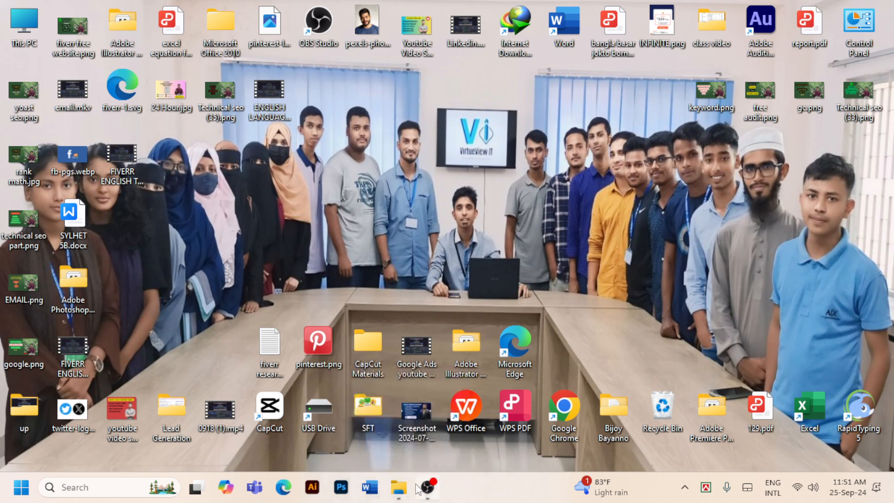
# - Open Google Chrome and search Google for "iphone 11 pro"
pyautogui.doubleClick(565, 418)
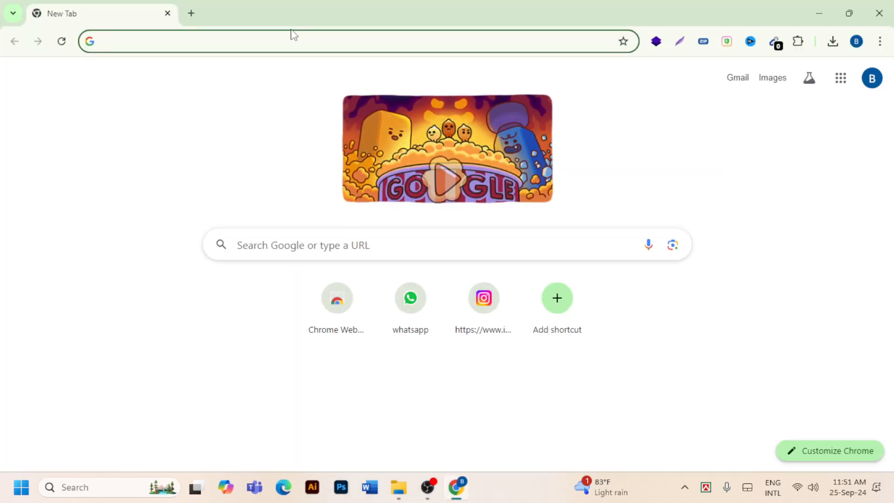
pyautogui.click(296, 40)
pyautogui.write('iphon')
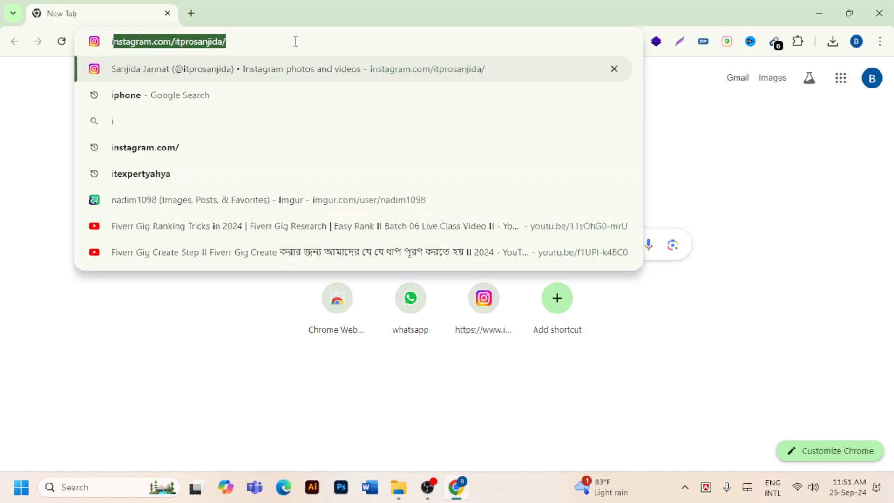
pyautogui.write('e 11 ')
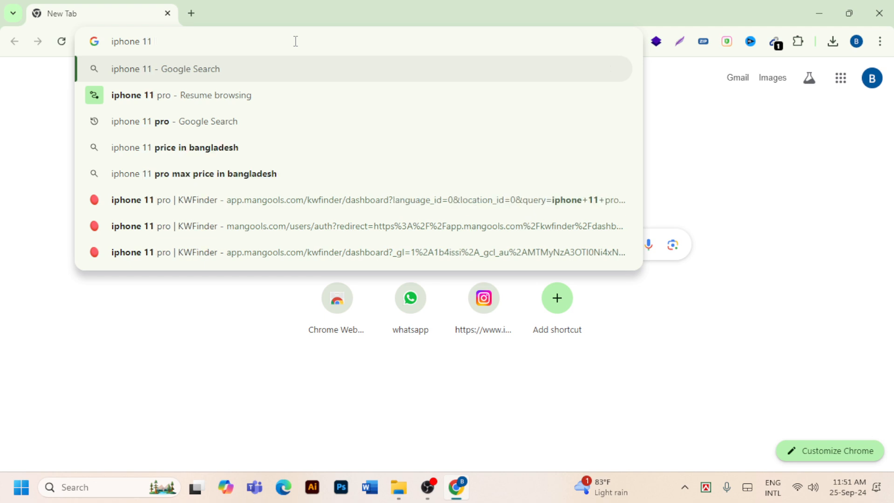
pyautogui.write('p')
pyautogui.write('ro')
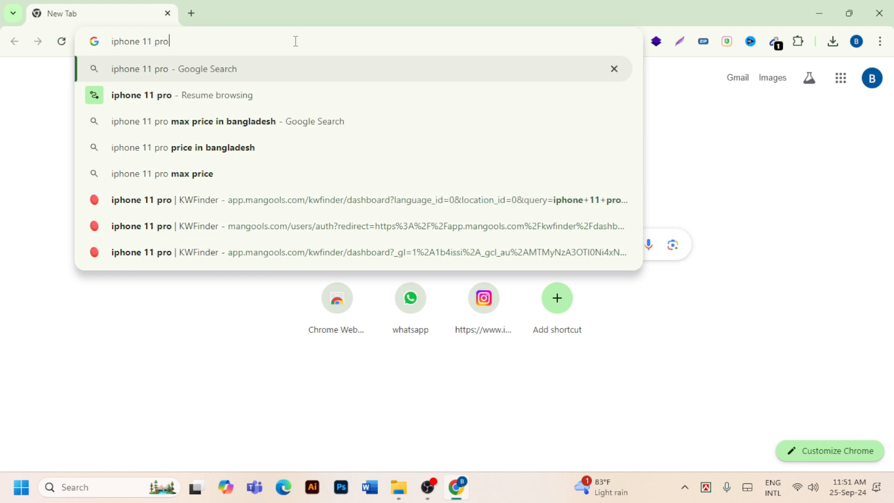
pyautogui.press('Return')
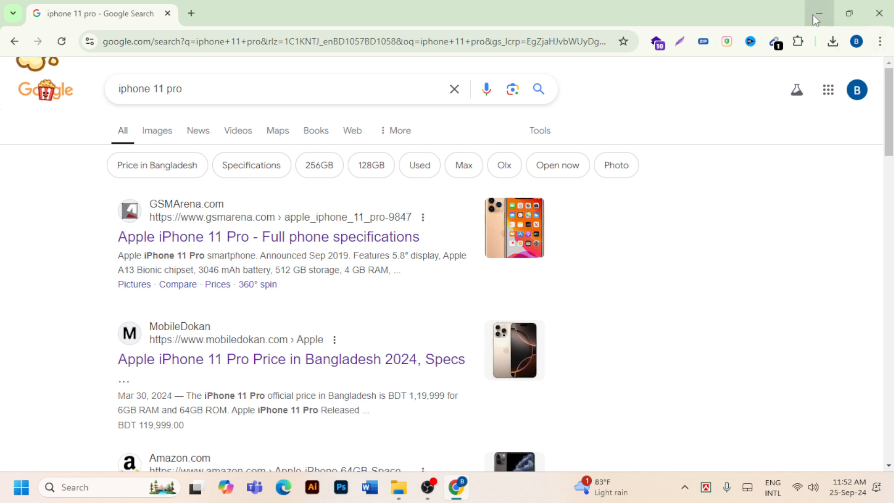
# - Replace the results tab with a new one and run the "iphone 11 pro" search again
pyautogui.click(190, 15)
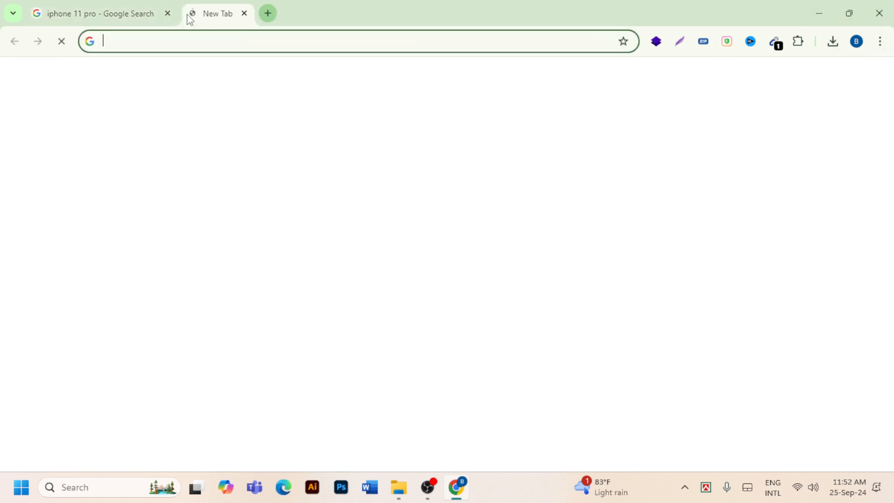
pyautogui.click(167, 13)
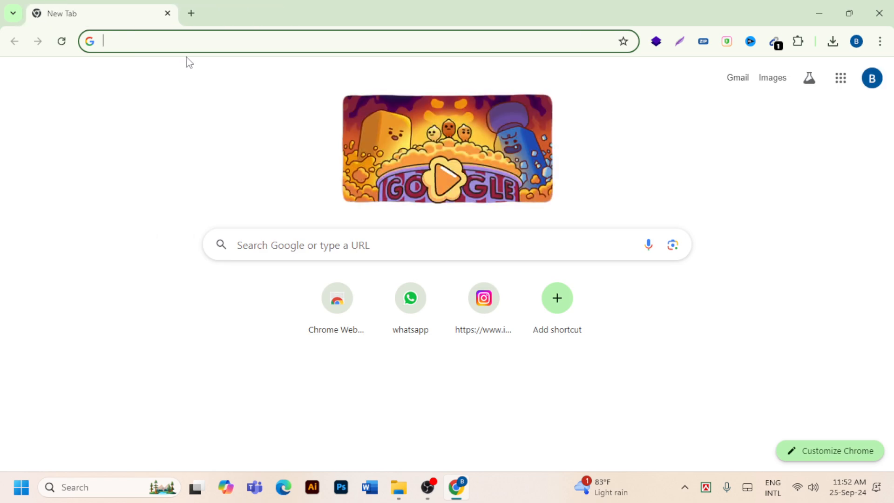
pyautogui.click(204, 38)
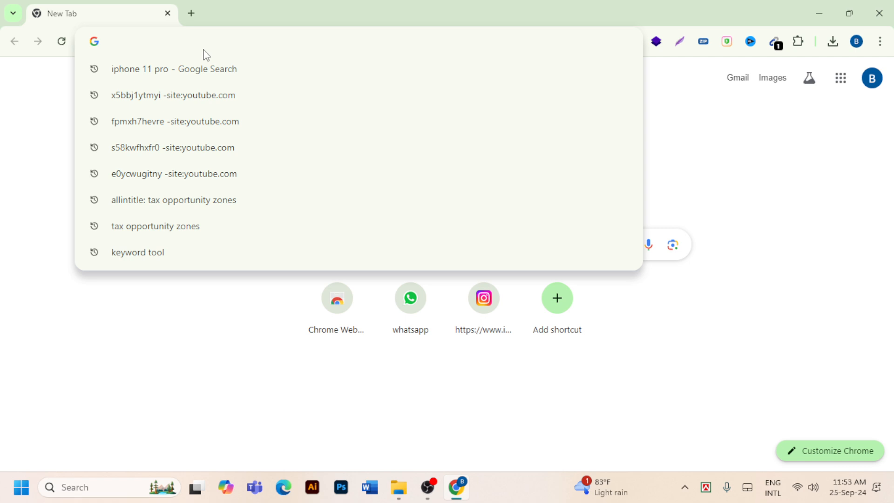
pyautogui.write('ipho')
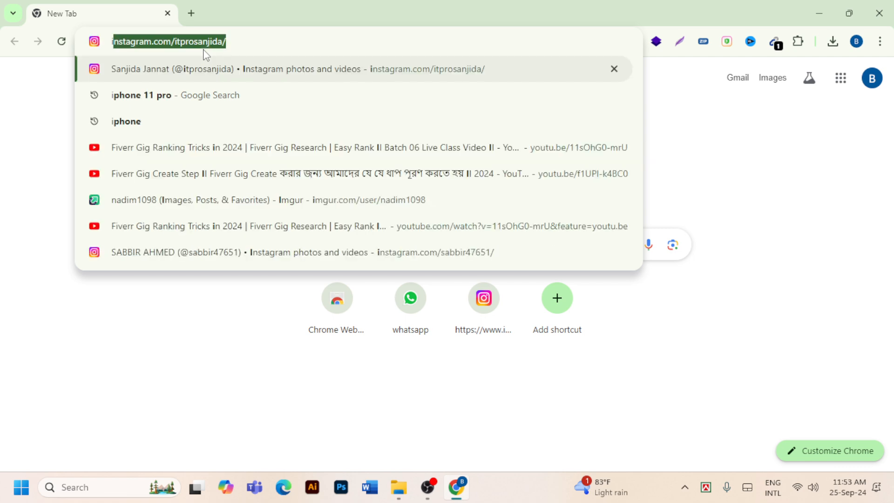
pyautogui.write('ne')
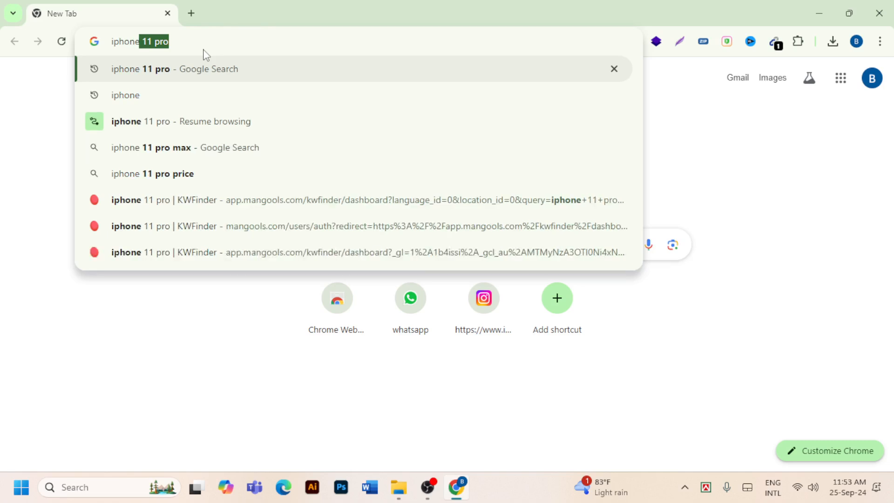
pyautogui.press('Return')
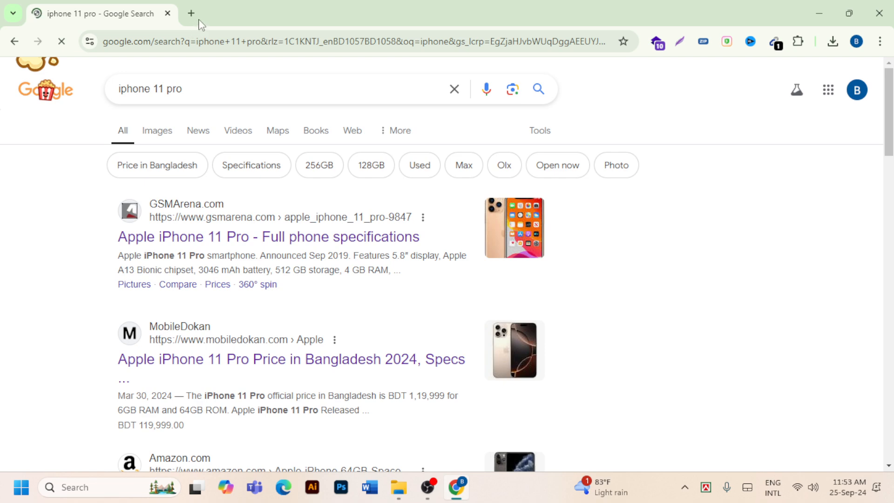
# - Search Google for just "iphone" in a new tab and show the search tools with the result count
pyautogui.click(190, 13)
pyautogui.click(157, 38)
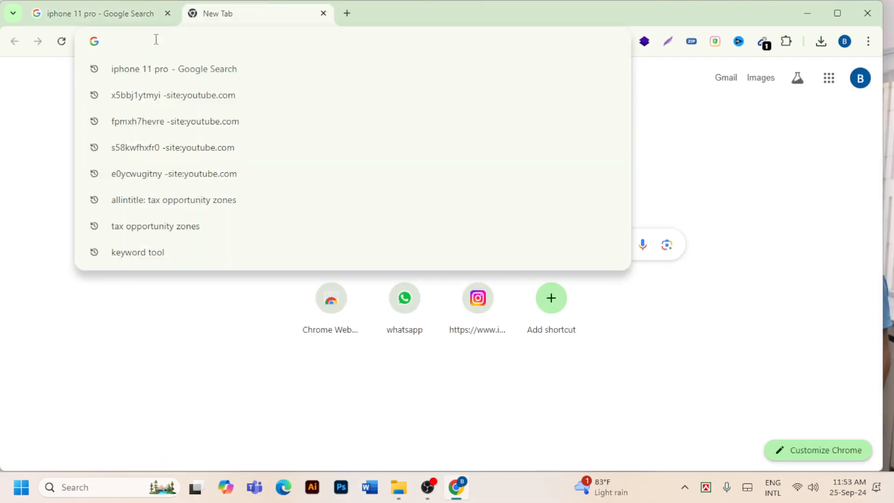
pyautogui.write('iphone')
pyautogui.click(181, 41)
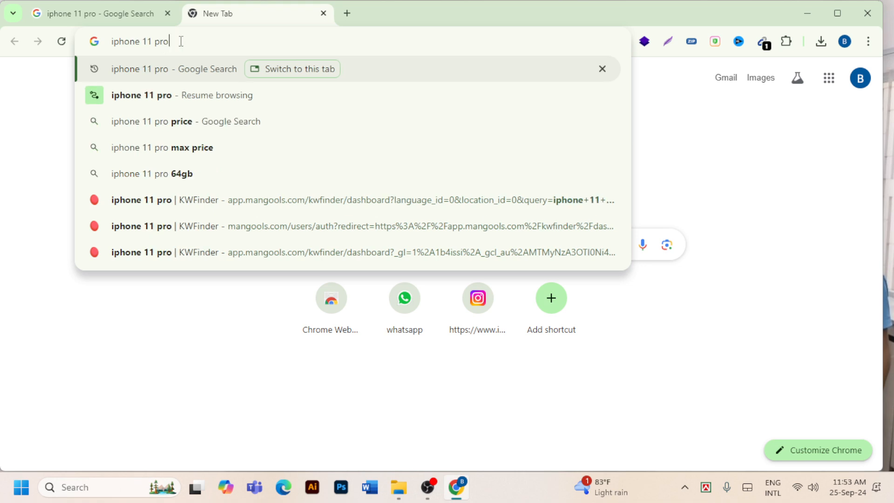
pyautogui.press('BackSpace')
pyautogui.press('BackSpace')
pyautogui.press('BackSpace')
pyautogui.press('BackSpace')
pyautogui.press('BackSpace')
pyautogui.press('BackSpace')
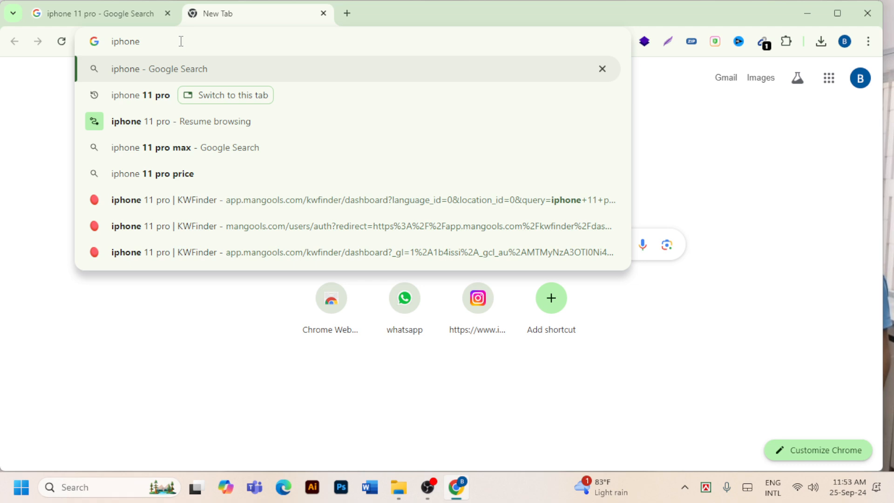
pyautogui.press('Return')
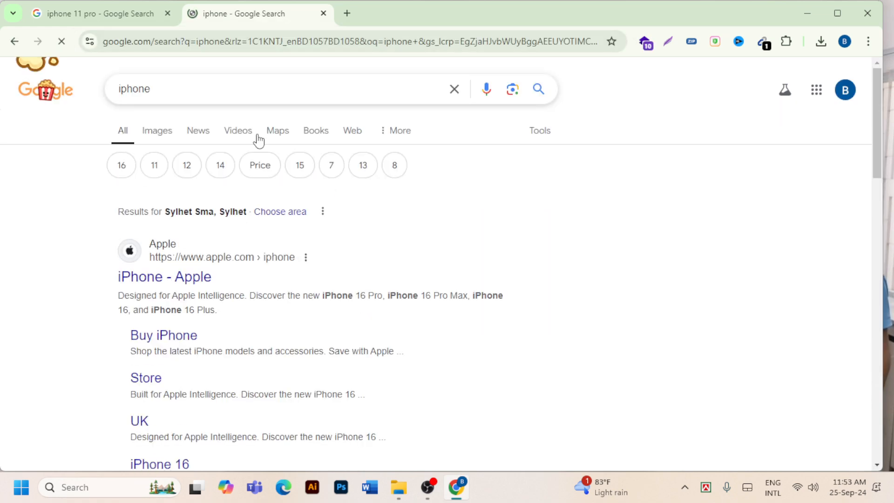
pyautogui.click(533, 134)
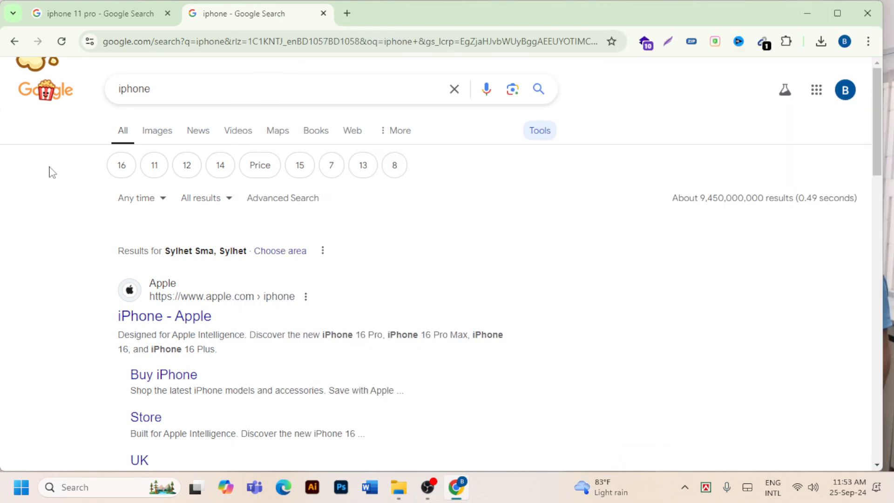
# - Extend the search query to "iphone 11 pro" and show the result count for it
pyautogui.click(181, 88)
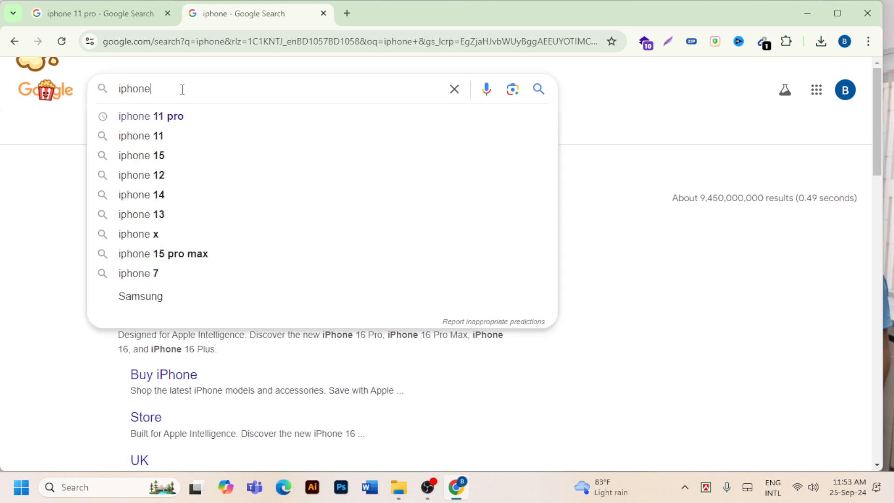
pyautogui.write('11 ')
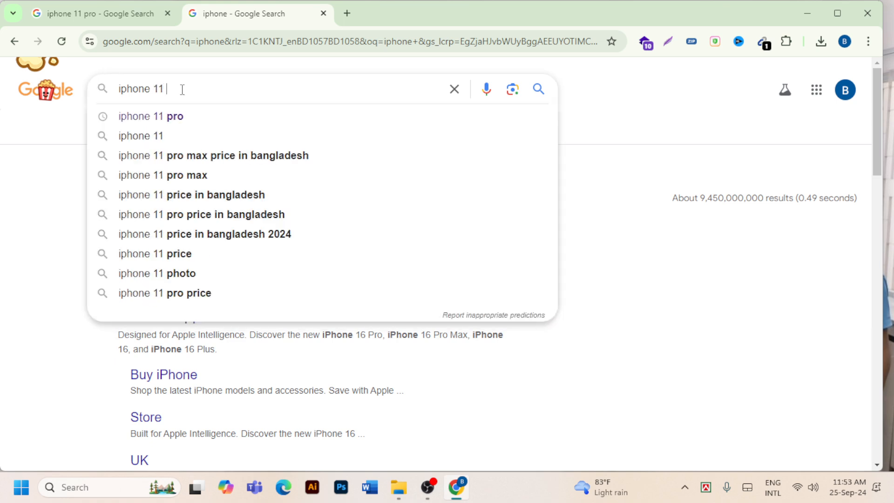
pyautogui.write('pr')
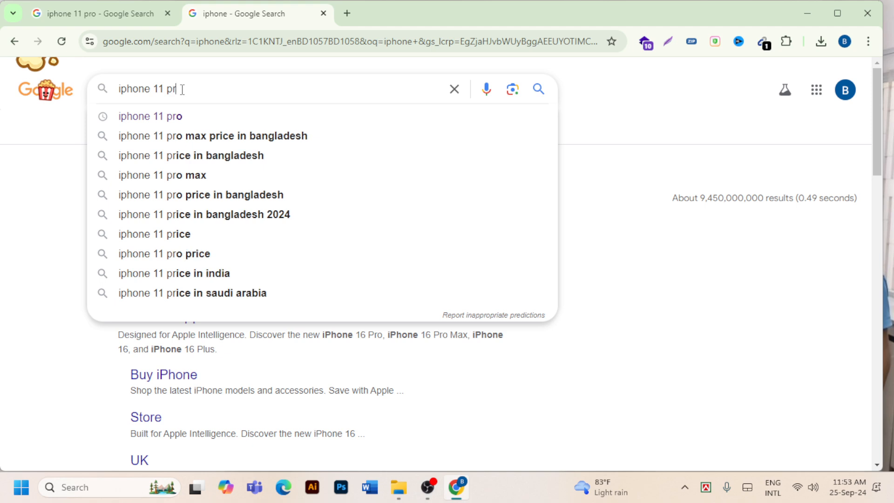
pyautogui.write('o')
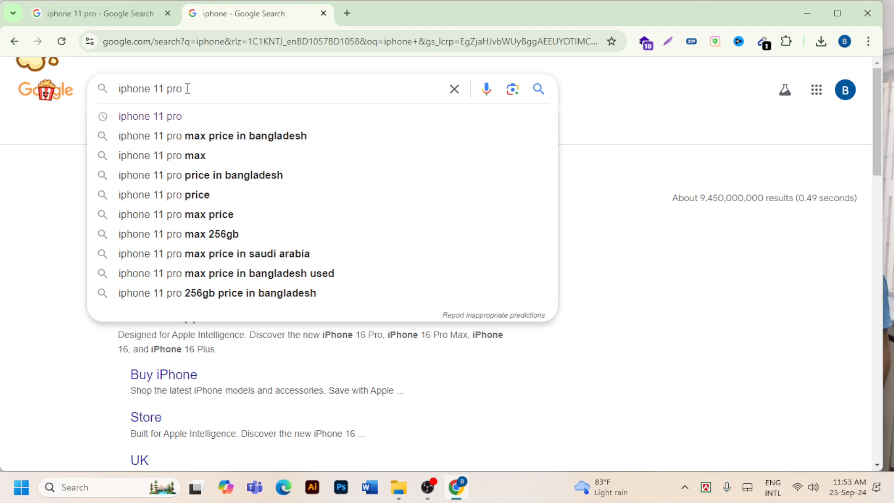
pyautogui.press('Return')
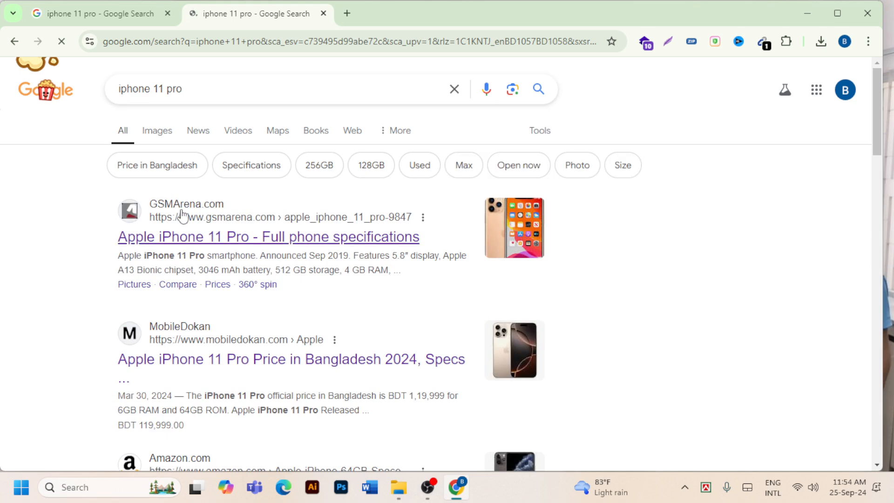
pyautogui.click(541, 135)
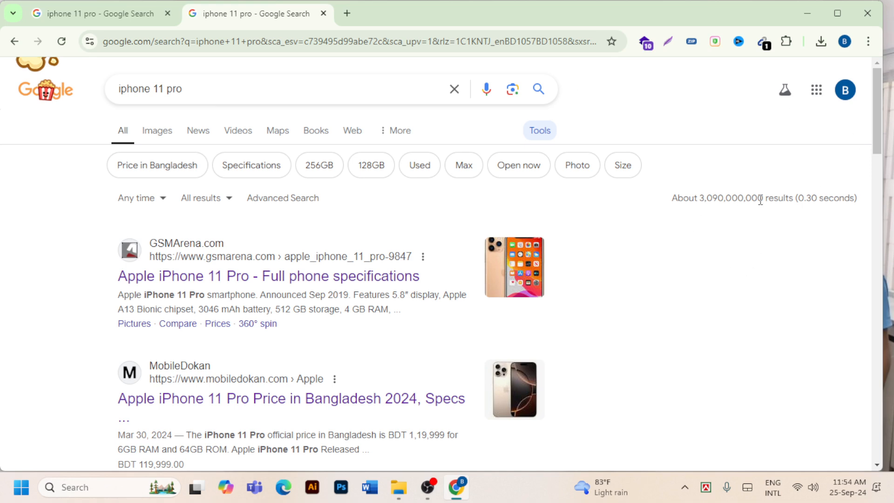
# - Search for the suggested longer keyword "iphone 11 pro in bangladesh" and show its result count
pyautogui.click(242, 98)
pyautogui.write('in')
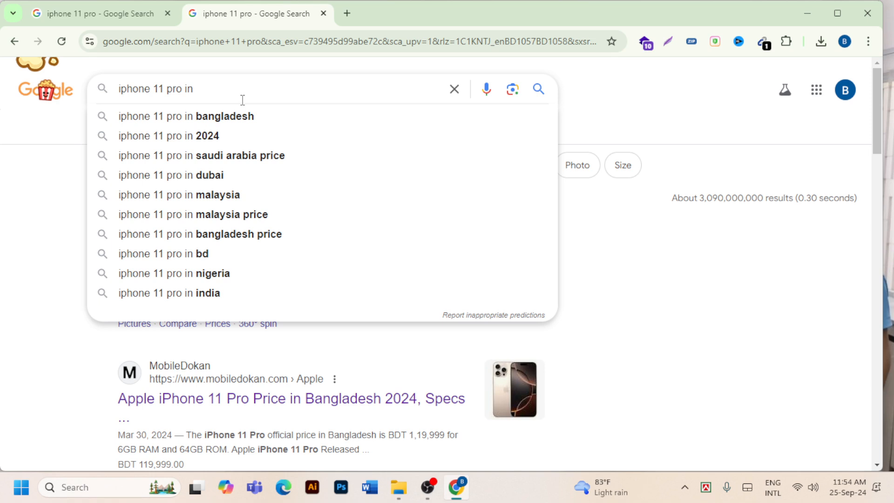
pyautogui.click(229, 118)
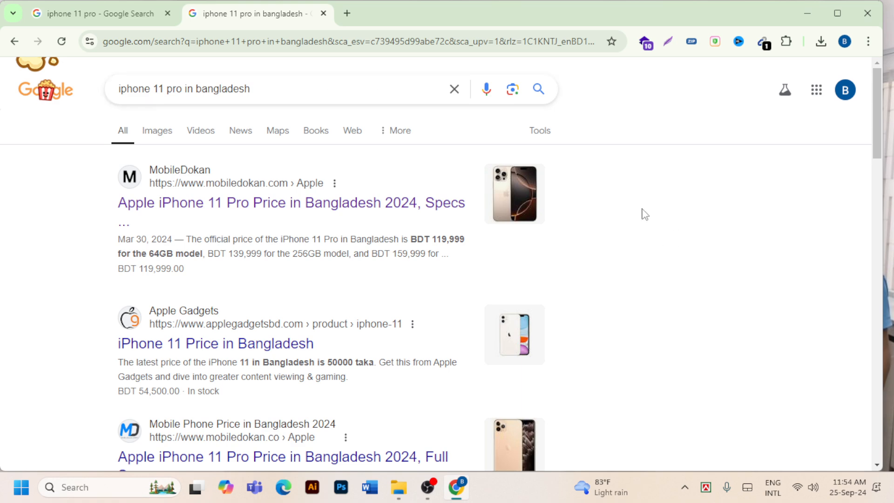
pyautogui.click(531, 136)
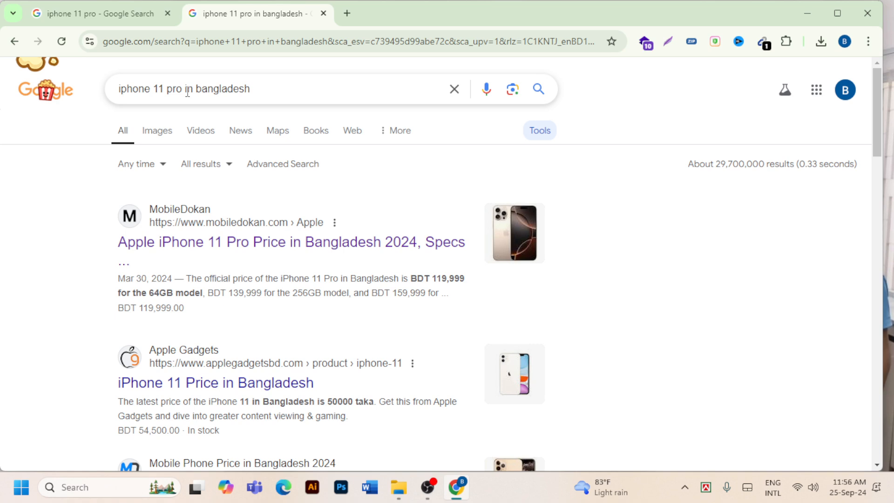
# - Shorten the query in the Google search box to "iphone 11 pro" without submitting it, and select the phrase
pyautogui.moveTo(183, 88); pyautogui.dragTo(118, 89)
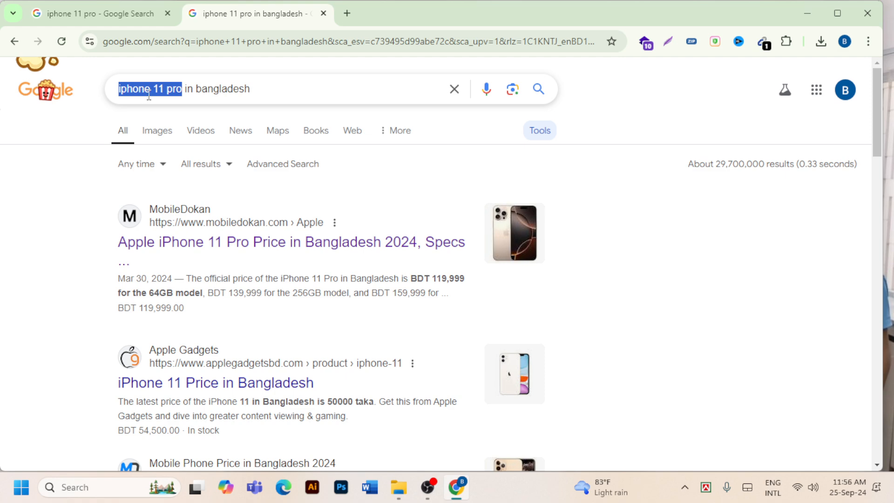
pyautogui.click(336, 92)
pyautogui.press('BackSpace')
pyautogui.press('BackSpace')
pyautogui.press('BackSpace')
pyautogui.press('BackSpace')
pyautogui.press('BackSpace')
pyautogui.press('BackSpace')
pyautogui.press('BackSpace')
pyautogui.press('BackSpace')
pyautogui.press('BackSpace')
pyautogui.press('BackSpace')
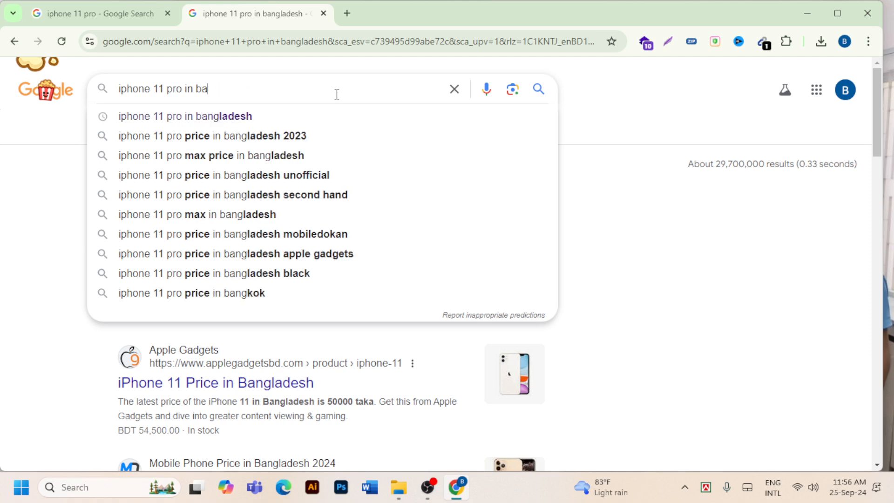
pyautogui.press('BackSpace')
pyautogui.press('BackSpace')
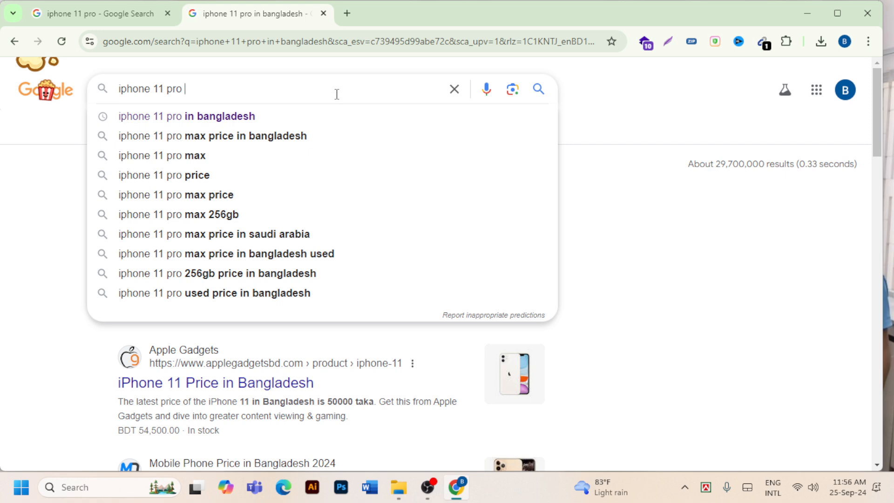
pyautogui.moveTo(200, 88); pyautogui.dragTo(102, 96)
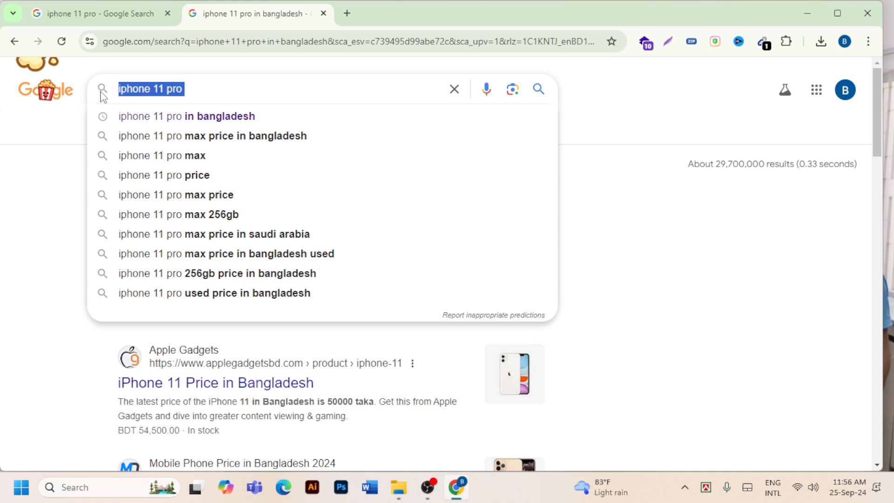
pyautogui.click(213, 88)
pyautogui.moveTo(119, 88); pyautogui.dragTo(182, 90)
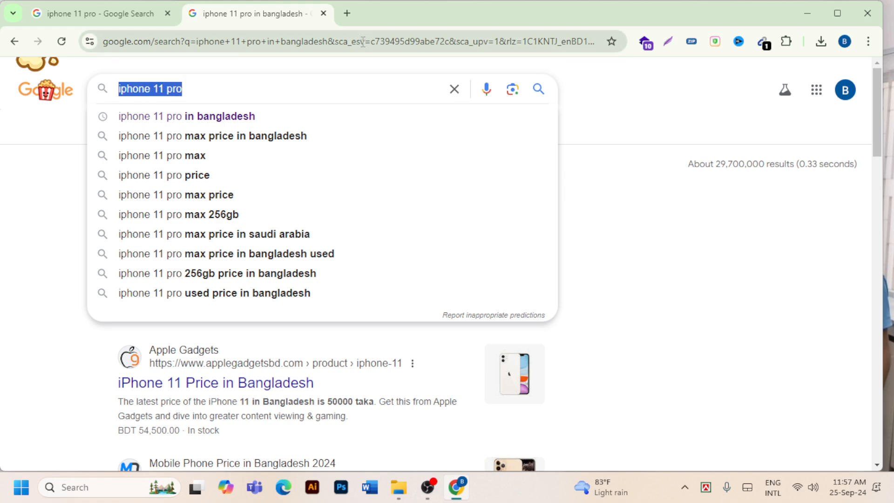
# - Search for "free keyword generator" in a new tab and open the Ahrefs Free Keyword Generator page from the results
pyautogui.click(345, 12)
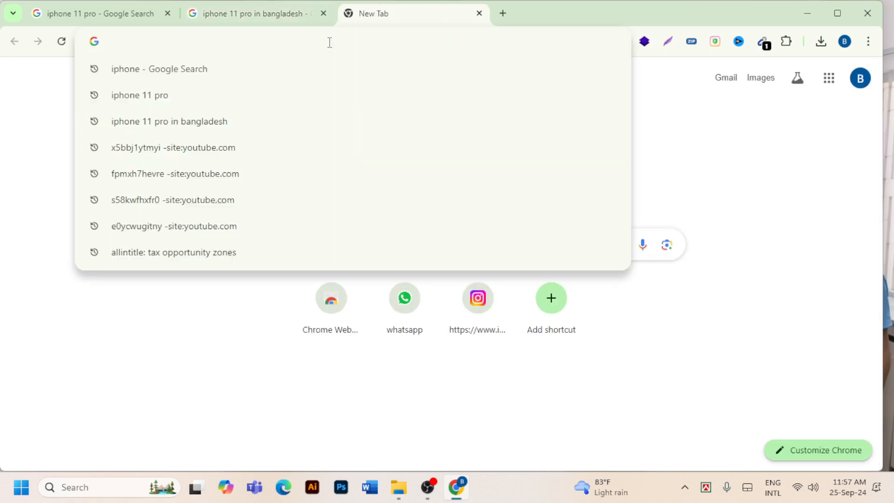
pyautogui.write('free ke')
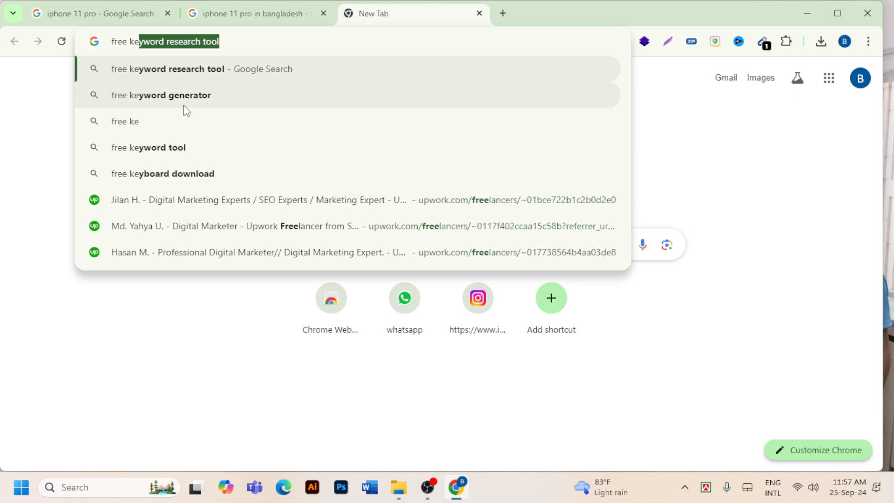
pyautogui.click(203, 95)
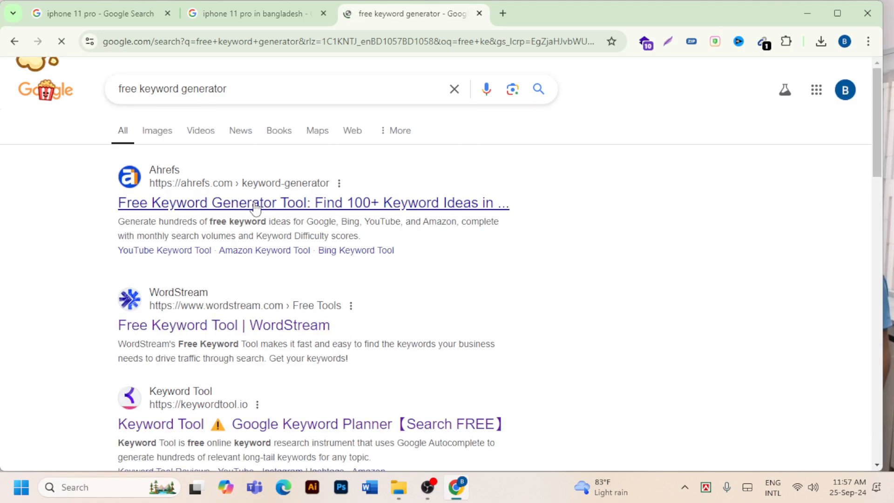
pyautogui.scroll(-3, 558, 279)
pyautogui.scroll(3, 541, 291)
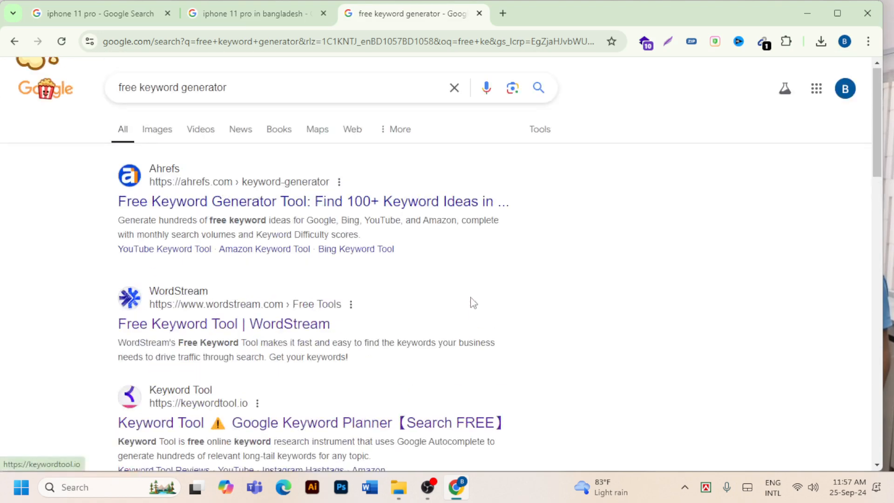
pyautogui.click(221, 205)
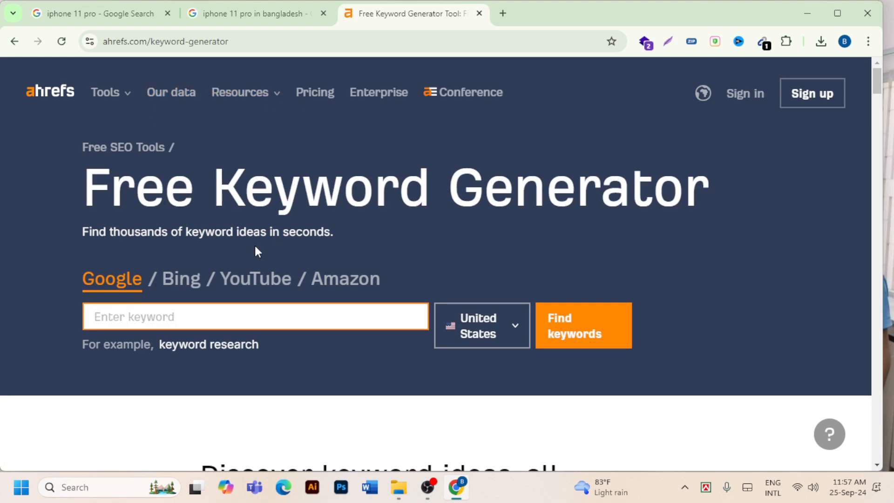
# - Generate Google keyword ideas for "iphone 11 pro" in the United States and complete the human verification check
pyautogui.scroll(-3, 309, 229)
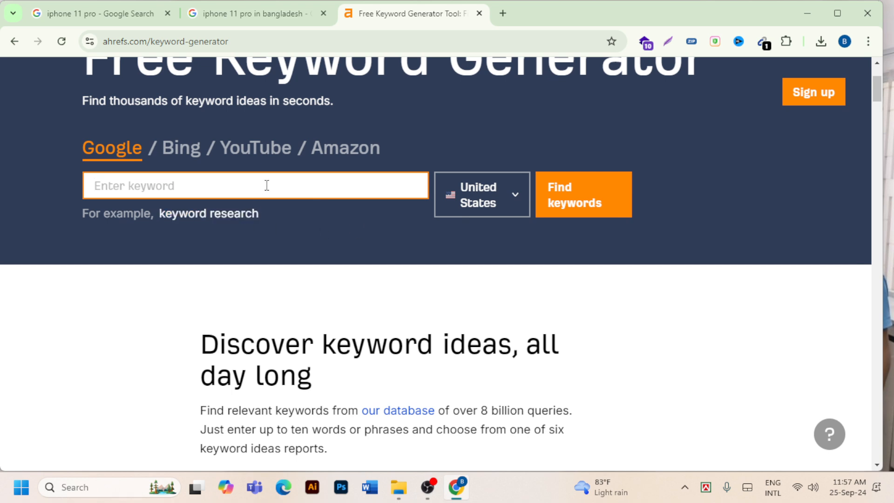
pyautogui.write('ipho')
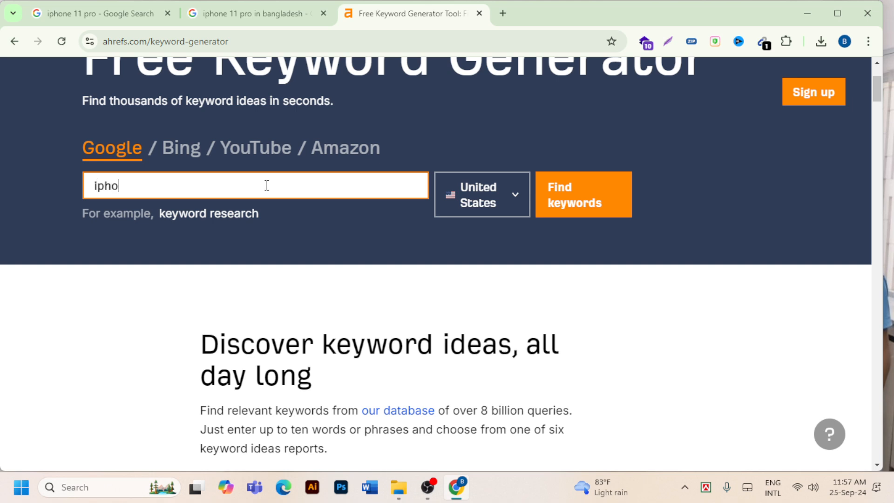
pyautogui.write('ne 11 pro')
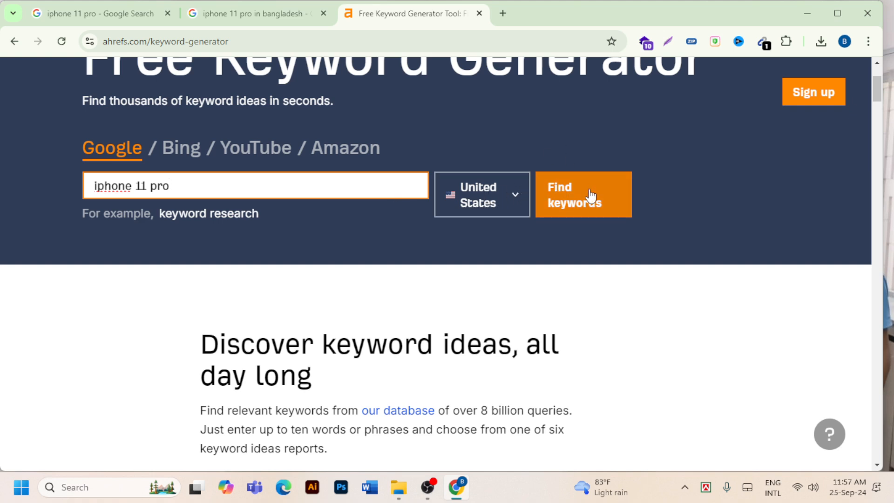
pyautogui.click(581, 208)
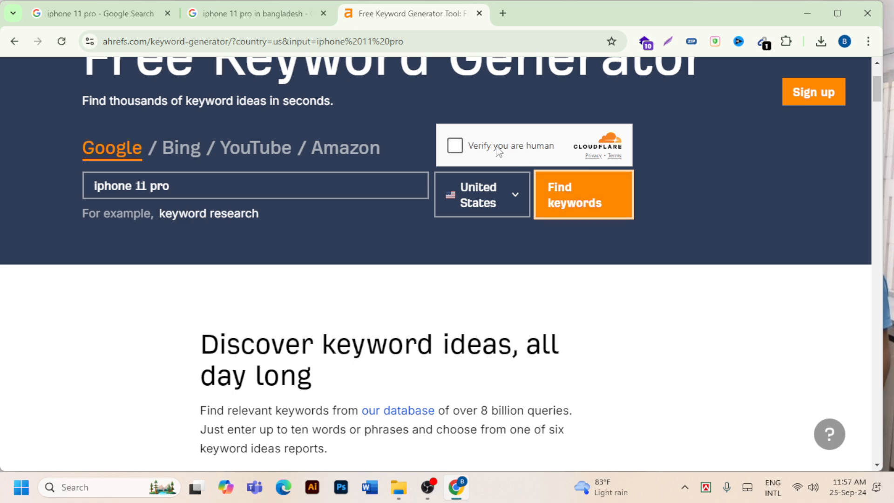
pyautogui.click(455, 145)
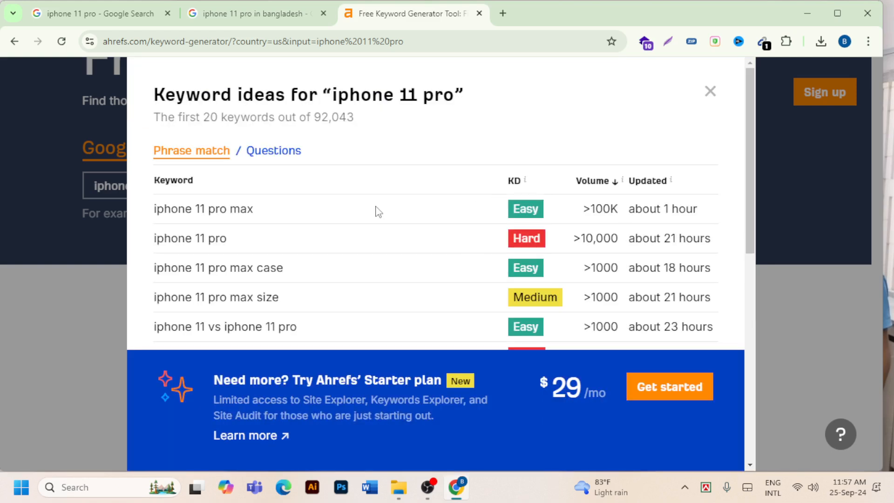
# - Examine the phrase-match keyword ideas for "iphone 11 pro", including their difficulty ratings, search volumes and the Volume explanation
pyautogui.scroll(-5, 418, 208)
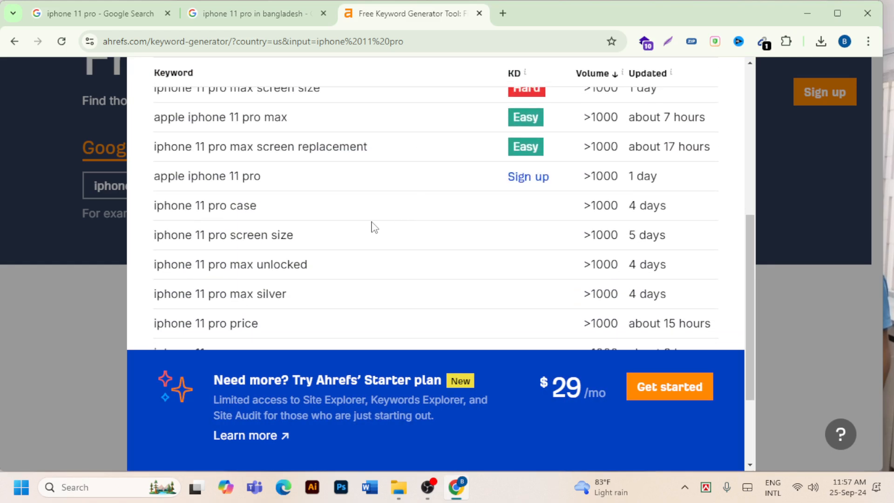
pyautogui.scroll(5, 357, 225)
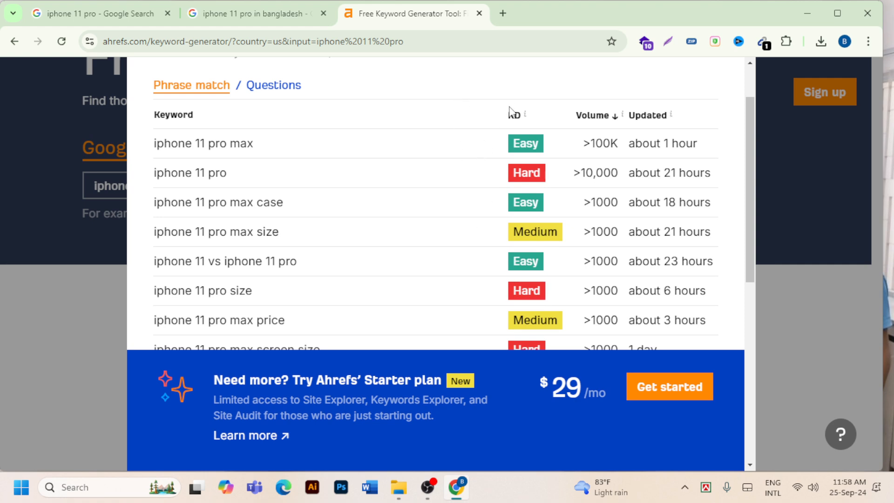
pyautogui.moveTo(588, 135)
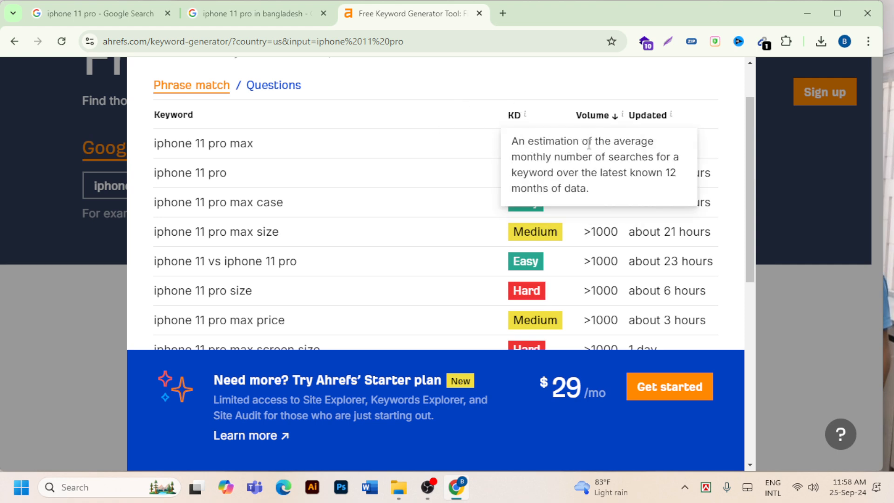
pyautogui.scroll(-7, 587, 135)
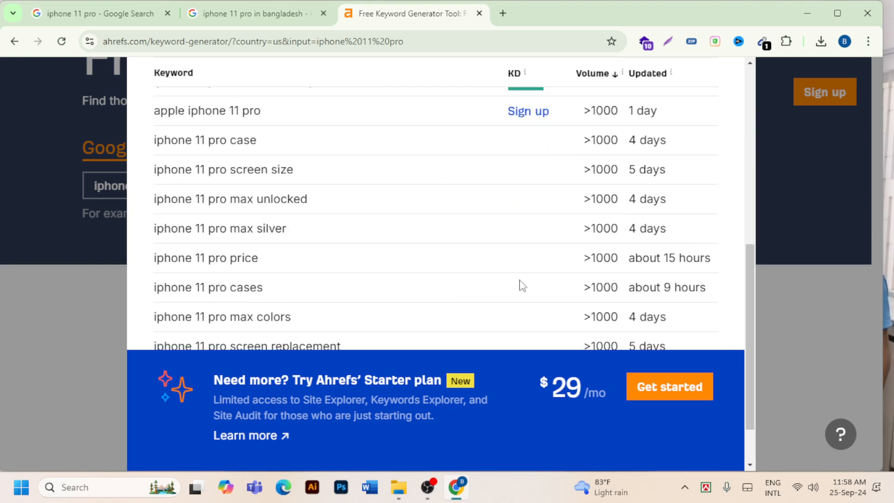
pyautogui.scroll(7, 521, 286)
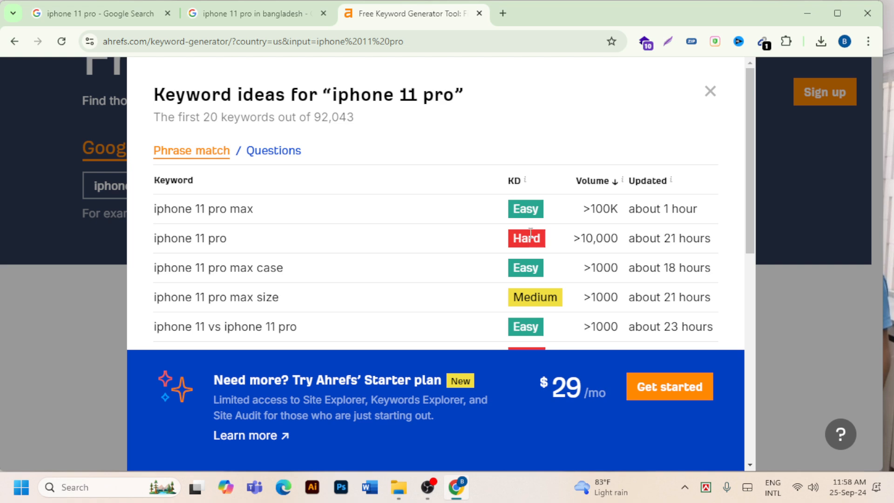
pyautogui.moveTo(583, 191)
pyautogui.scroll(-1, 467, 258)
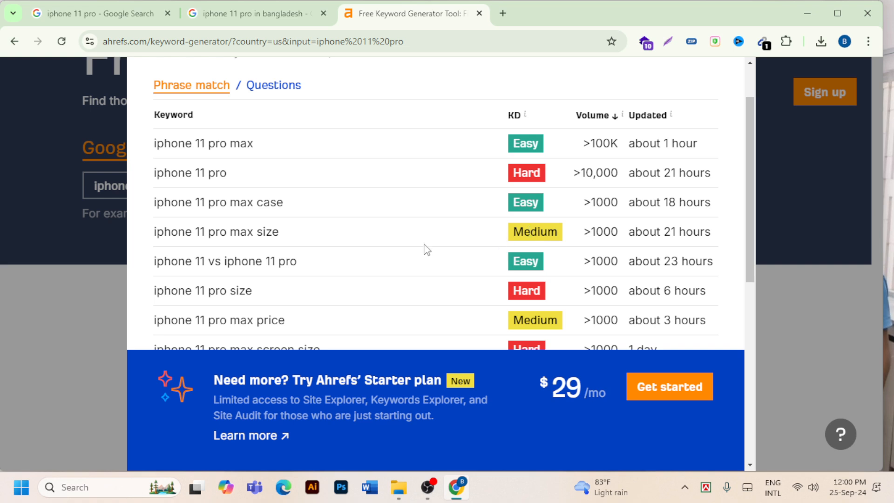
pyautogui.scroll(-1, 389, 226)
pyautogui.scroll(-2, 389, 226)
pyautogui.scroll(3, 424, 223)
pyautogui.scroll(-1, 438, 223)
pyautogui.scroll(-3, 461, 212)
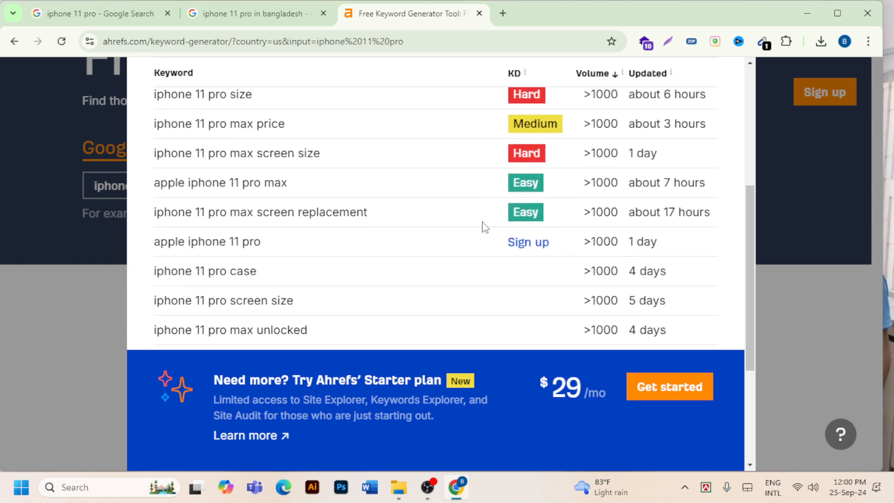
# - Copy the keyword "iphone 11 pro price" from the ideas list and close the results
pyautogui.scroll(-2, 446, 265)
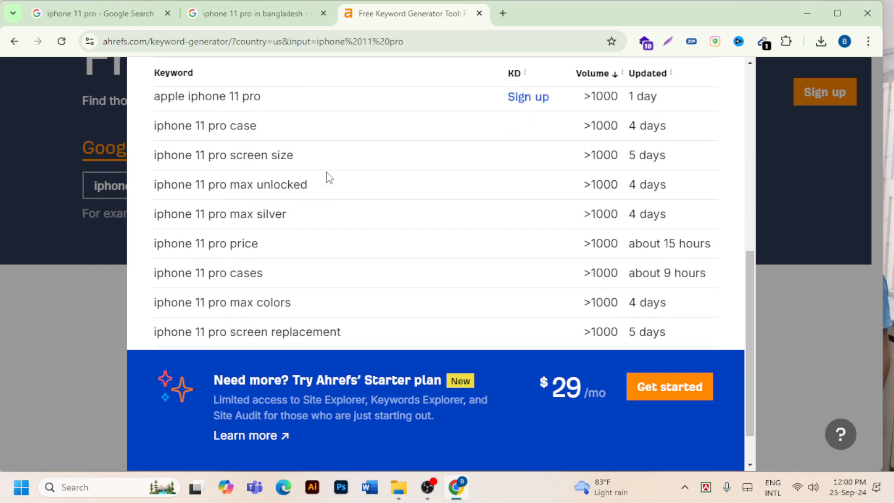
pyautogui.scroll(-1, 328, 176)
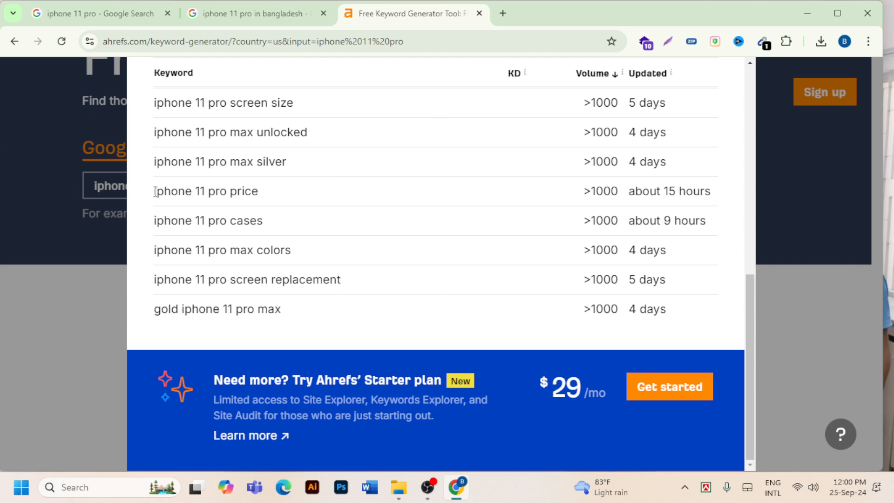
pyautogui.moveTo(147, 193)
pyautogui.mouseDown()
pyautogui.moveTo(304, 204)
pyautogui.moveTo(157, 195)
pyautogui.mouseUp()
pyautogui.click(255, 194)
pyautogui.rightClick(212, 197)
pyautogui.click(238, 208)
pyautogui.scroll(10, 241, 216)
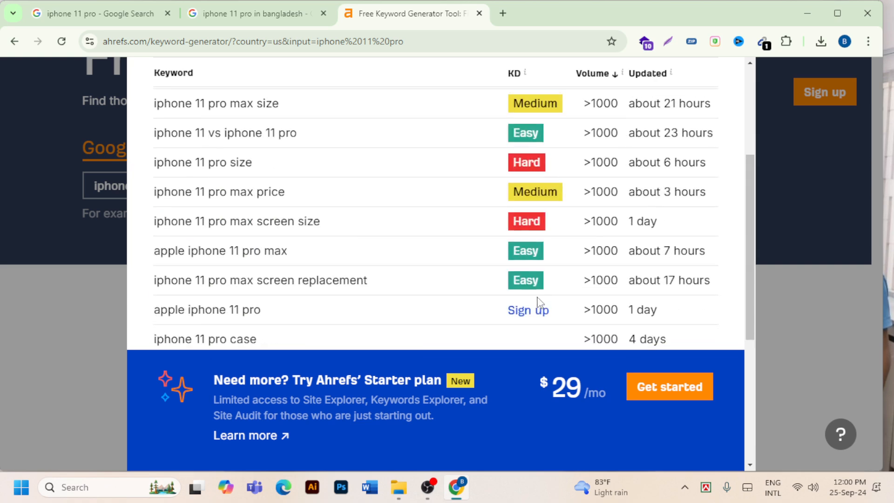
pyautogui.click(712, 95)
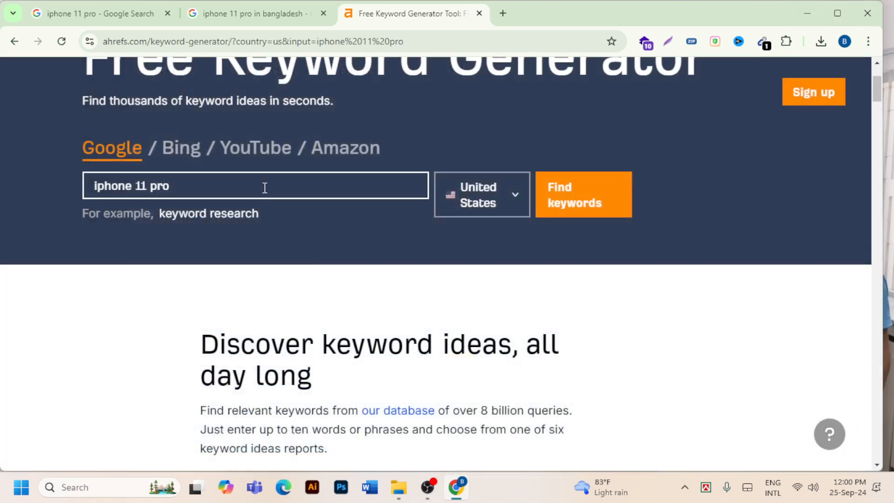
# - Replace the keyword with the copied "iphone 11 pro price" and generate its ideas, completing the human verification
pyautogui.click(259, 188)
pyautogui.press('BackSpace')
pyautogui.press('BackSpace')
pyautogui.press('BackSpace')
pyautogui.press('BackSpace')
pyautogui.press('BackSpace')
pyautogui.press('BackSpace')
pyautogui.press('BackSpace')
pyautogui.press('BackSpace')
pyautogui.press('BackSpace')
pyautogui.press('BackSpace')
pyautogui.press('BackSpace')
pyautogui.press('BackSpace')
pyautogui.press('BackSpace')
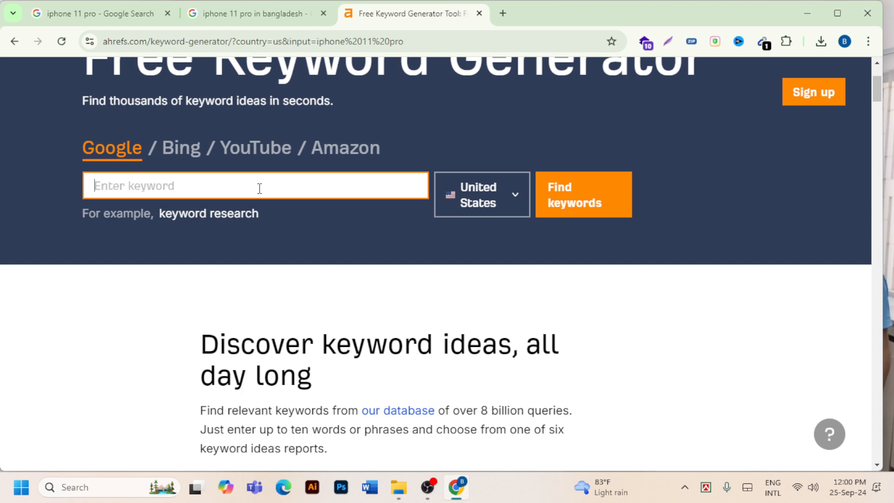
pyautogui.hotkey('ctrl', 'v')
pyautogui.press('Return')
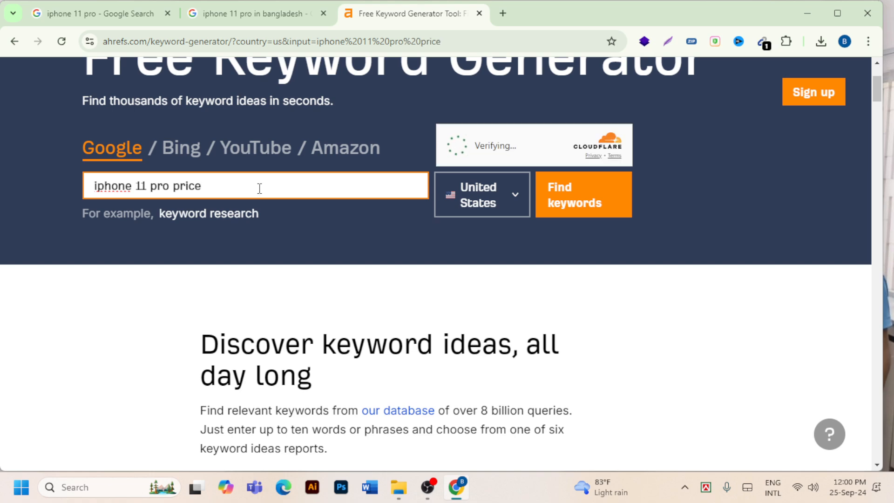
pyautogui.click(462, 156)
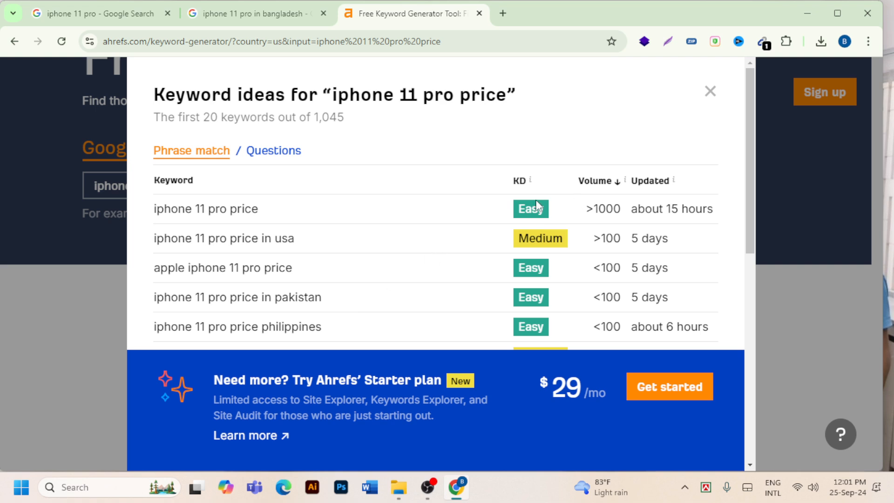
# - Check the difficulty and volume columns for "iphone 11 pro price" and close the keyword ideas
pyautogui.moveTo(531, 187)
pyautogui.moveTo(625, 181)
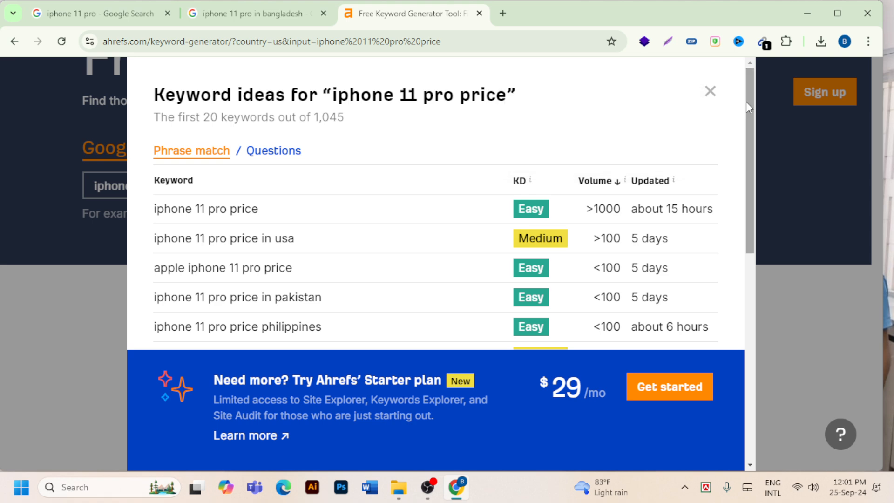
pyautogui.click(710, 92)
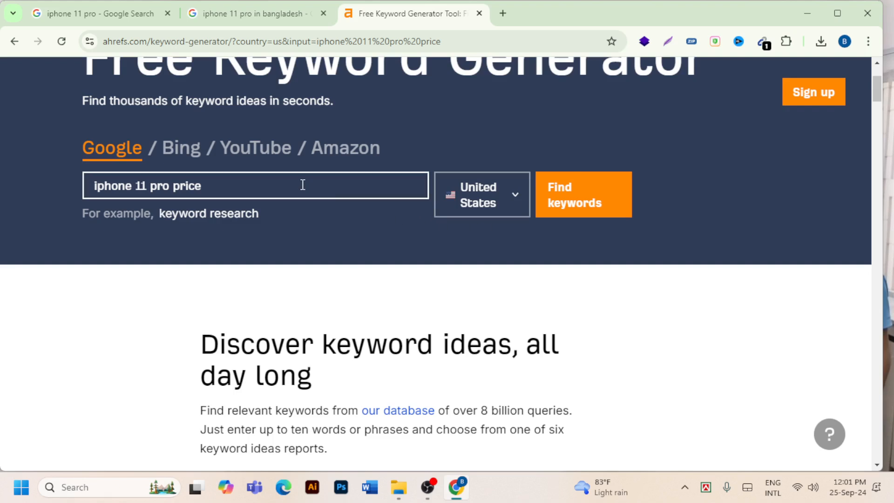
pyautogui.scroll(3, 303, 185)
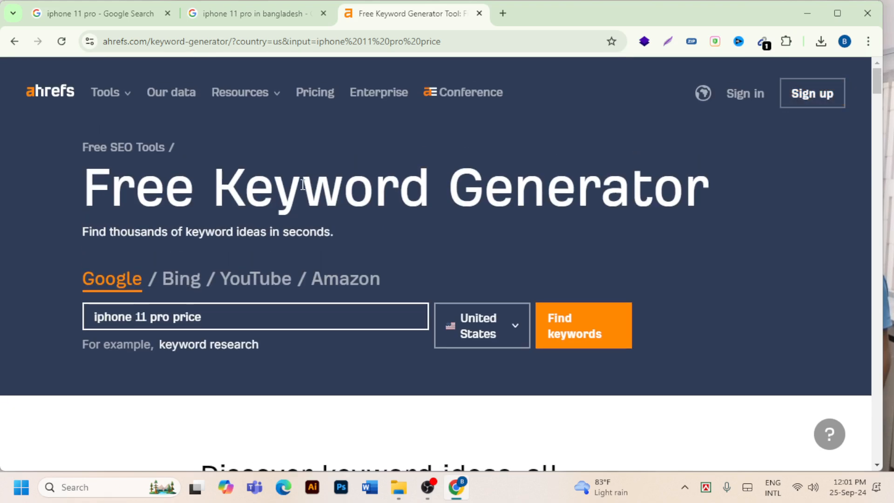
pyautogui.moveTo(426, 498)
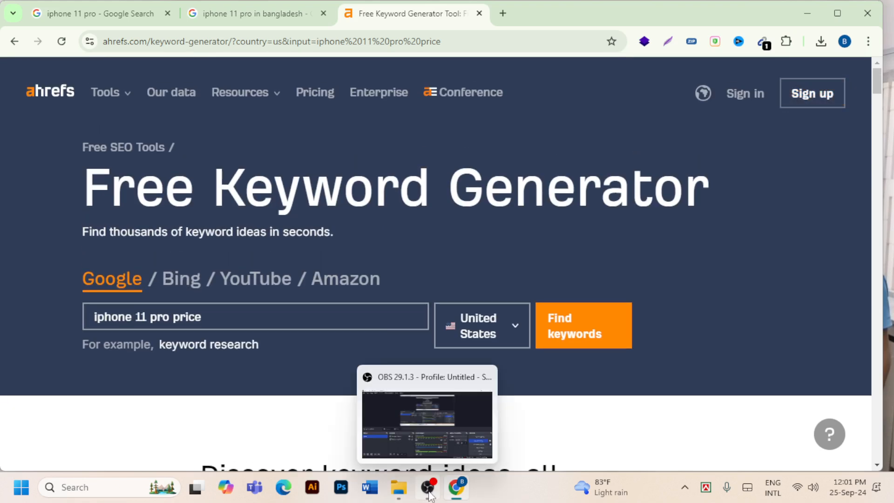
pyautogui.click(432, 432)
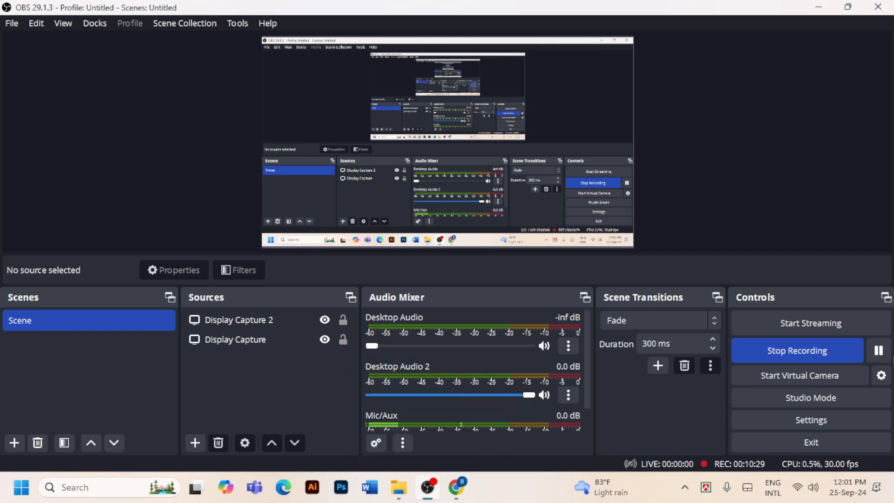
pyautogui.click(879, 350)
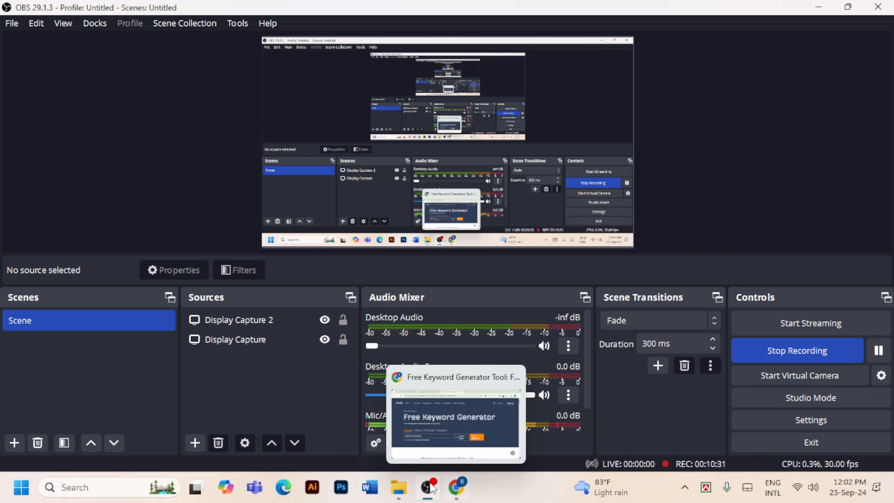
pyautogui.moveTo(462, 488)
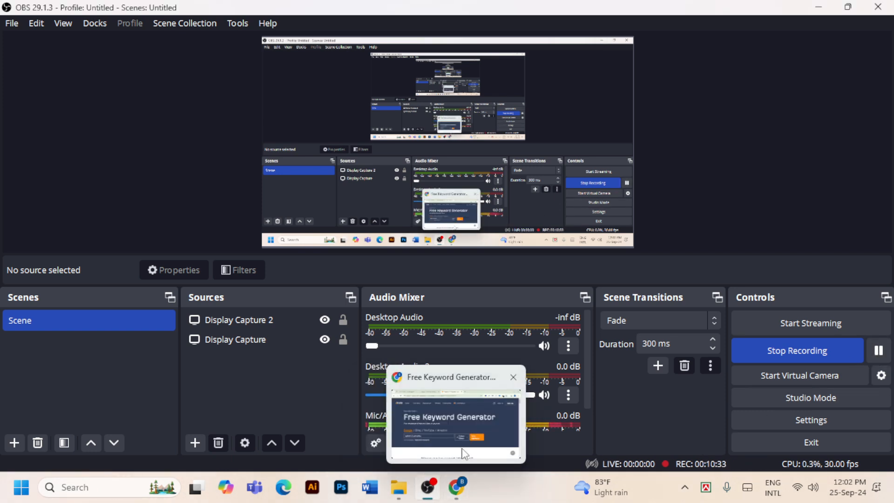
pyautogui.click(459, 428)
# - Shorten the keyword to "iphone 11 pro" and generate its keyword ideas again, completing the human verification
pyautogui.click(259, 317)
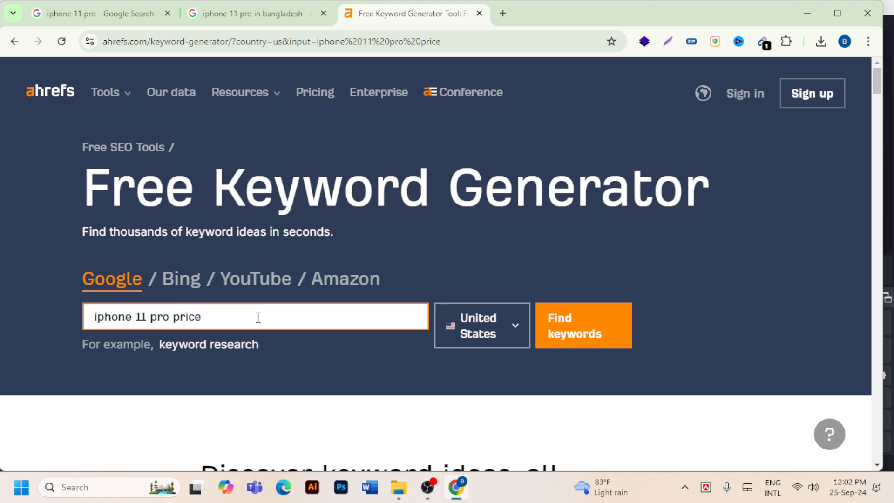
pyautogui.press('BackSpace')
pyautogui.press('BackSpace')
pyautogui.press('BackSpace')
pyautogui.press('BackSpace')
pyautogui.press('BackSpace')
pyautogui.press('BackSpace')
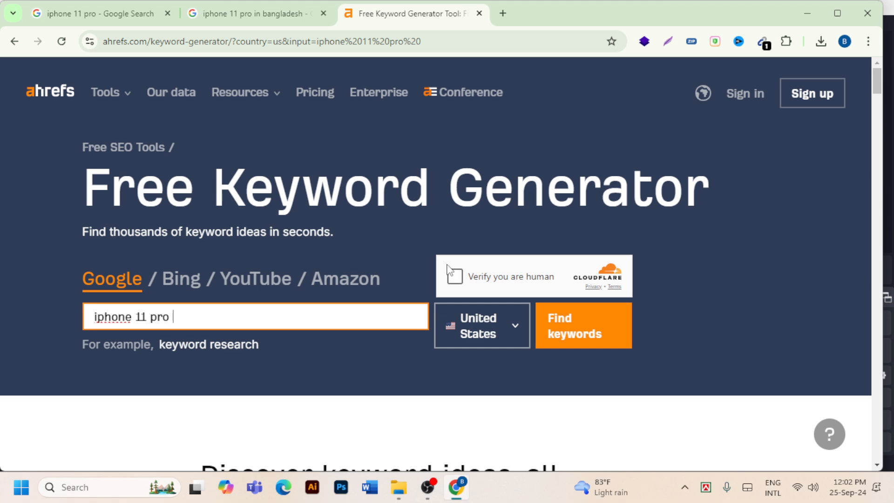
pyautogui.click(452, 278)
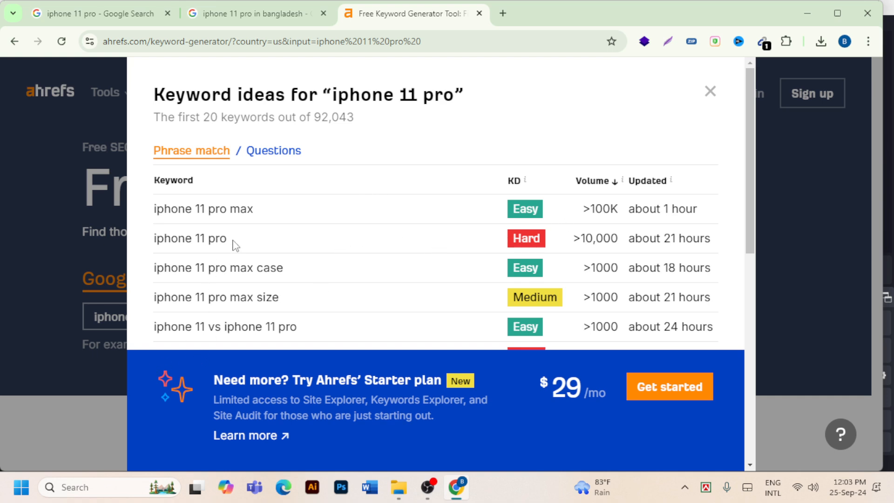
# - Highlight the short keyword "iphone 11 pro" and the longer "iphone 11 pro max case" to compare them
pyautogui.moveTo(232, 246); pyautogui.dragTo(159, 241)
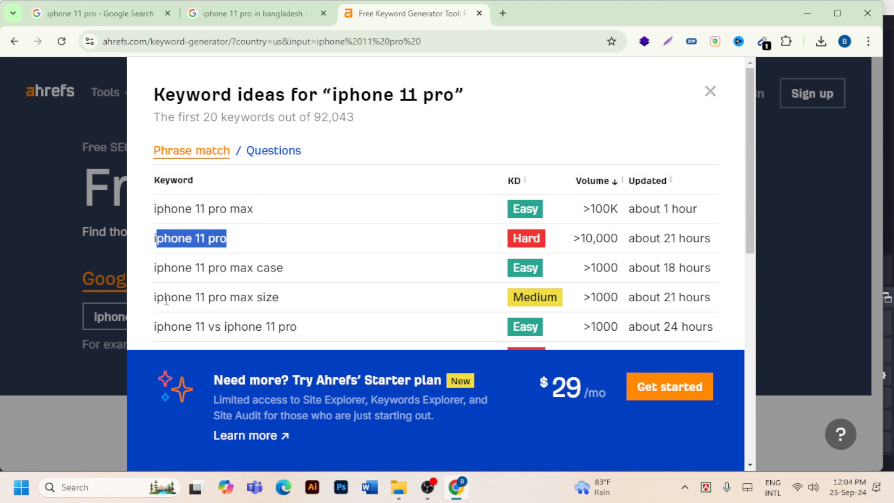
pyautogui.moveTo(150, 277); pyautogui.dragTo(277, 269)
pyautogui.click(289, 275)
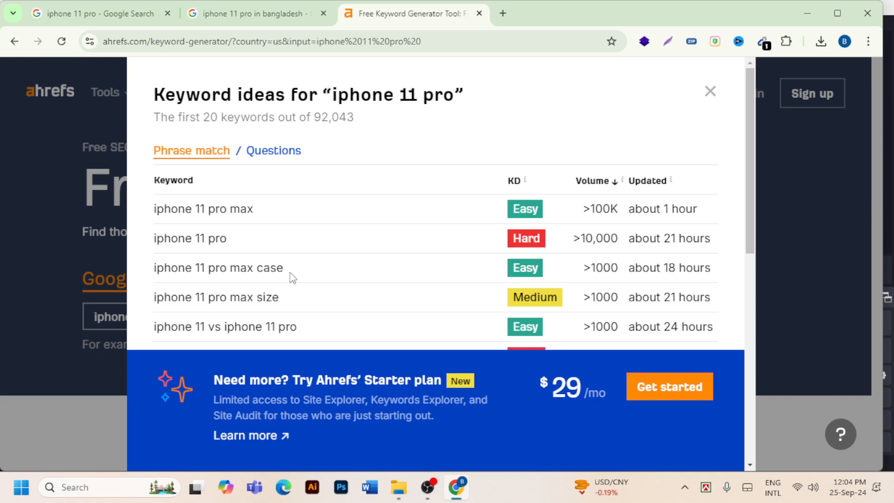
pyautogui.moveTo(158, 271); pyautogui.dragTo(201, 272)
pyautogui.moveTo(295, 268); pyautogui.dragTo(156, 279)
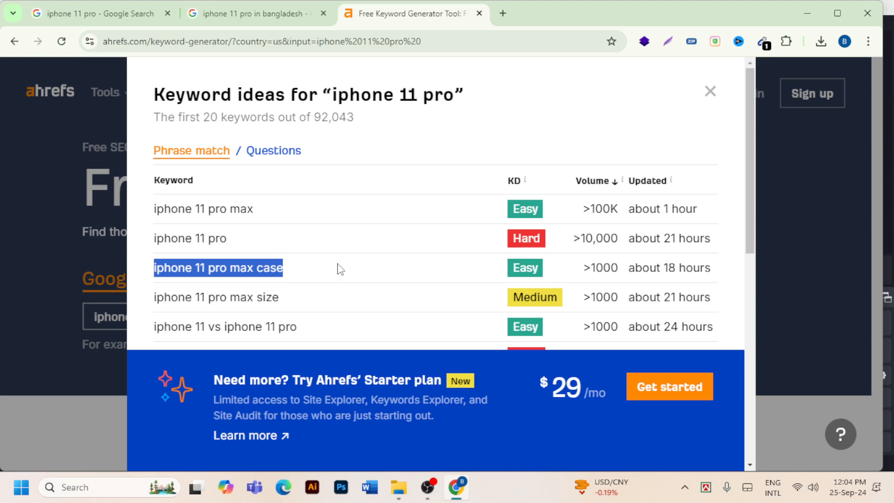
# - Review the full "iphone 11 pro" ideas list for longer keywords, comparing their difficulty and search volume
pyautogui.scroll(-2, 339, 267)
pyautogui.scroll(-1, 254, 266)
pyautogui.scroll(-3, 284, 251)
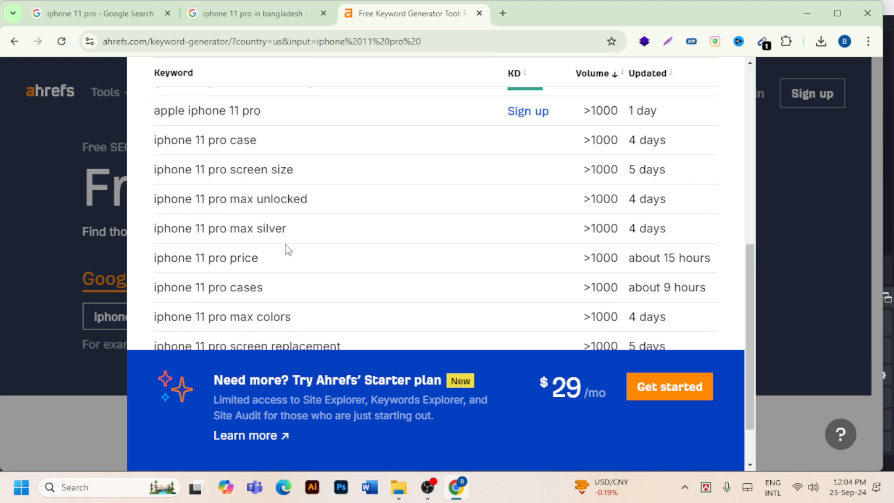
pyautogui.scroll(6, 285, 251)
pyautogui.scroll(-3, 286, 249)
pyautogui.scroll(-5, 286, 249)
pyautogui.scroll(10, 285, 248)
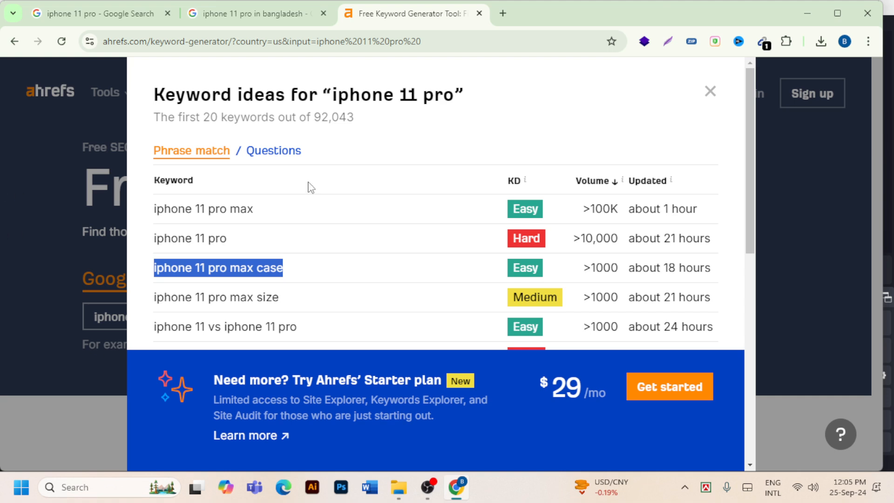
pyautogui.scroll(-1, 310, 187)
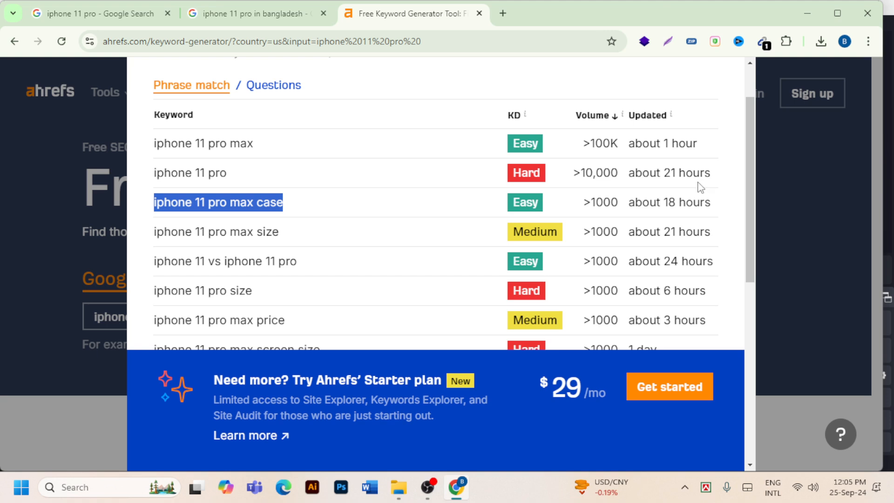
# - Compare the first "iphone 11 pro" keyword ideas with the longer phrases at the end of the list
pyautogui.scroll(-5, 330, 193)
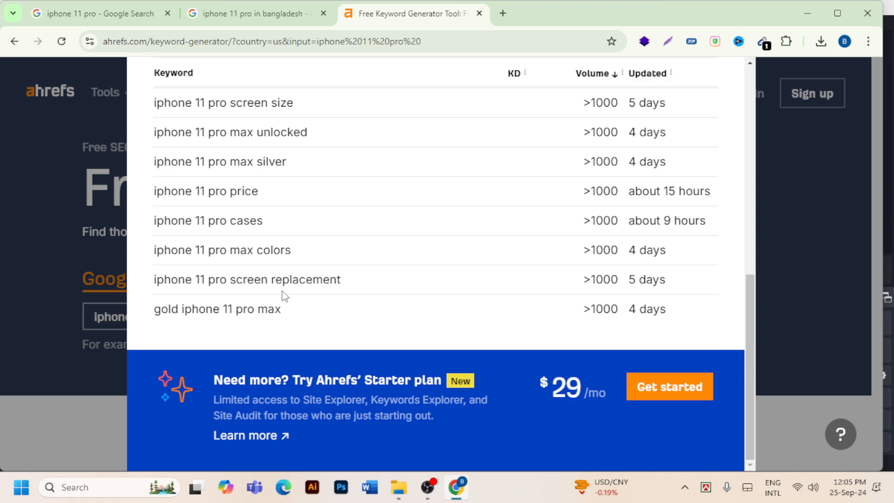
pyautogui.scroll(10, 285, 296)
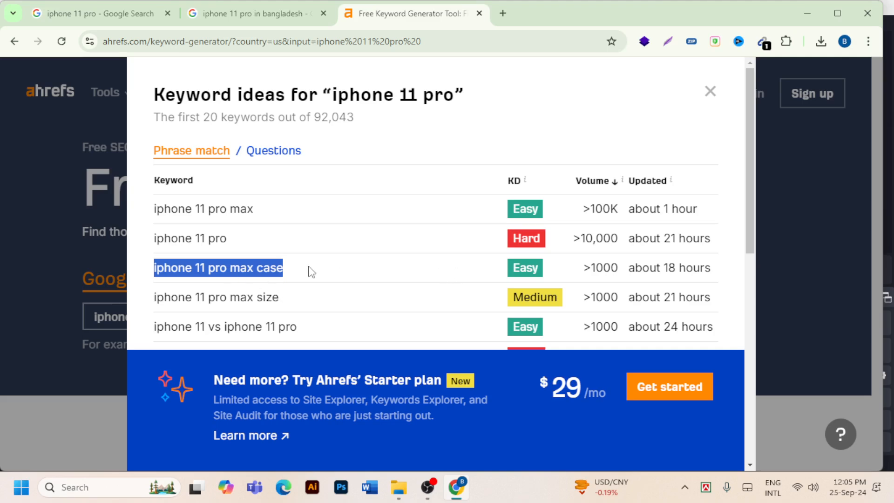
pyautogui.scroll(-10, 309, 269)
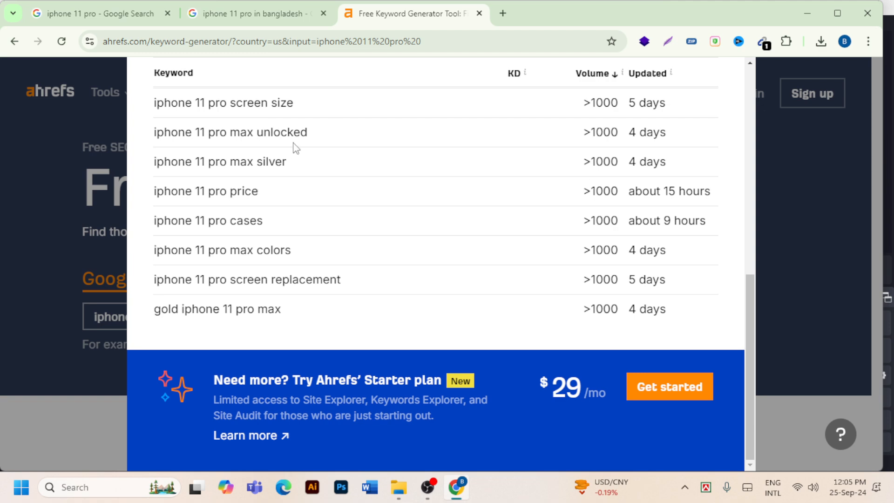
pyautogui.scroll(10, 294, 148)
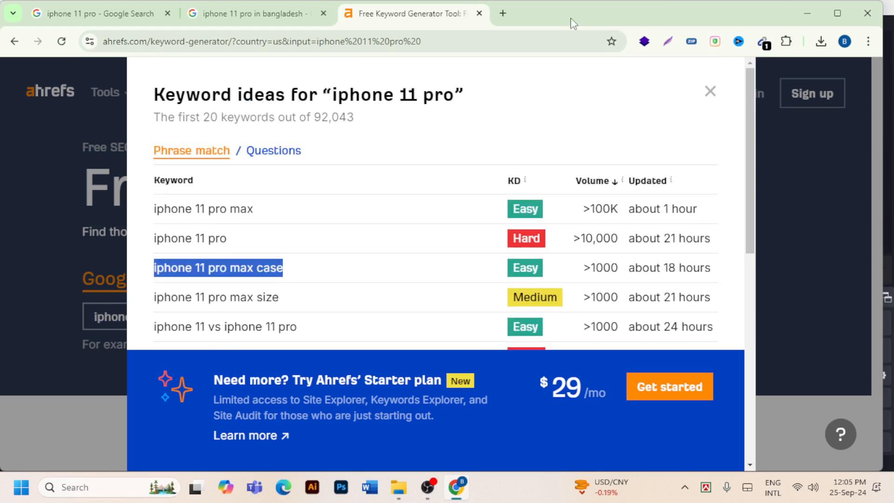
# - Enter "iphone 11 pro" in a new browser tab without submitting it, and read the autocomplete suggestions for longer keywords
pyautogui.click(502, 13)
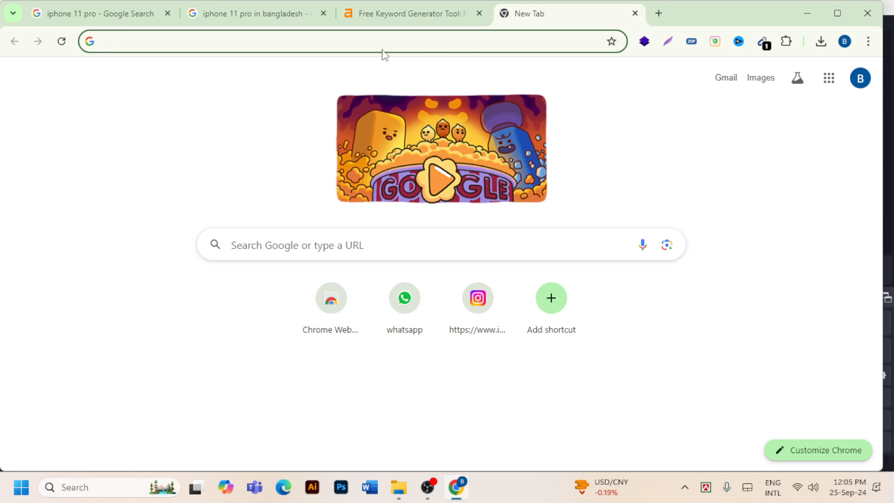
pyautogui.click(298, 43)
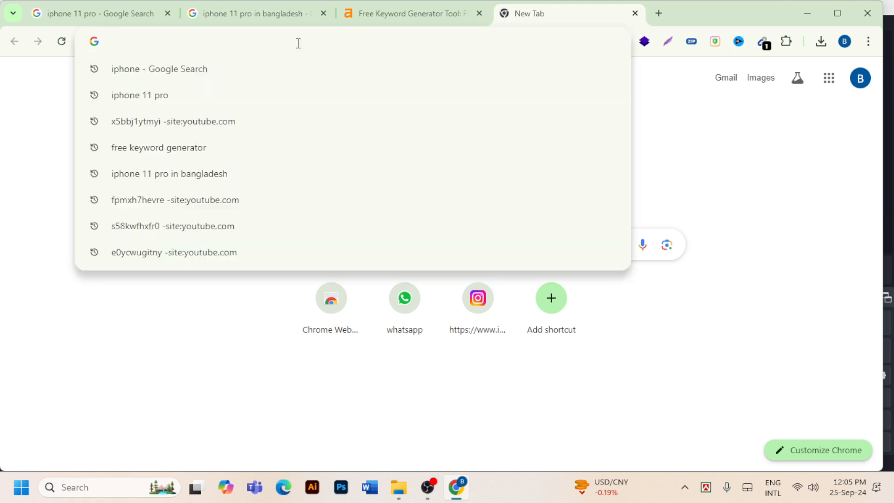
pyautogui.write('iphone')
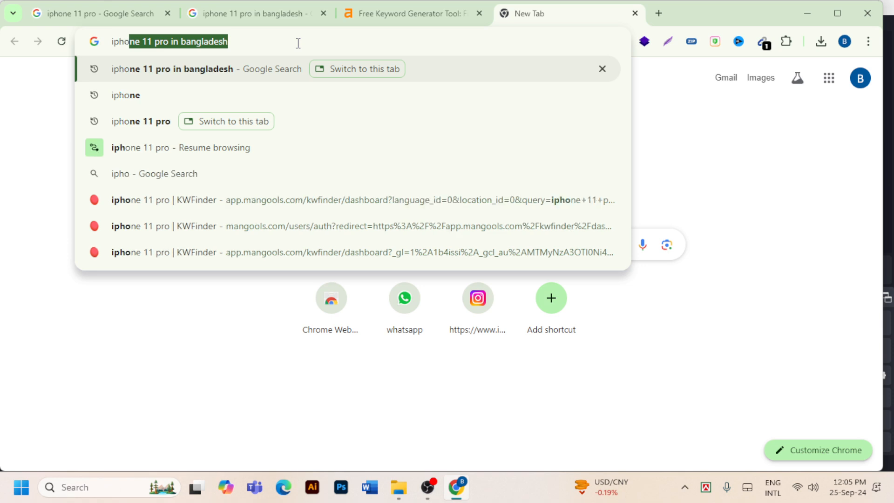
pyautogui.write(' 11 ')
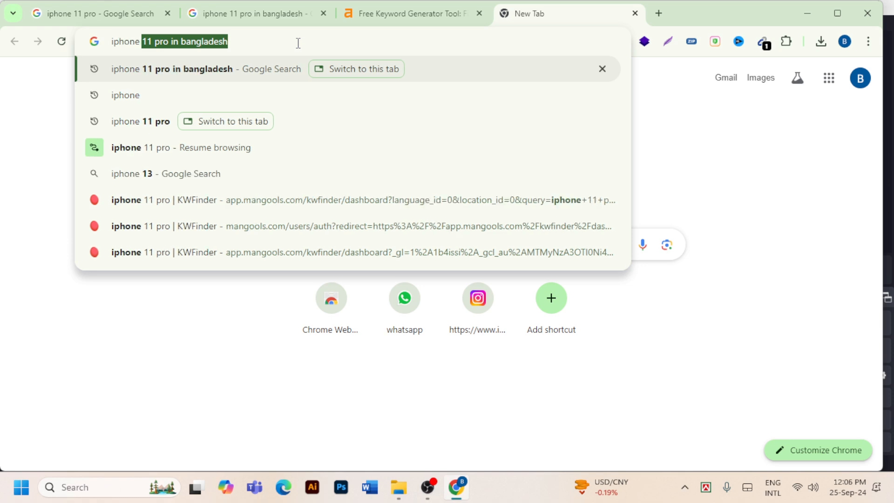
pyautogui.write('pro')
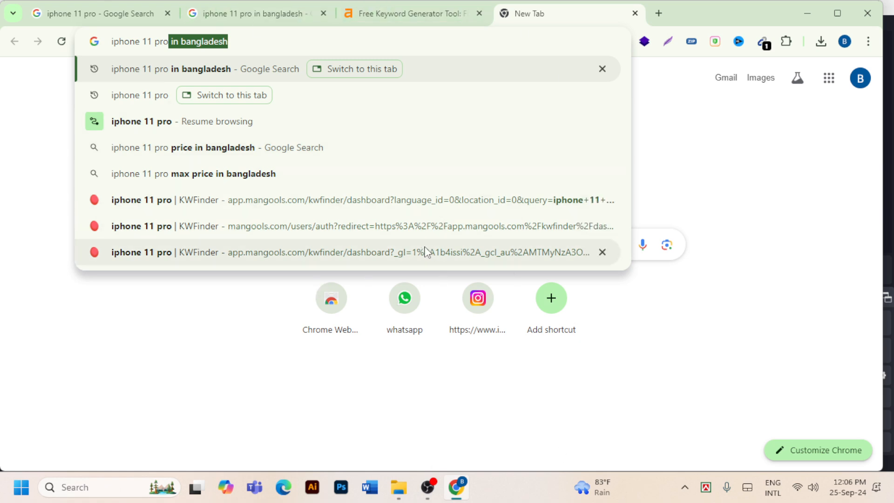
# - Search for "google usa" in another new tab and open the Google USA page from the results
pyautogui.click(660, 17)
pyautogui.click(511, 38)
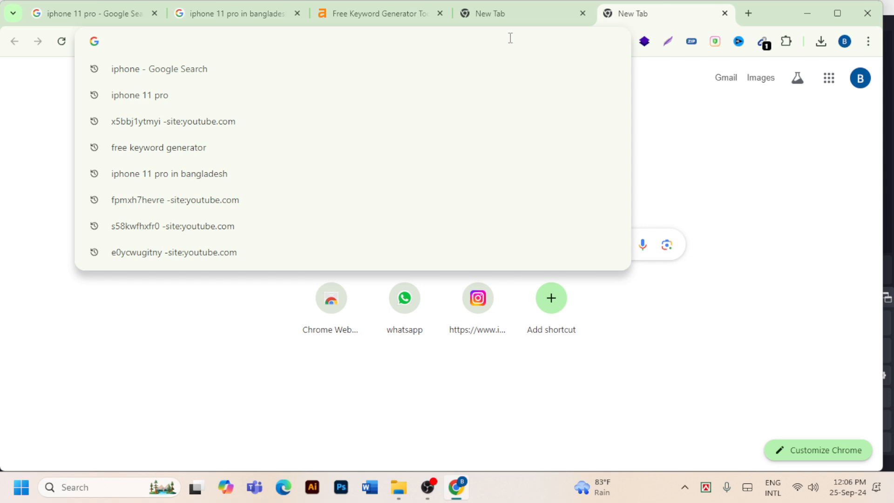
pyautogui.write('goog')
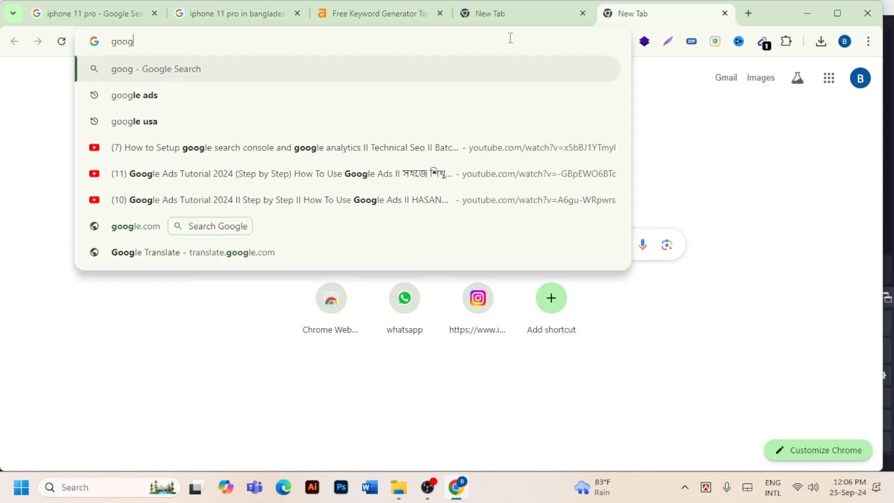
pyautogui.write('le usa')
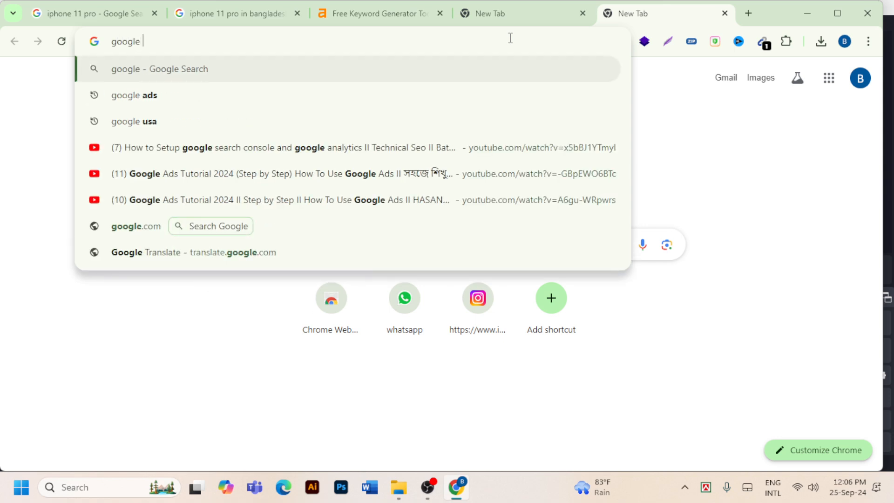
pyautogui.press('Return')
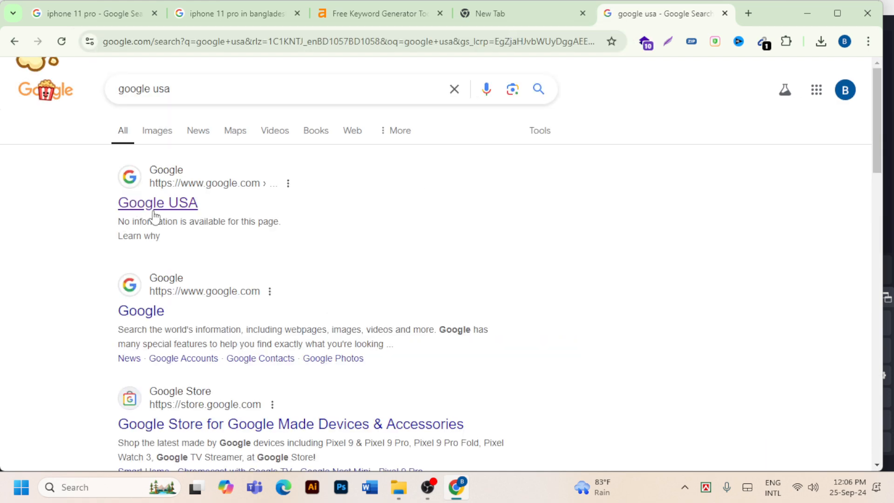
pyautogui.click(158, 208)
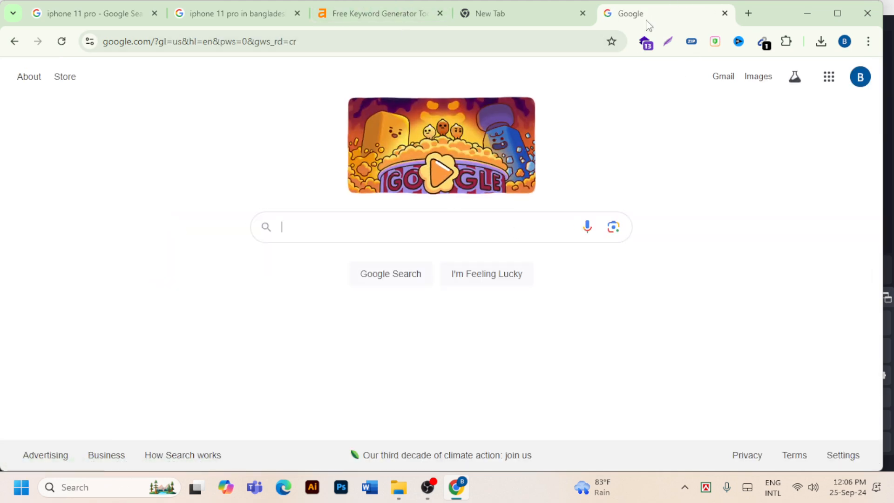
# - Enter "iphone" in the Google USA search, review the suggestions and delete the "iphone 11 pro in bangladesh" entry
pyautogui.click(349, 232)
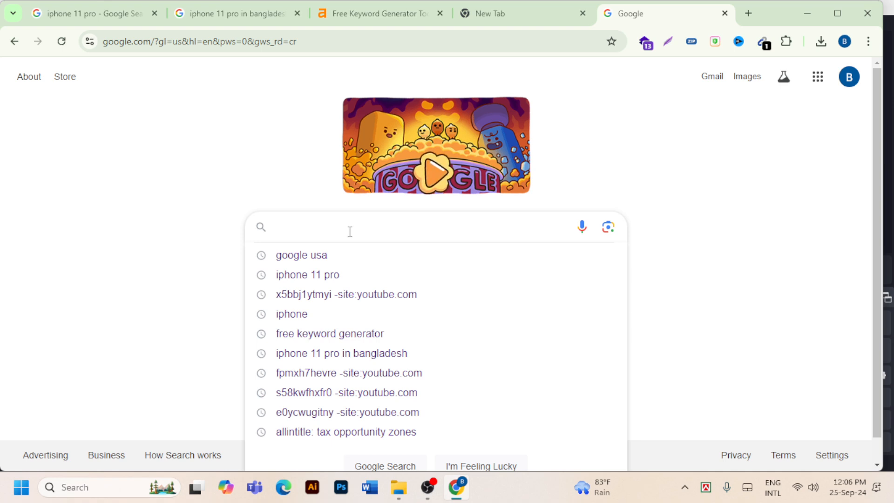
pyautogui.write('iphon')
pyautogui.write('e')
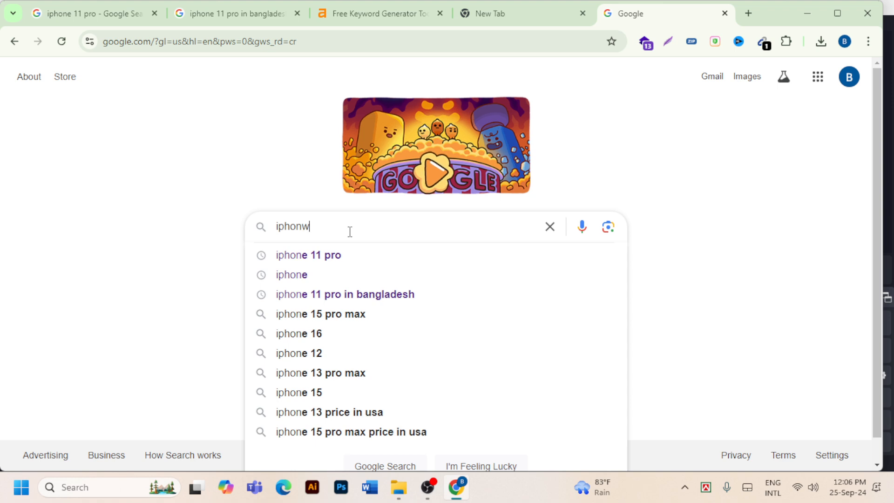
pyautogui.press('BackSpace')
pyautogui.write('e')
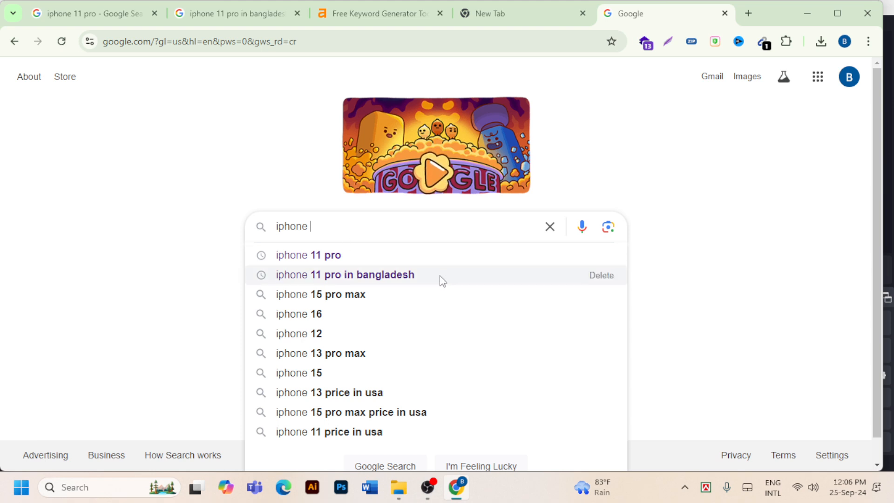
pyautogui.scroll(-1, 400, 353)
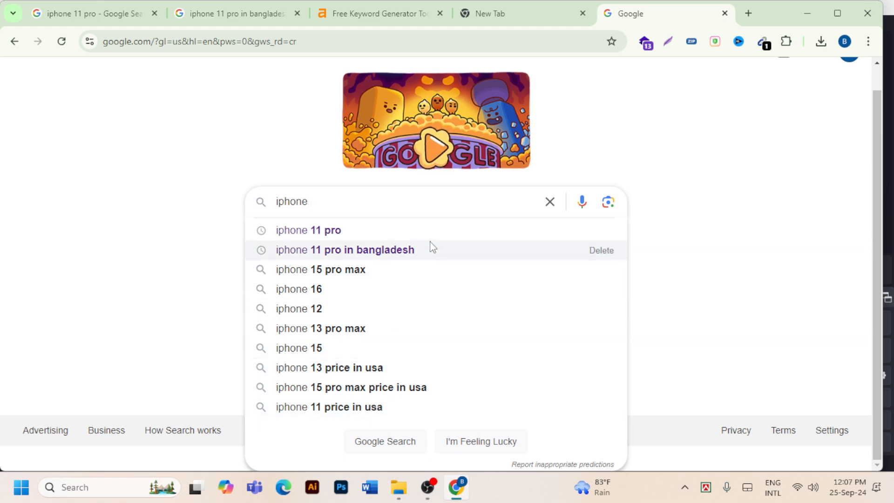
pyautogui.click(600, 250)
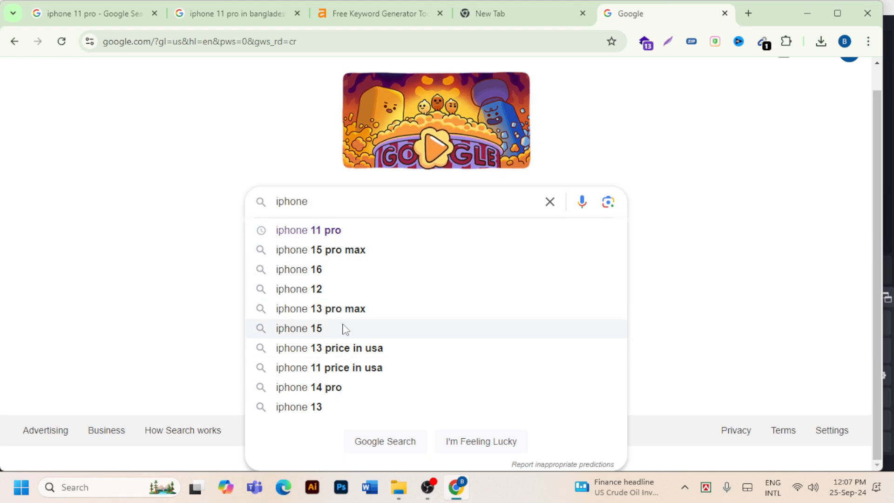
# - Search Google USA for the suggested "iphone 11 pro" and review its People also ask and People also search for keywords
pyautogui.click(334, 237)
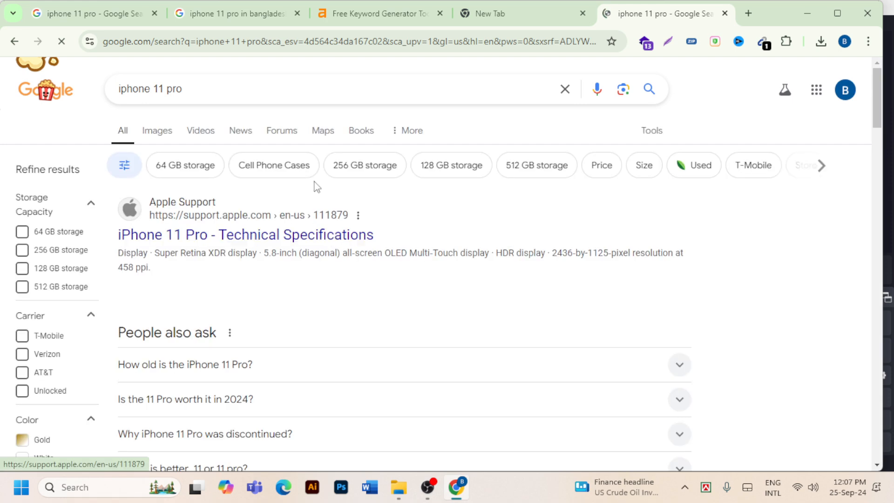
pyautogui.scroll(-3, 311, 212)
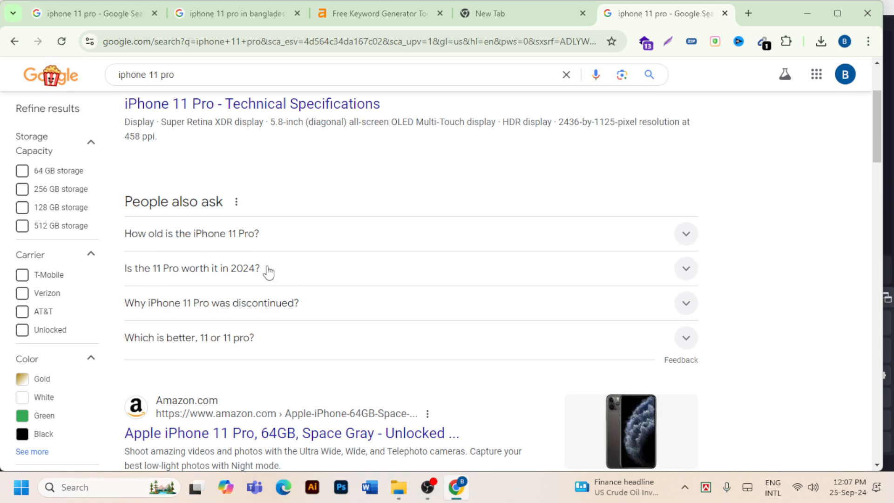
pyautogui.scroll(-10, 408, 229)
pyautogui.scroll(-5, 481, 160)
pyautogui.middleClick(480, 162)
pyautogui.scroll(-5, 480, 163)
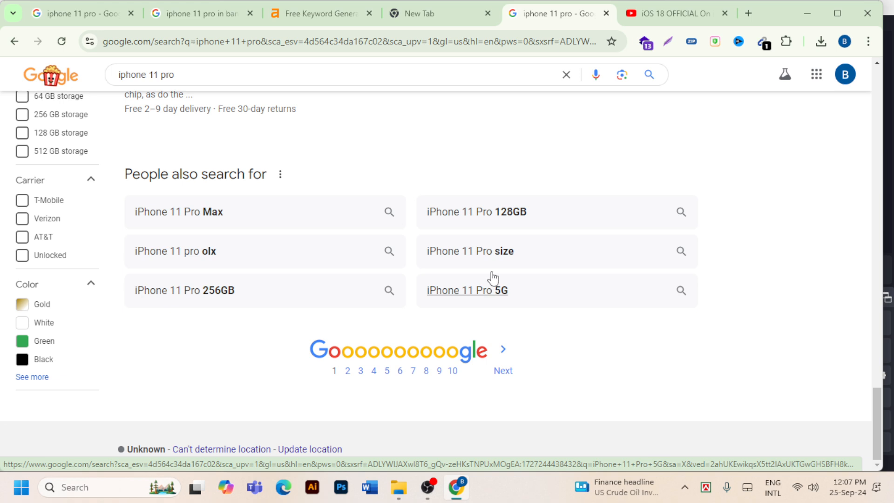
pyautogui.scroll(3, 505, 241)
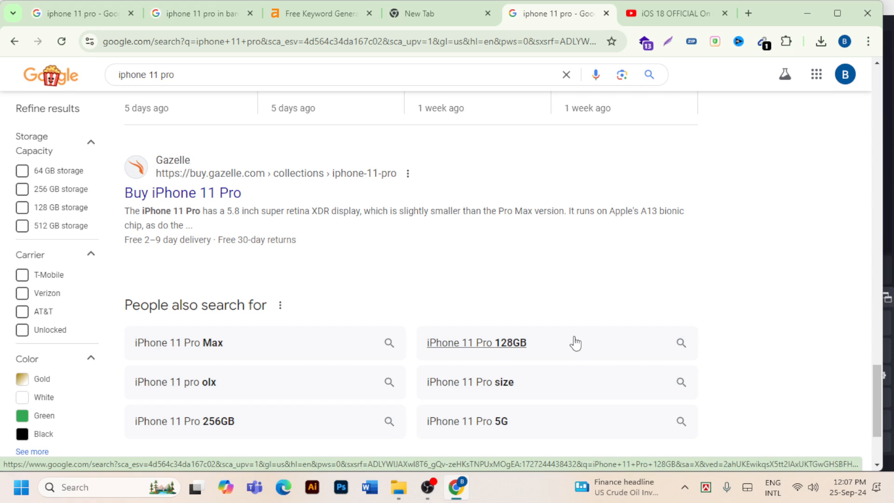
pyautogui.scroll(-3, 495, 348)
# - Look back over the "iphone 11 pro" results page, from the images and organic results up to the first result
pyautogui.scroll(12, 495, 342)
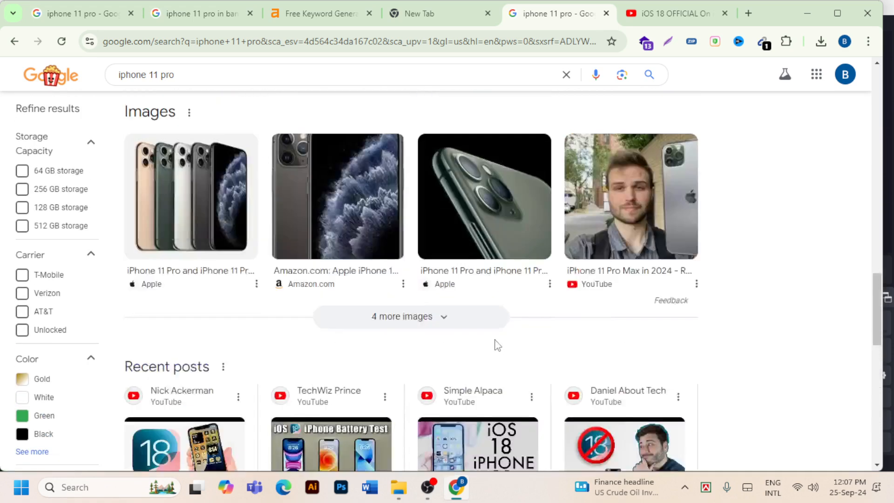
pyautogui.scroll(4, 497, 345)
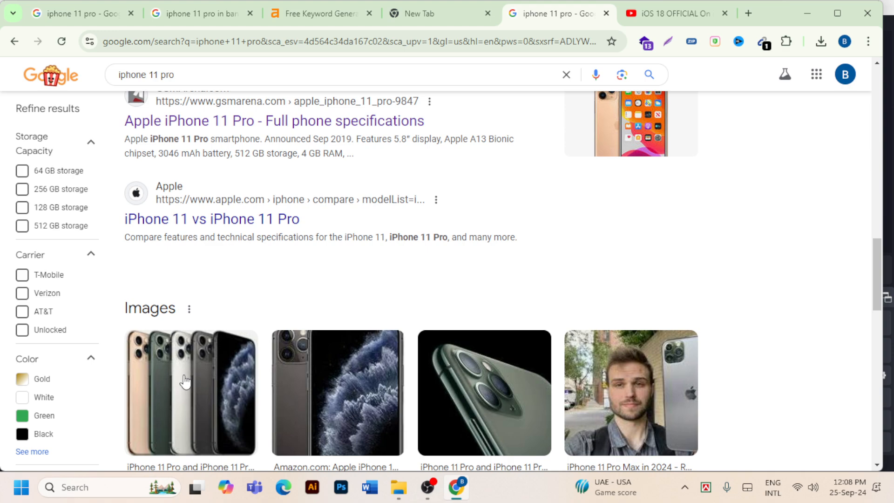
pyautogui.scroll(10, 185, 380)
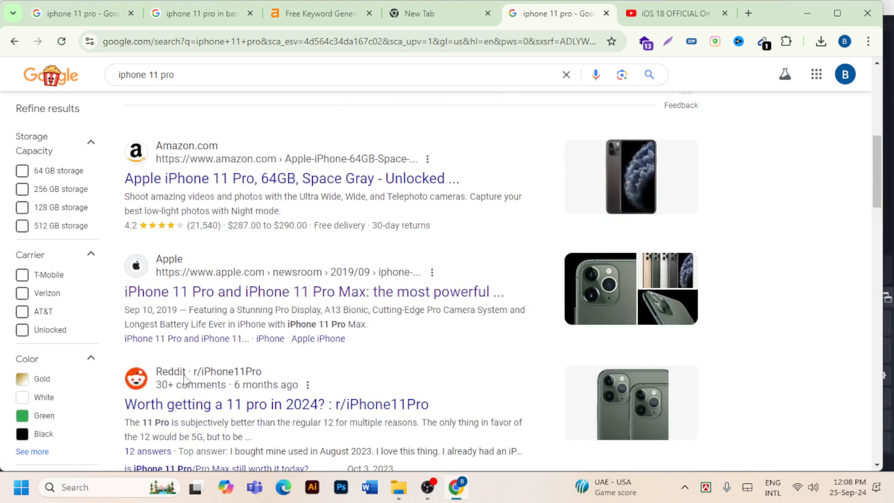
pyautogui.scroll(8, 184, 381)
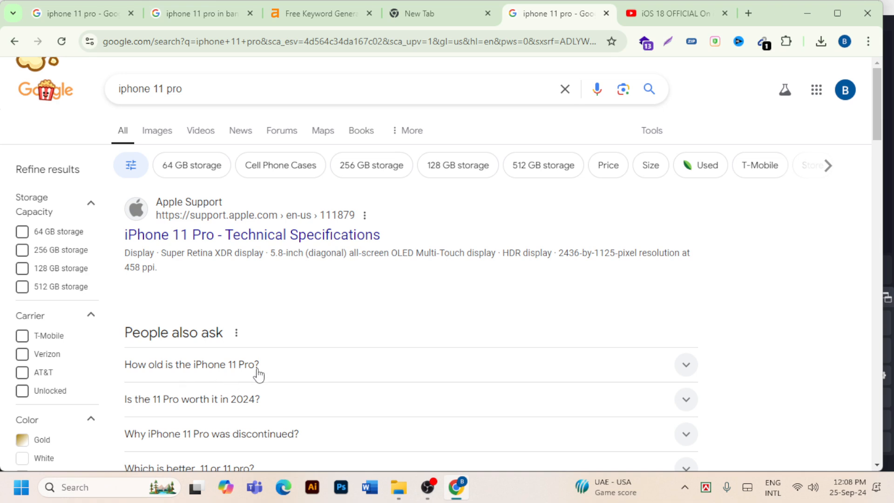
# - Open the Chrome Web Store from the browser and go to its Extensions section
pyautogui.click(872, 46)
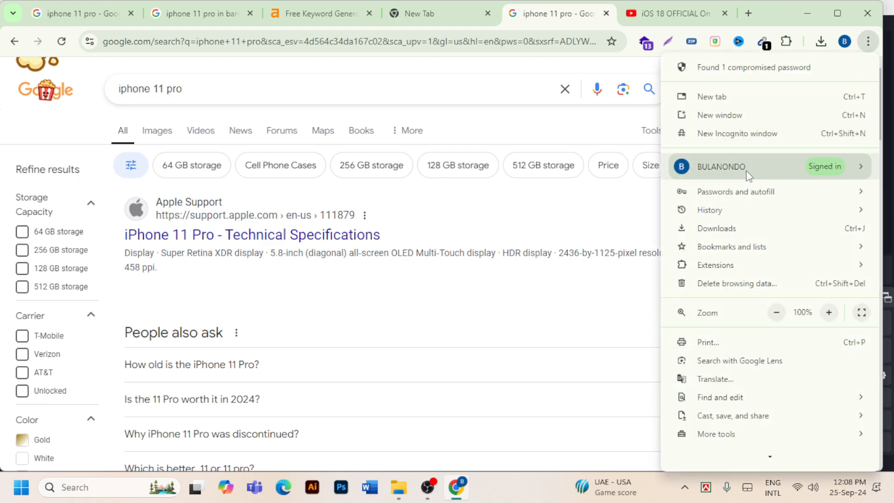
pyautogui.moveTo(723, 274)
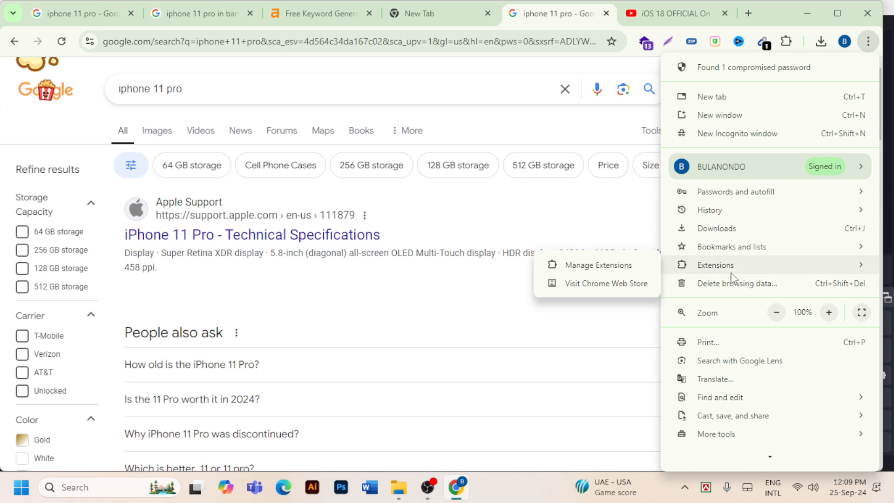
pyautogui.click(620, 284)
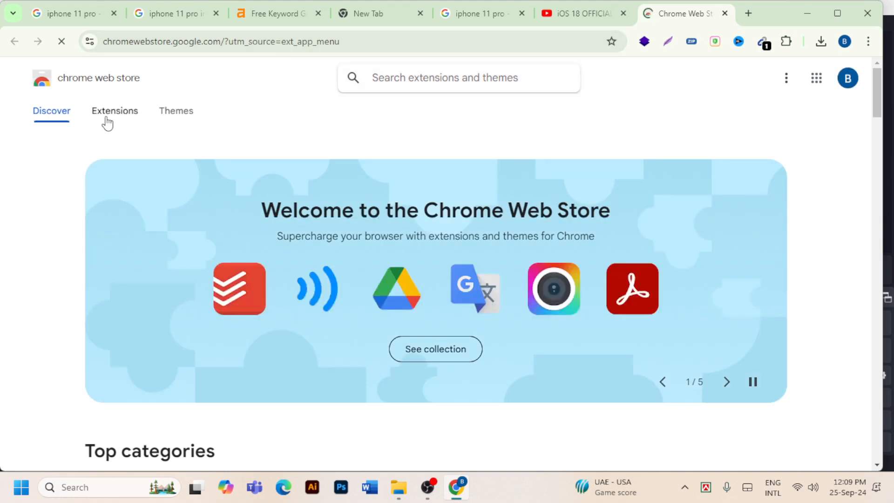
pyautogui.click(108, 116)
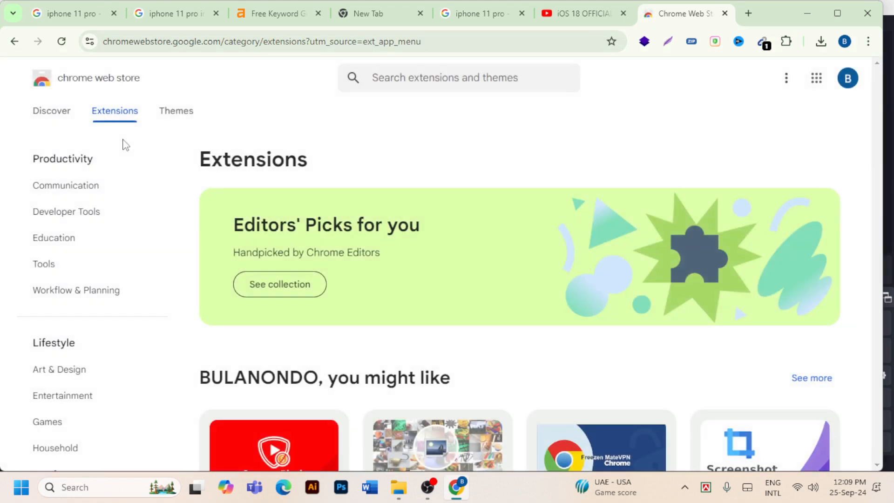
# - Search the Chrome Web Store for "keyword" and add the Keyword Surfer extension to Chrome
pyautogui.click(463, 83)
pyautogui.write('ke')
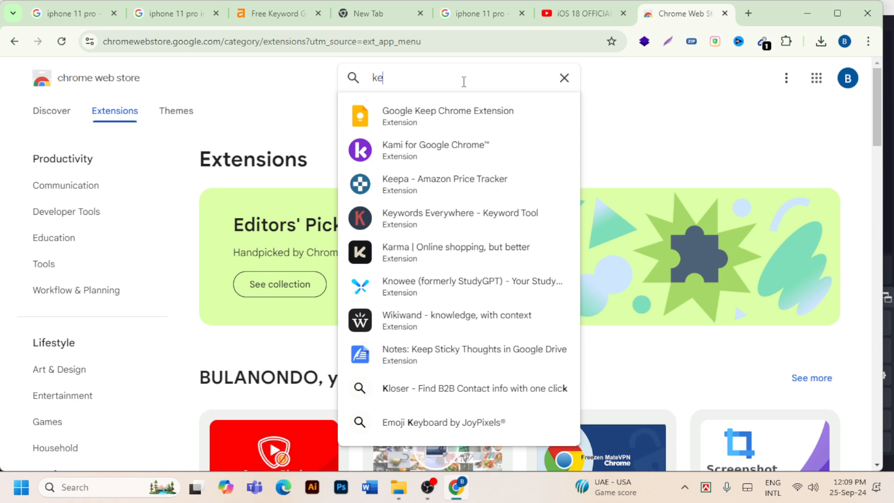
pyautogui.write('yword')
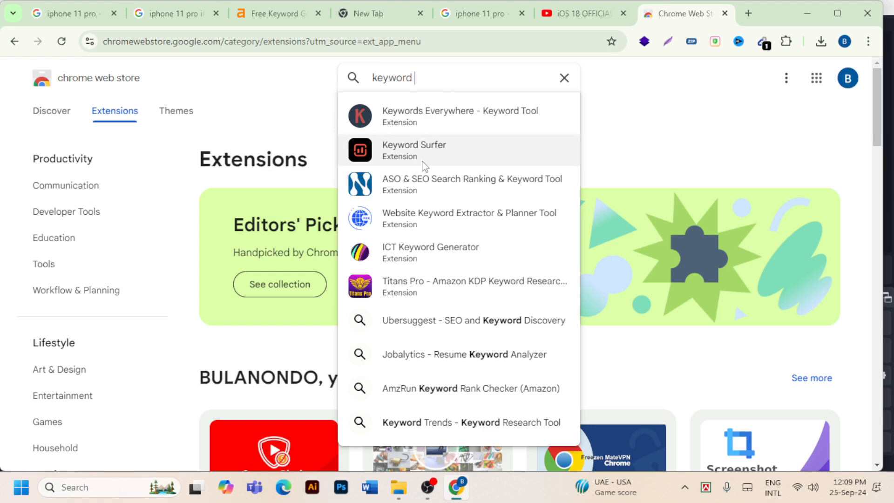
pyautogui.click(413, 148)
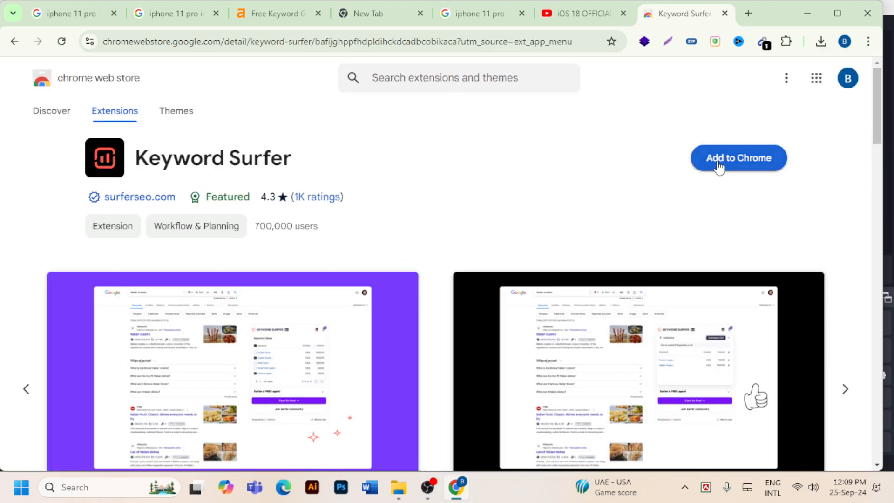
pyautogui.click(718, 166)
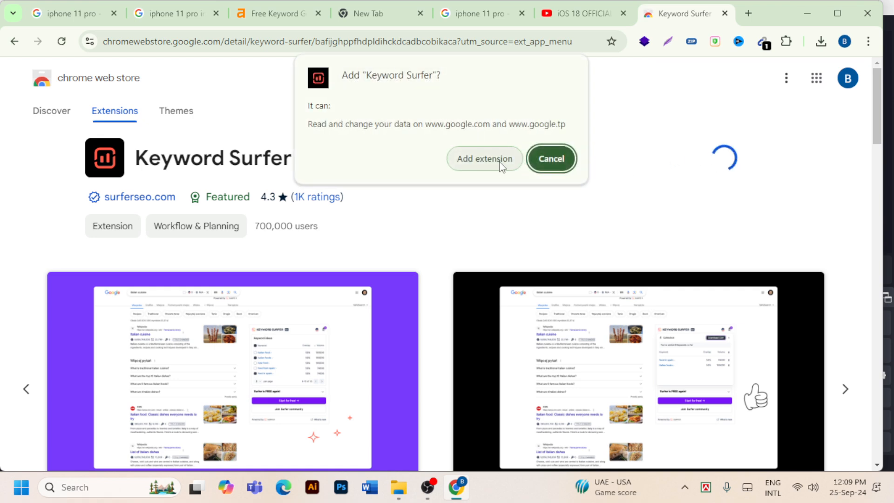
pyautogui.click(501, 163)
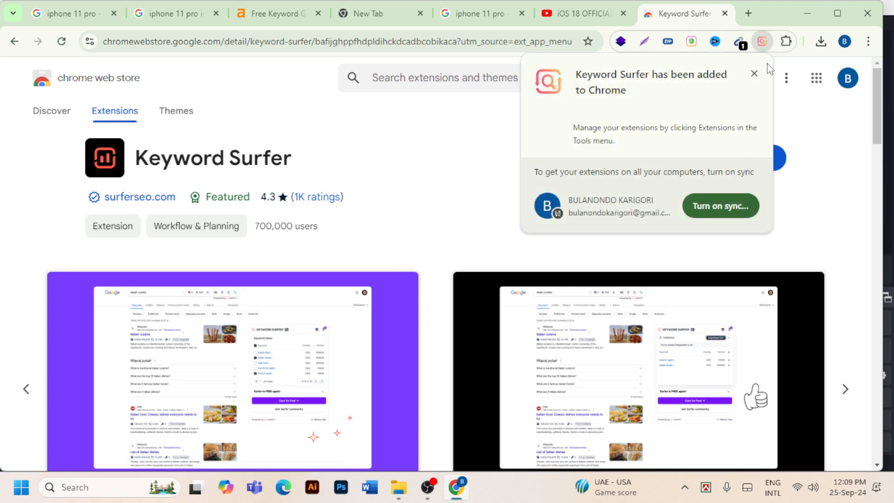
# - Dismiss the installation notice and pin the Keyword Surfer extension to the browser toolbar
pyautogui.click(754, 73)
pyautogui.click(787, 42)
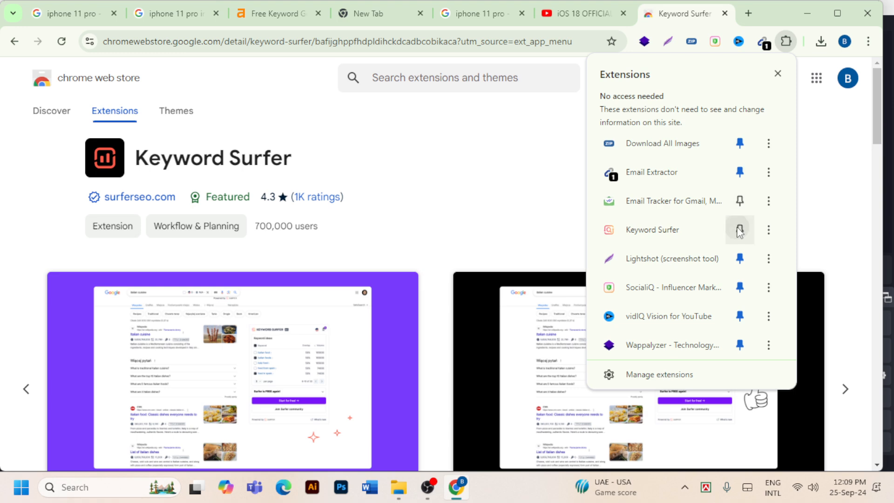
pyautogui.click(739, 231)
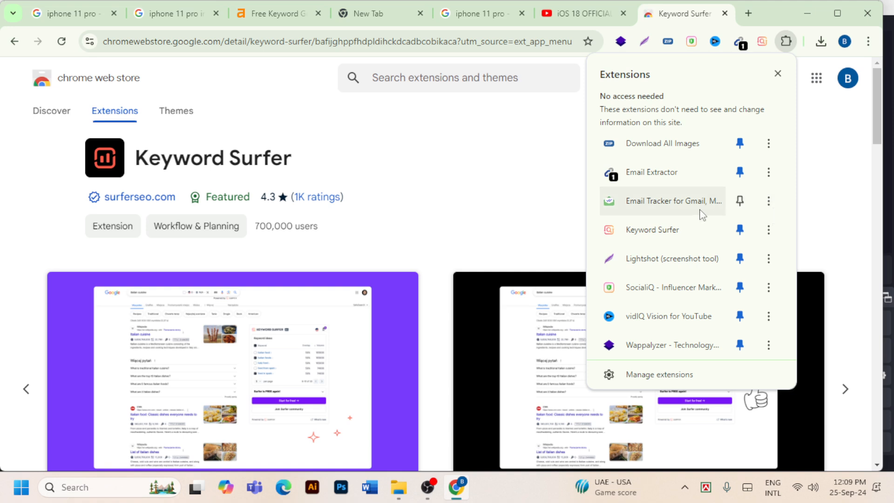
pyautogui.click(515, 173)
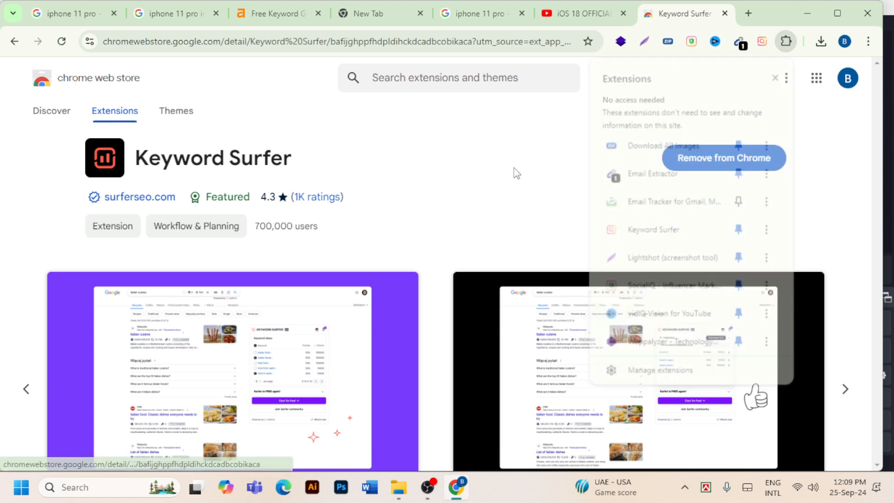
# - Search Google for "iphone 11 pro" in a new tab and view Keyword Surfer's keyword ideas
pyautogui.click(747, 14)
pyautogui.click(389, 40)
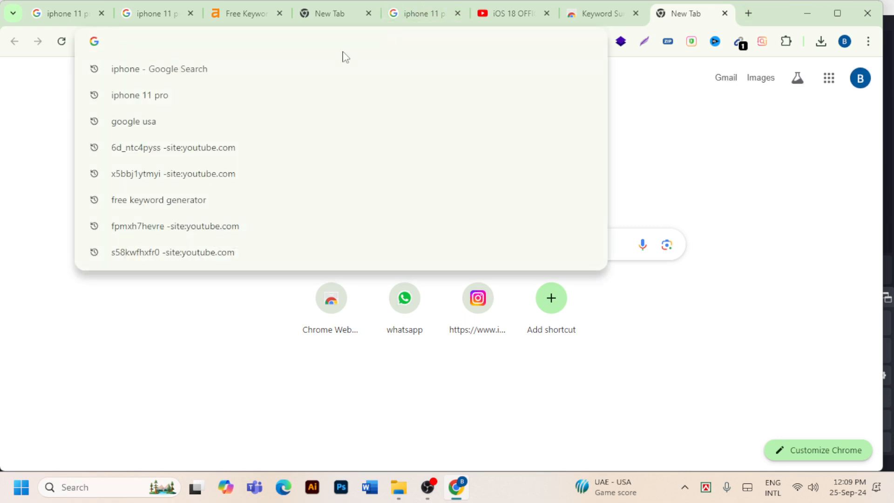
pyautogui.click(170, 106)
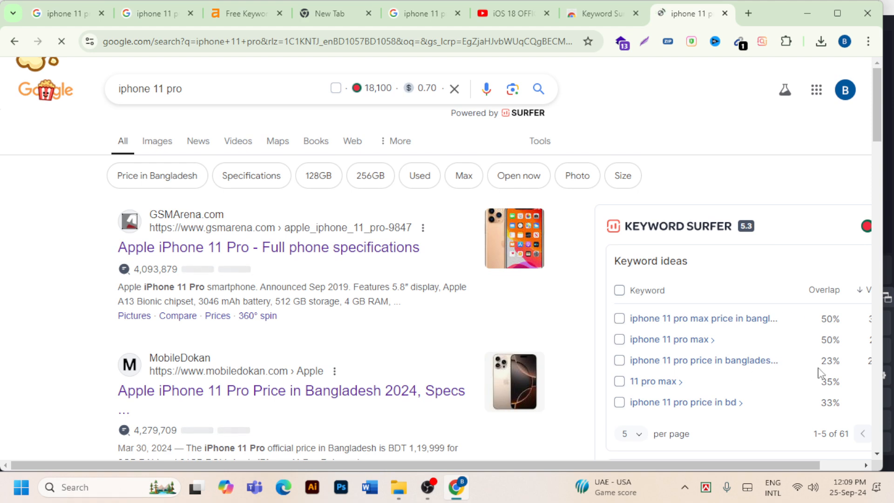
pyautogui.hscroll(1, 681, 471)
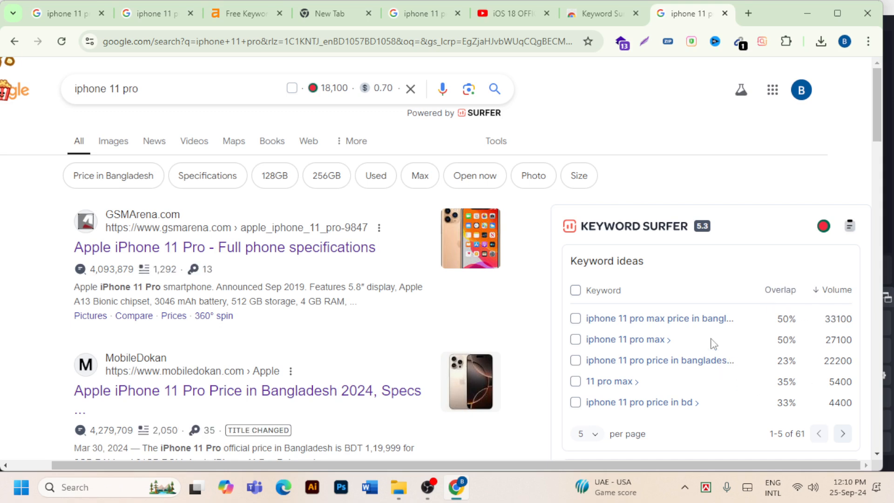
pyautogui.scroll(-1, 713, 358)
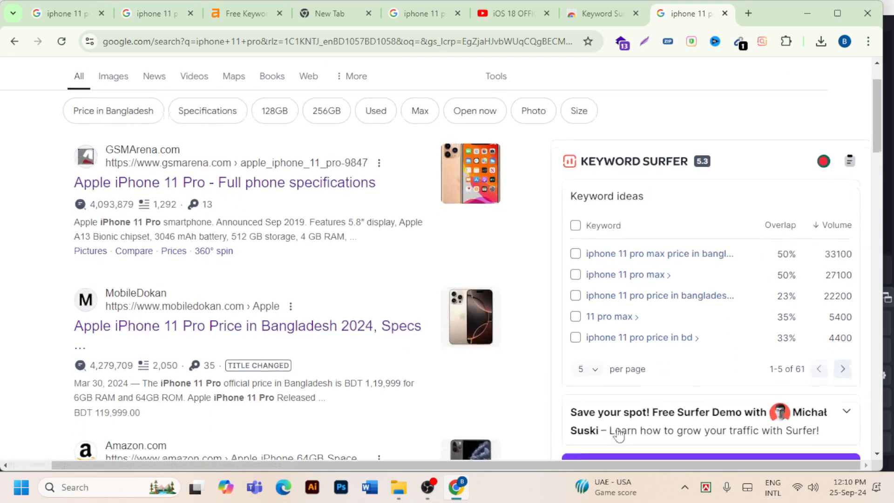
# - Show 20 keyword ideas per page in Keyword Surfer and review the whole list with its overlap and volume figures
pyautogui.click(594, 370)
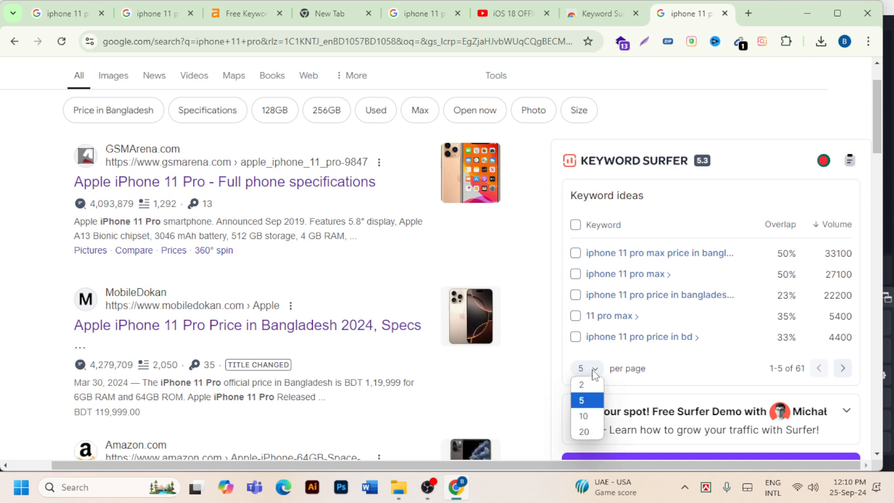
pyautogui.click(598, 436)
pyautogui.scroll(-6, 598, 438)
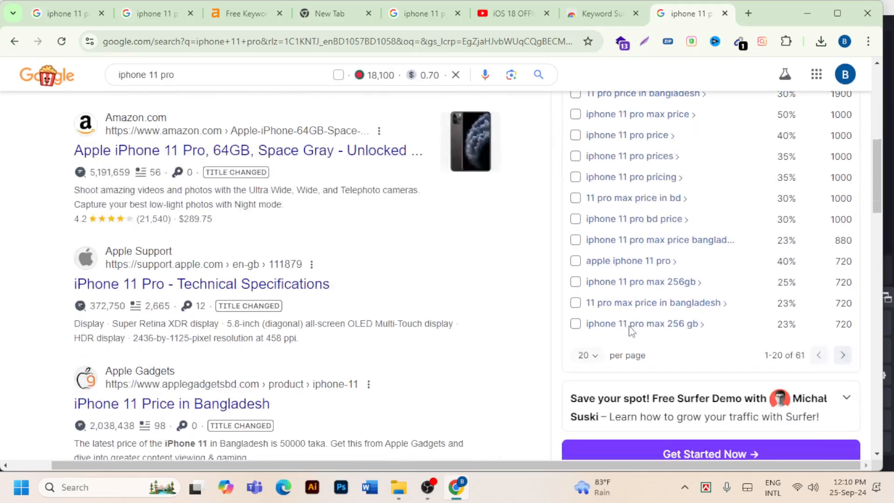
pyautogui.scroll(10, 630, 332)
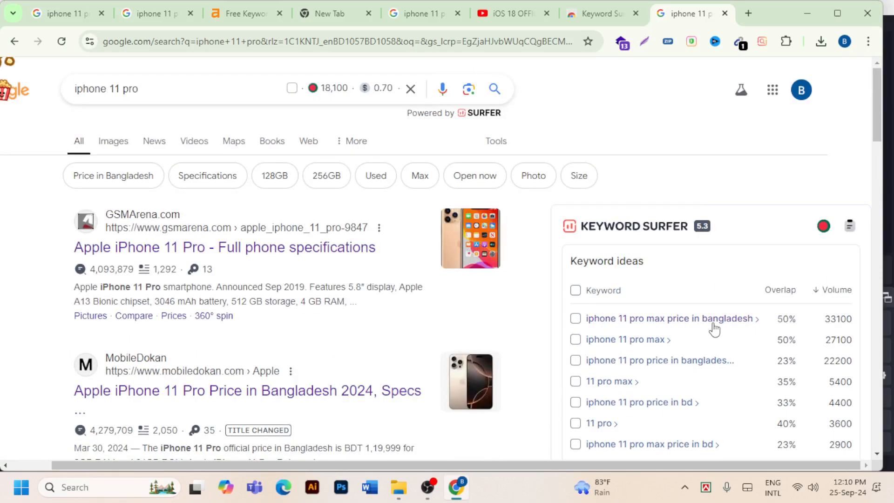
pyautogui.scroll(-3, 768, 378)
pyautogui.scroll(3, 183, 87)
pyautogui.scroll(-10, 658, 253)
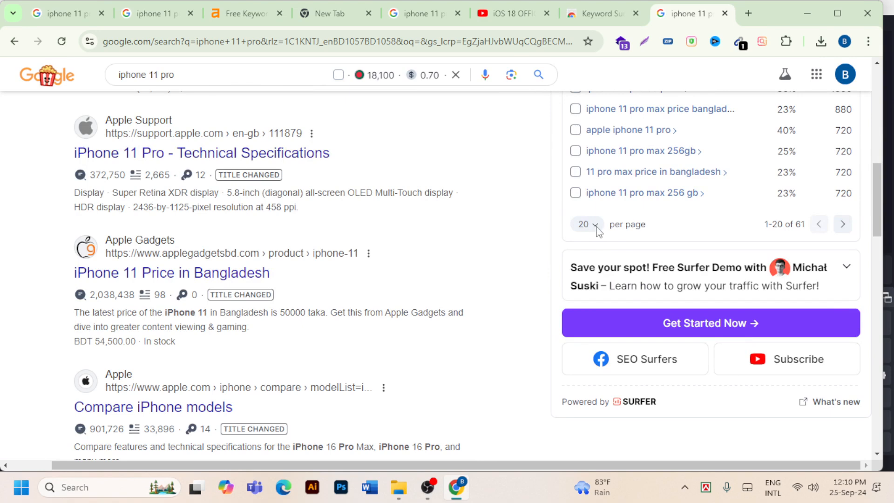
# - Switch the keyword ideas list to 2 per page and back to 20 per page
pyautogui.click(589, 224)
pyautogui.click(582, 241)
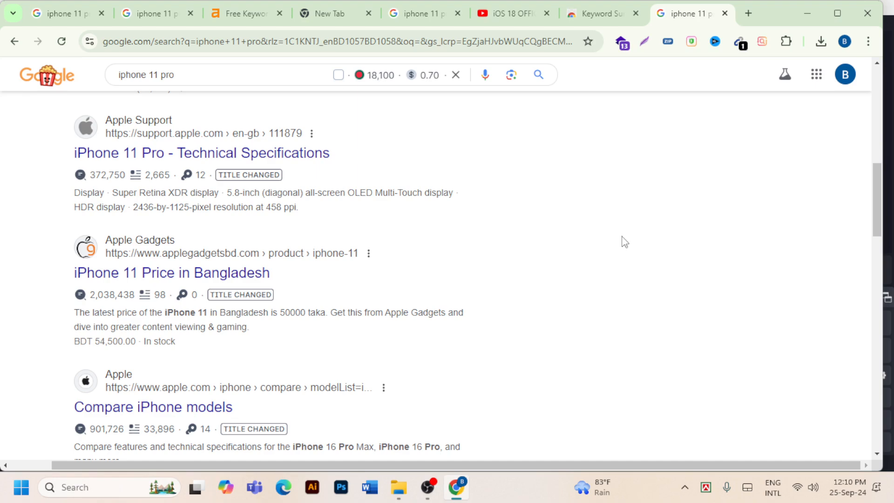
pyautogui.scroll(10, 624, 241)
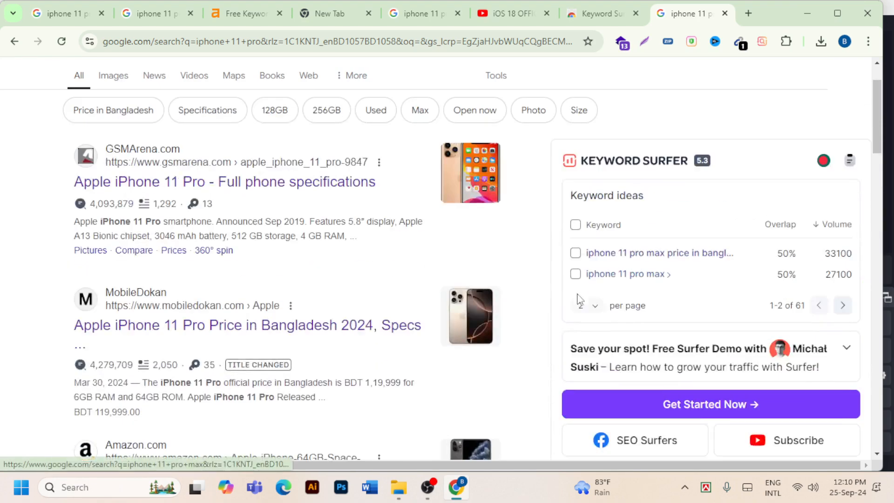
pyautogui.click(594, 309)
pyautogui.scroll(-3, 594, 309)
pyautogui.scroll(3, 601, 275)
pyautogui.click(594, 307)
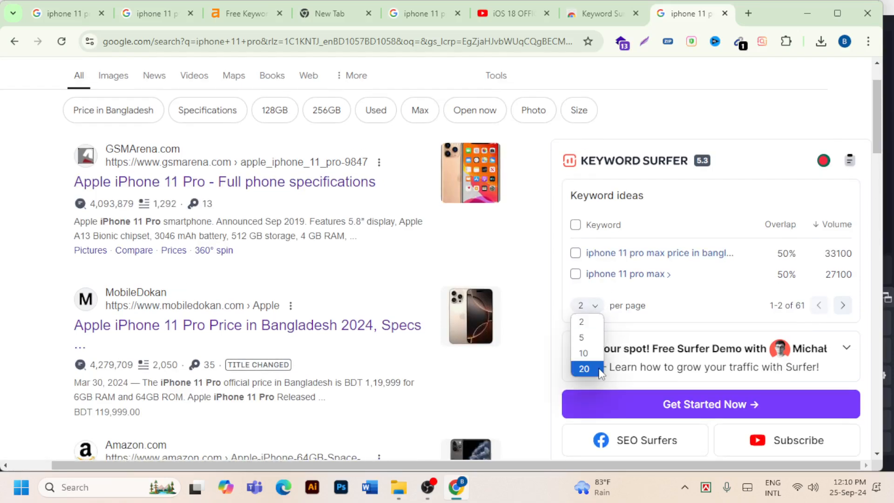
pyautogui.click(593, 367)
pyautogui.scroll(-4, 666, 352)
pyautogui.scroll(-7, 666, 353)
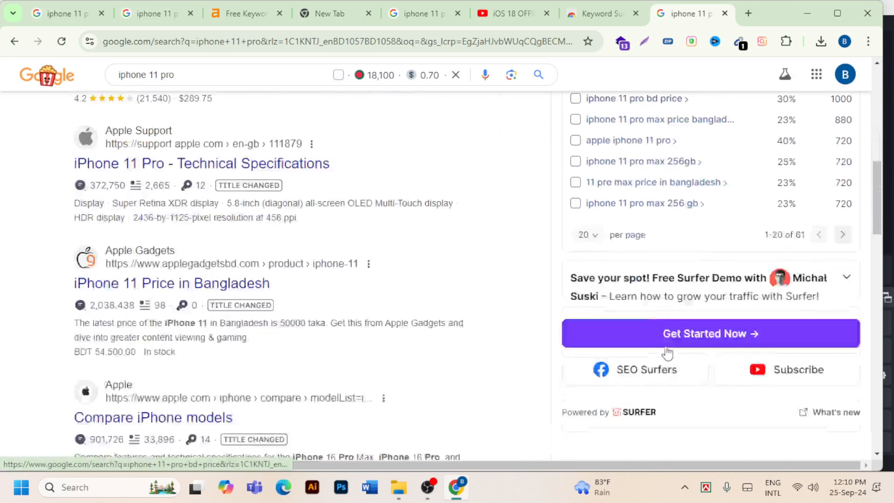
# - Select the keywords "iphone 11 pro max 256 gb", "11 pro max price in bangladesh" and "iphone 11 pro max 256gb", and deselect them again
pyautogui.scroll(5, 544, 347)
pyautogui.click(576, 324)
pyautogui.click(575, 303)
pyautogui.click(575, 282)
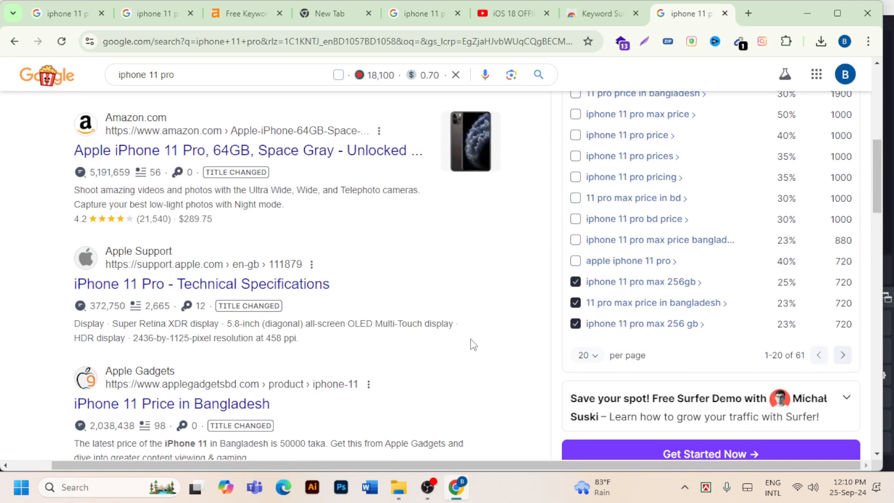
pyautogui.click(575, 282)
pyautogui.click(575, 303)
pyautogui.click(577, 326)
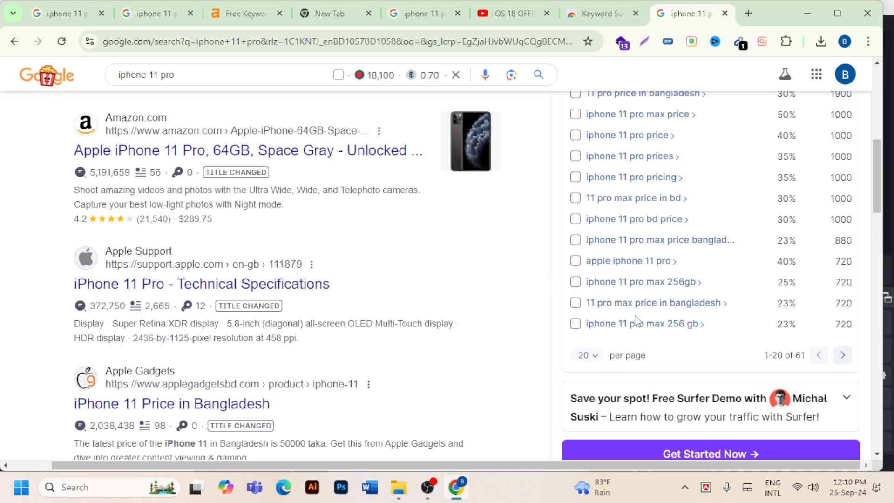
pyautogui.scroll(8, 632, 320)
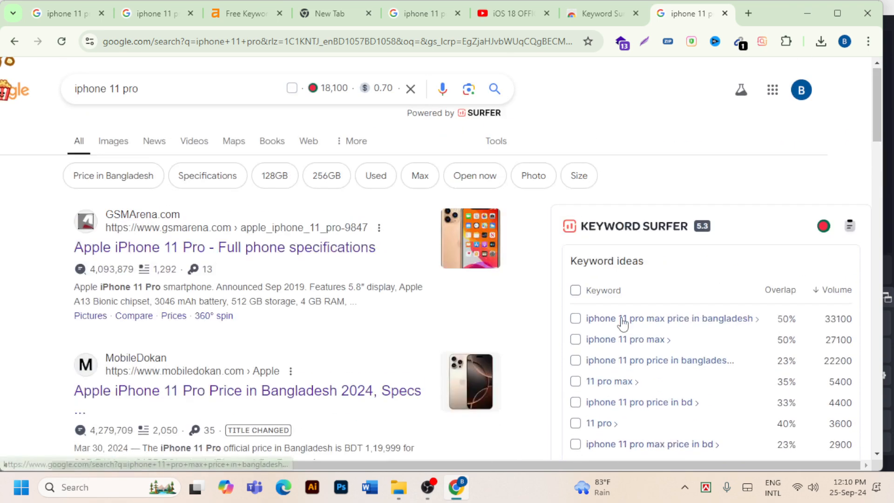
# - Search Google for "kwfinder" in a new tab and open the Mangools KWFinder site from the results
pyautogui.click(748, 13)
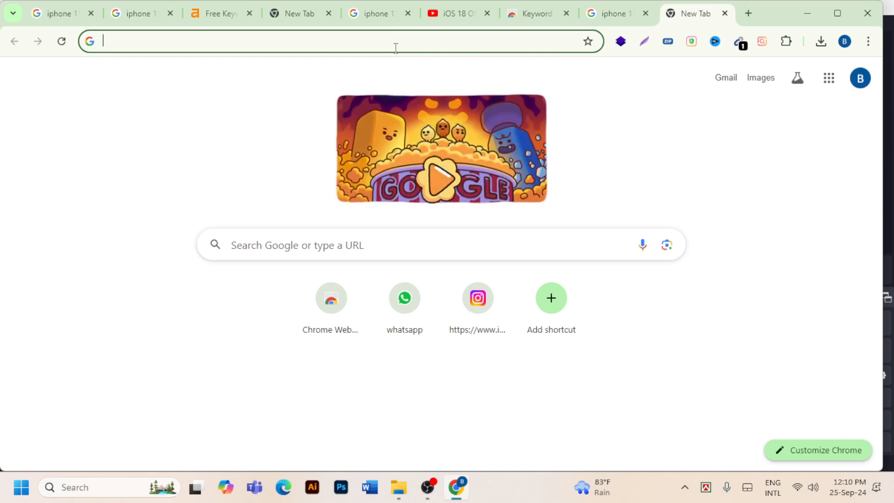
pyautogui.click(396, 46)
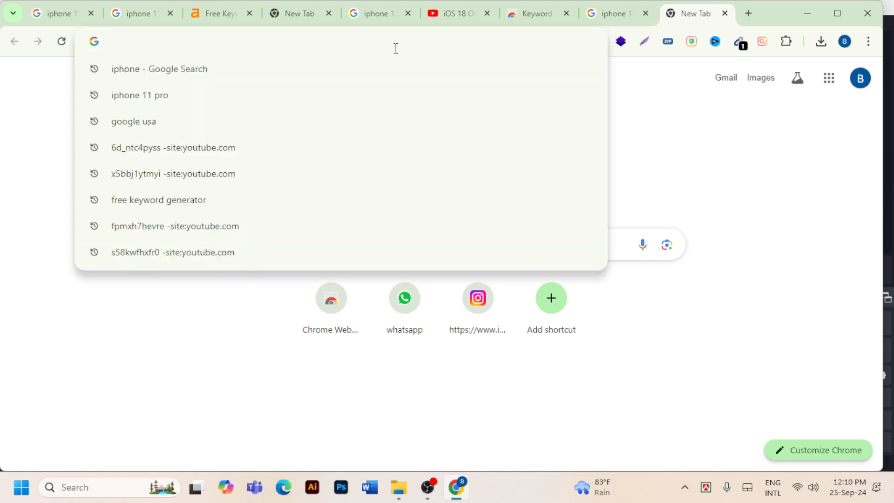
pyautogui.write('kw')
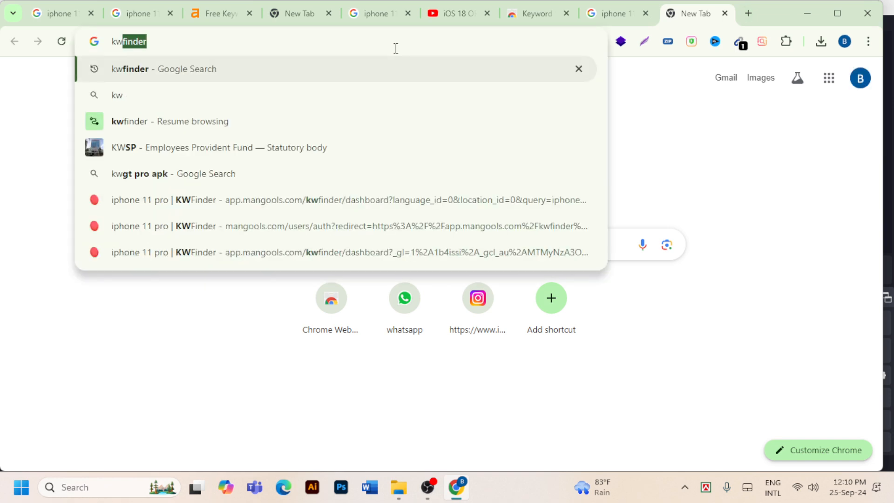
pyautogui.press('Return')
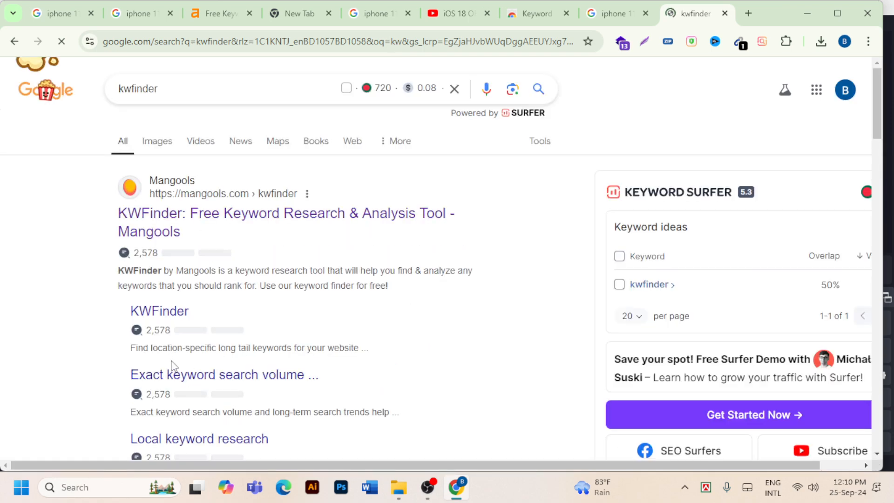
pyautogui.scroll(-7, 224, 363)
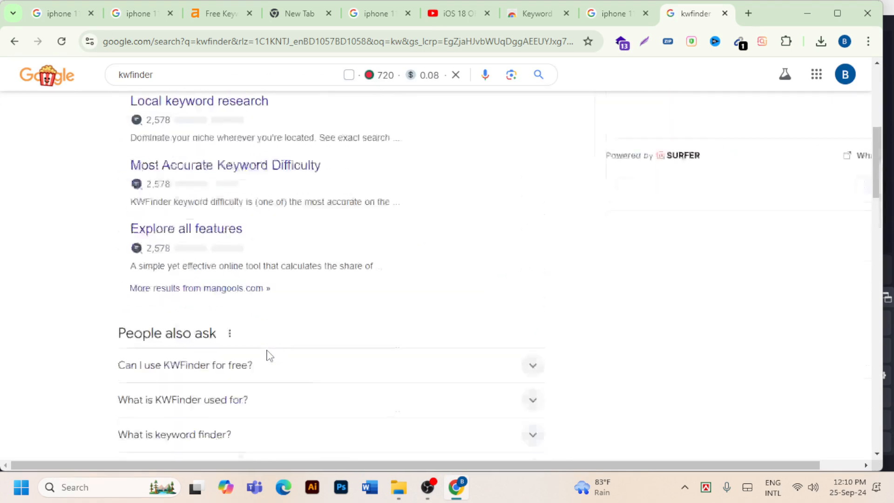
pyautogui.scroll(6, 269, 356)
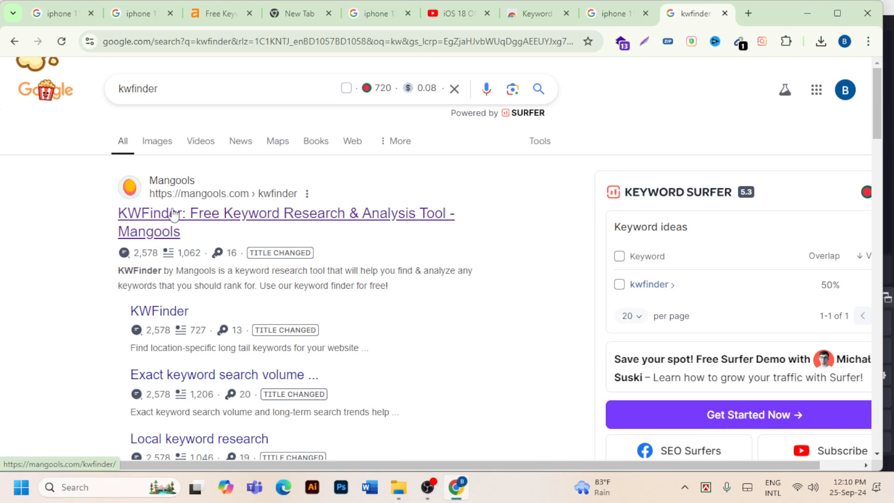
pyautogui.click(221, 225)
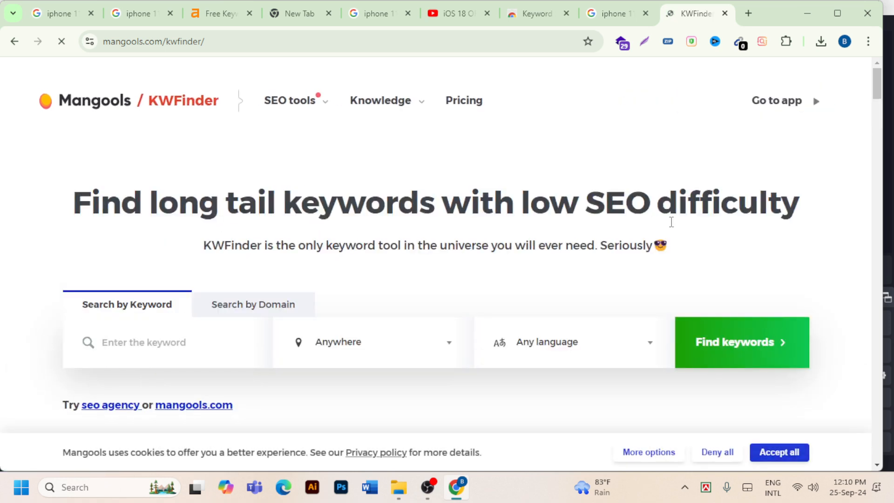
# - Search KWFinder for the keyword "iphone 11 pro" with the location United States and any language
pyautogui.scroll(-3, 296, 255)
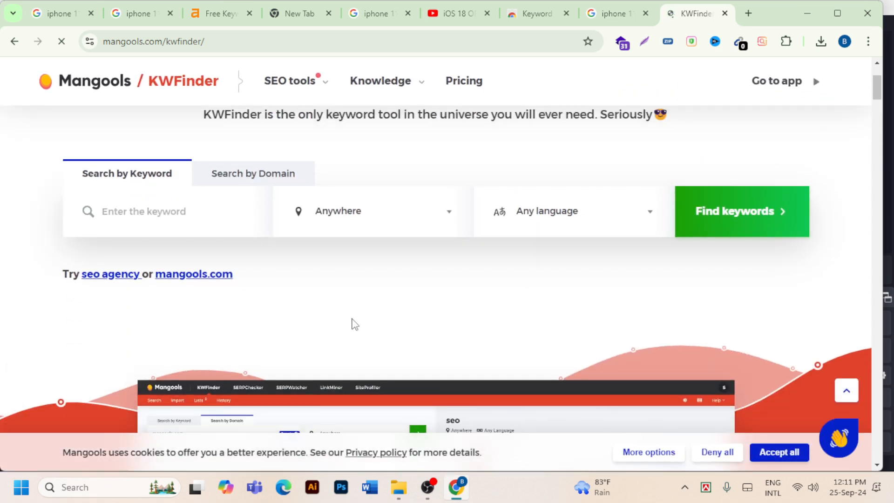
pyautogui.scroll(3, 625, 217)
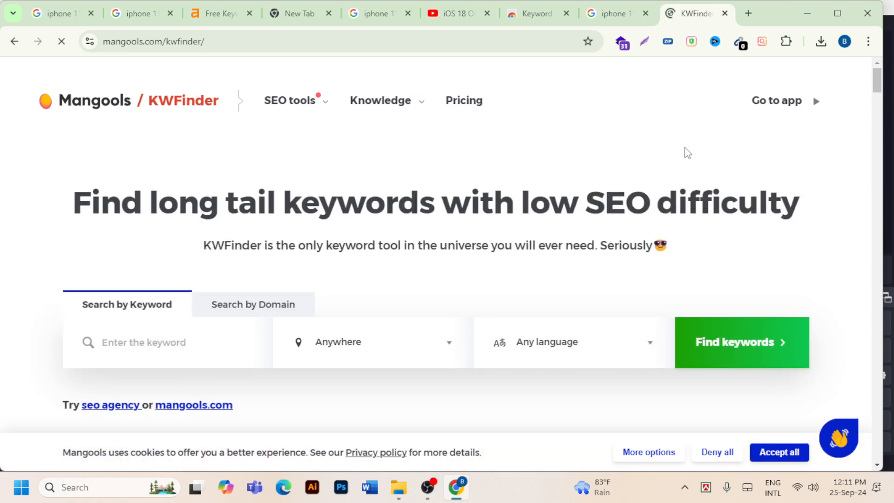
pyautogui.scroll(-2, 276, 280)
pyautogui.click(158, 274)
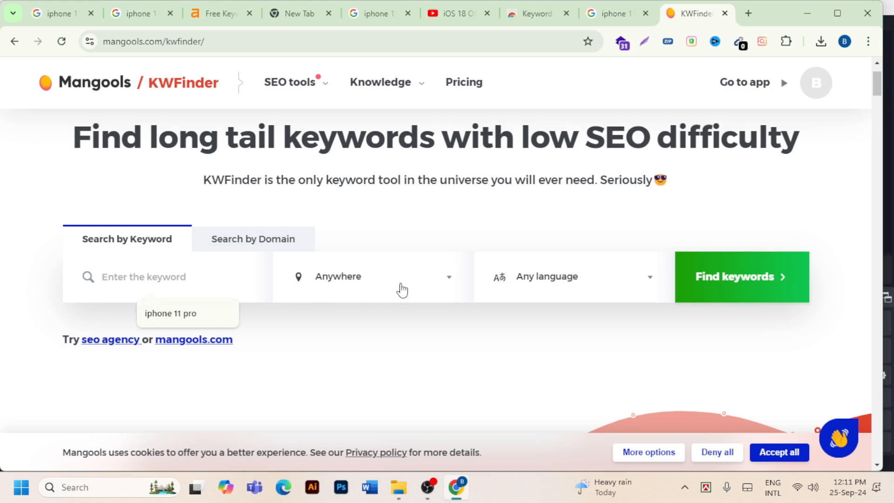
pyautogui.click(168, 314)
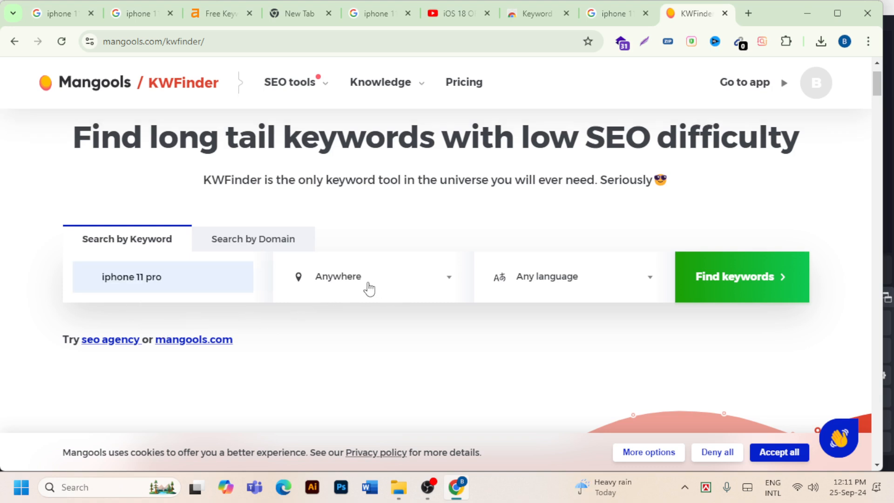
pyautogui.click(366, 284)
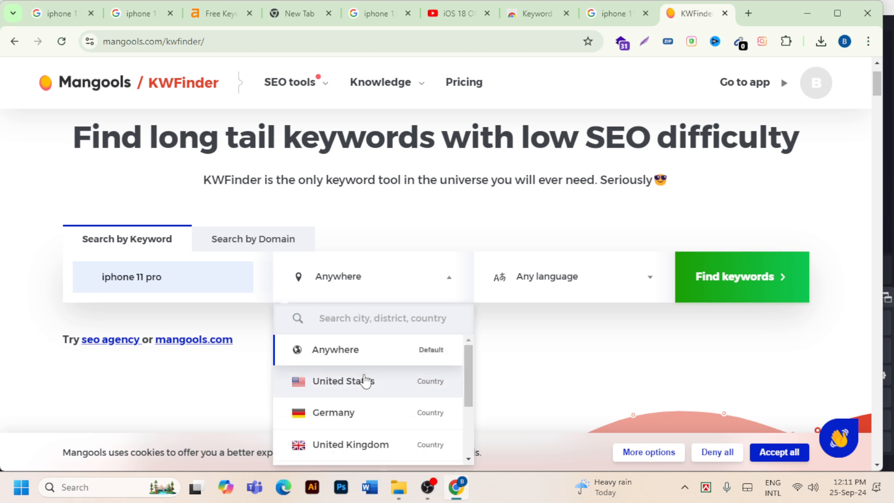
pyautogui.click(364, 380)
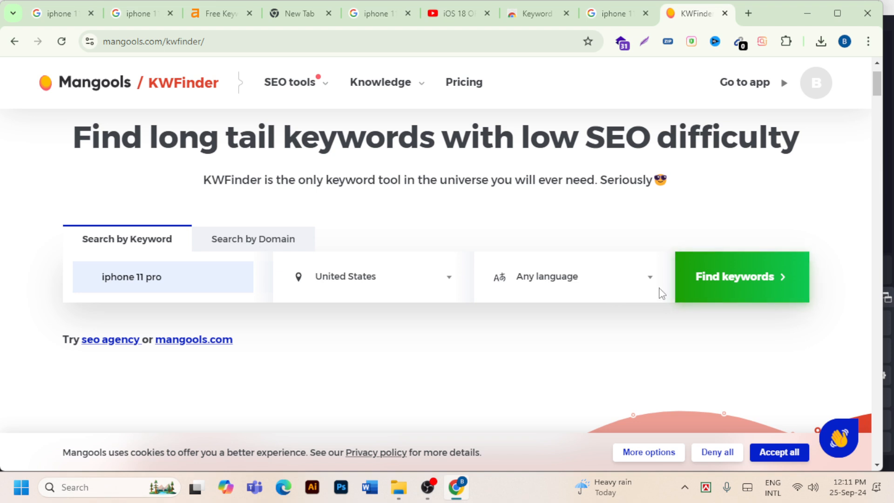
pyautogui.click(729, 282)
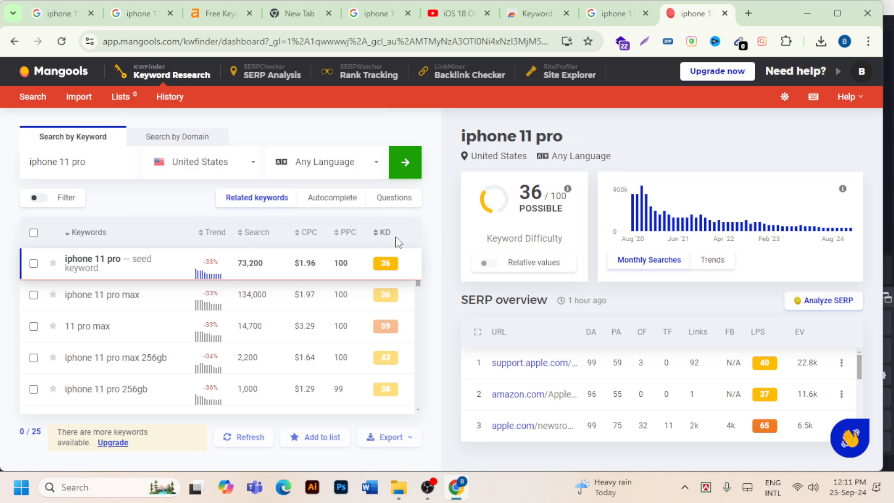
# - Examine the search volume, CPC, PPC and KD columns for the related iPhone 11 Pro keywords
pyautogui.moveTo(380, 273)
pyautogui.moveTo(250, 240)
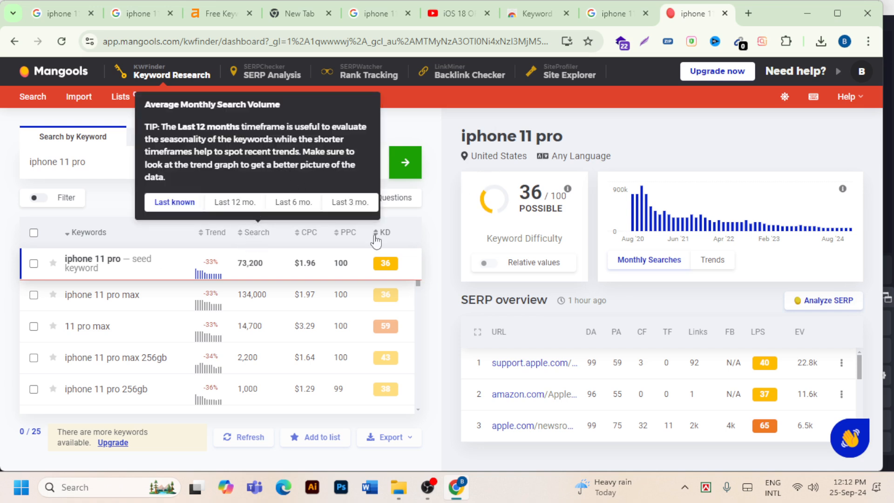
pyautogui.moveTo(305, 241)
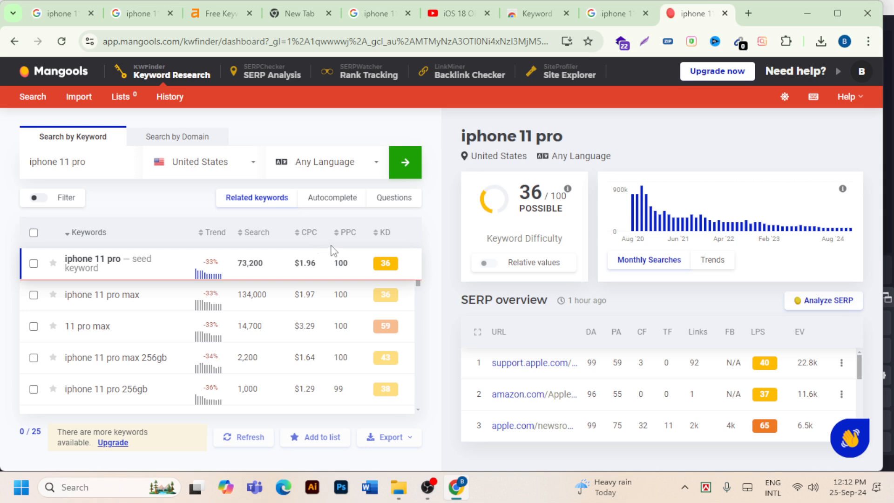
pyautogui.moveTo(345, 240)
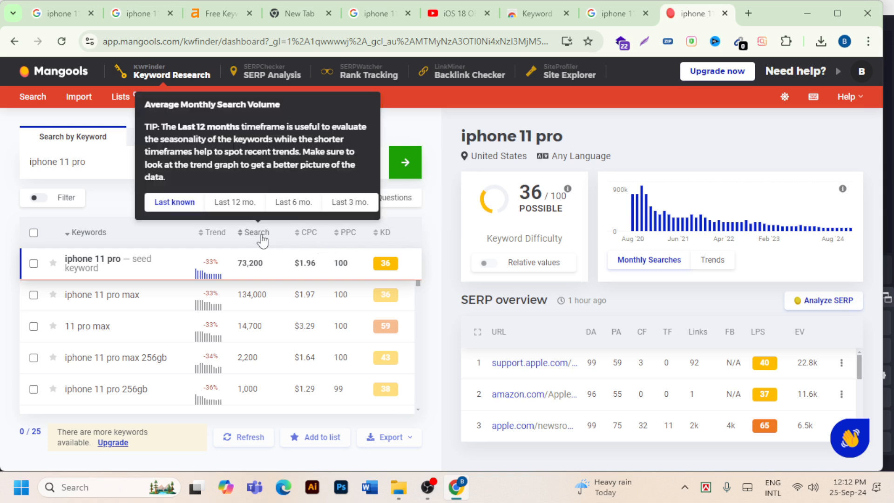
pyautogui.moveTo(389, 238)
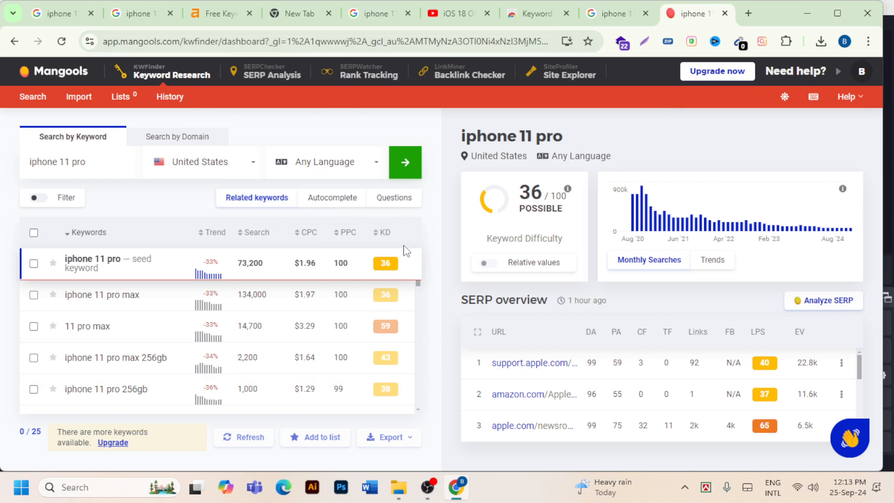
# - Open the Keyword Tool site keywordtool.io in a new tab
pyautogui.click(748, 13)
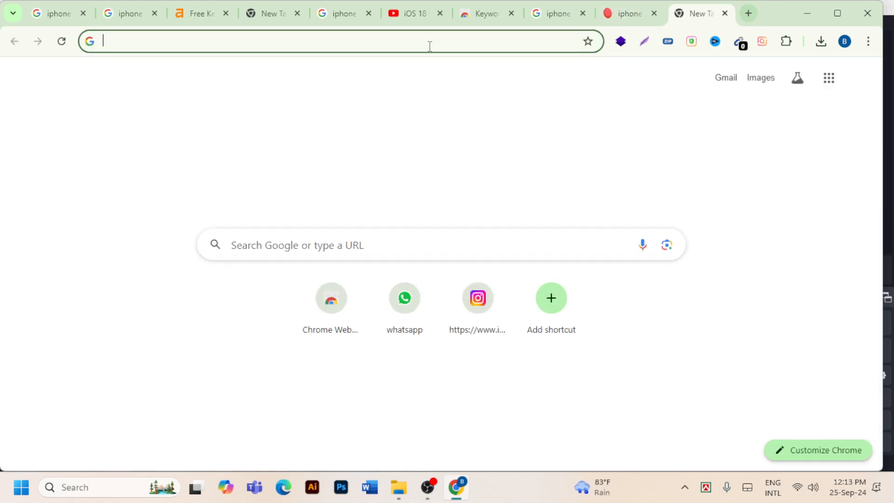
pyautogui.write('keyw')
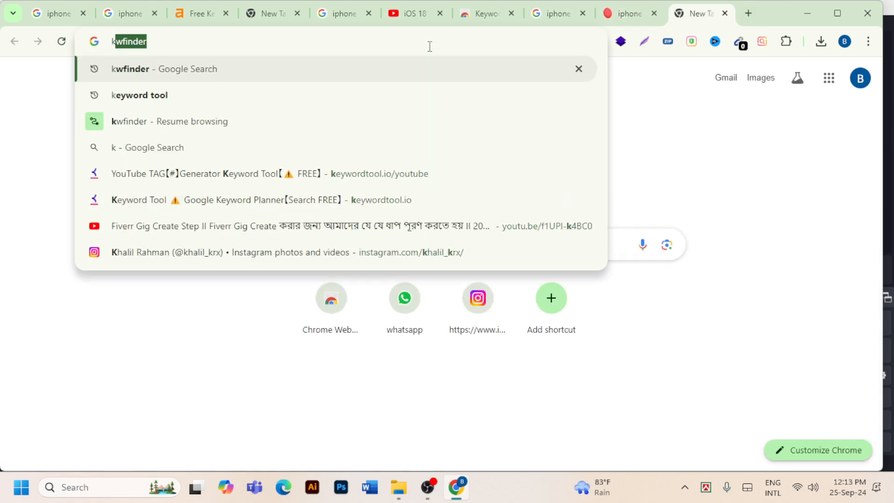
pyautogui.write('ordtool.io')
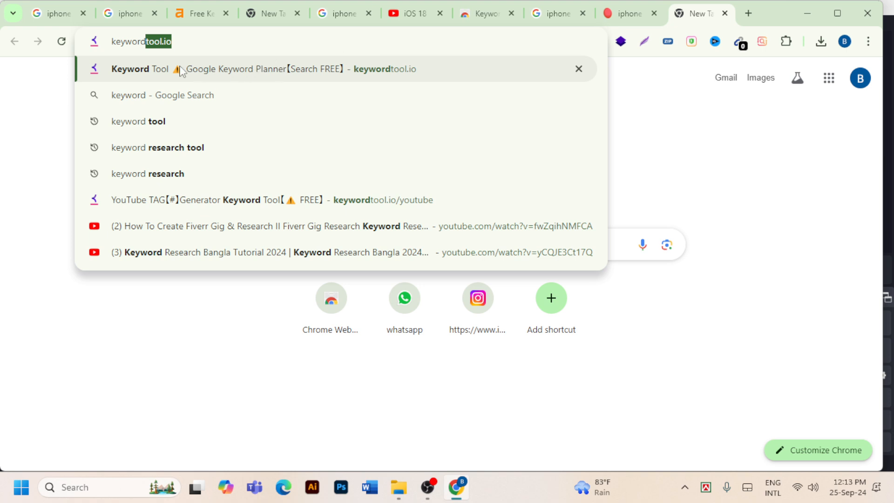
pyautogui.click(140, 75)
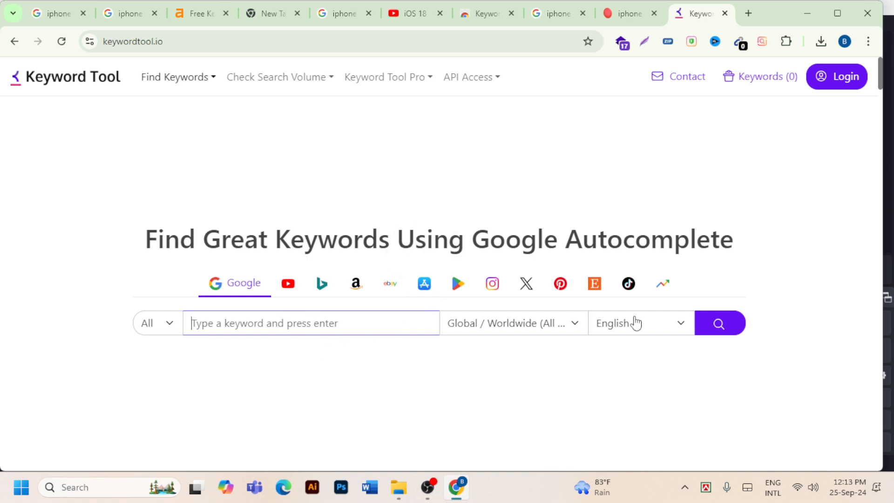
# - Search Google keywords for "iphone 11 pro" in Keyword Tool, worldwide and in English, and complete the human verification
pyautogui.click(575, 325)
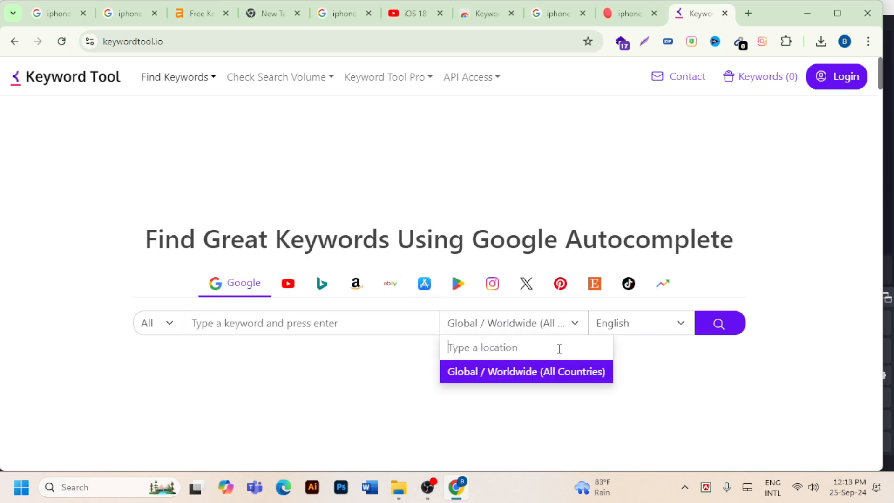
pyautogui.click(245, 323)
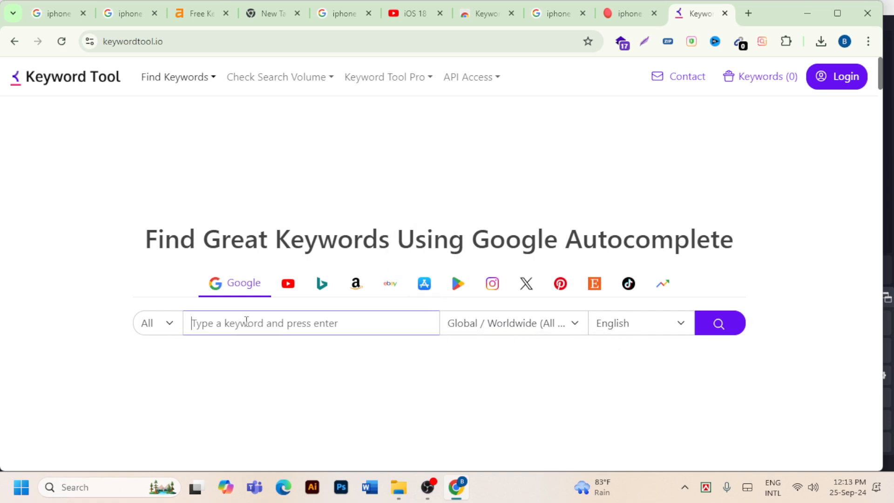
pyautogui.write('iph')
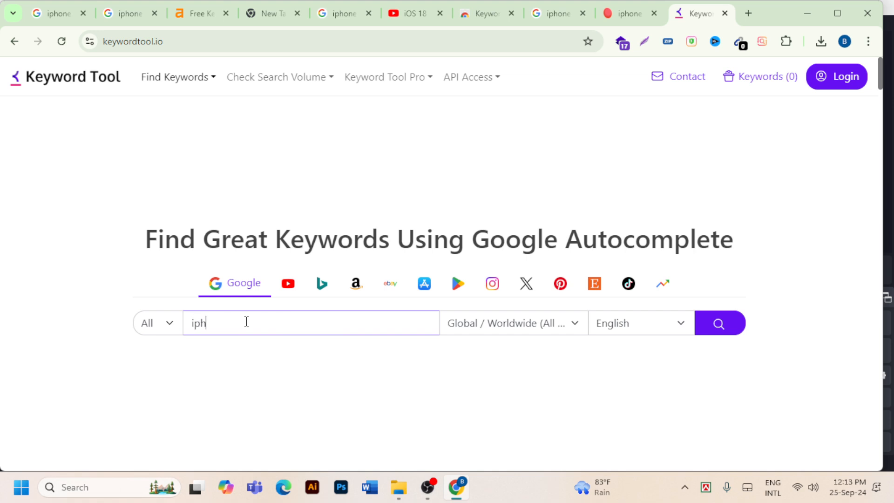
pyautogui.write('one')
pyautogui.press('BackSpace')
pyautogui.write('e 11 pro')
pyautogui.click(720, 327)
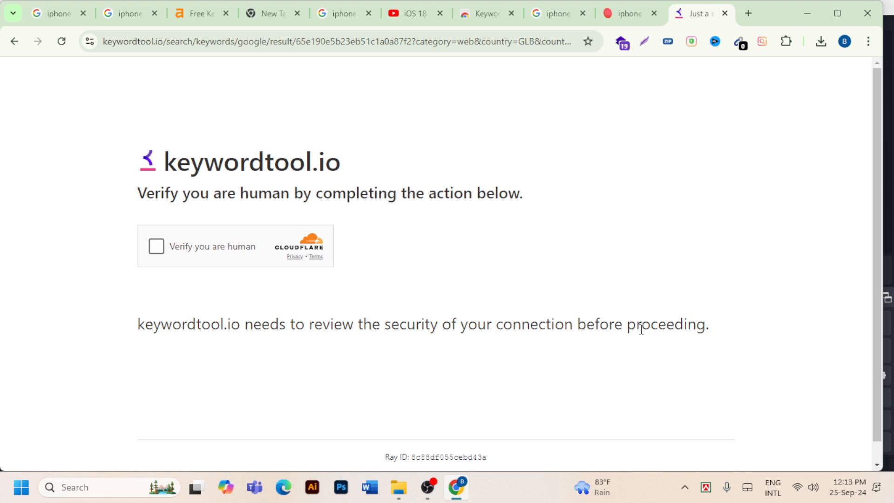
pyautogui.click(156, 246)
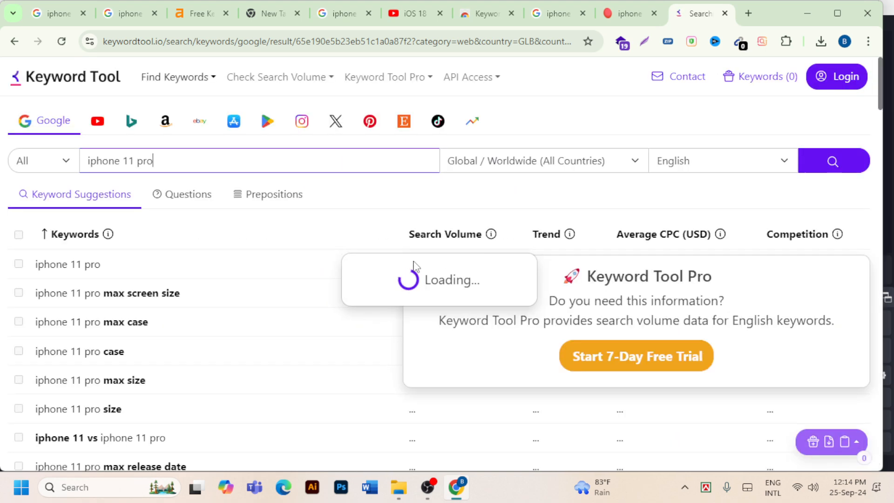
# - Review the iPhone 11 Pro keyword suggestions with their search volume, trend, average CPC and competition figures
pyautogui.scroll(-2, 601, 303)
pyautogui.scroll(-4, 591, 306)
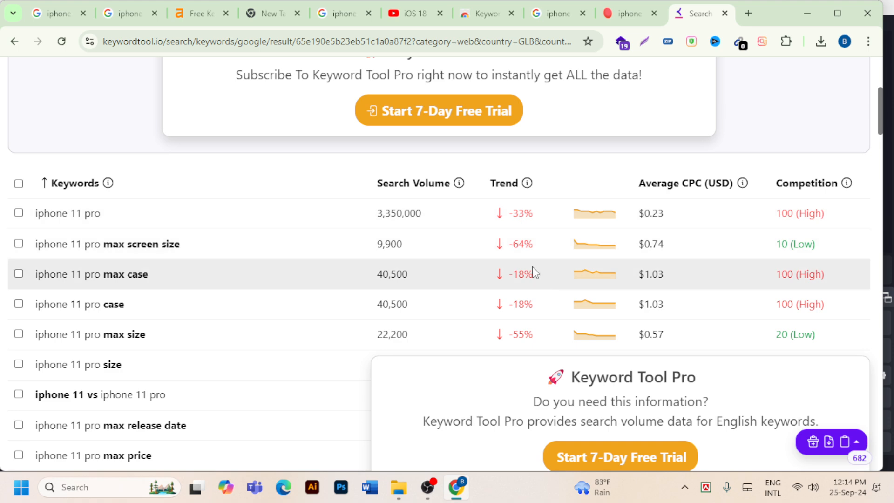
pyautogui.scroll(-6, 535, 312)
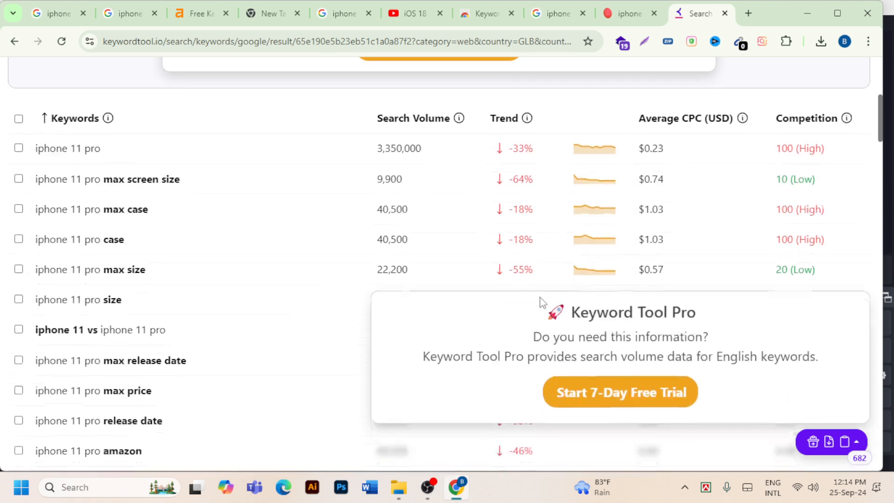
pyautogui.scroll(-2, 540, 299)
pyautogui.scroll(12, 539, 299)
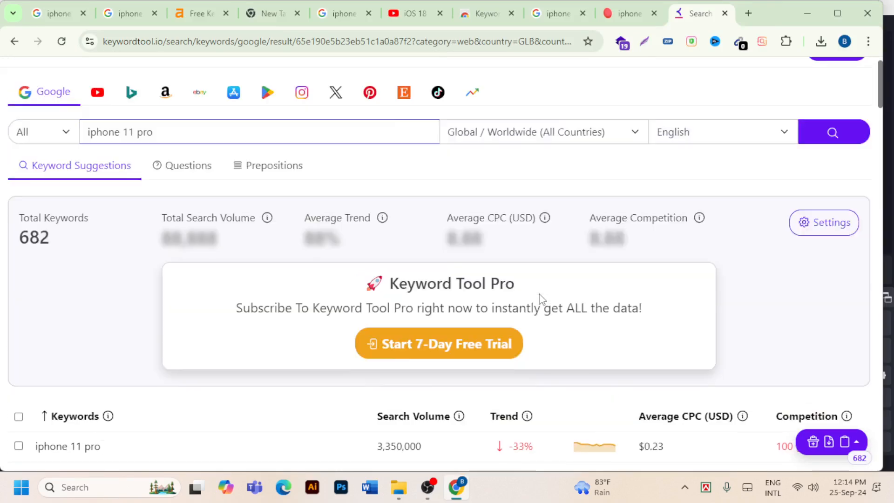
pyautogui.scroll(-8, 510, 417)
pyautogui.scroll(9, 517, 414)
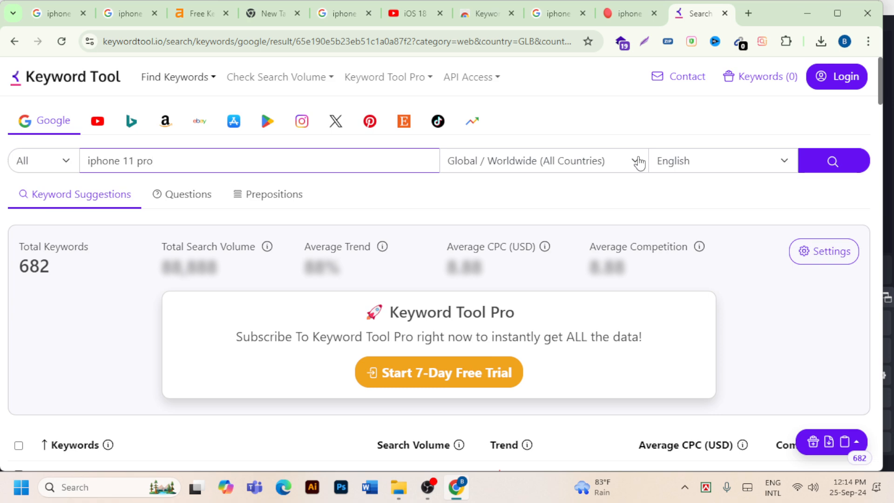
# - Search Google for "ahrefs price" in a new tab and open the Ahrefs Plans & Pricing page from the results
pyautogui.click(748, 14)
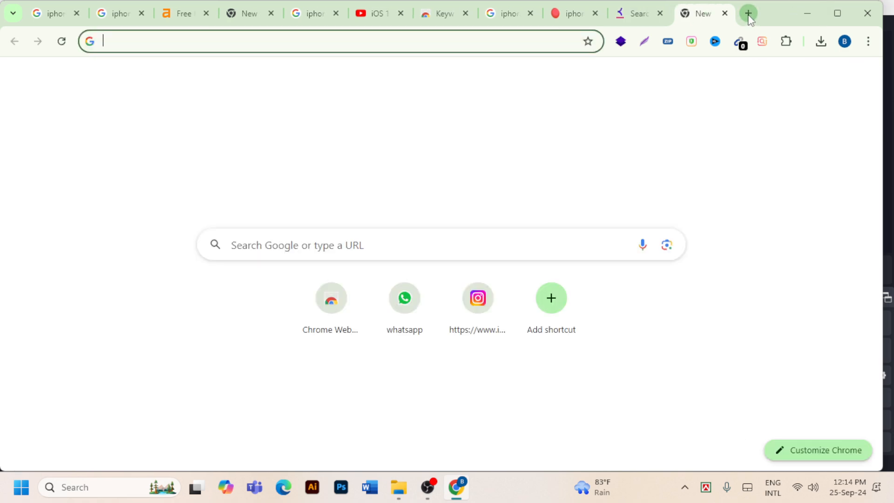
pyautogui.click(208, 41)
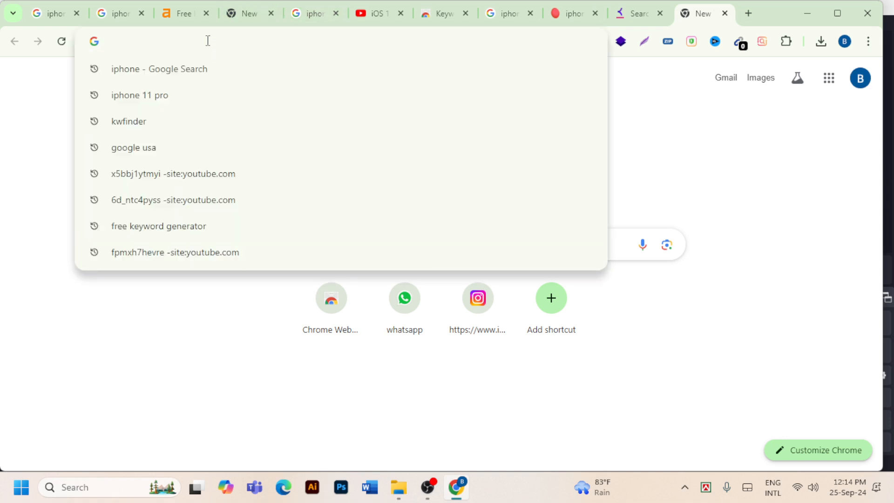
pyautogui.write('ah')
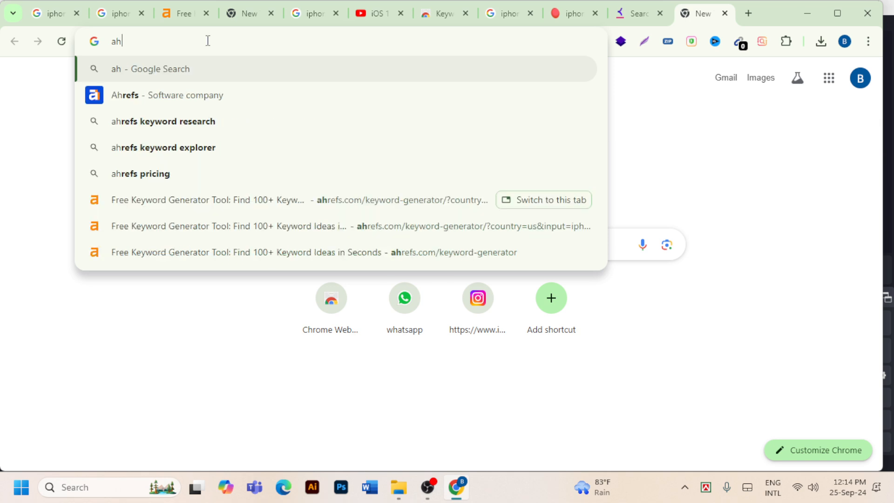
pyautogui.write('r')
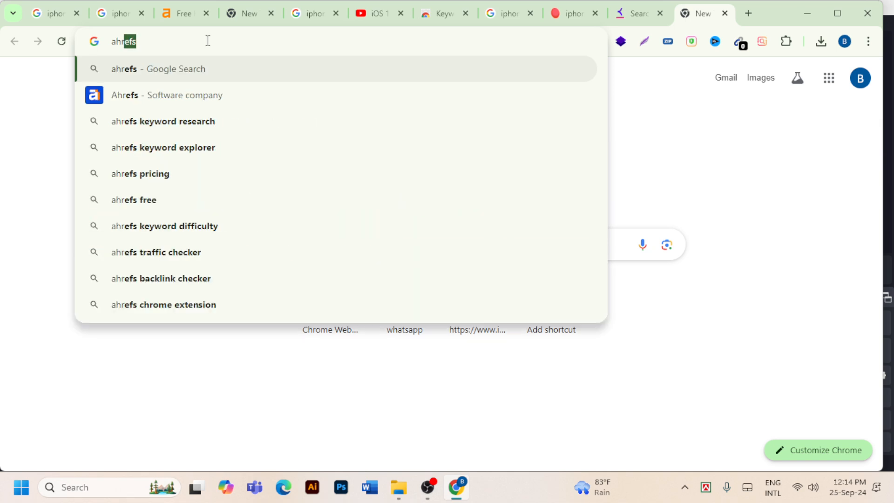
pyautogui.write('efs')
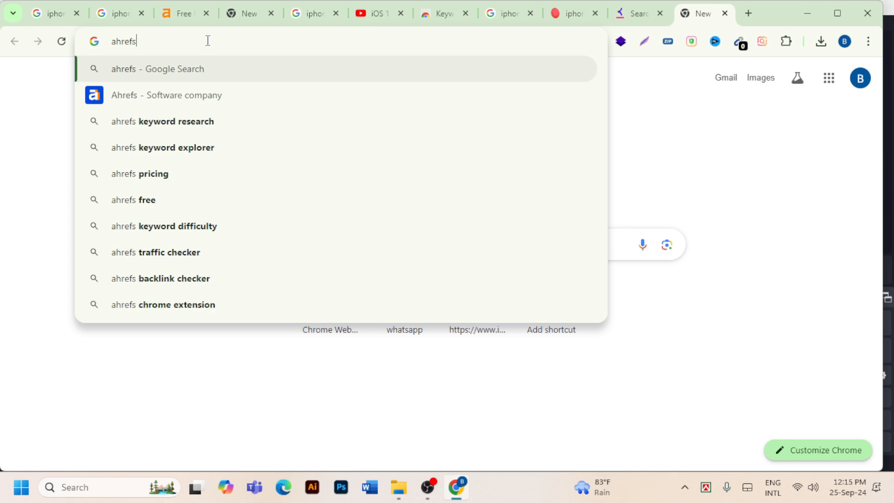
pyautogui.write('rice')
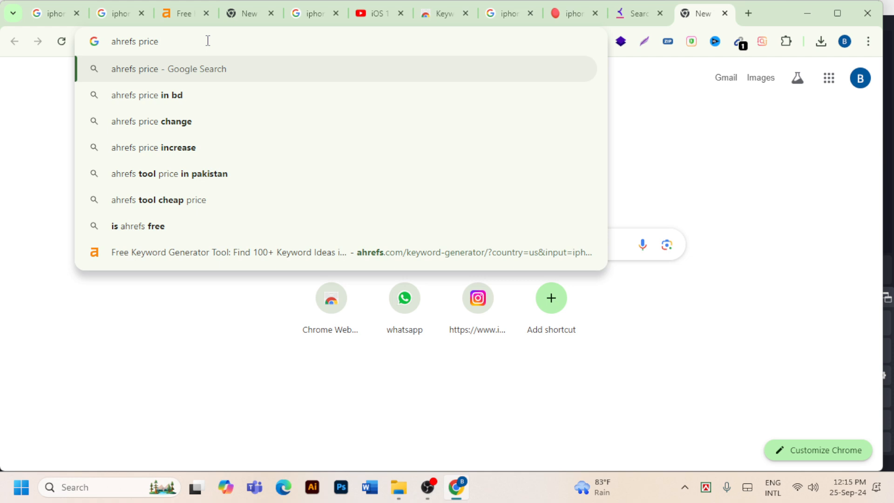
pyautogui.click(226, 77)
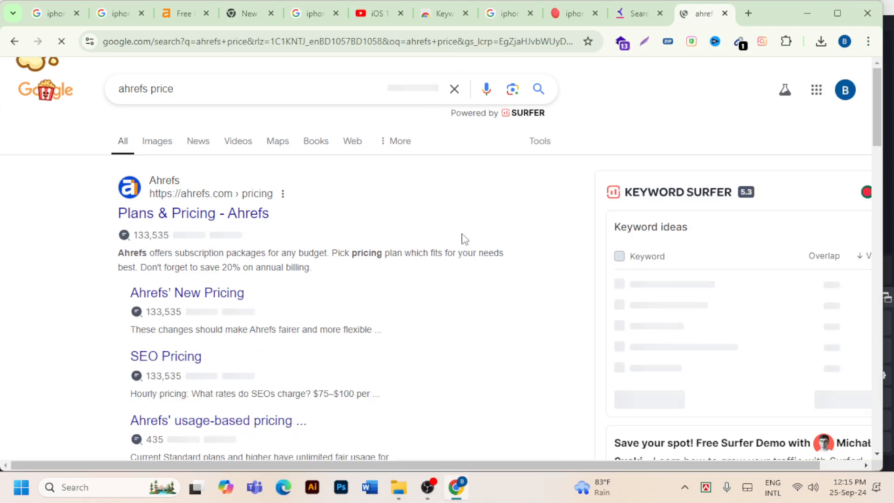
pyautogui.click(155, 213)
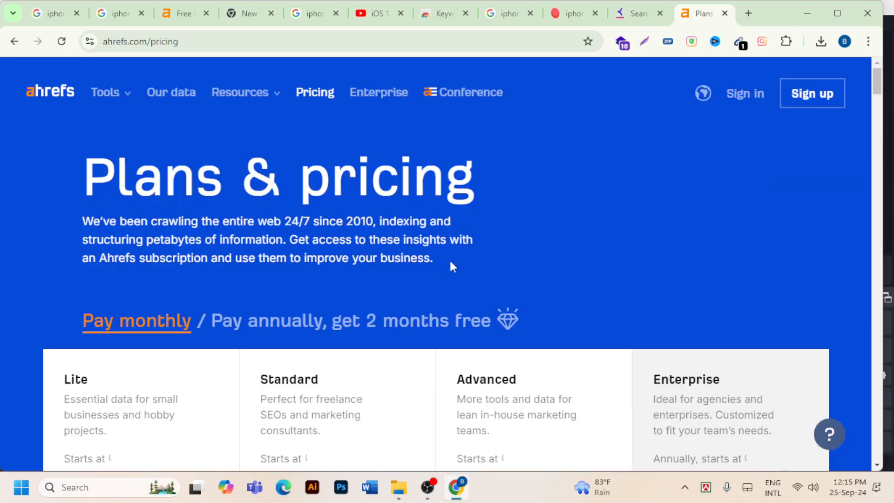
# - Compare the prices and limits of the Ahrefs Lite, Standard, Advanced and Enterprise plans
pyautogui.scroll(-4, 435, 326)
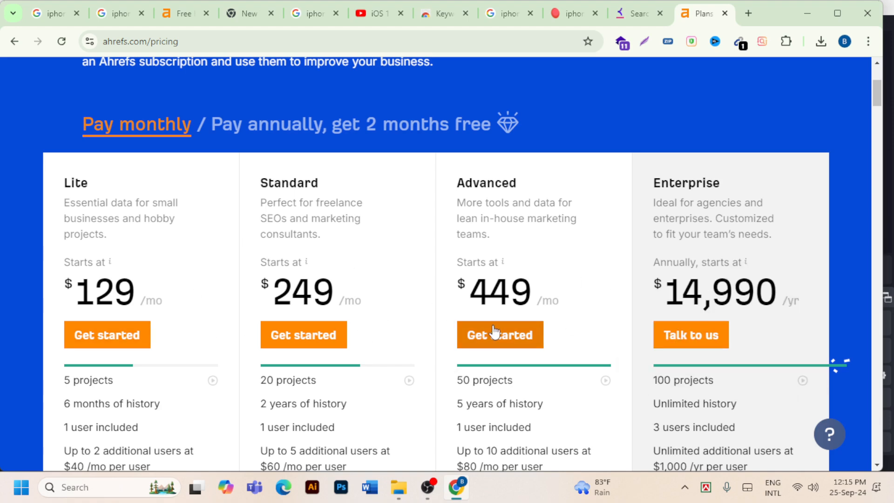
pyautogui.scroll(4, 468, 335)
pyautogui.scroll(-4, 678, 309)
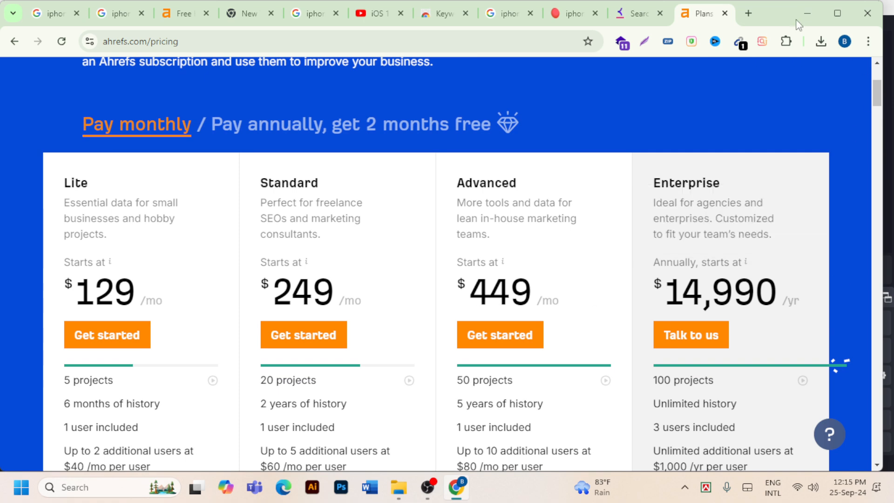
# - Search Google for "semrush price" in a new tab and open the Semrush Plans & Pricing page from the results
pyautogui.click(748, 13)
pyautogui.click(282, 44)
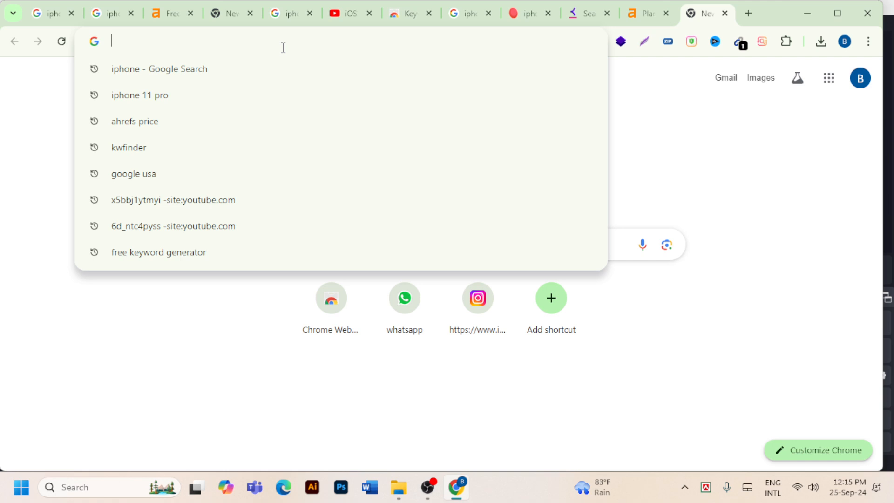
pyautogui.write('se')
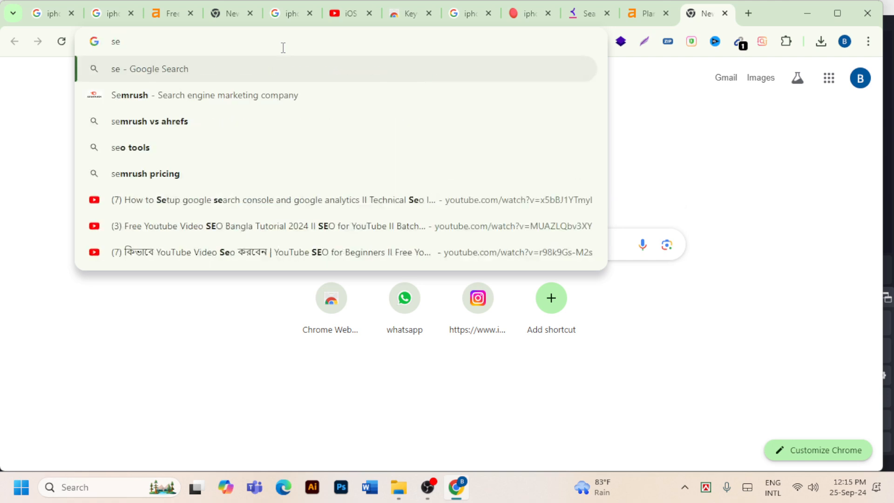
pyautogui.write('mrus')
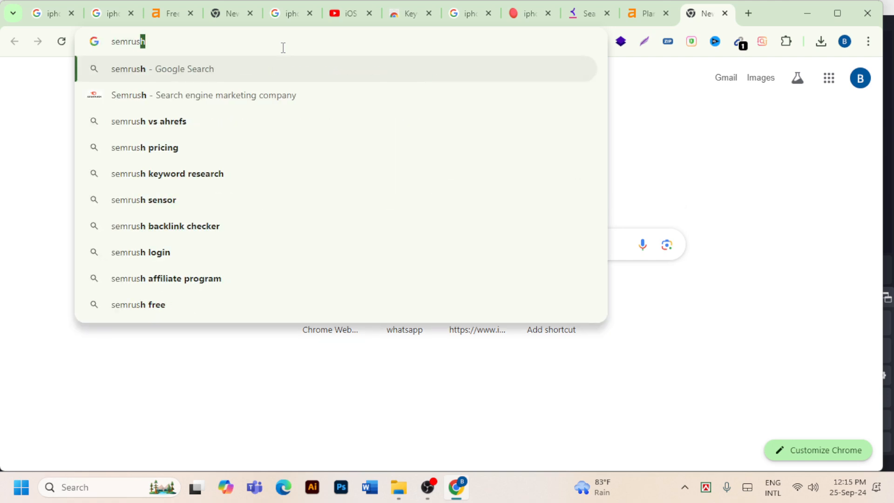
pyautogui.write('h p')
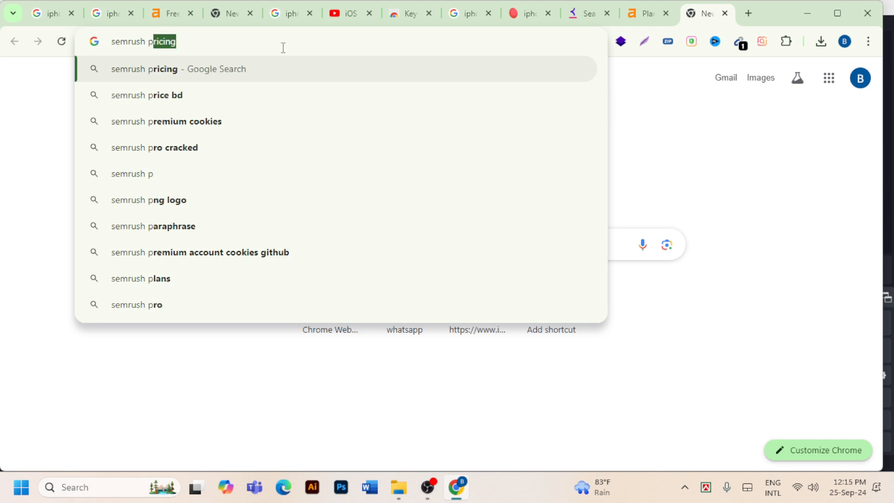
pyautogui.write('rice')
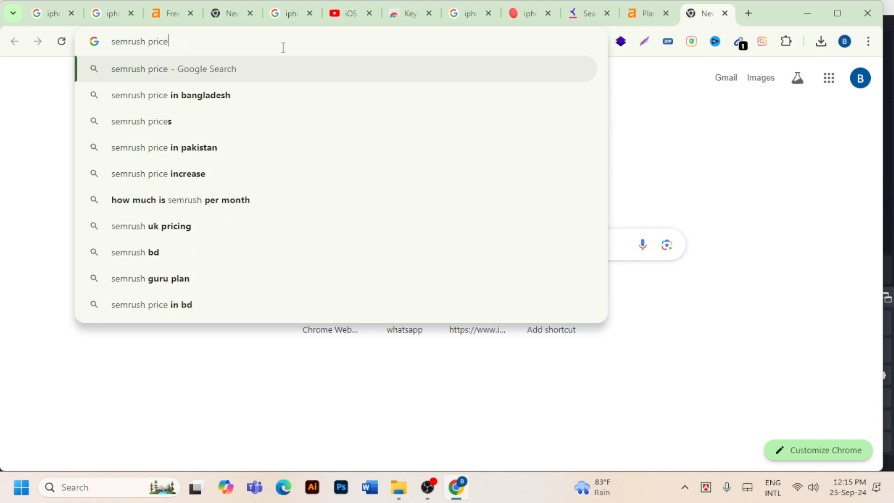
pyautogui.press('Return')
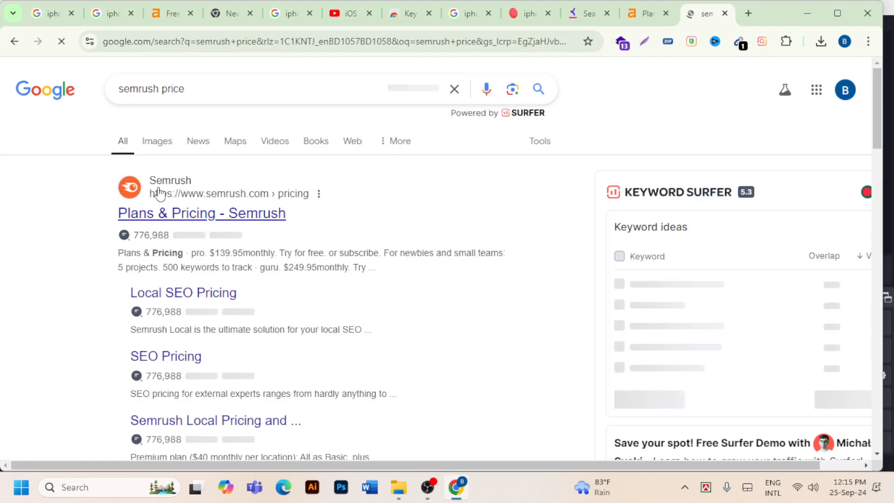
pyautogui.click(211, 216)
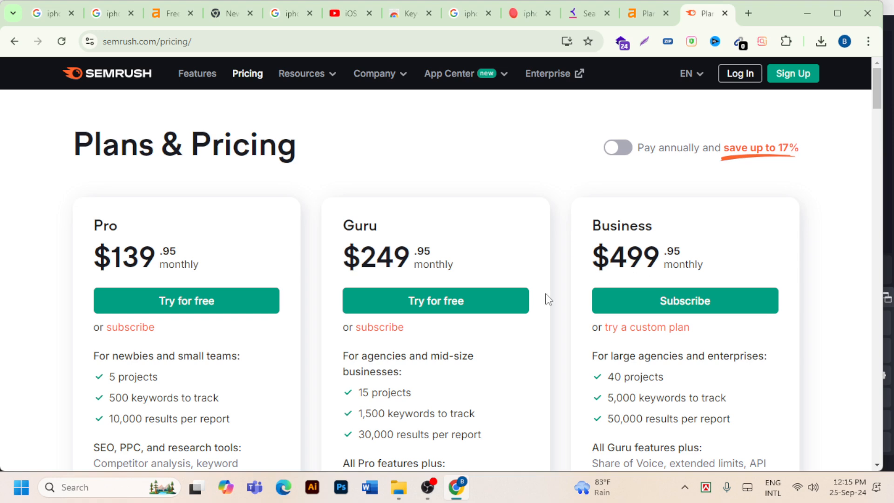
# - Compare the prices and features of the Semrush Pro, Guru and Business plans
pyautogui.scroll(-20, 333, 375)
pyautogui.scroll(17, 350, 368)
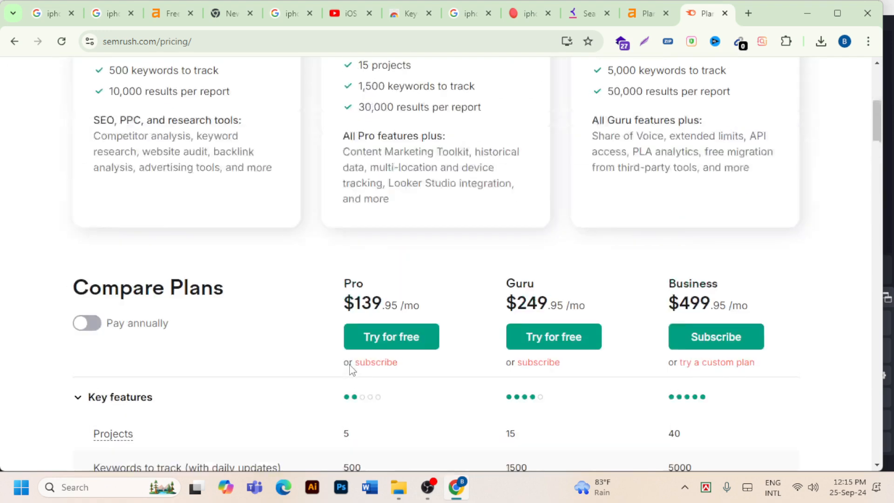
pyautogui.scroll(8, 350, 368)
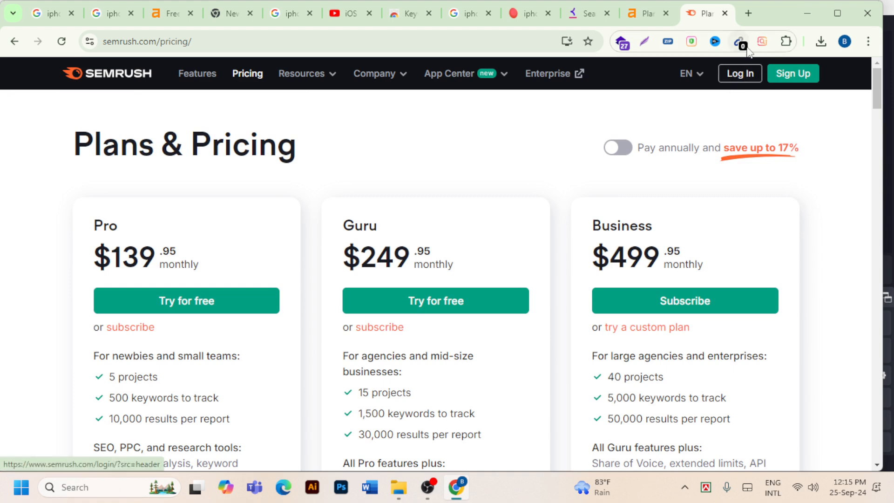
# - Search Google for "digitavision" in a new tab and open the DigitaVision group buy SEO tools site
pyautogui.click(748, 13)
pyautogui.click(414, 40)
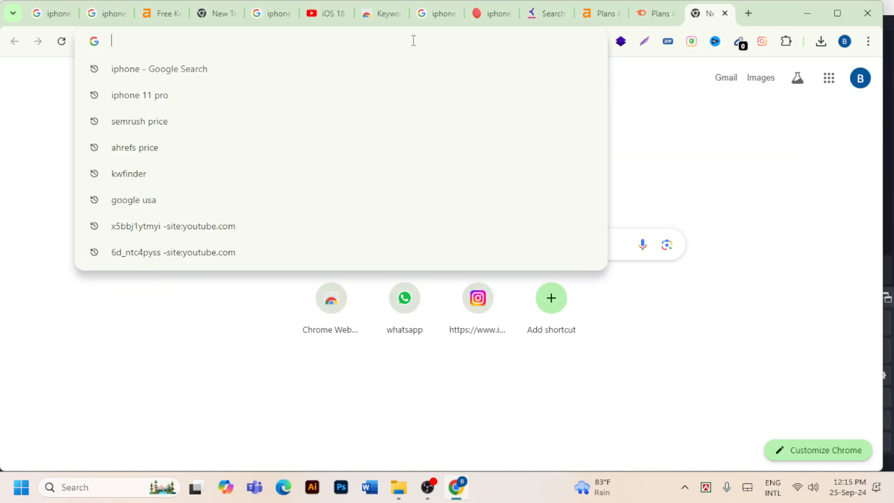
pyautogui.write('di')
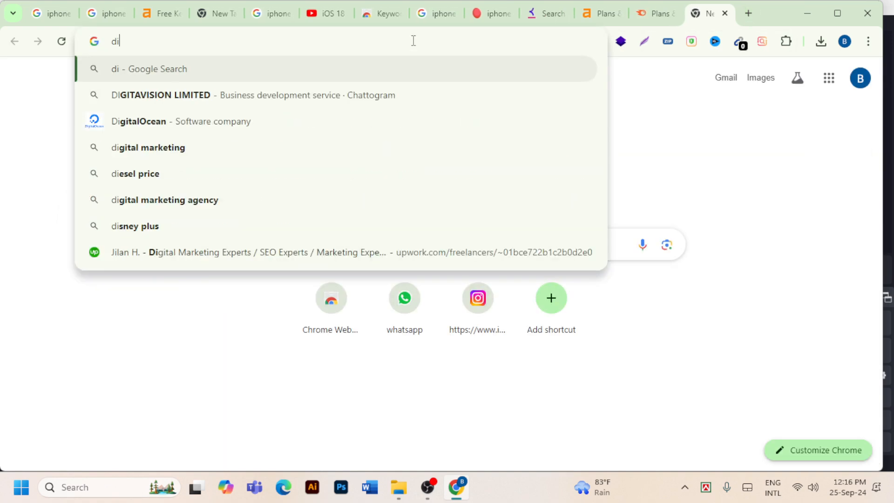
pyautogui.write('gita')
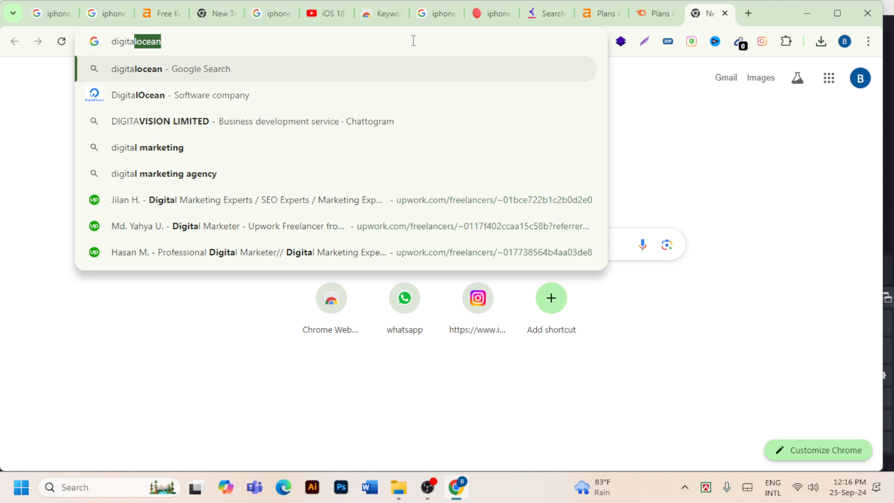
pyautogui.write('vis')
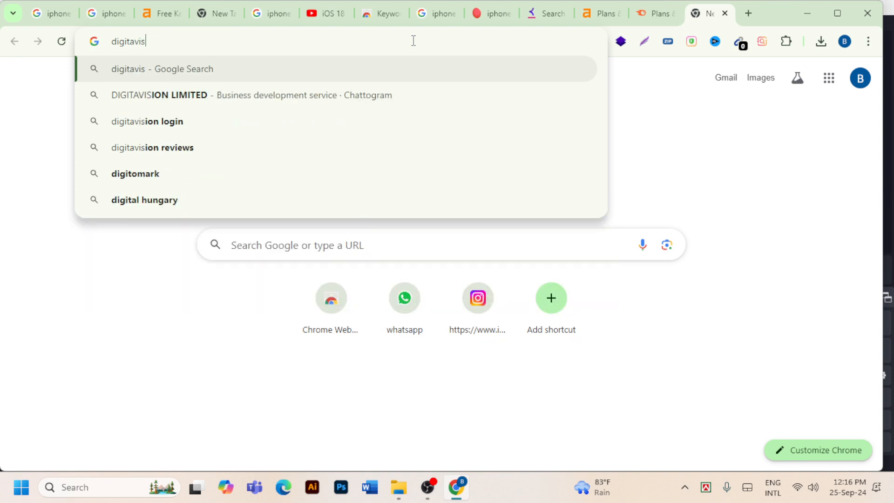
pyautogui.write('ion')
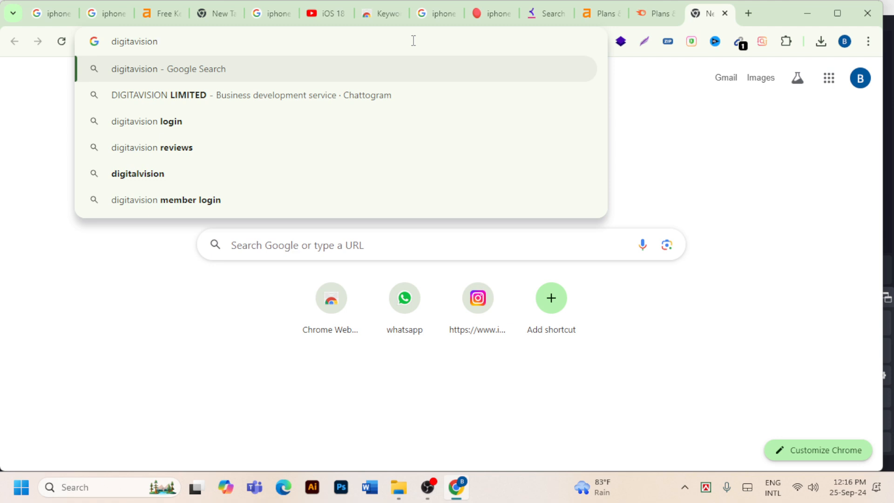
pyautogui.press('Return')
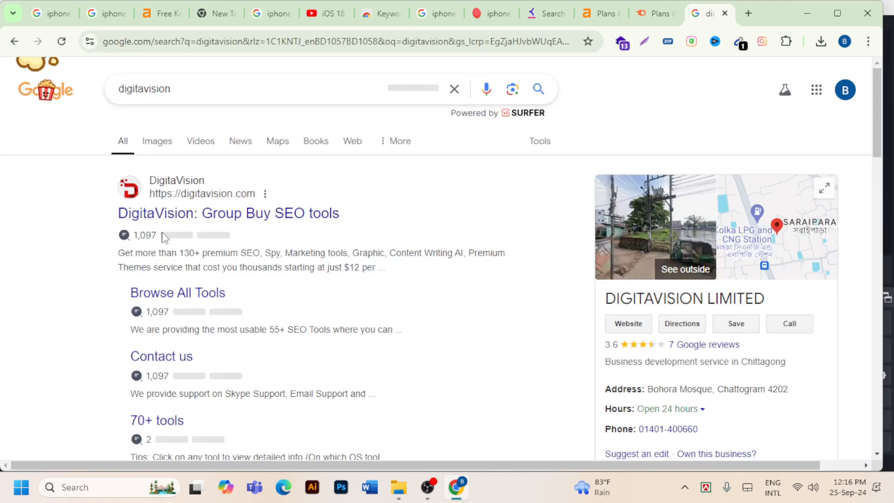
pyautogui.click(198, 215)
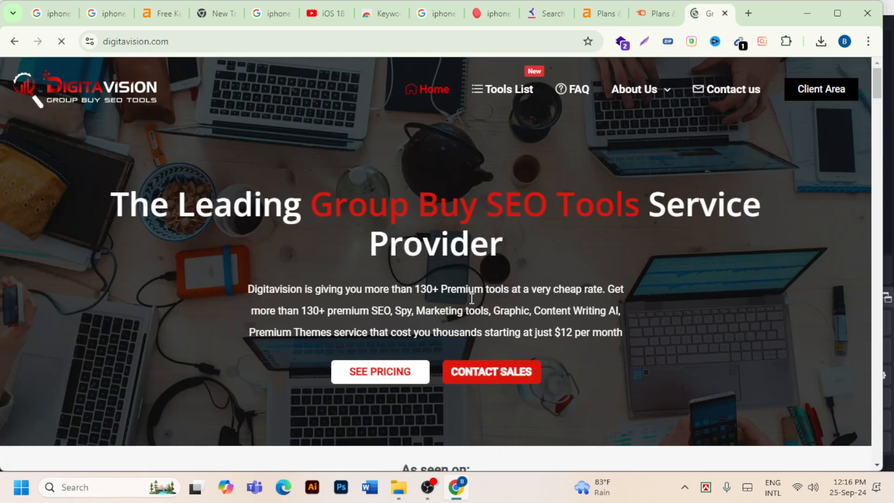
# - Open DigitaVision's SEO Tools Pricing section, dismiss the chat message and review the monthly prices of Semrush, Ahrefs Combo and the other tools
pyautogui.click(400, 372)
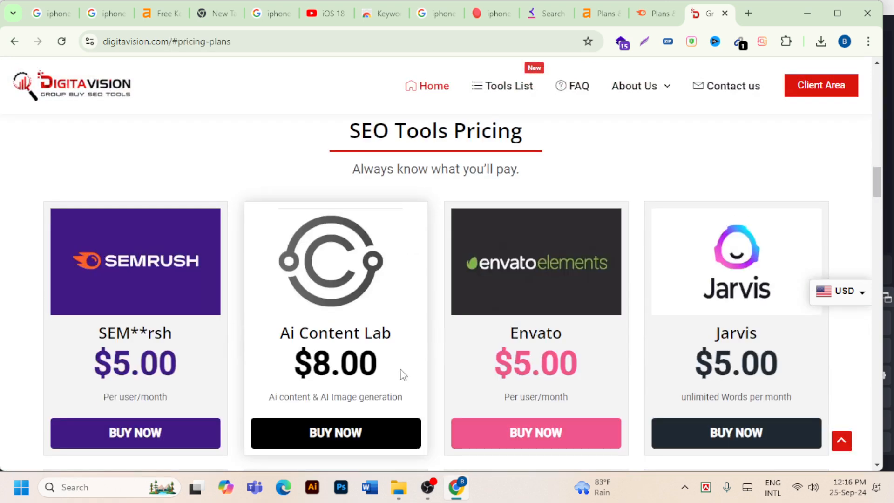
pyautogui.scroll(-1, 179, 317)
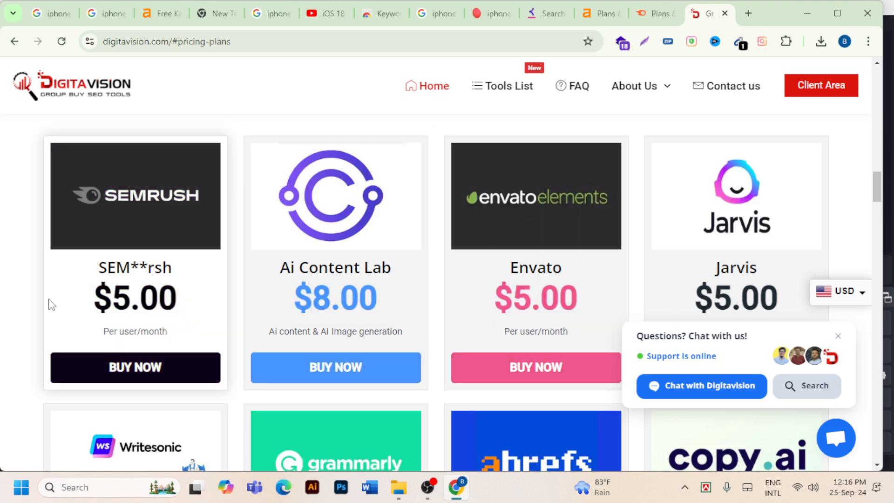
pyautogui.scroll(-2, 150, 258)
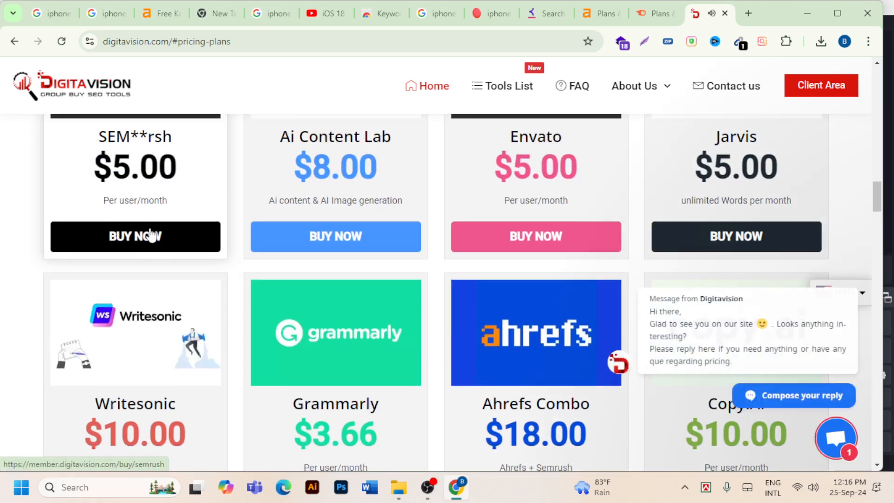
pyautogui.scroll(1, 150, 232)
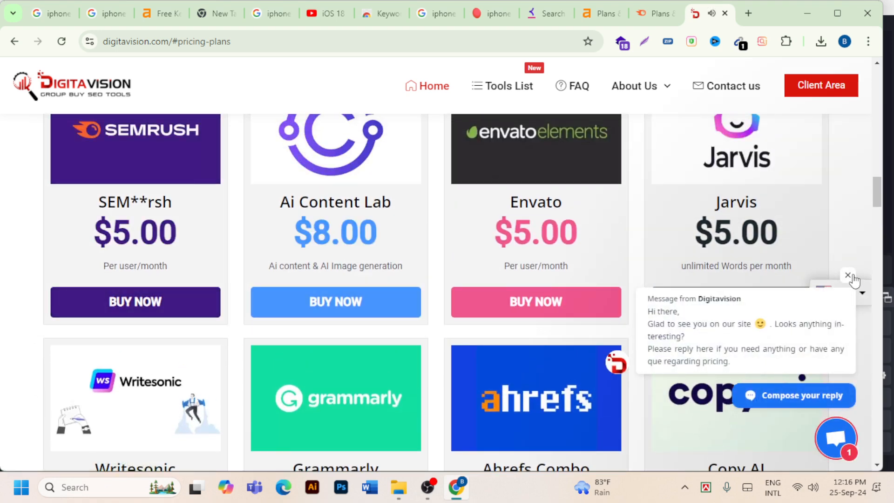
pyautogui.click(847, 275)
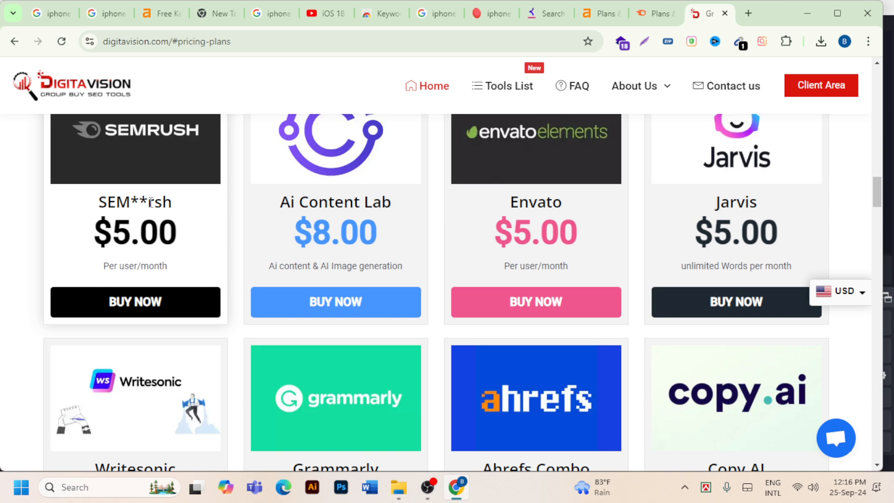
pyautogui.scroll(-4, 236, 187)
pyautogui.scroll(7, 267, 231)
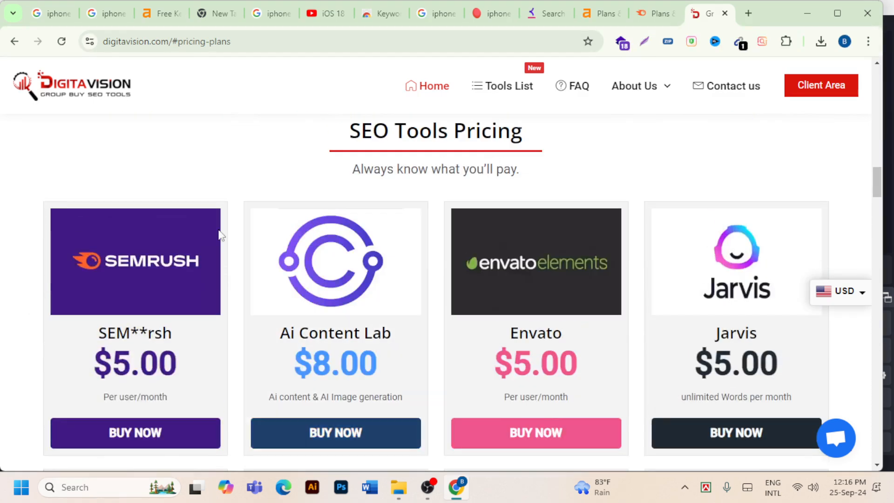
pyautogui.scroll(-3, 107, 282)
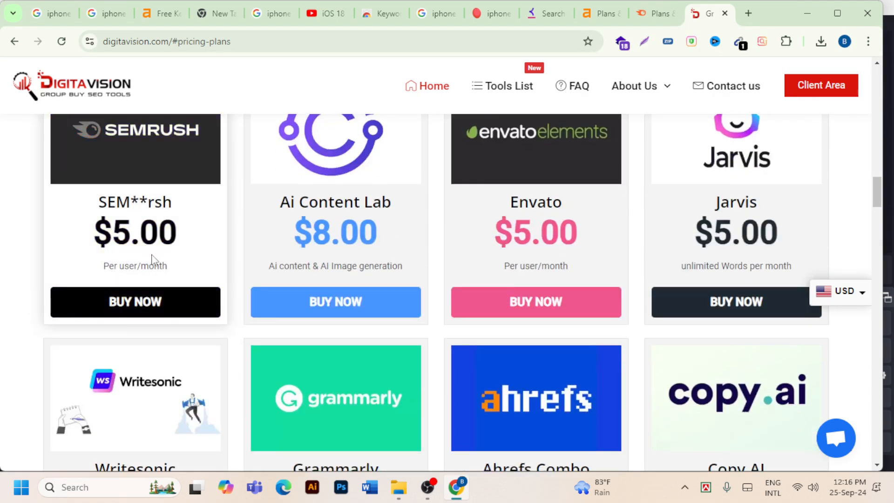
pyautogui.scroll(-11, 460, 258)
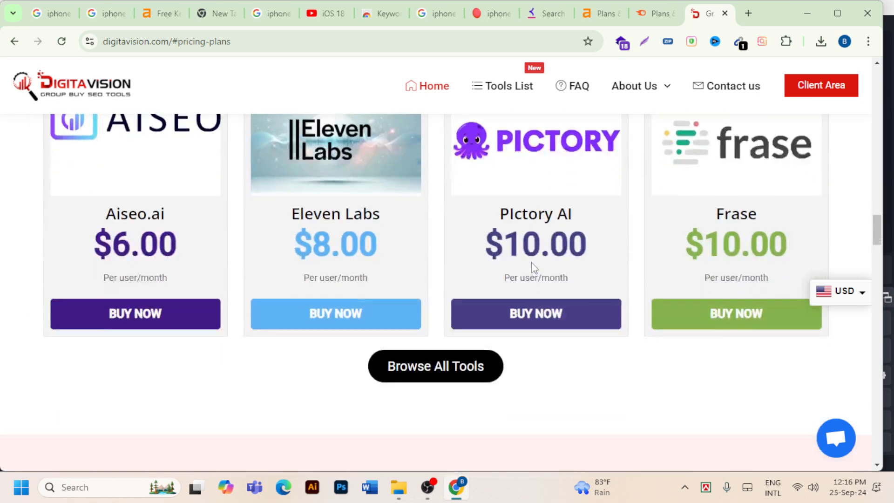
# - Open DigitaVision's full tools list and review the monthly prices of the SEO, writing and graphics tools offered
pyautogui.scroll(-3, 533, 267)
pyautogui.click(470, 237)
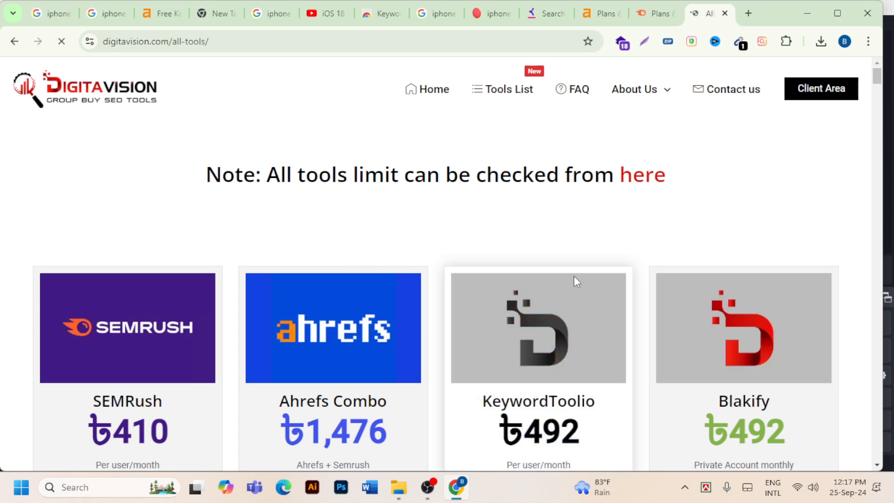
pyautogui.scroll(-3, 644, 291)
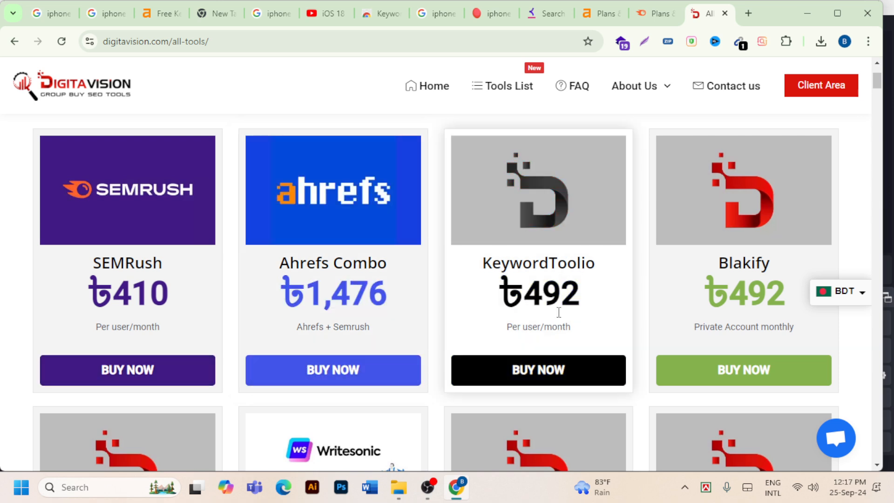
pyautogui.scroll(-6, 602, 316)
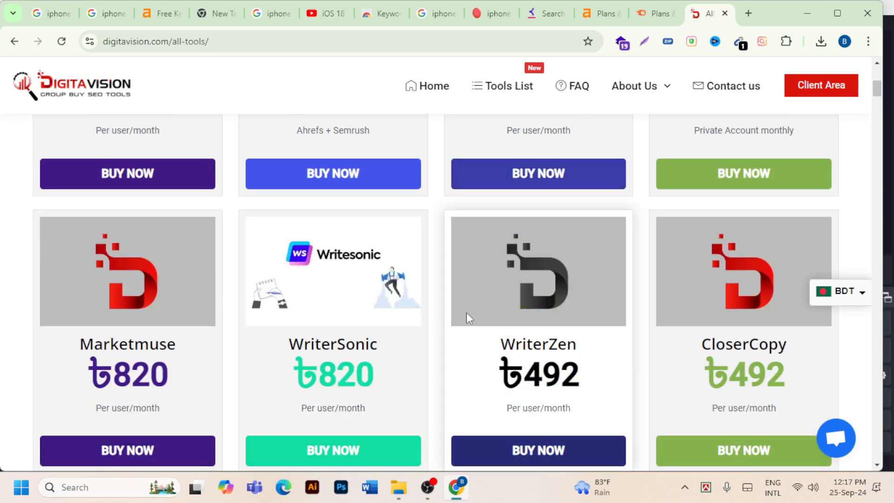
pyautogui.scroll(-5, 645, 316)
pyautogui.scroll(4, 642, 315)
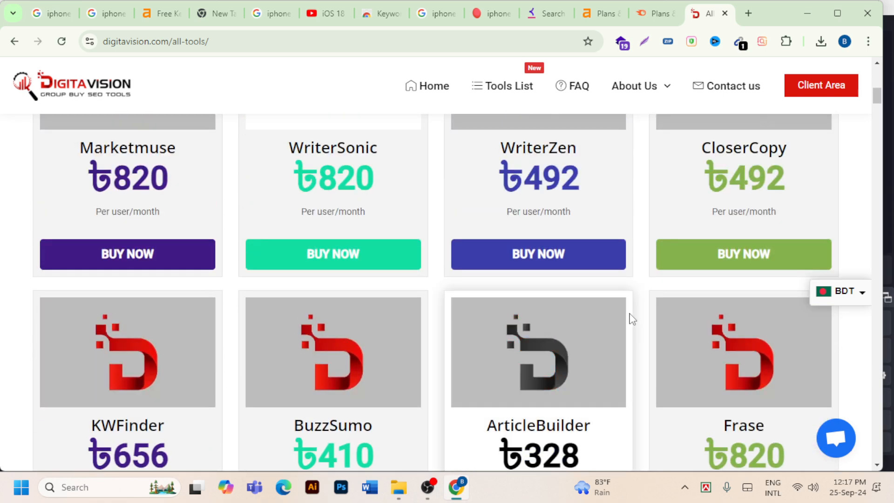
pyautogui.scroll(10, 609, 319)
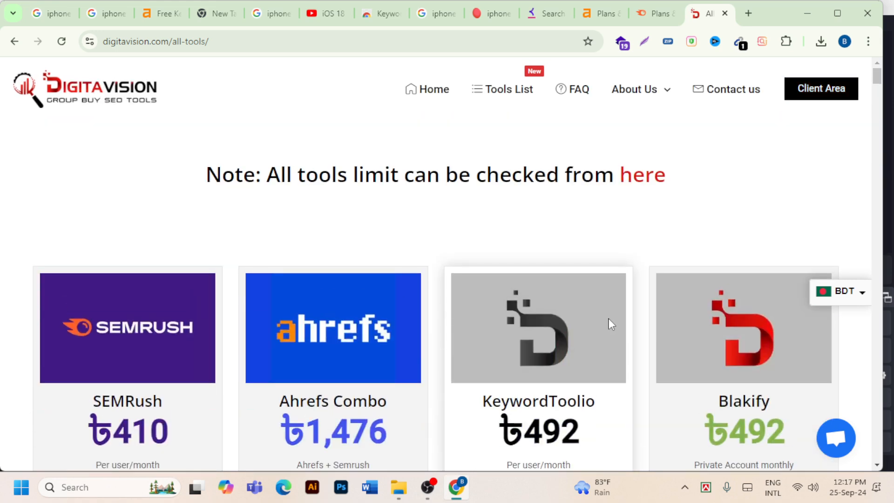
pyautogui.scroll(-15, 608, 320)
pyautogui.scroll(-3, 539, 286)
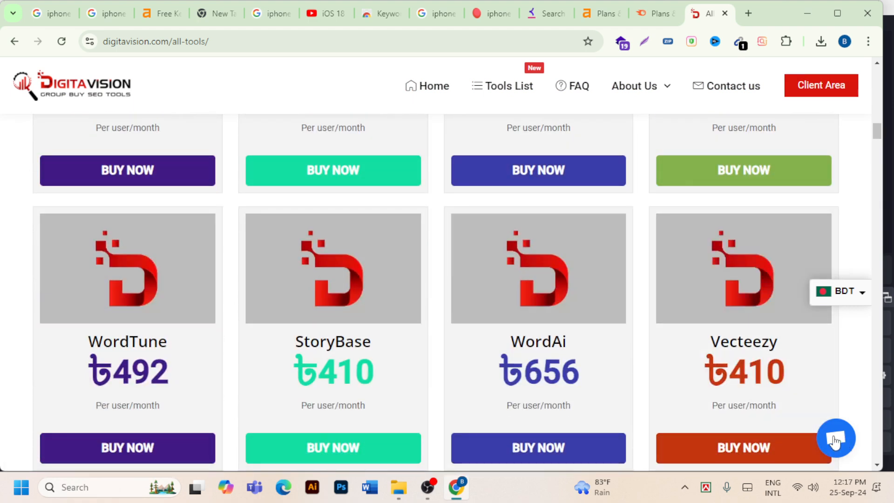
pyautogui.scroll(-15, 435, 369)
pyautogui.scroll(-20, 435, 369)
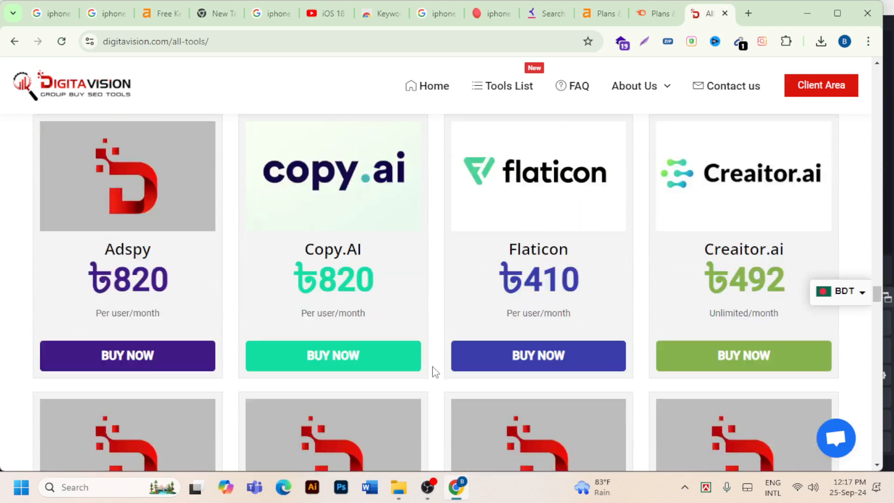
pyautogui.scroll(-10, 434, 371)
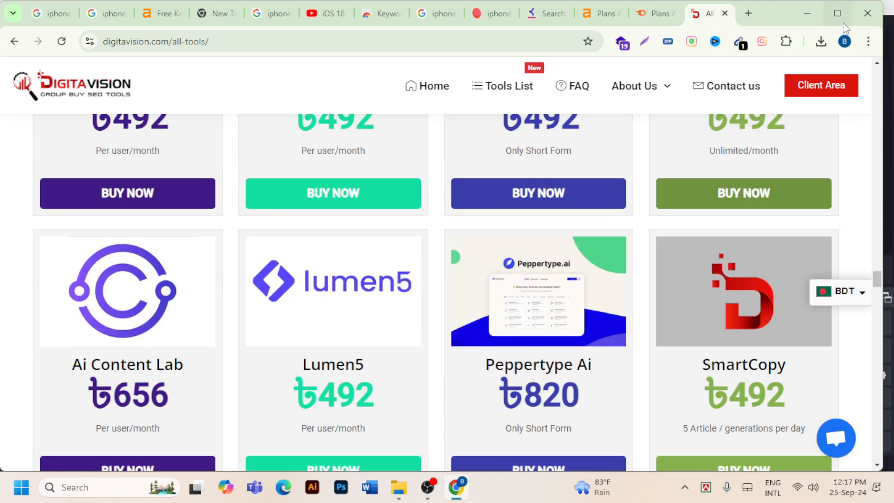
# - Switch to another Chrome profile and open Facebook in its new window
pyautogui.click(844, 41)
pyautogui.scroll(-2, 689, 408)
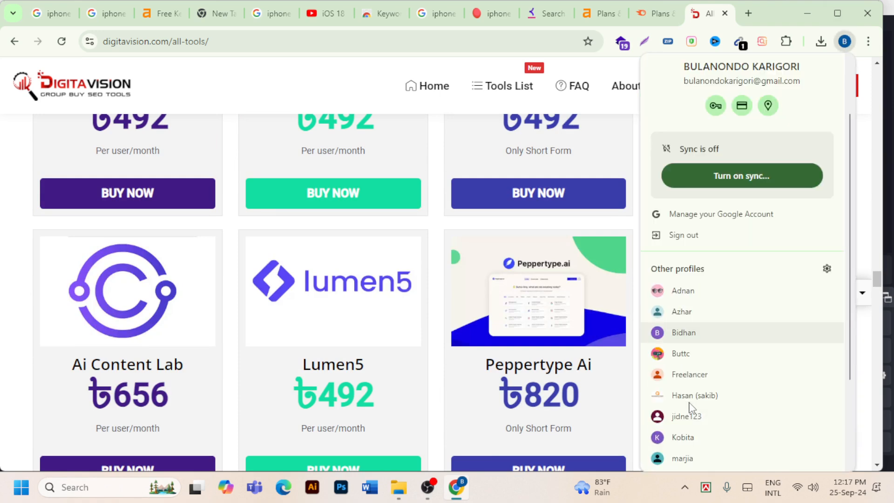
pyautogui.click(682, 290)
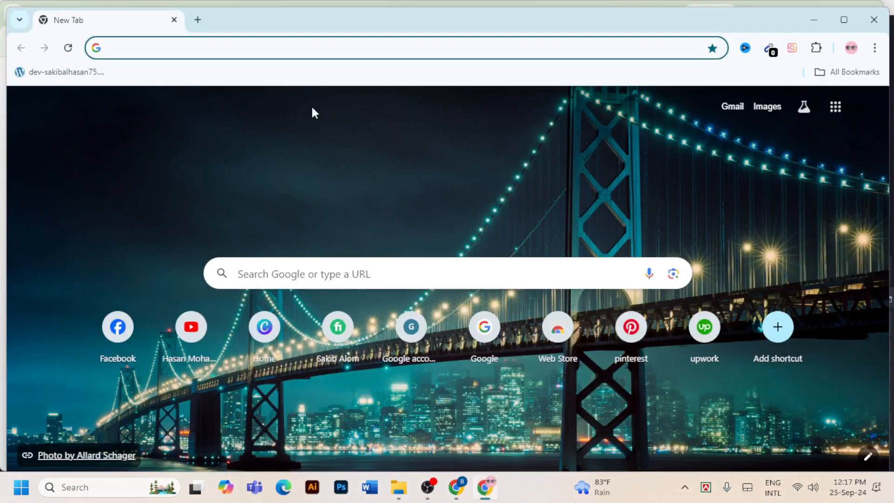
pyautogui.click(135, 339)
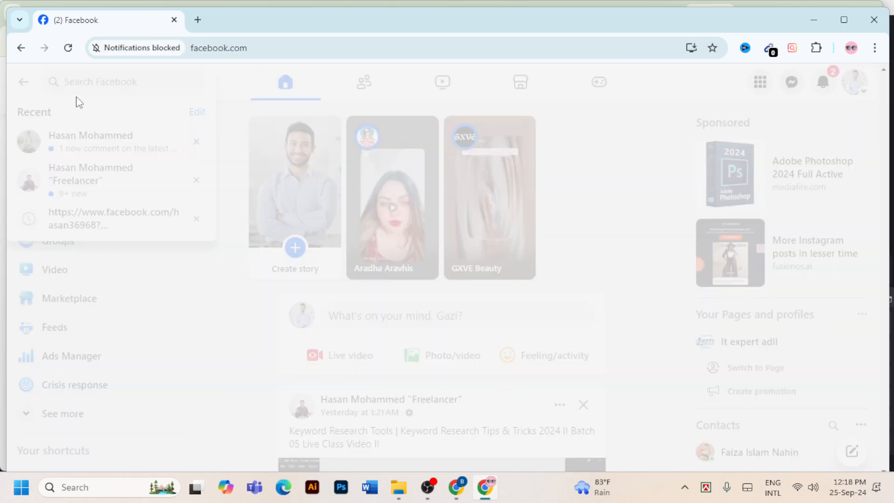
# - Close the Facebook window of the other profile and search Google for "coolkey point" in a new tab
pyautogui.click(878, 28)
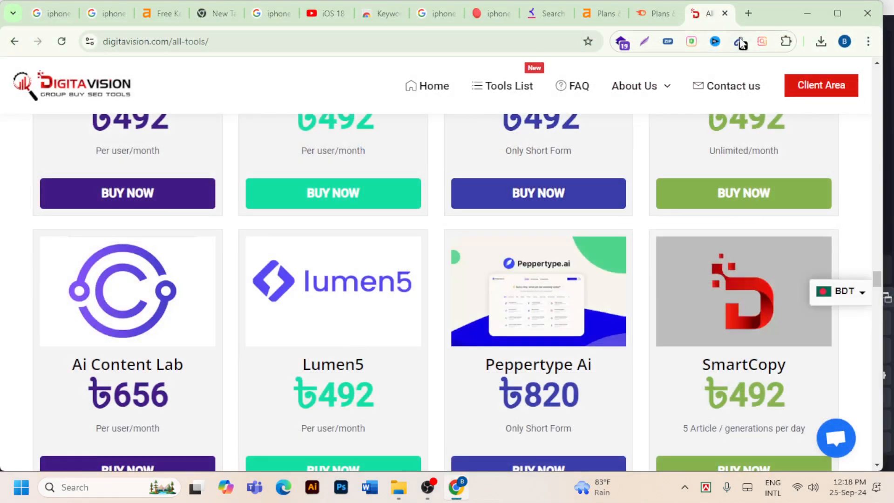
pyautogui.click(748, 13)
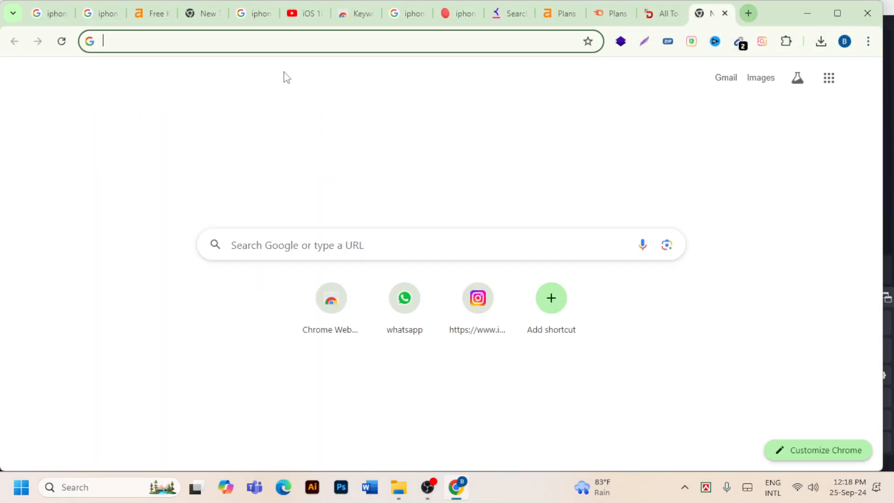
pyautogui.click(290, 44)
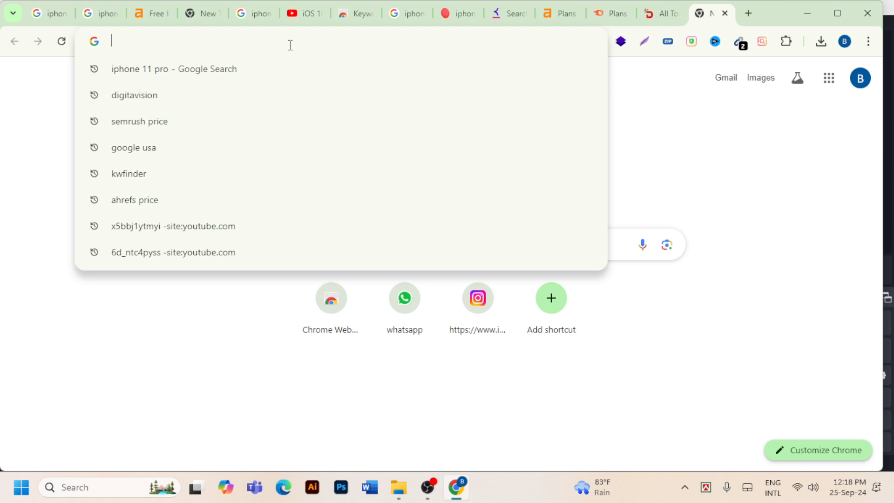
pyautogui.write('cook')
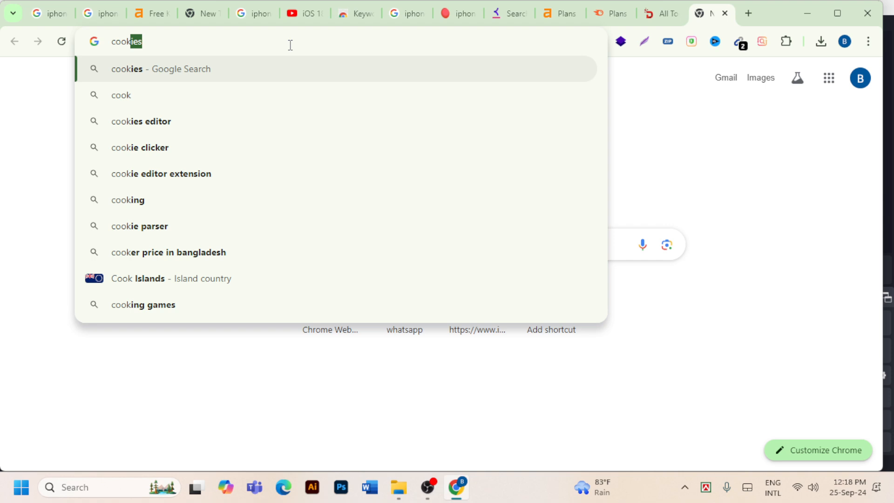
pyautogui.press('BackSpace')
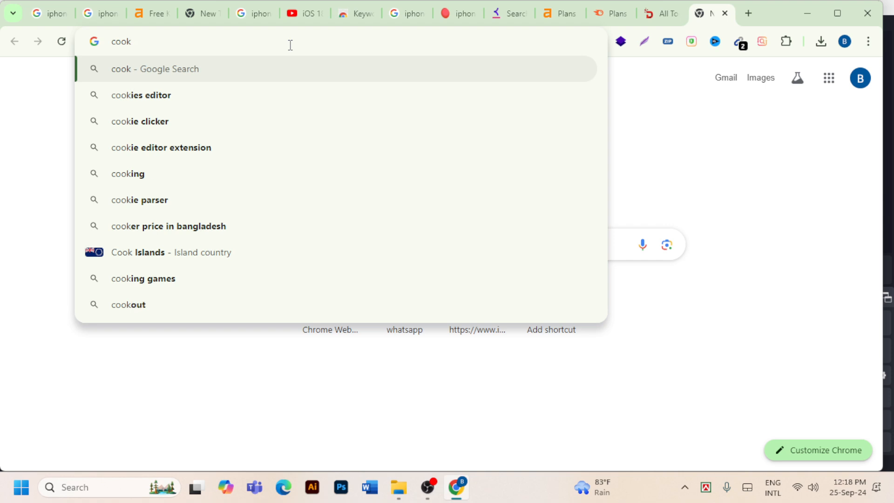
pyautogui.press('BackSpace')
pyautogui.write('lk')
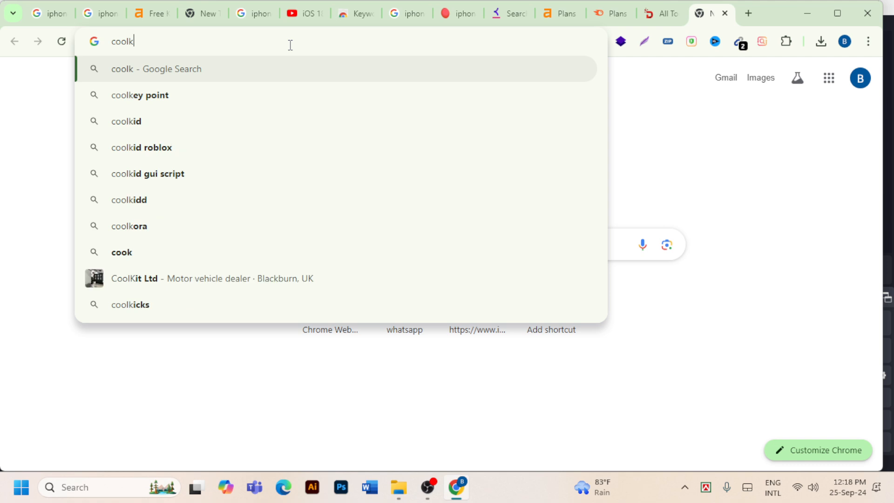
pyautogui.write('ey')
pyautogui.press('BackSpace')
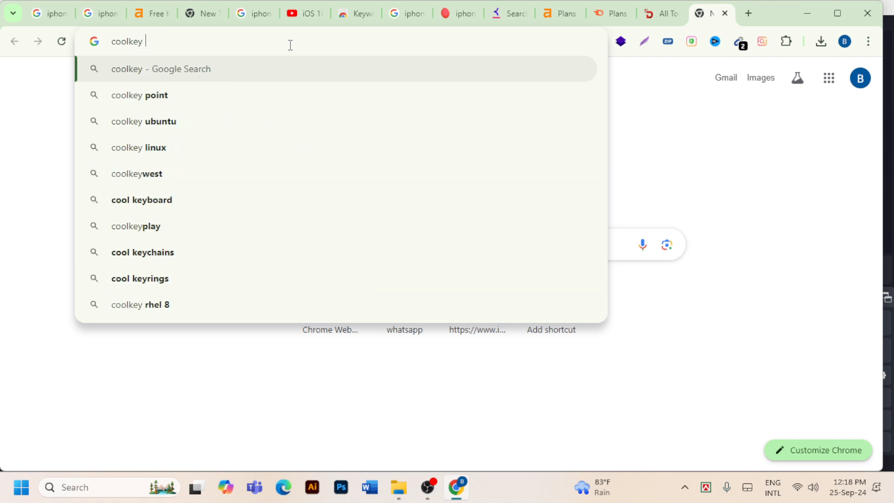
pyautogui.write('po')
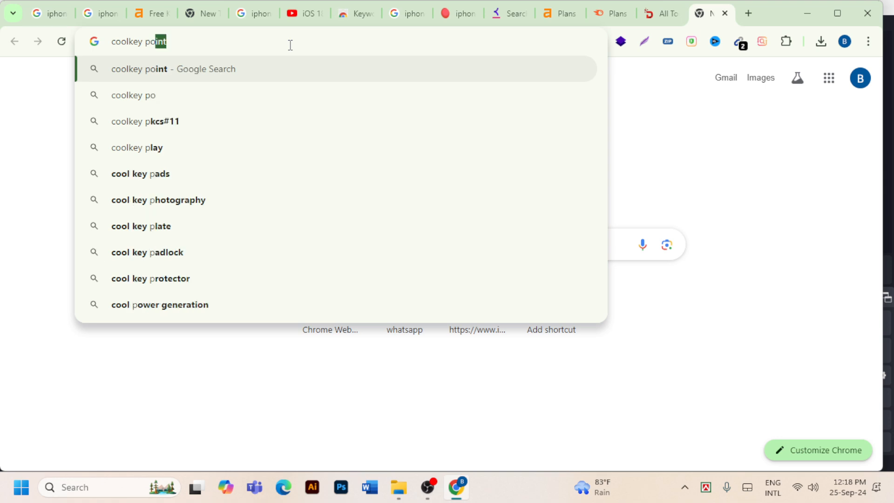
pyautogui.write('int')
pyautogui.press('Return')
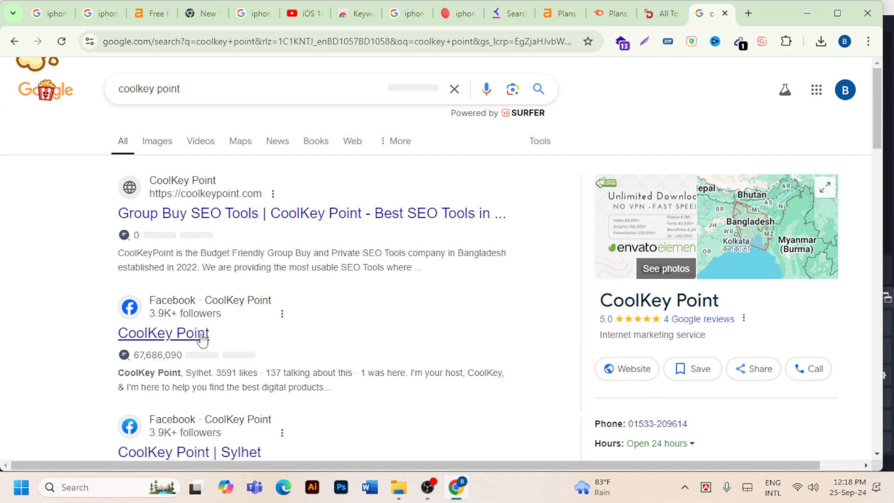
# - Open CoolKey Point's Facebook page from the search results, dismiss the login prompt and look through its intro and newest posts
pyautogui.click(187, 340)
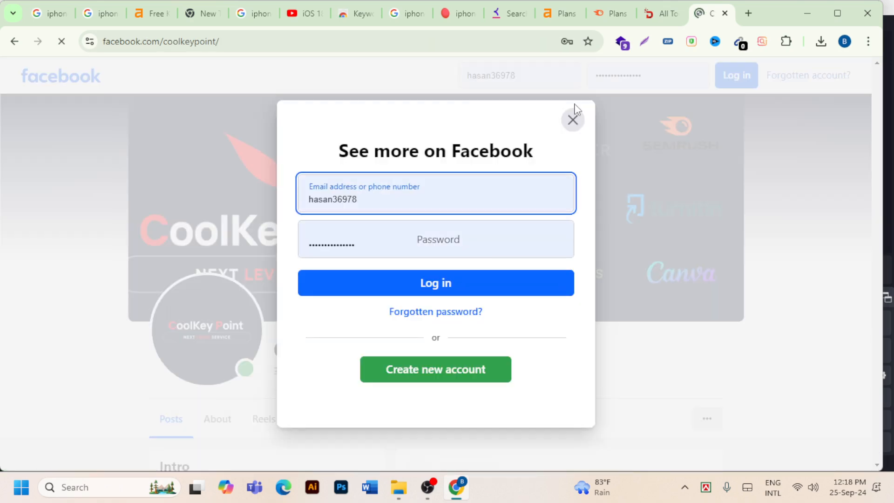
pyautogui.click(573, 119)
pyautogui.scroll(-1, 355, 305)
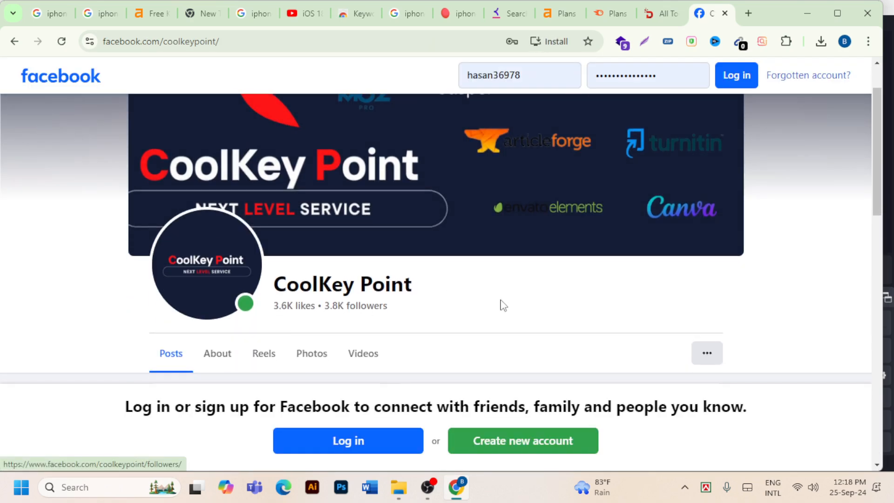
pyautogui.scroll(-5, 443, 253)
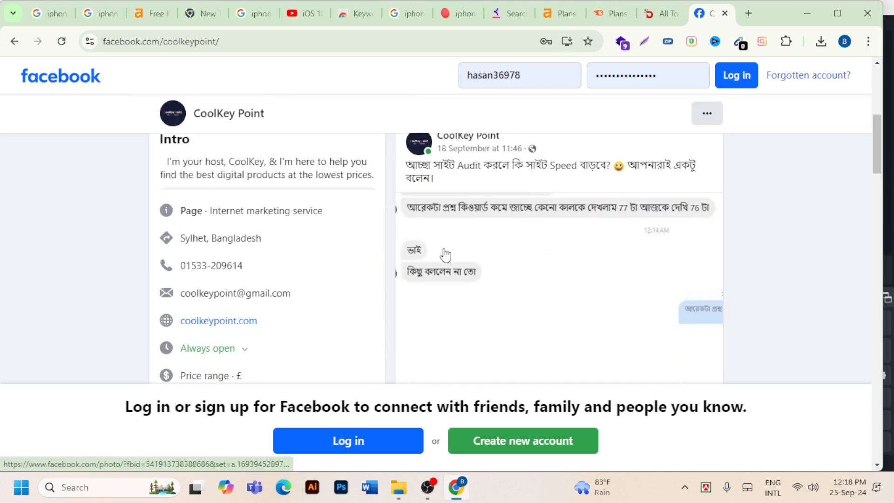
pyautogui.scroll(-10, 516, 233)
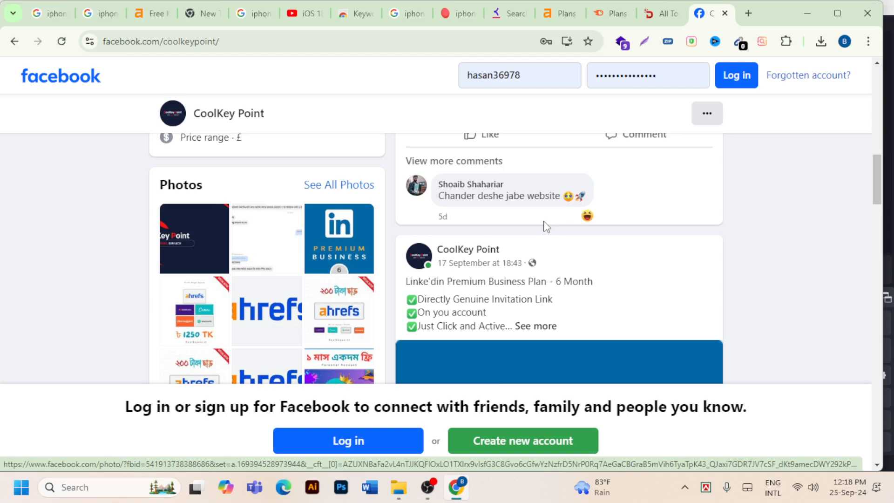
pyautogui.scroll(-1, 545, 224)
pyautogui.scroll(-8, 542, 273)
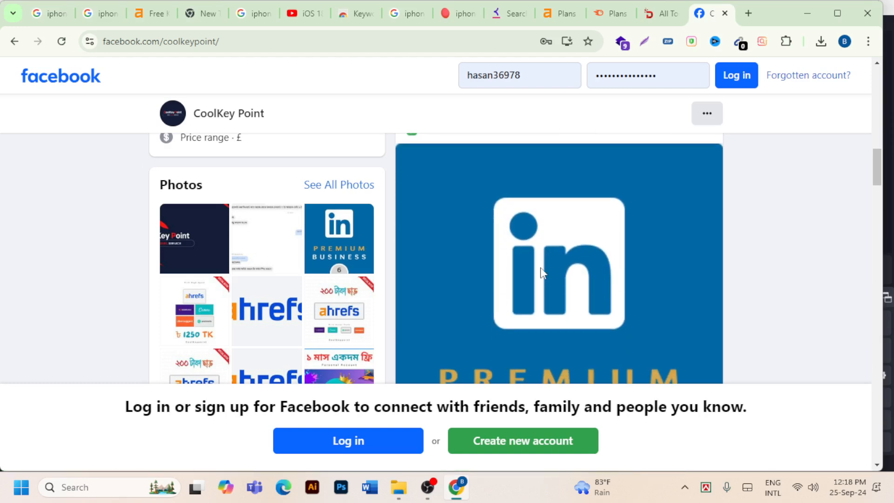
pyautogui.scroll(4, 543, 274)
pyautogui.scroll(-7, 542, 275)
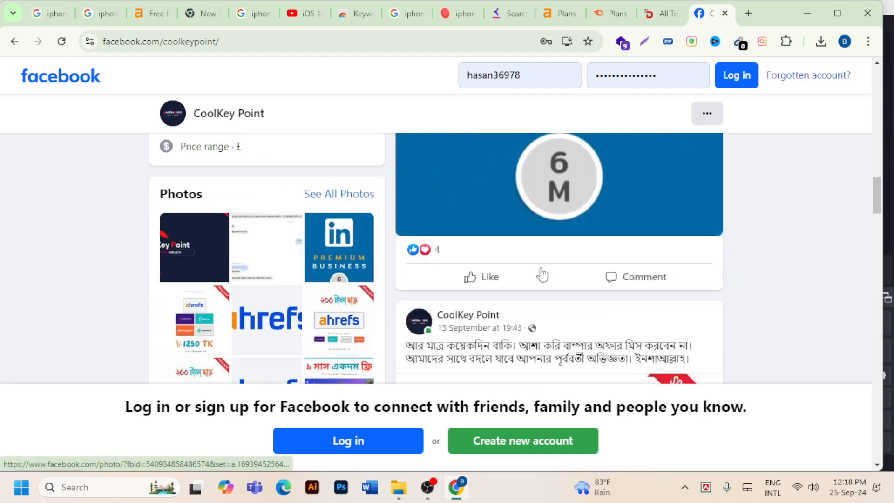
# - Examine the special offer post for the Ahrefs bundle, checking its included tools and price
pyautogui.scroll(-8, 573, 271)
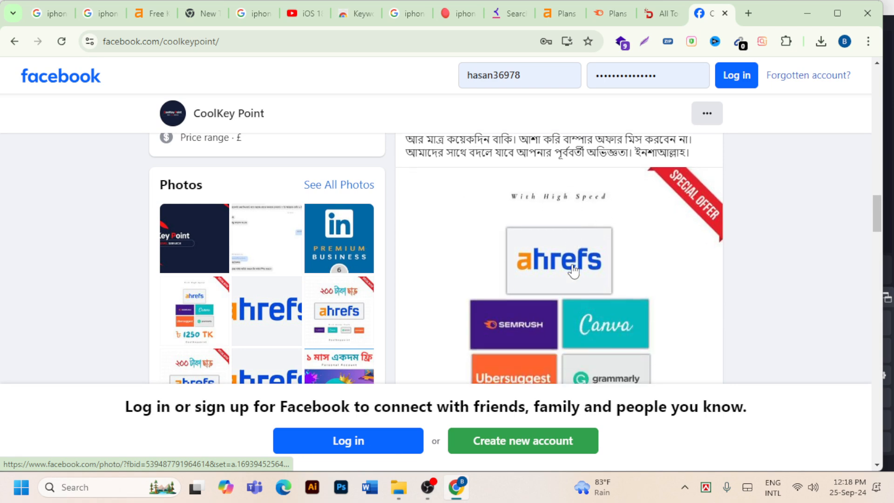
pyautogui.scroll(4, 573, 272)
pyautogui.scroll(-4, 574, 271)
pyautogui.scroll(3, 573, 271)
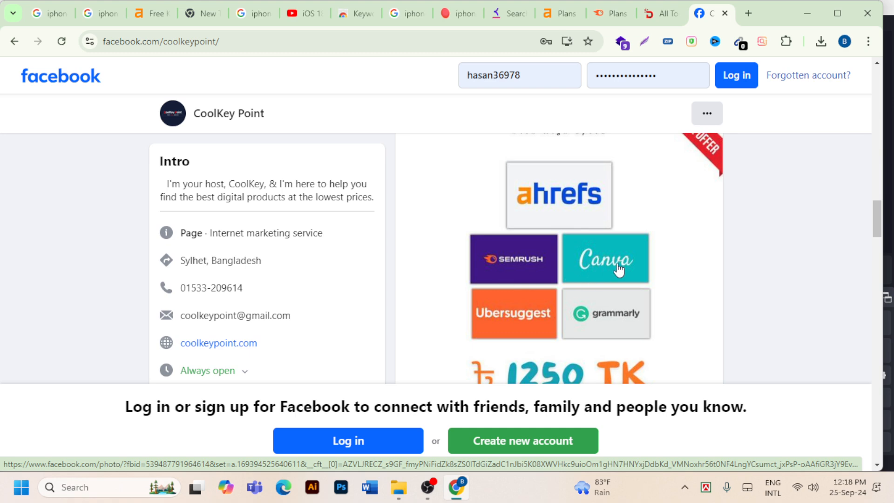
pyautogui.scroll(-3, 582, 312)
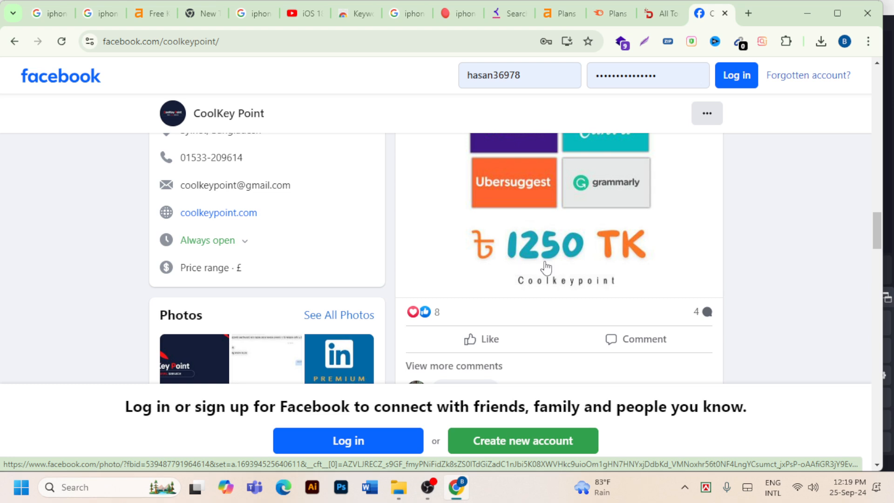
pyautogui.scroll(-3, 516, 268)
pyautogui.scroll(-2, 520, 269)
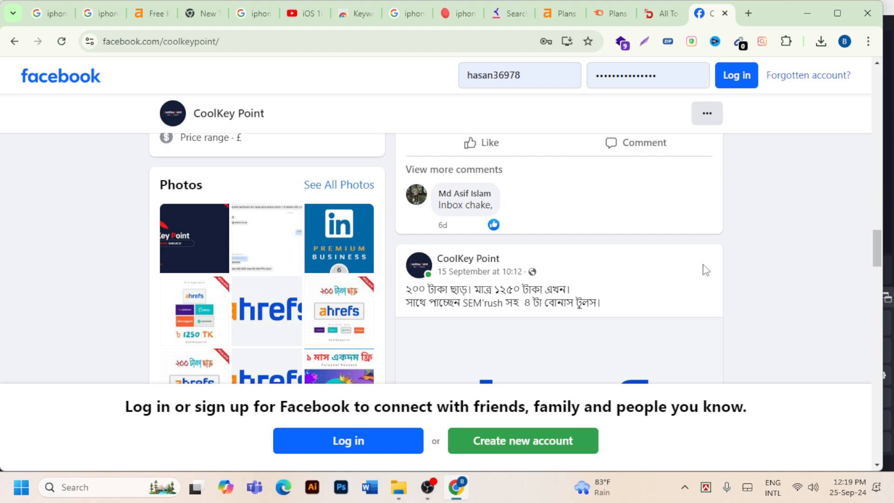
# - Review CoolKey Point's older September posts for Ahrefs discounts, bonus tools and credit offers
pyautogui.scroll(-4, 626, 261)
pyautogui.scroll(-5, 629, 265)
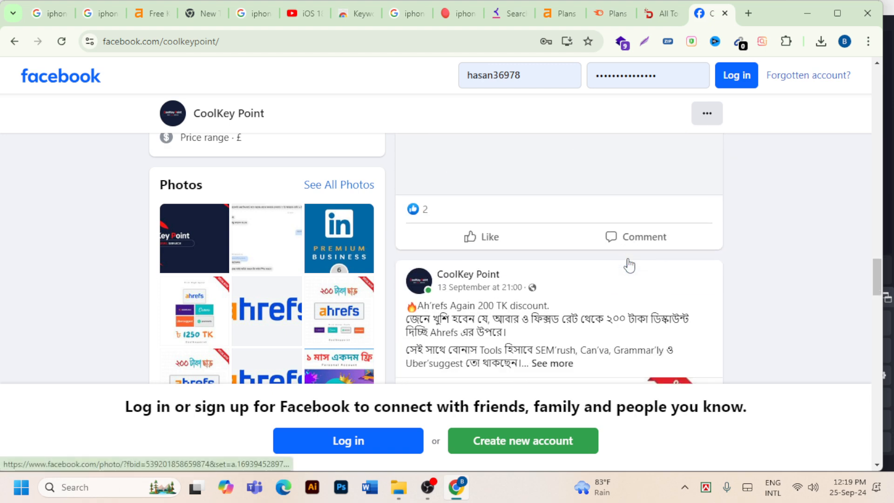
pyautogui.scroll(-9, 629, 265)
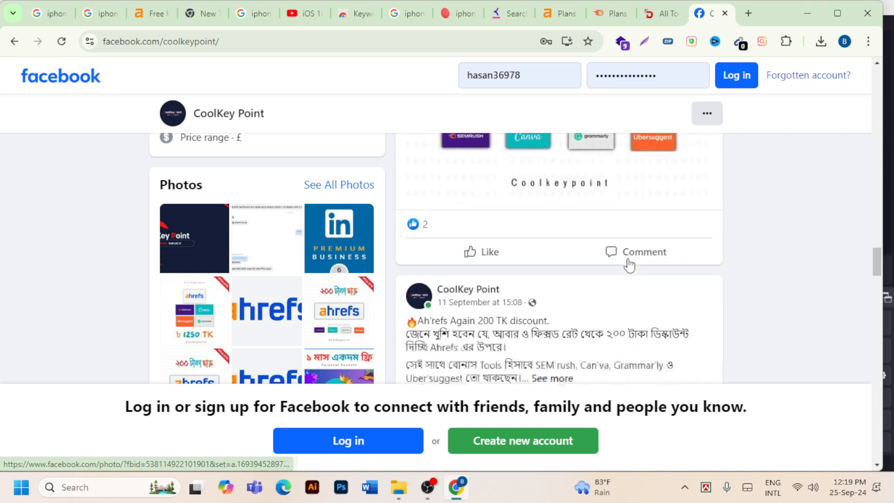
pyautogui.scroll(-1, 628, 264)
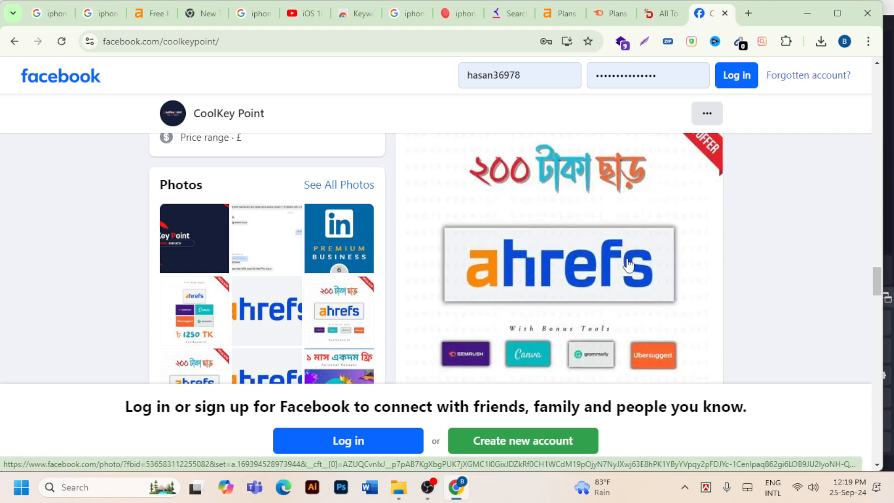
pyautogui.scroll(5, 629, 264)
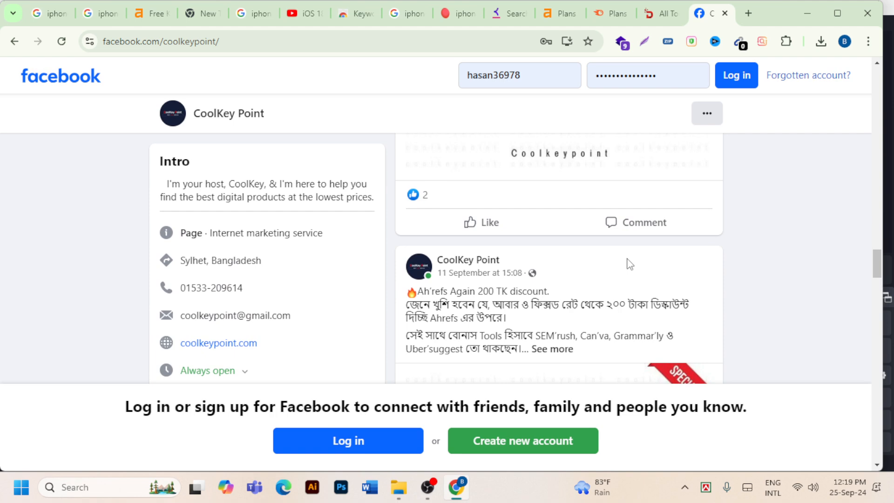
pyautogui.scroll(-10, 512, 268)
pyautogui.scroll(-12, 513, 269)
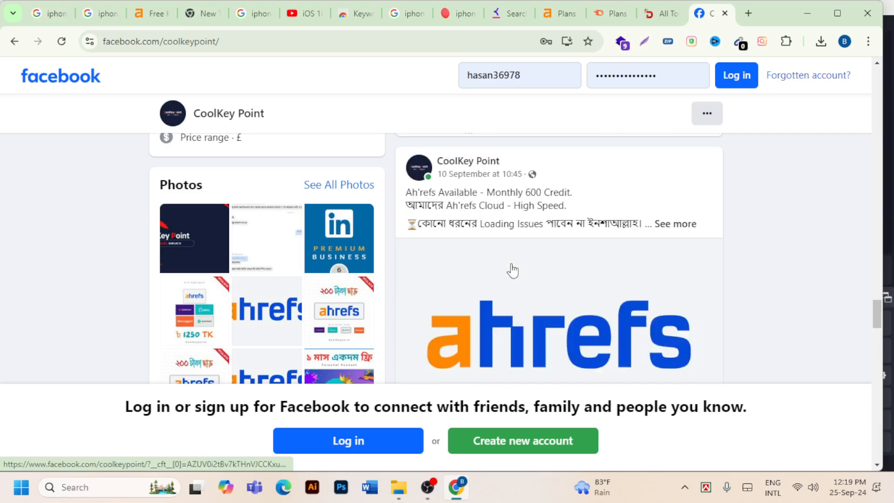
# - Browse the CoolKey Point page's posts for its Ahrefs, Semrush and Canva Pro subscription offers
pyautogui.scroll(-11, 511, 265)
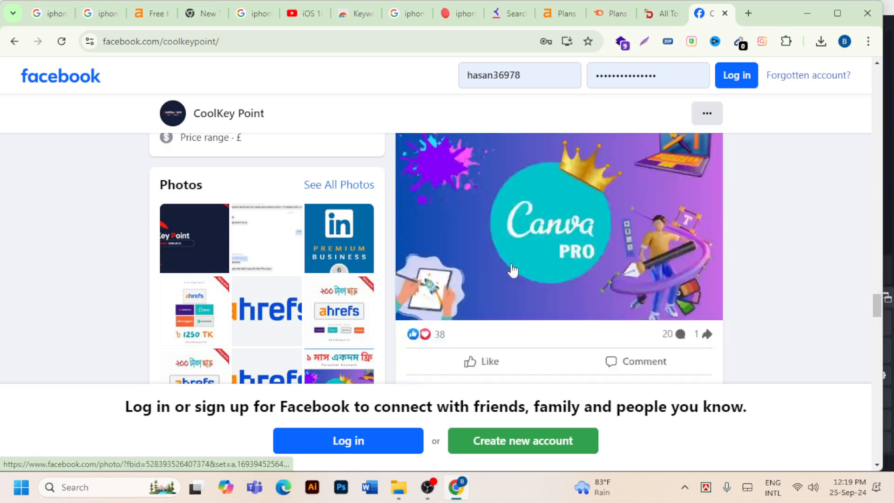
pyautogui.scroll(5, 512, 268)
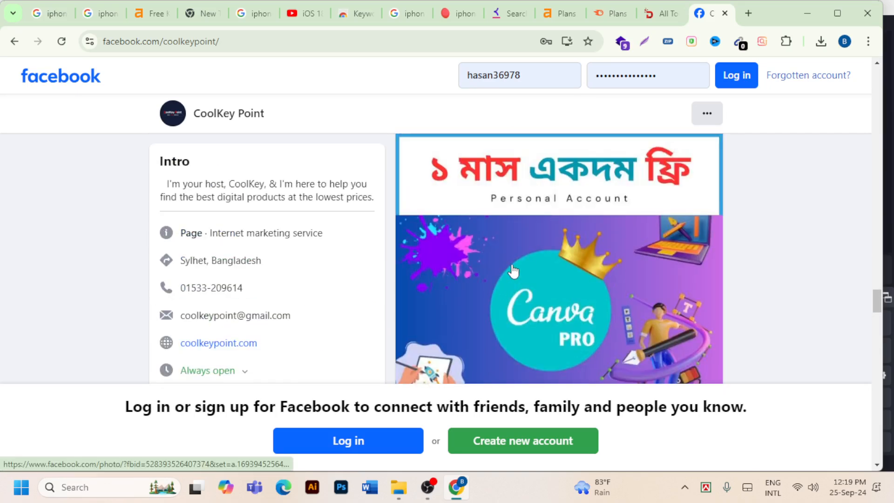
pyautogui.scroll(3, 513, 270)
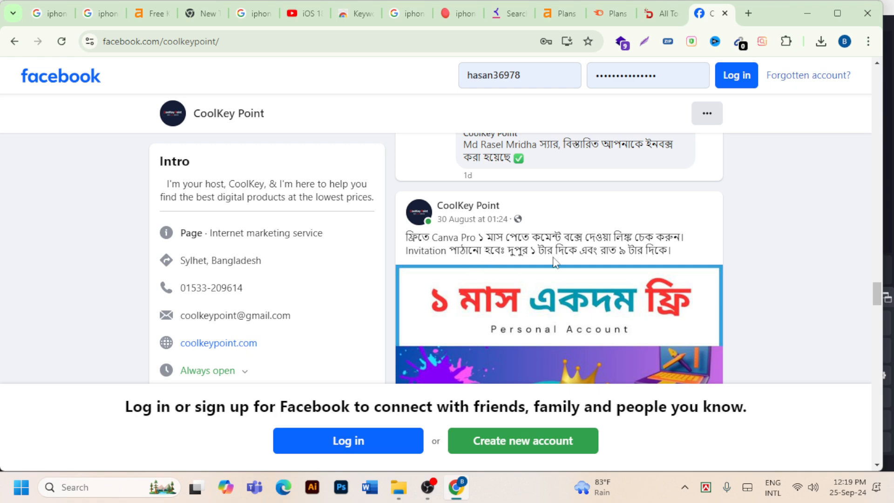
pyautogui.scroll(-6, 608, 264)
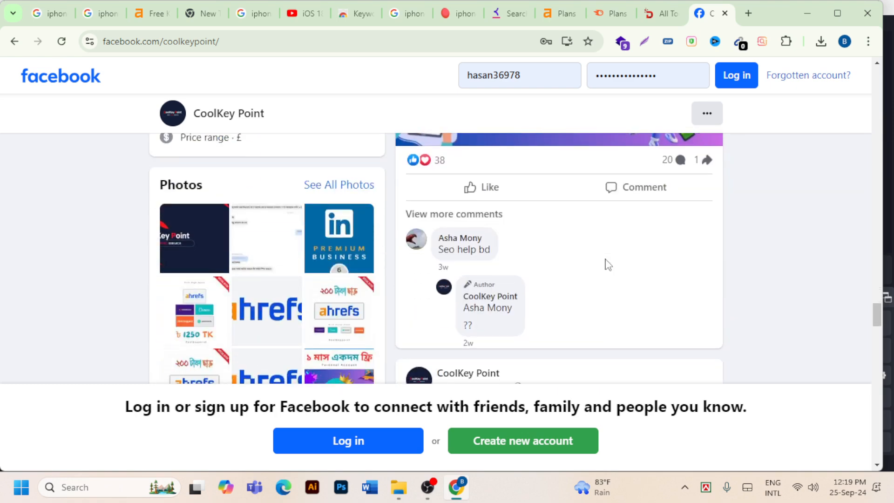
pyautogui.scroll(-5, 568, 256)
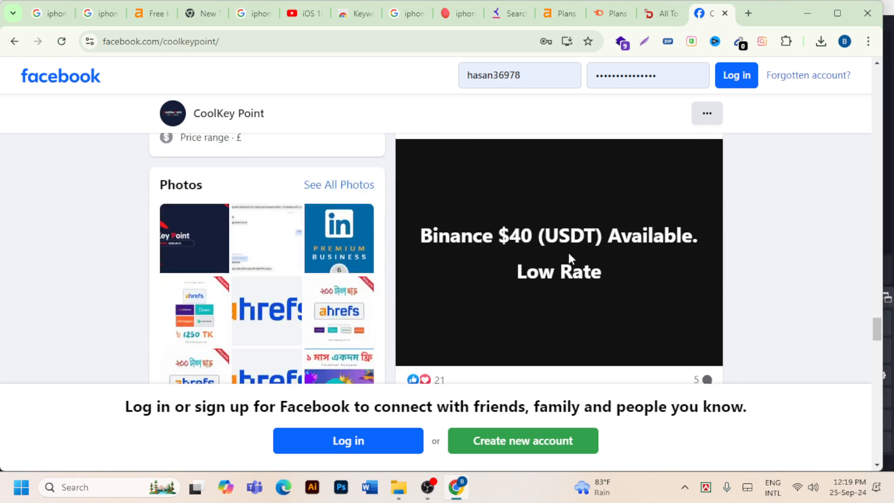
pyautogui.scroll(-4, 619, 273)
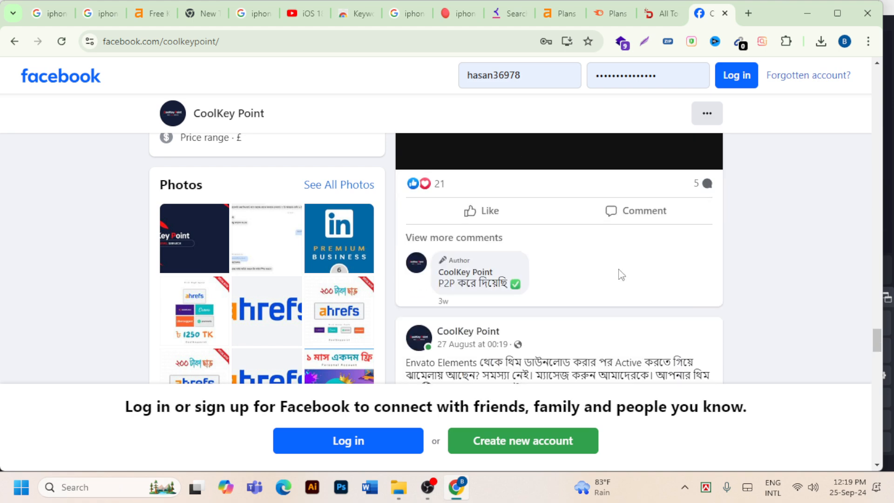
pyautogui.scroll(-12, 620, 274)
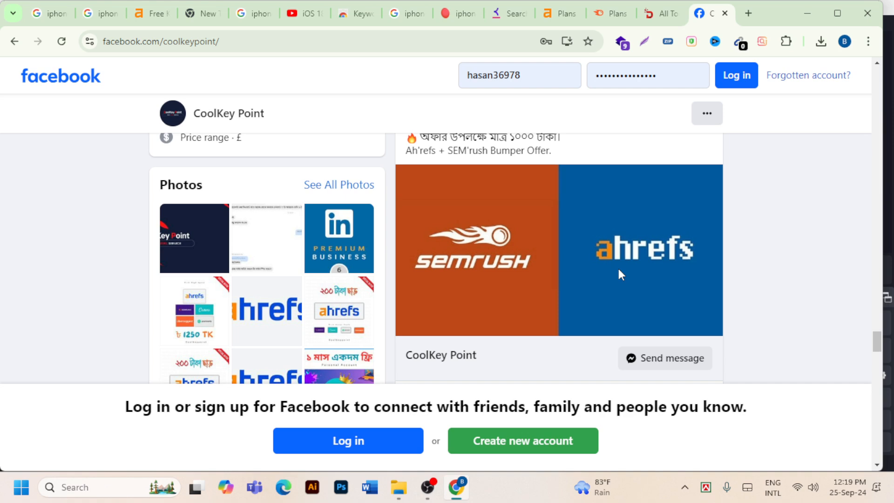
pyautogui.scroll(1, 619, 271)
pyautogui.scroll(-15, 620, 276)
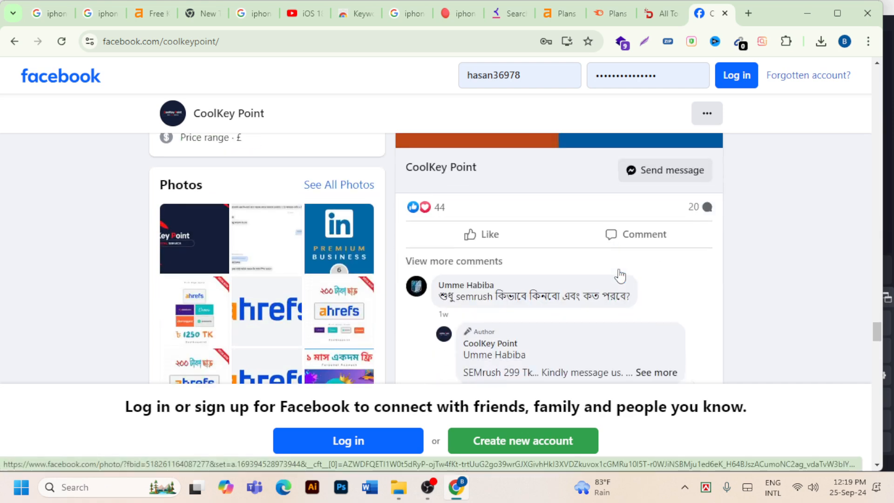
pyautogui.scroll(4, 622, 275)
pyautogui.scroll(20, 622, 274)
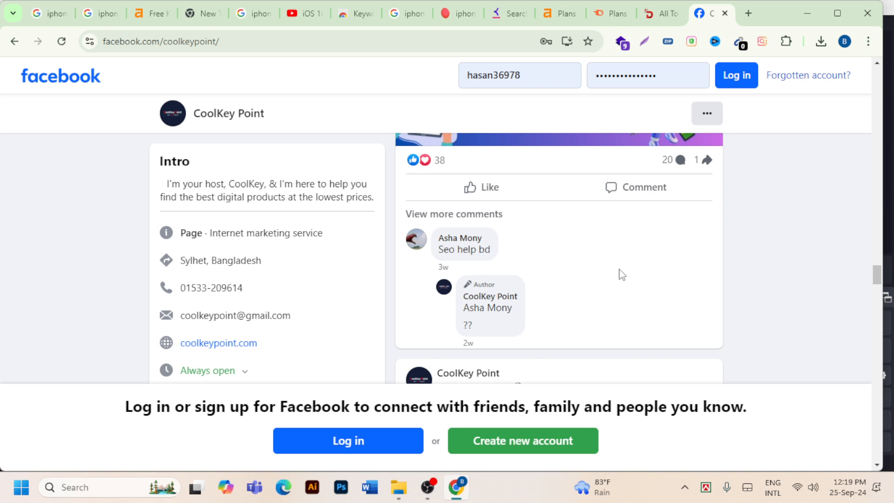
# - Highlight the contact phone number in the CoolKey Point page's intro and maximize the browser window
pyautogui.moveTo(242, 287); pyautogui.dragTo(175, 285)
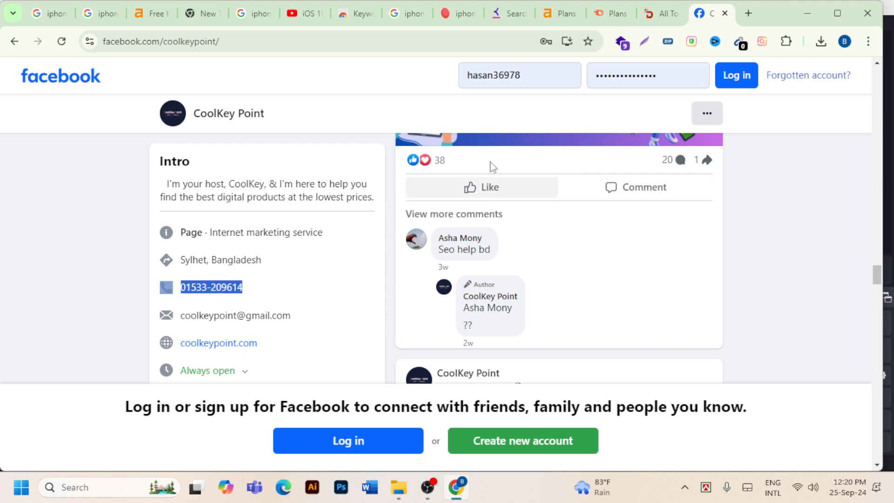
pyautogui.scroll(-10, 460, 251)
pyautogui.scroll(10, 458, 256)
pyautogui.scroll(-10, 458, 261)
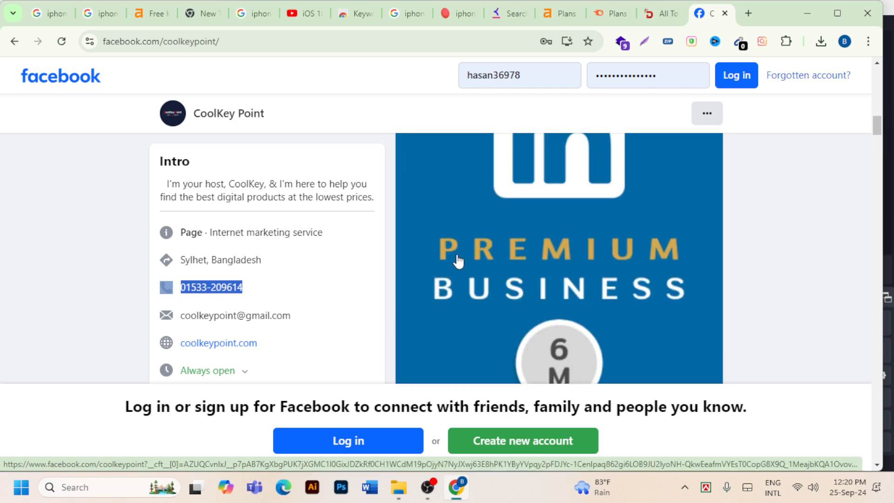
pyautogui.scroll(5, 459, 261)
pyautogui.click(837, 16)
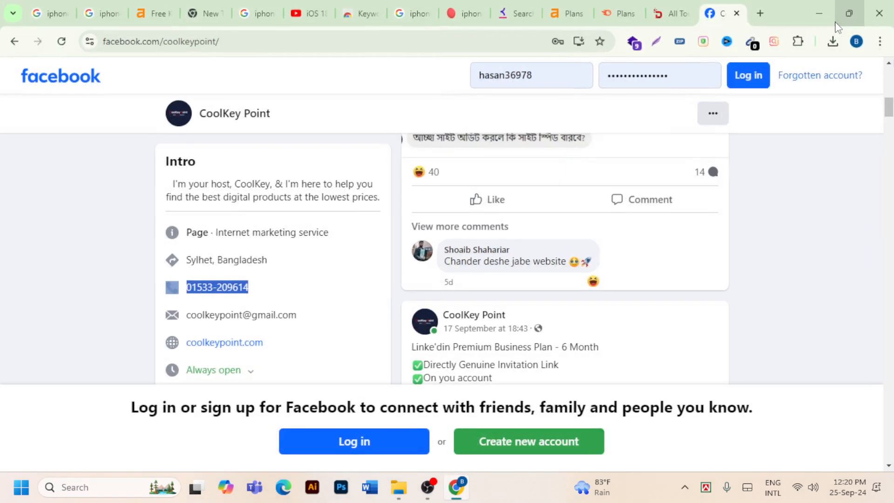
pyautogui.moveTo(837, 26)
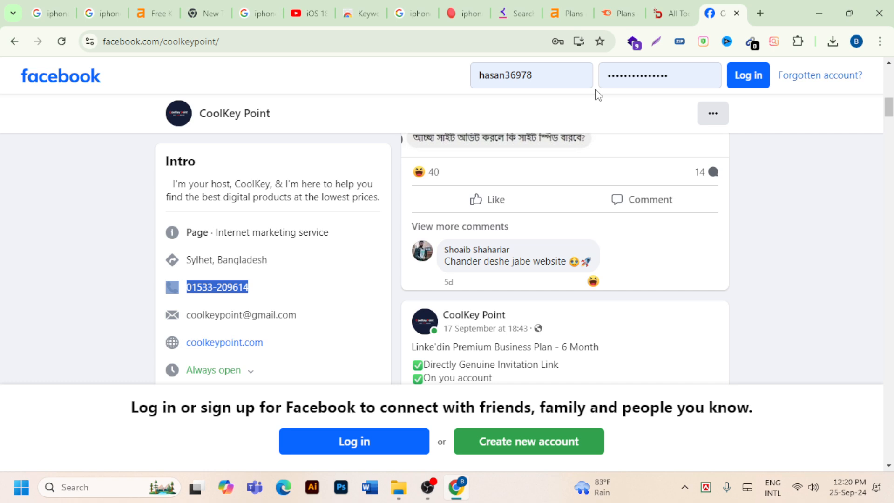
# - Search Google for "tax opportunity zones" in a new tab and show the number of results
pyautogui.click(763, 12)
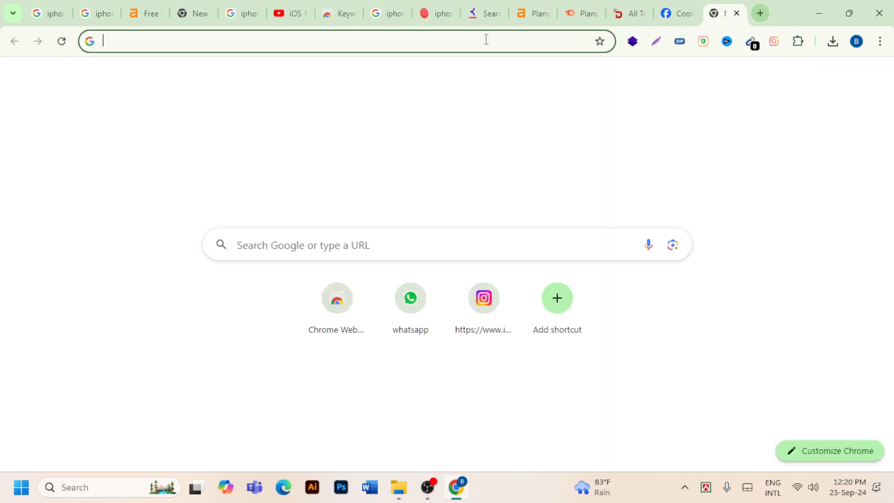
pyautogui.click(463, 39)
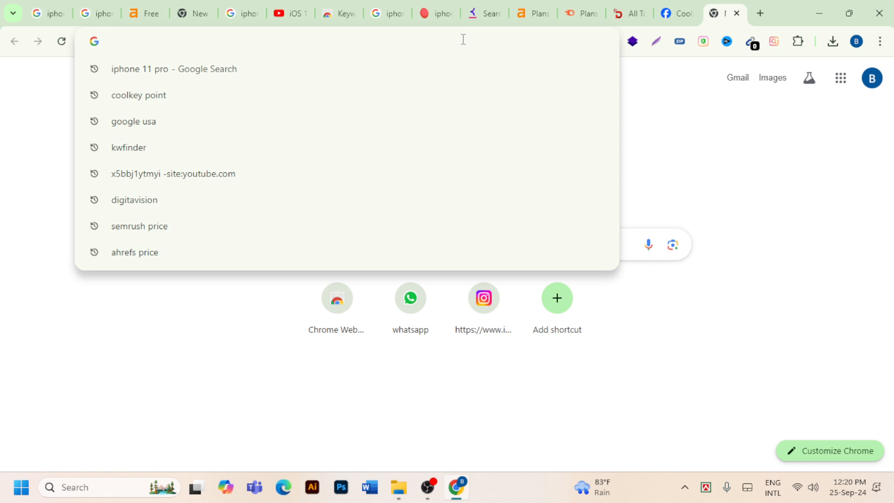
pyautogui.write('ta')
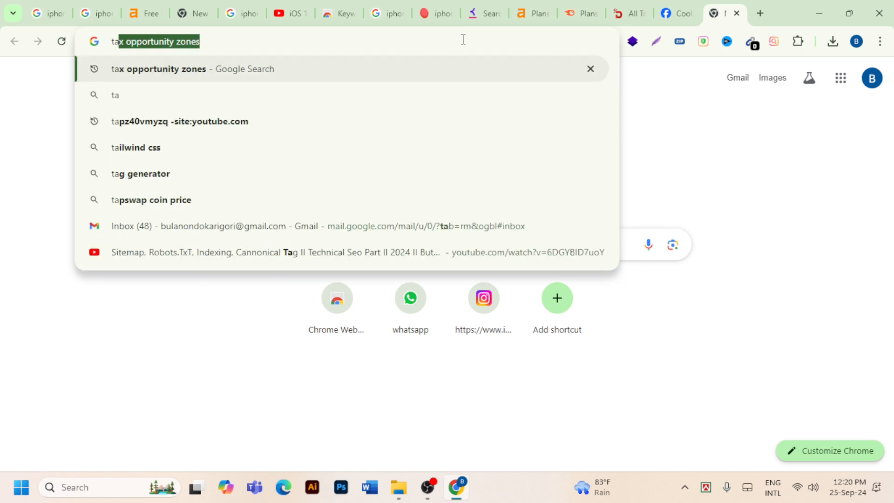
pyautogui.write('ex')
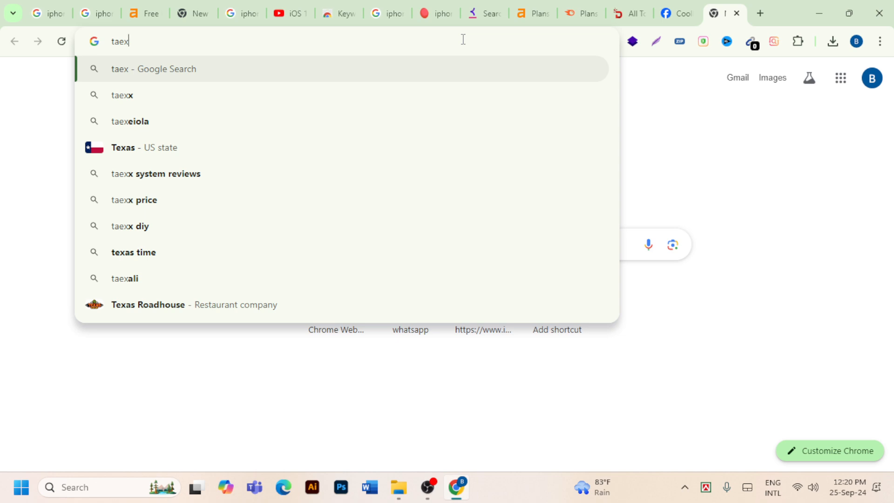
pyautogui.press('BackSpace')
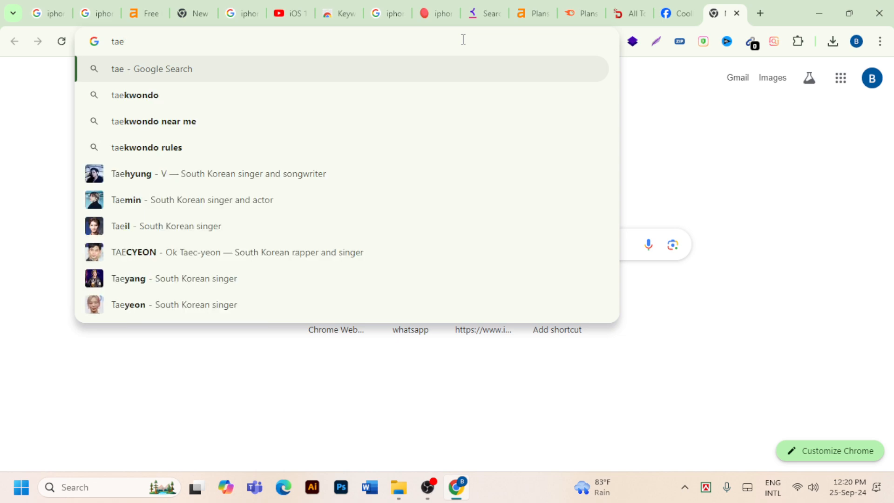
pyautogui.press('BackSpace')
pyautogui.write('x')
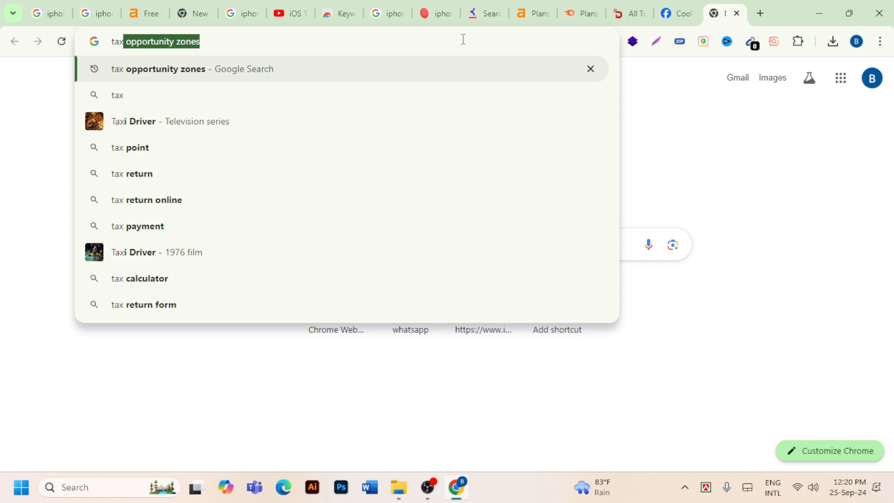
pyautogui.click(223, 72)
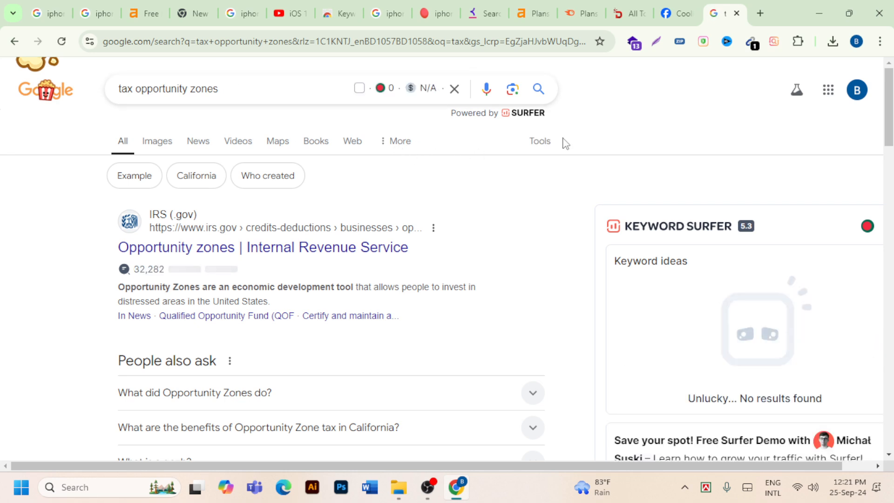
pyautogui.click(545, 141)
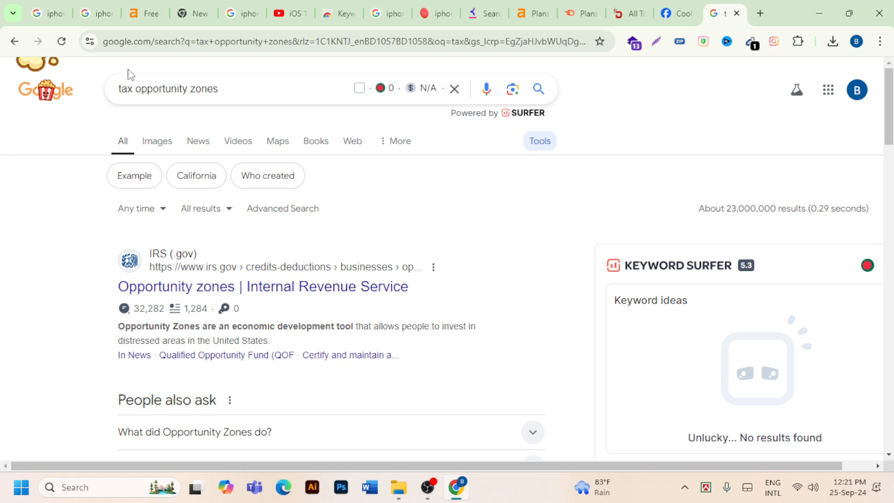
# - Restrict the search to page titles with "allintitle: tax opportunity zones" and show the number of results
pyautogui.click(120, 89)
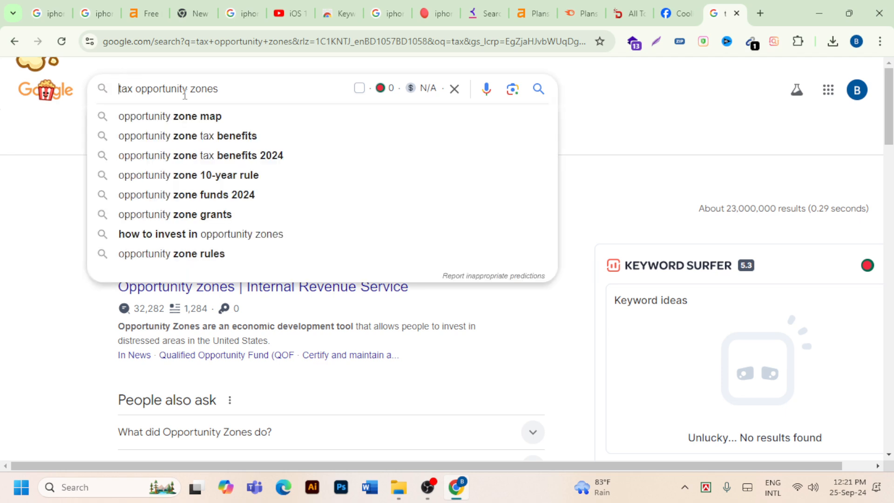
pyautogui.write('allin')
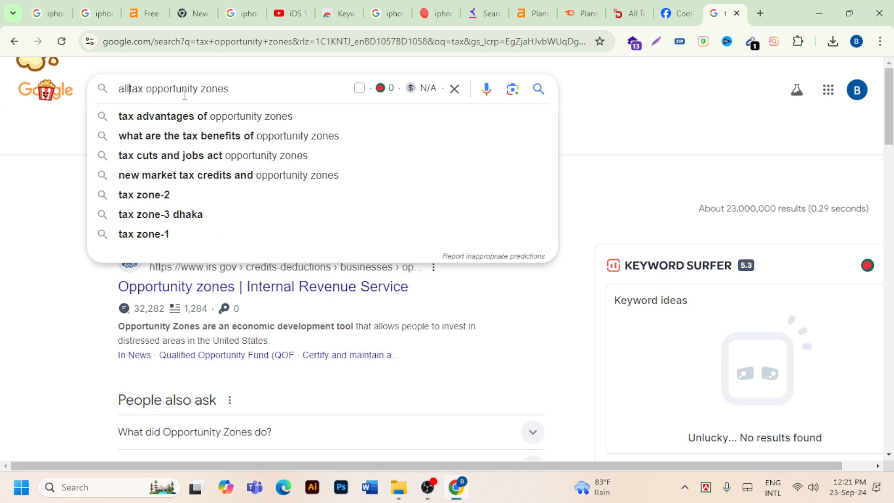
pyautogui.write('ti')
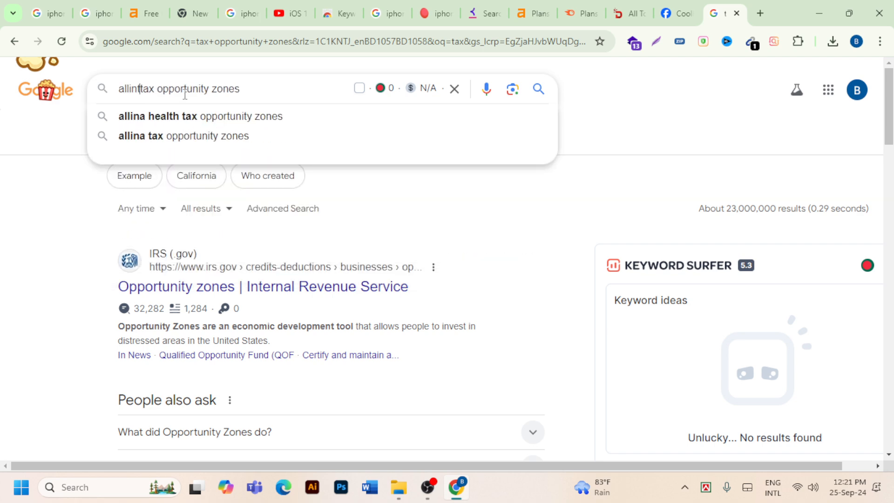
pyautogui.write('tle')
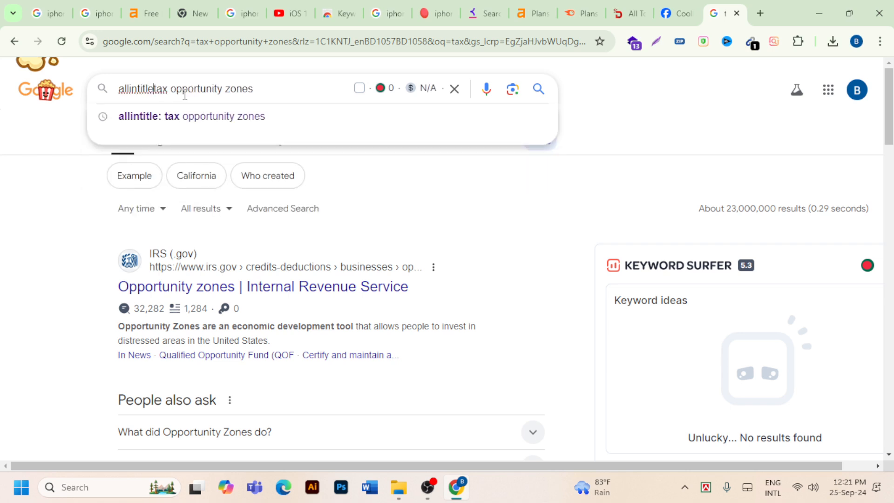
pyautogui.write(':')
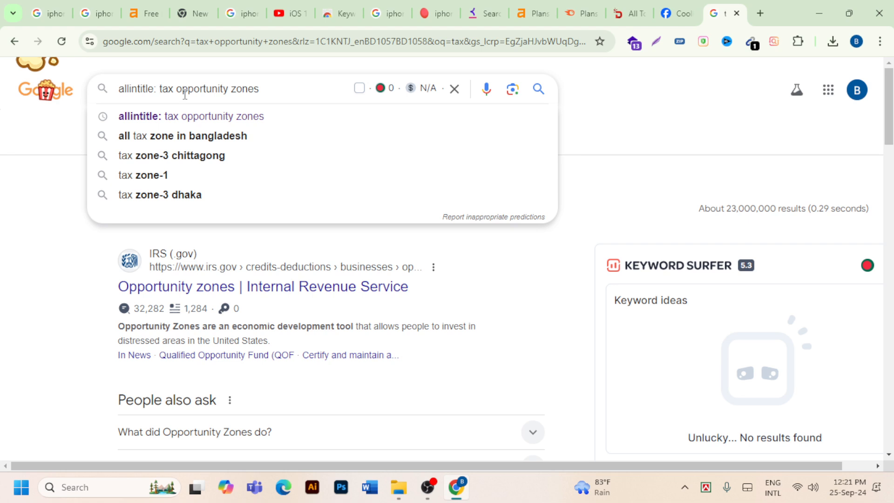
pyautogui.press('Return')
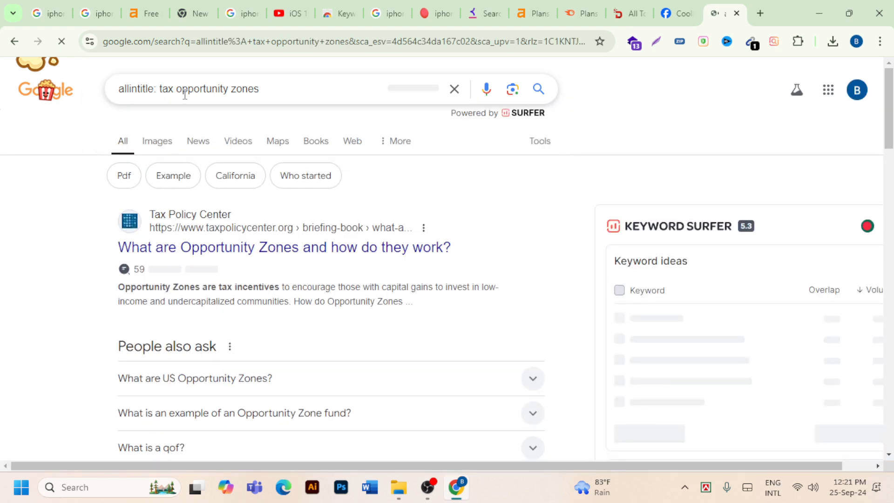
pyautogui.click(540, 141)
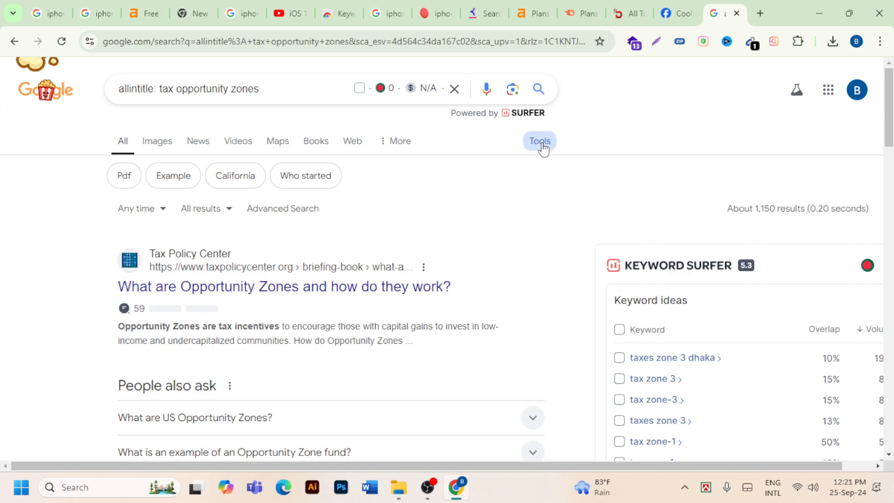
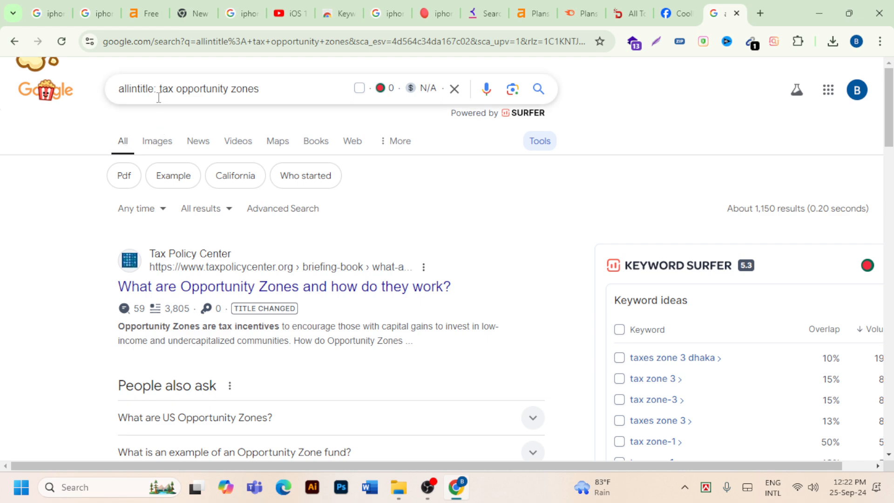
pyautogui.moveTo(160, 88); pyautogui.dragTo(309, 88)
pyautogui.click(309, 88)
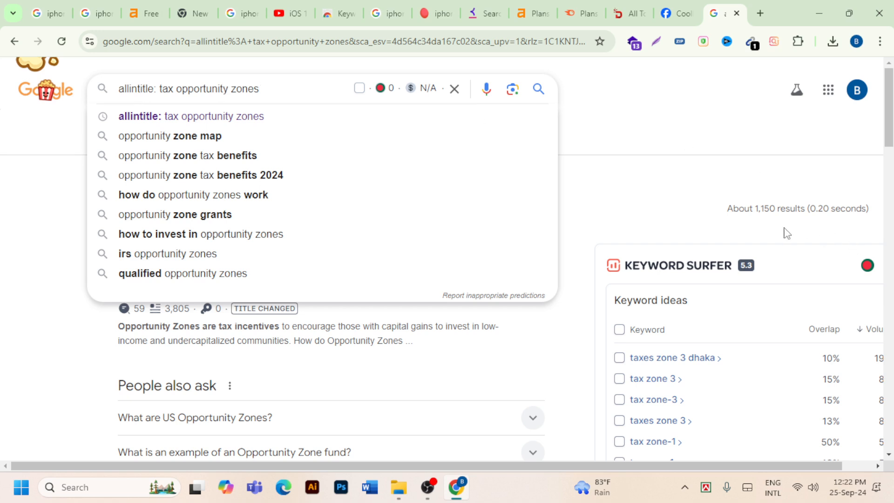
pyautogui.click(724, 125)
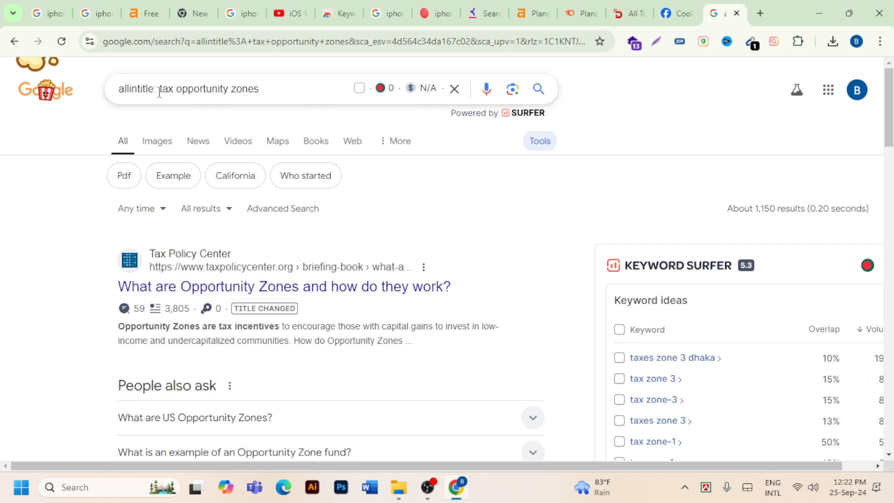
# - Copy the keyword "tax opportunity zones" from the search query and switch to the open iPhone 11 Pro search tab
pyautogui.moveTo(161, 90); pyautogui.dragTo(255, 90)
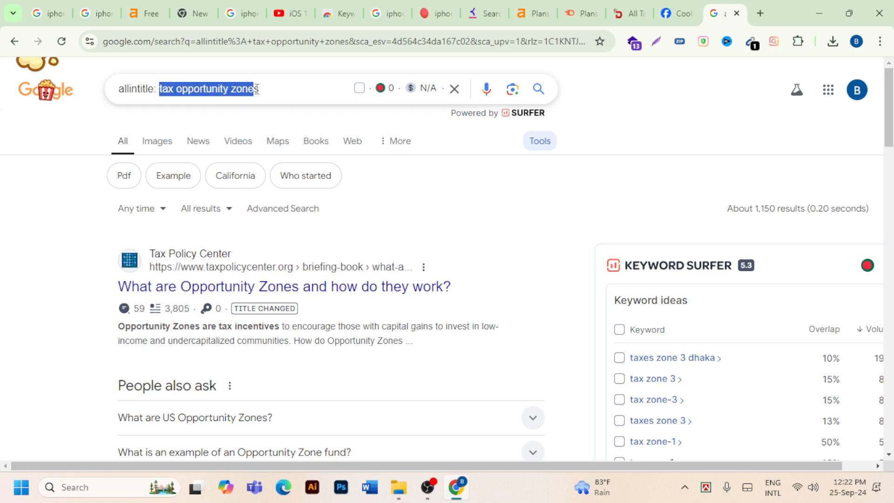
pyautogui.rightClick(247, 90)
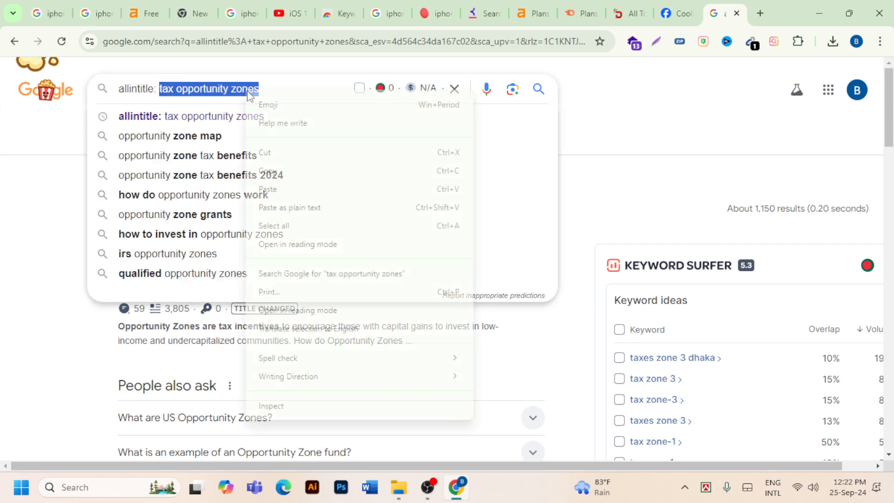
pyautogui.click(282, 170)
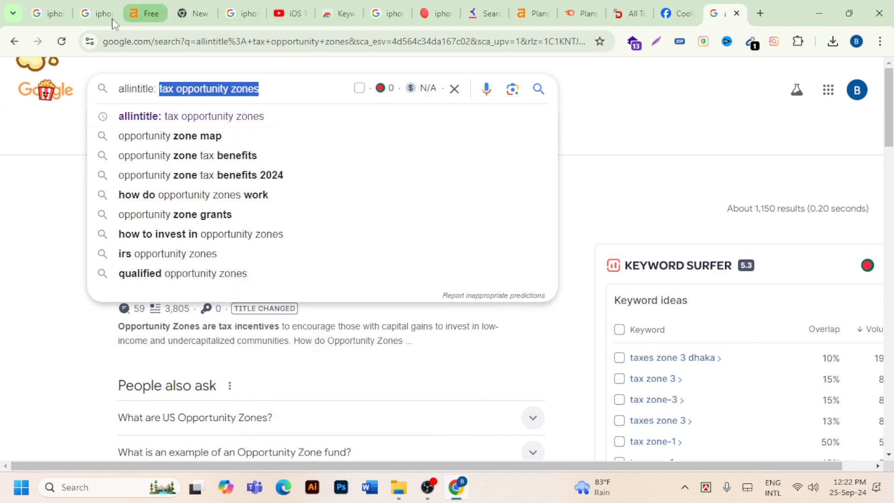
pyautogui.click(99, 14)
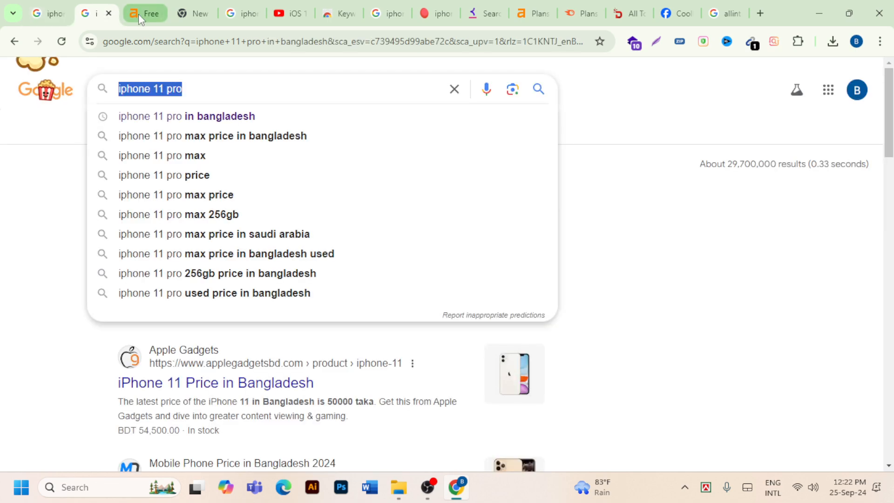
# - Replace the keyword in the Ahrefs Free Keyword Generator with "tax opportunity zones" and find keyword ideas for the United States, completing the human verification
pyautogui.click(138, 13)
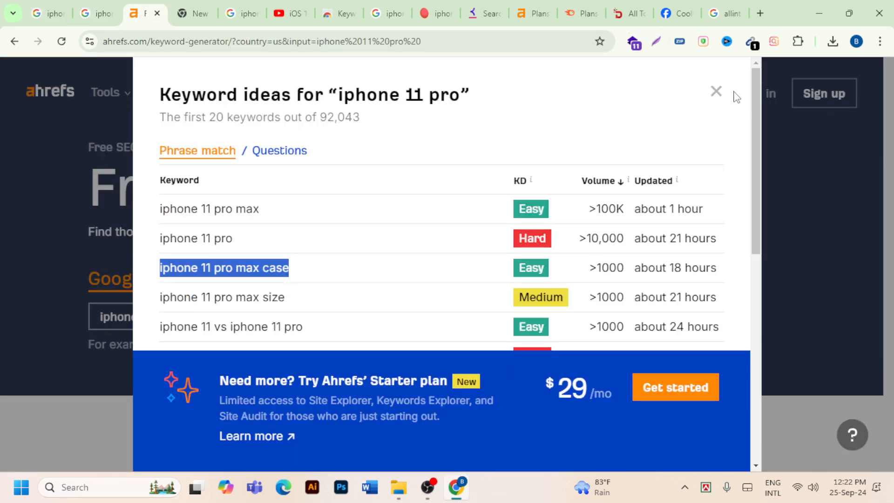
pyautogui.click(717, 92)
pyautogui.click(212, 322)
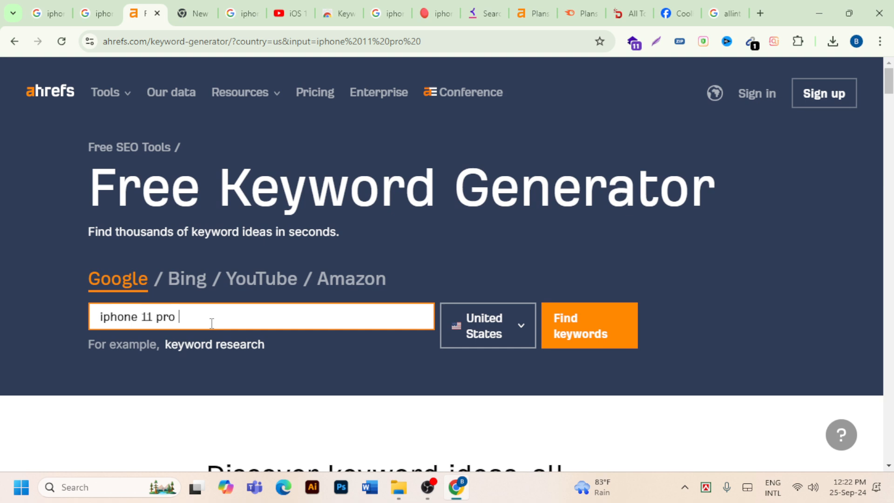
pyautogui.press('BackSpace')
pyautogui.press('BackSpace')
pyautogui.press('BackSpace')
pyautogui.press('BackSpace')
pyautogui.press('BackSpace')
pyautogui.press('BackSpace')
pyautogui.press('BackSpace')
pyautogui.press('BackSpace')
pyautogui.press('BackSpace')
pyautogui.press('BackSpace')
pyautogui.press('BackSpace')
pyautogui.press('BackSpace')
pyautogui.press('BackSpace')
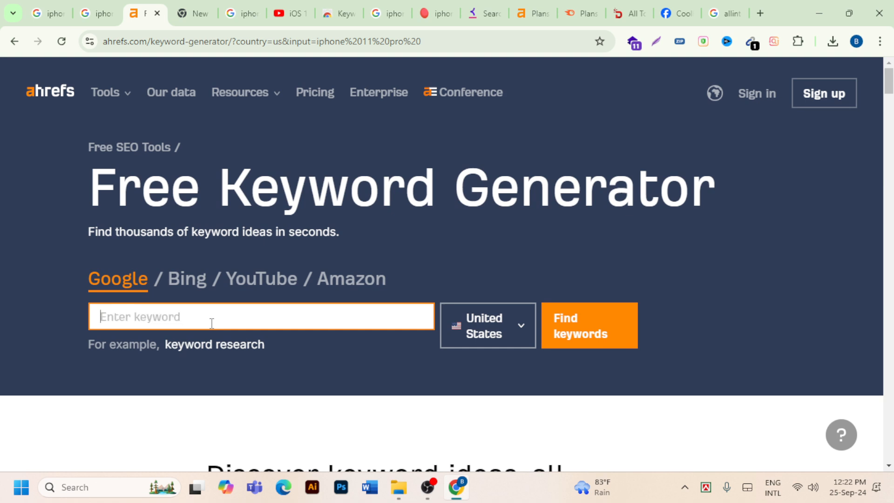
pyautogui.hotkey('ctrl', 'v')
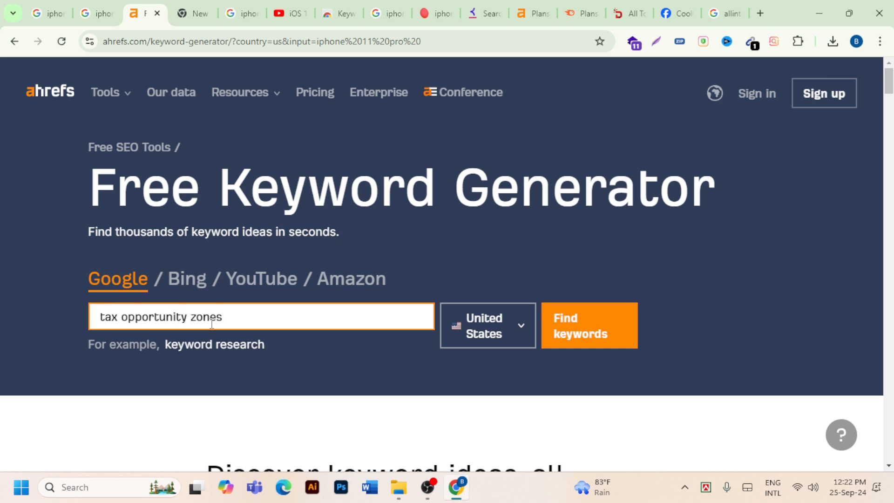
pyautogui.press('Return')
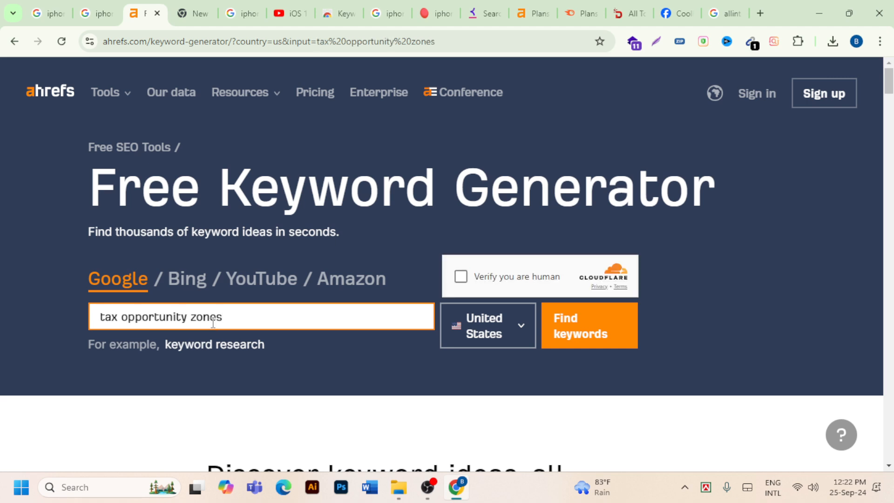
pyautogui.click(461, 278)
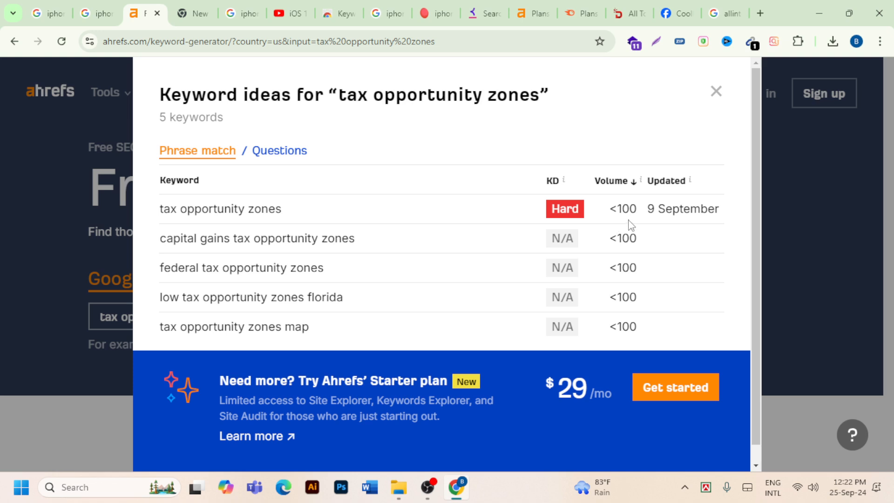
pyautogui.moveTo(640, 179)
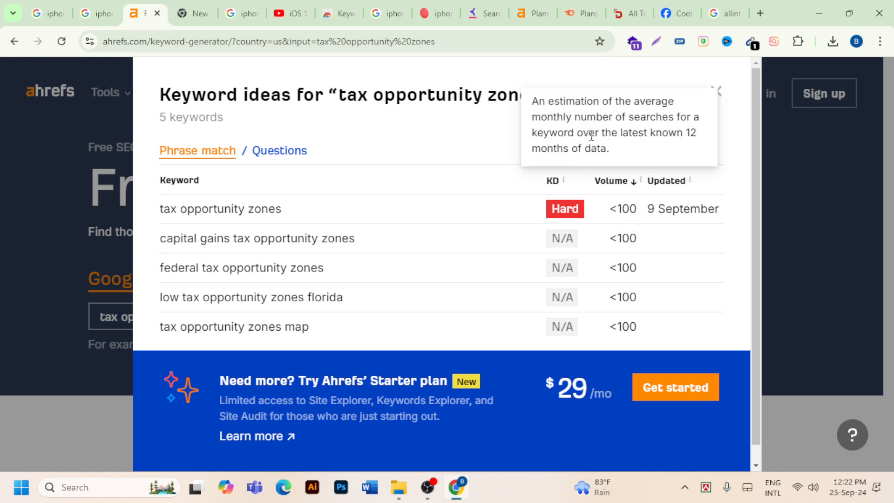
# - Return to the Google allintitle results, search the suggested keyword "opportunity zone map" and show the number of results
pyautogui.click(729, 15)
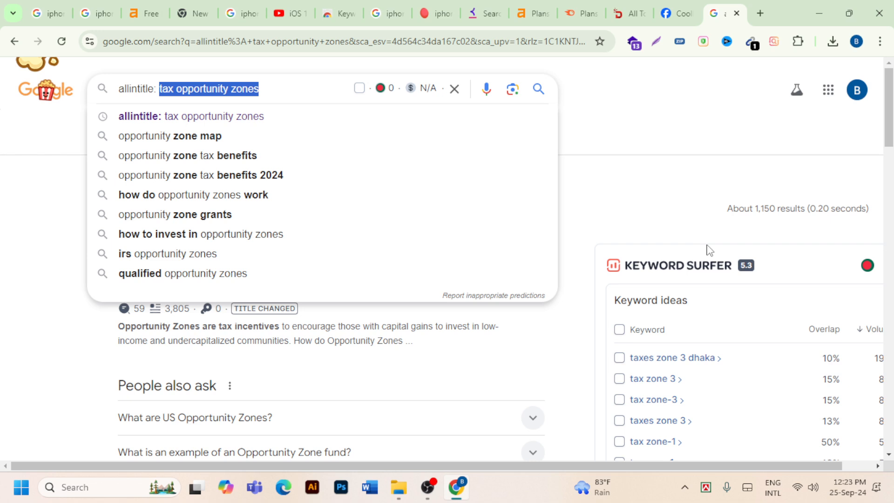
pyautogui.click(309, 87)
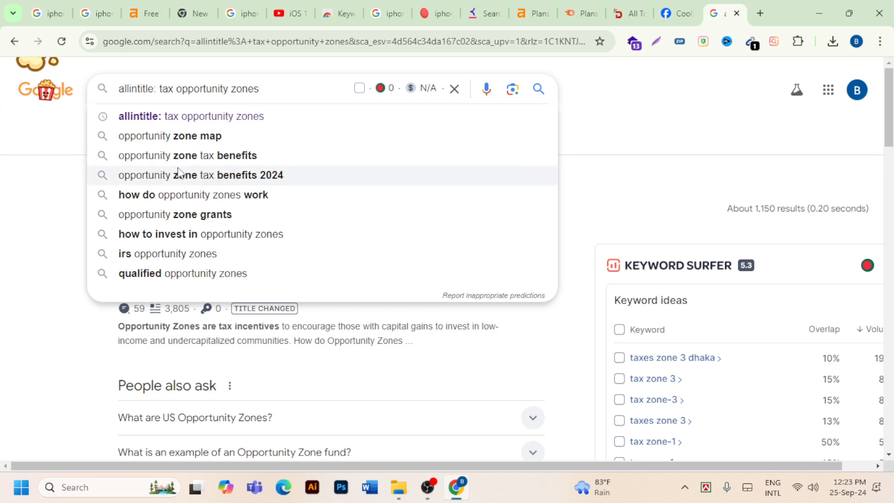
pyautogui.click(194, 139)
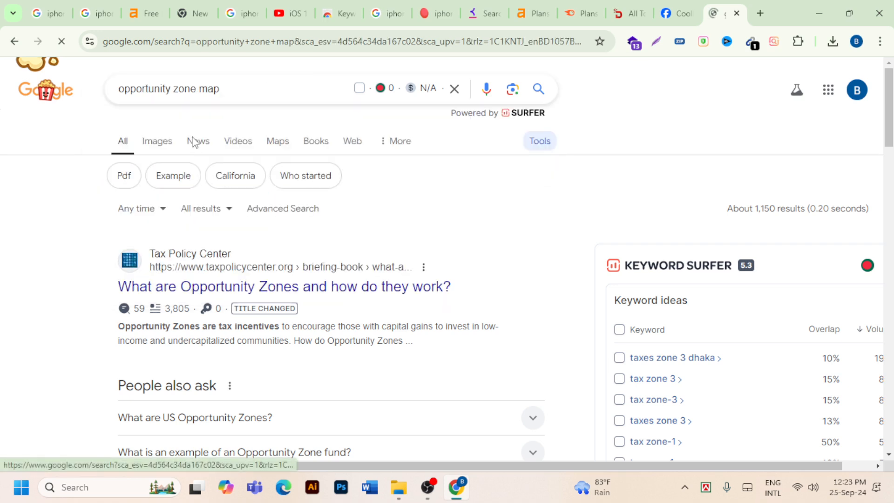
pyautogui.click(536, 144)
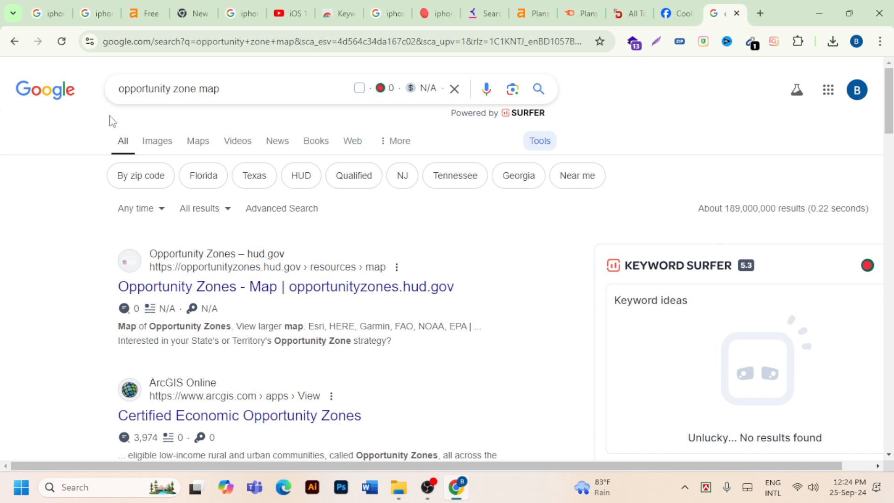
# - Restrict the search to page titles with "allintitle: opportunity zone map" and show the number of results
pyautogui.click(120, 90)
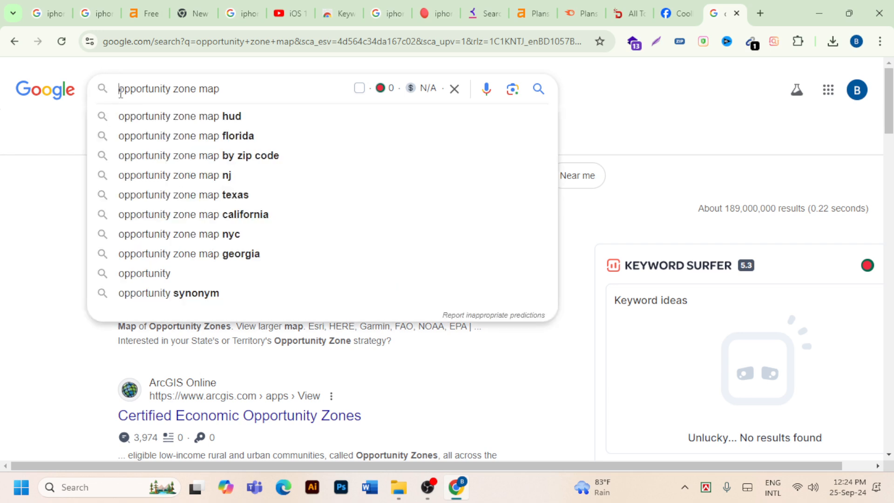
pyautogui.write('allin')
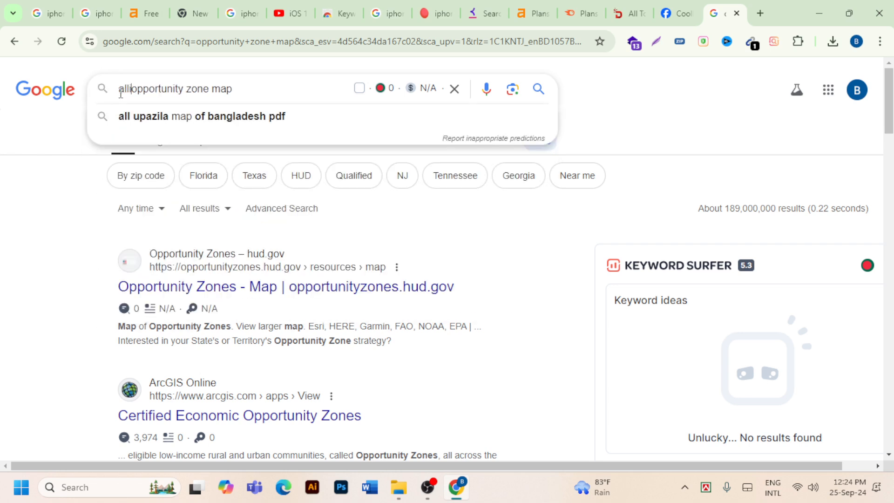
pyautogui.write('tit')
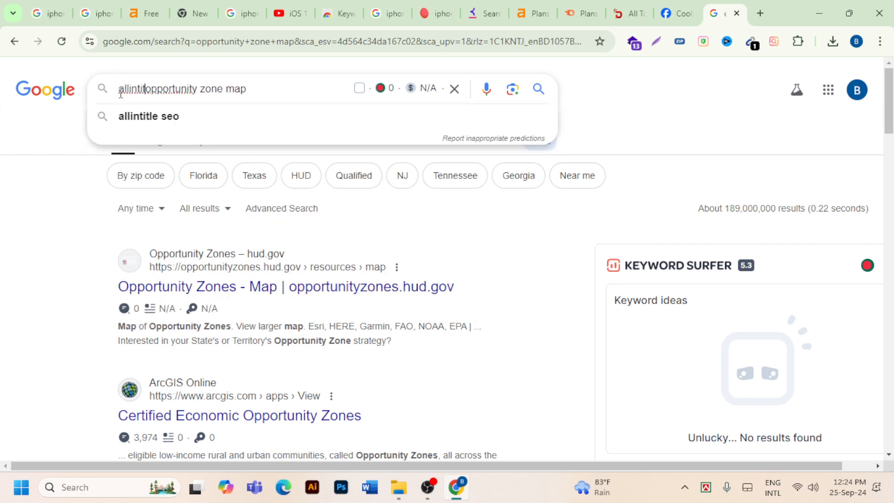
pyautogui.write('le')
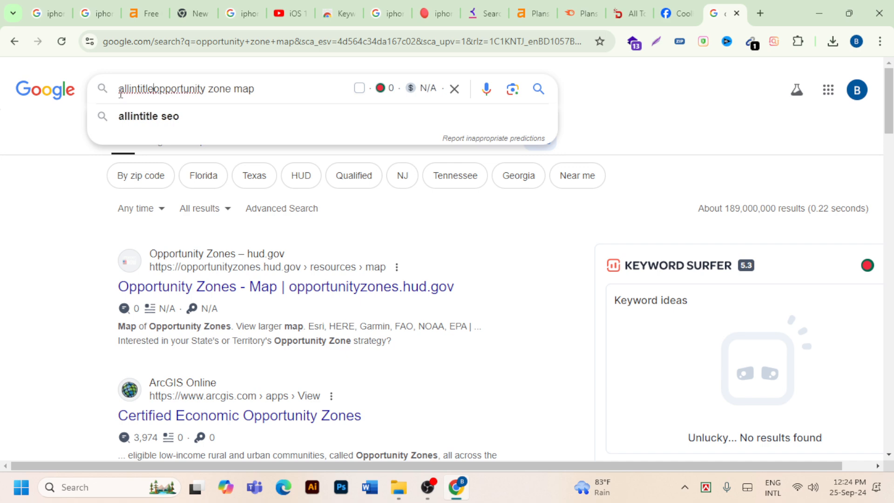
pyautogui.write(':')
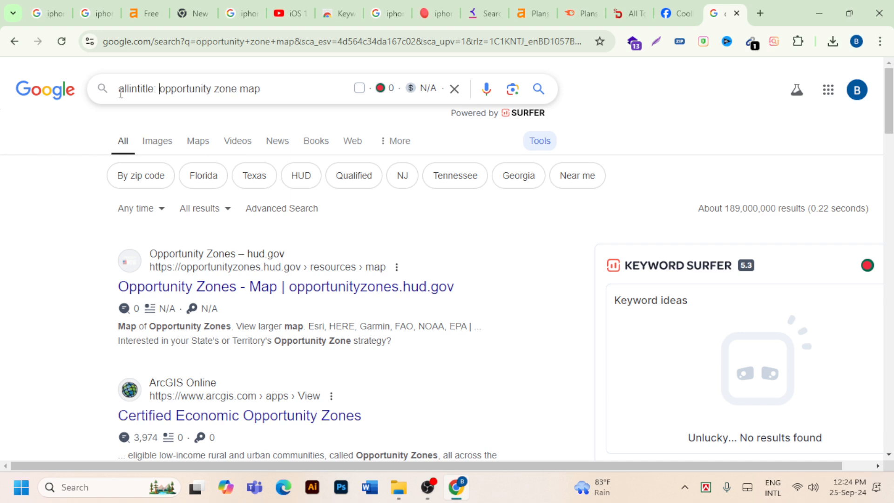
pyautogui.press('Return')
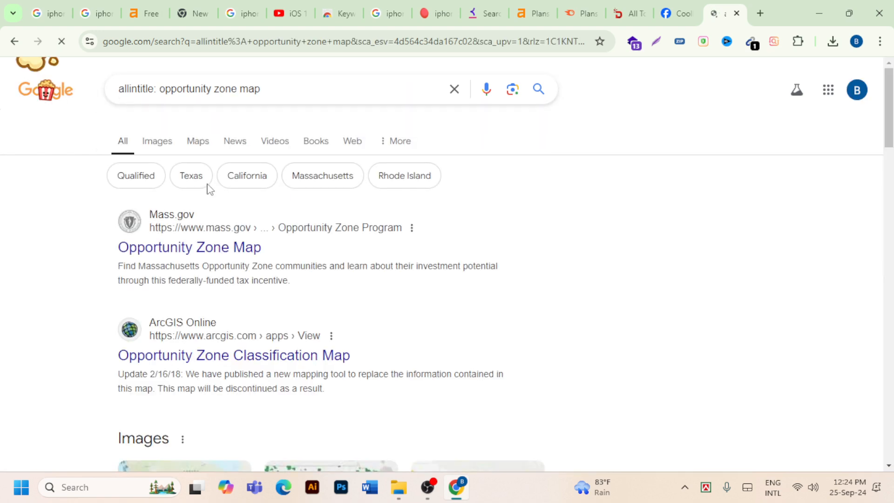
pyautogui.click(539, 141)
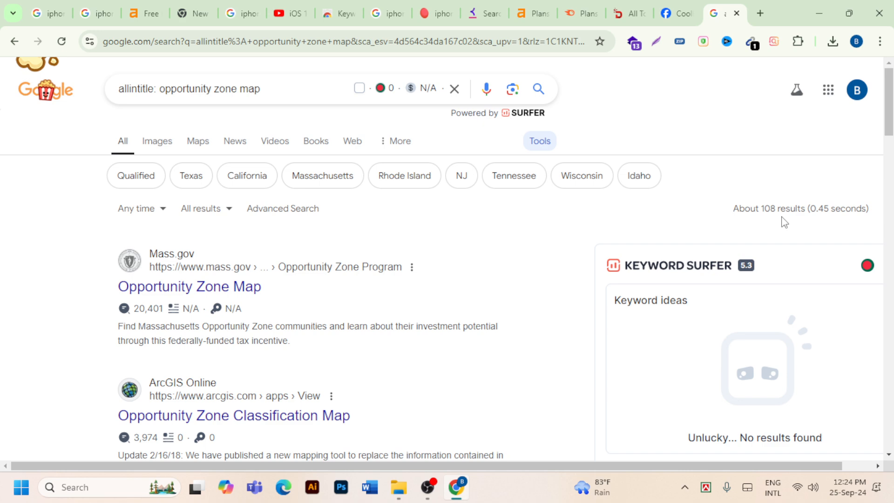
# - Copy the keyword "opportunity zone map" from the Google search query
pyautogui.moveTo(160, 89); pyautogui.dragTo(259, 89)
pyautogui.rightClick(248, 96)
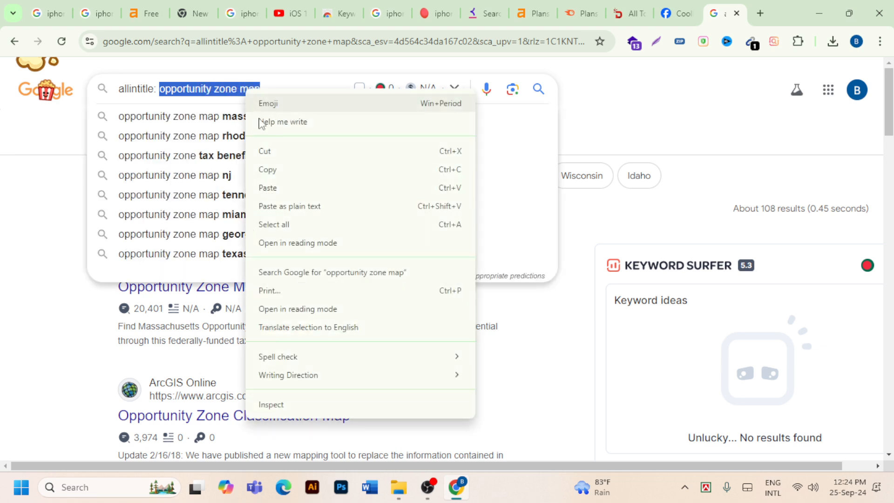
pyautogui.click(282, 170)
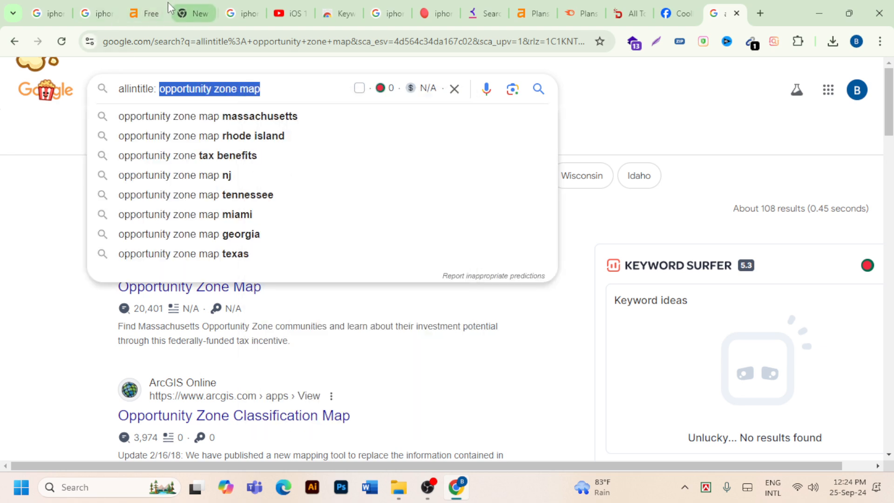
# - Find keyword ideas for "opportunity zone map" in the Ahrefs Free Keyword Generator, replacing the previous keyword and completing the human verification
pyautogui.click(151, 16)
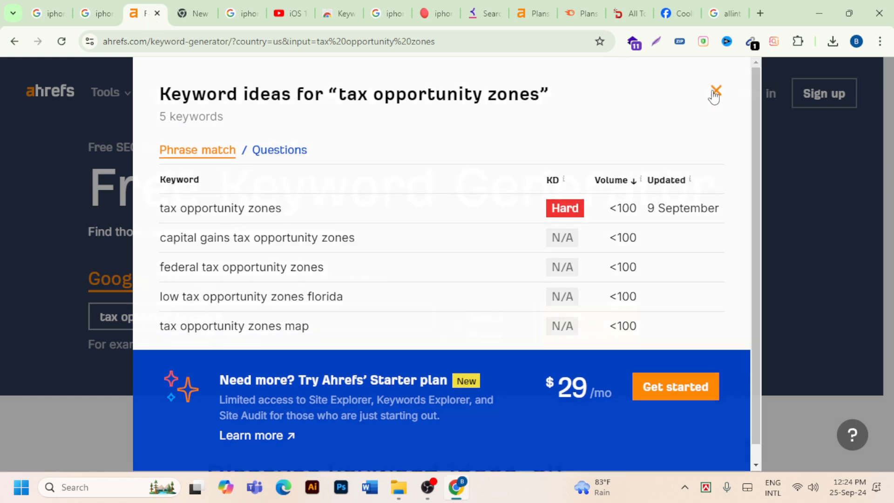
pyautogui.click(715, 92)
pyautogui.moveTo(259, 319); pyautogui.dragTo(108, 320)
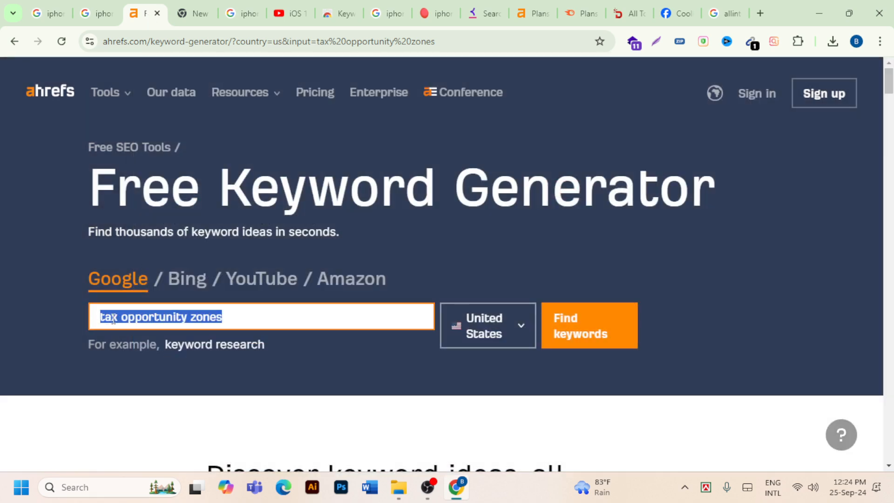
pyautogui.rightClick(108, 320)
pyautogui.click(150, 88)
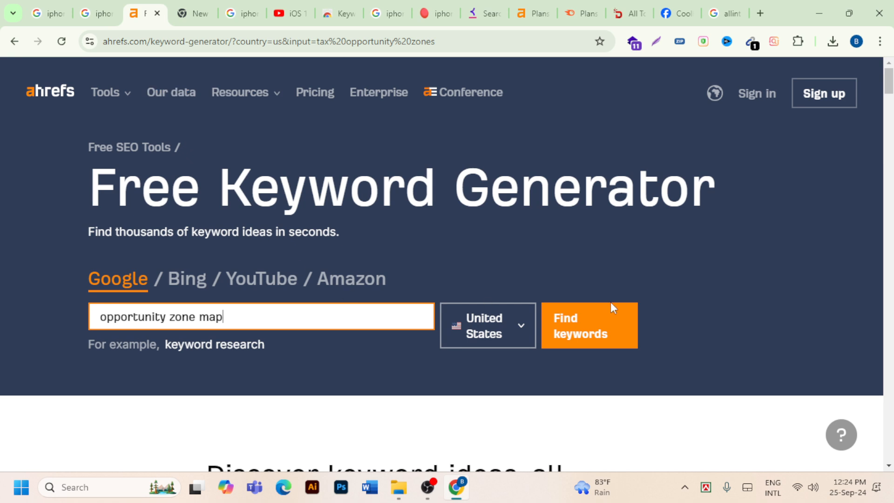
pyautogui.click(608, 322)
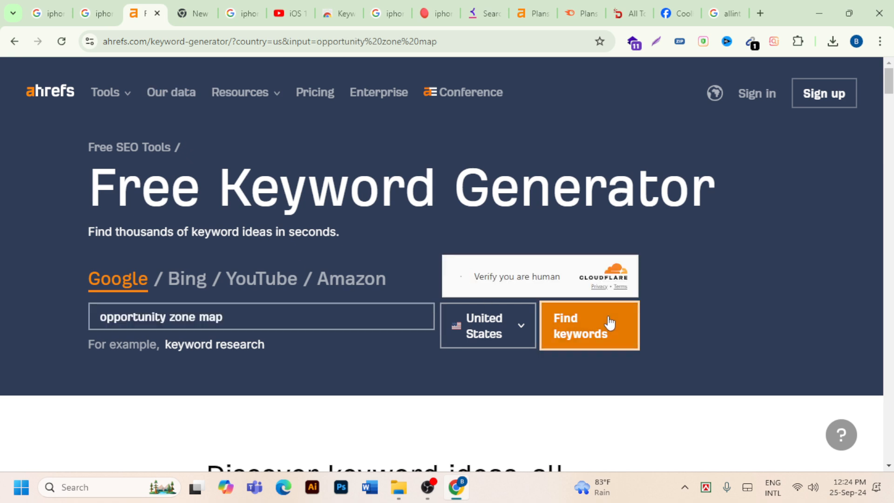
pyautogui.click(460, 278)
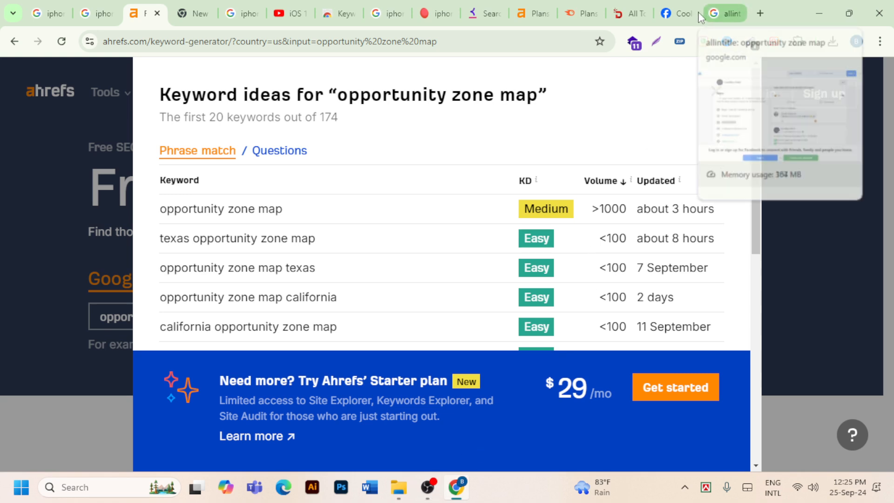
# - Copy and remove the "allintitle:" prefix from the Google query, then search "opportunity zone map" alone and show the number of results
pyautogui.click(718, 19)
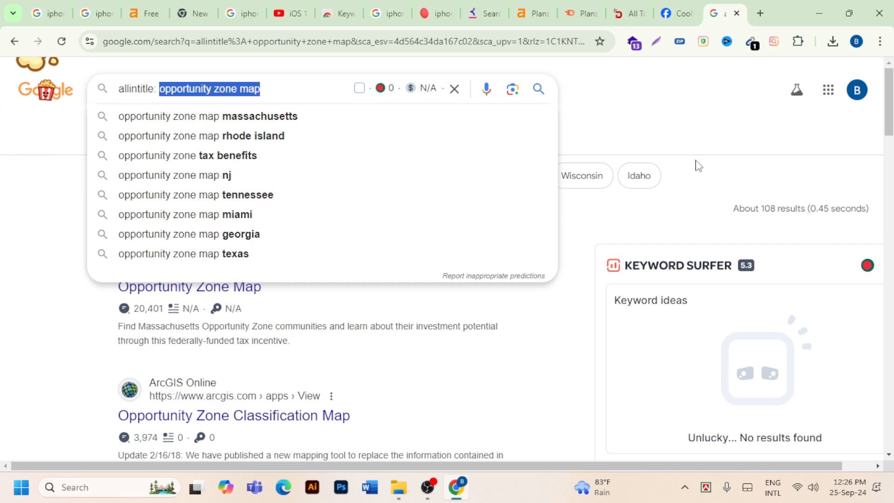
pyautogui.click(322, 96)
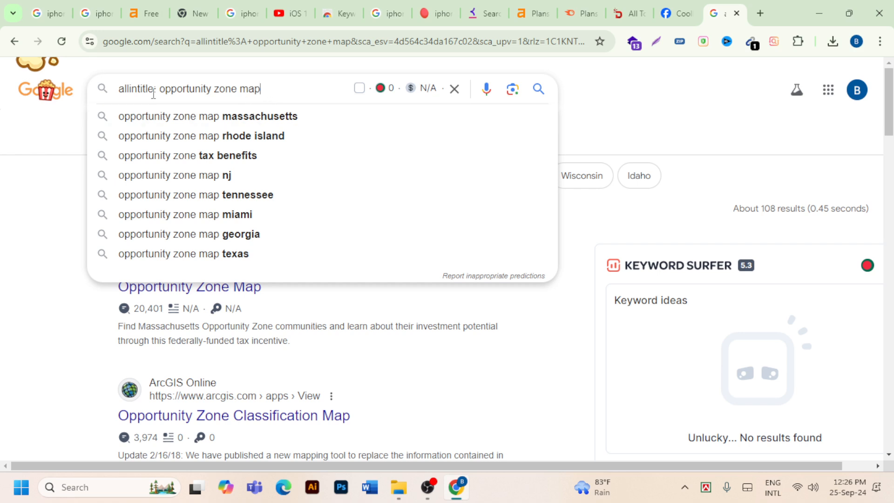
pyautogui.moveTo(158, 88); pyautogui.dragTo(116, 88)
pyautogui.rightClick(122, 88)
pyautogui.click(160, 167)
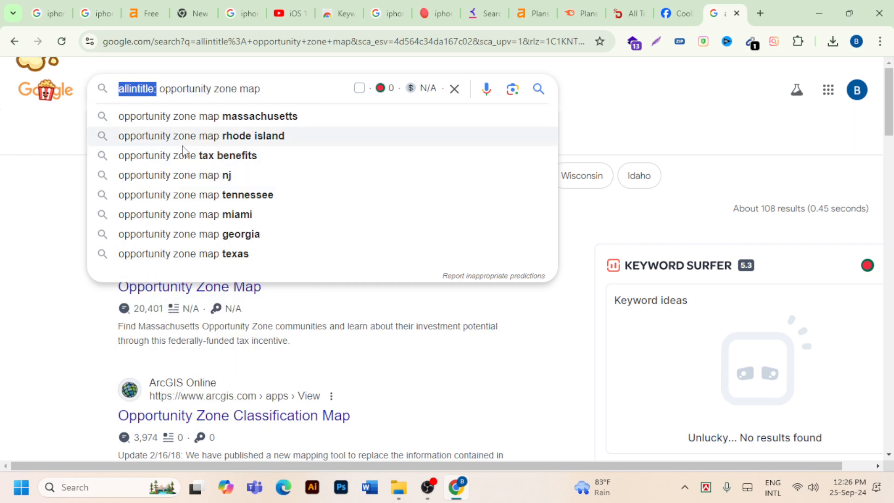
pyautogui.press('BackSpace')
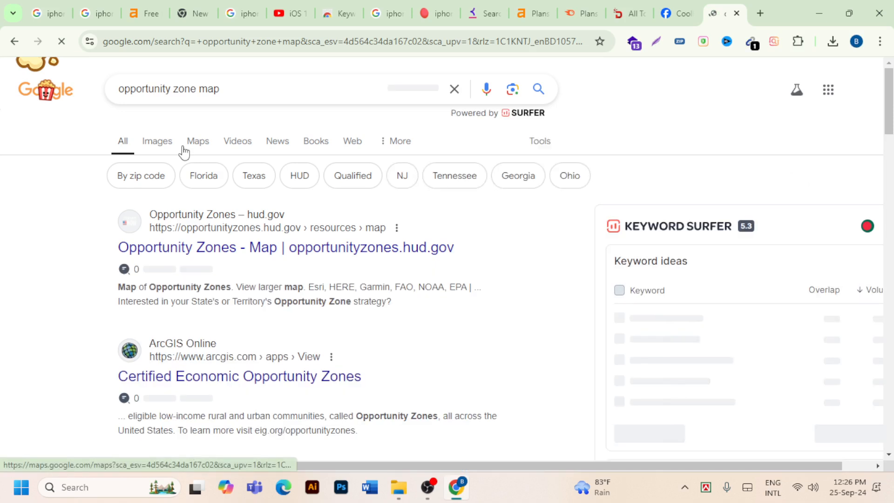
pyautogui.click(538, 143)
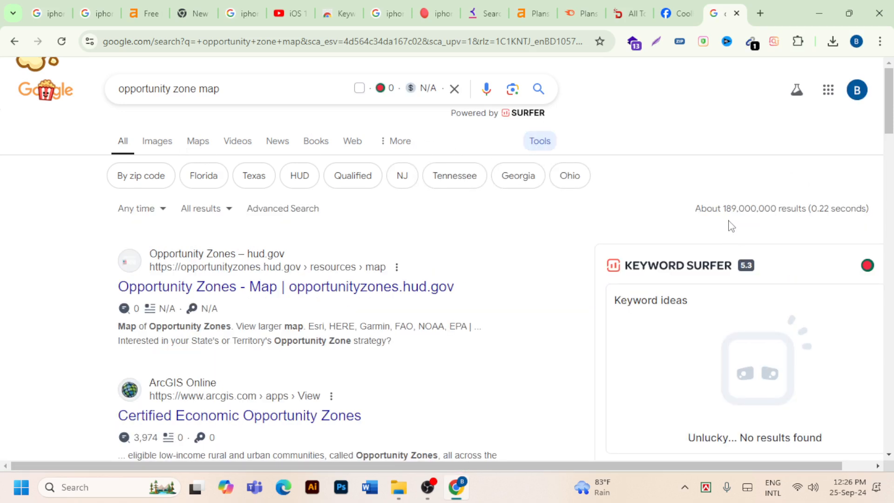
# - Paste "allintitle:" back before "opportunity zone map", show the number of results, and compare them with the keyword's difficulty and volume in Ahrefs
pyautogui.click(121, 90)
pyautogui.hotkey('ctrl', 'v')
pyautogui.press('Return')
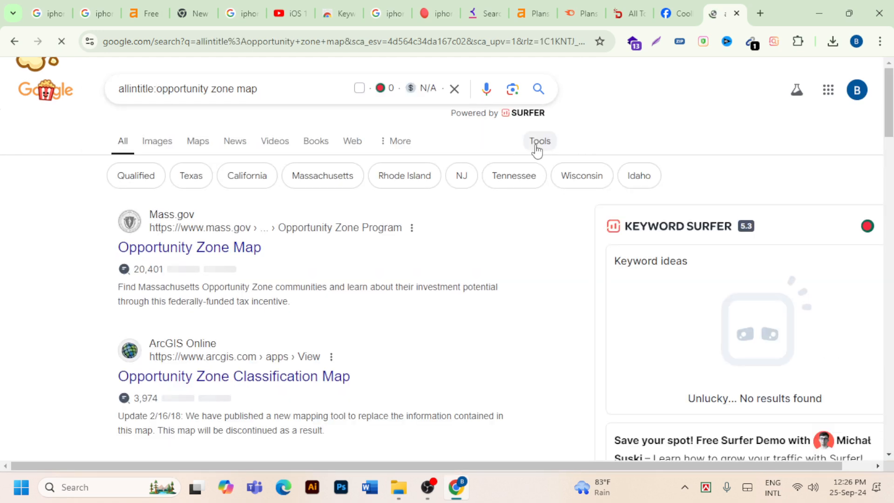
pyautogui.click(542, 142)
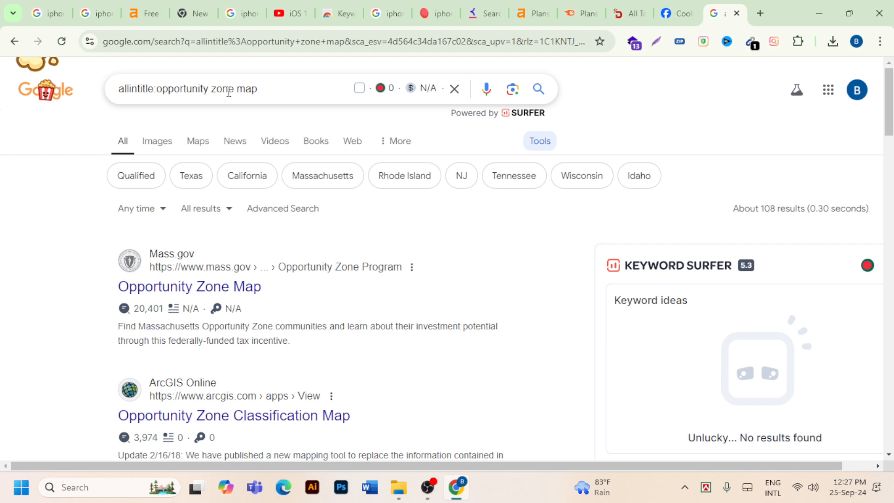
pyautogui.click(150, 13)
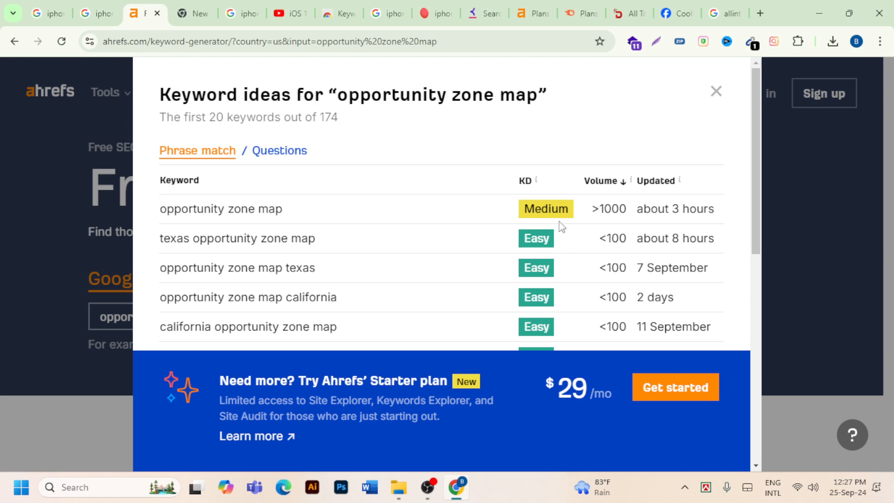
# - Return to the Google allintitle results and open a new incognito window
pyautogui.click(724, 10)
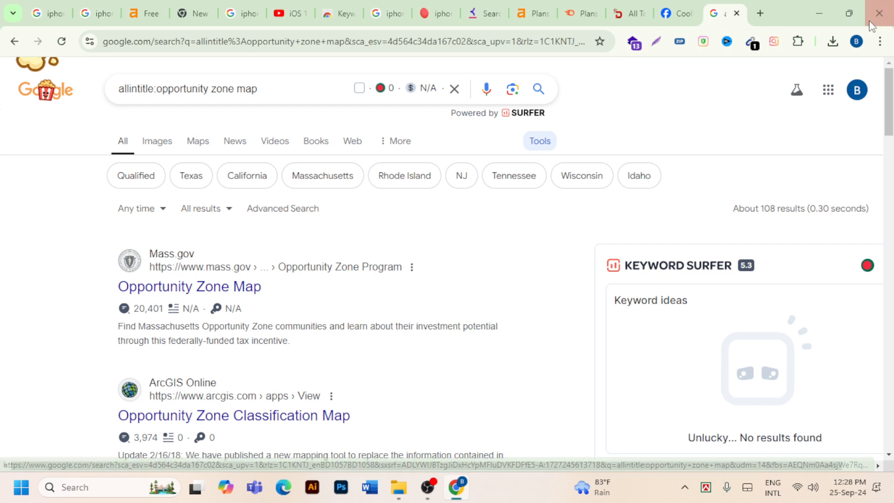
pyautogui.click(880, 41)
pyautogui.click(750, 134)
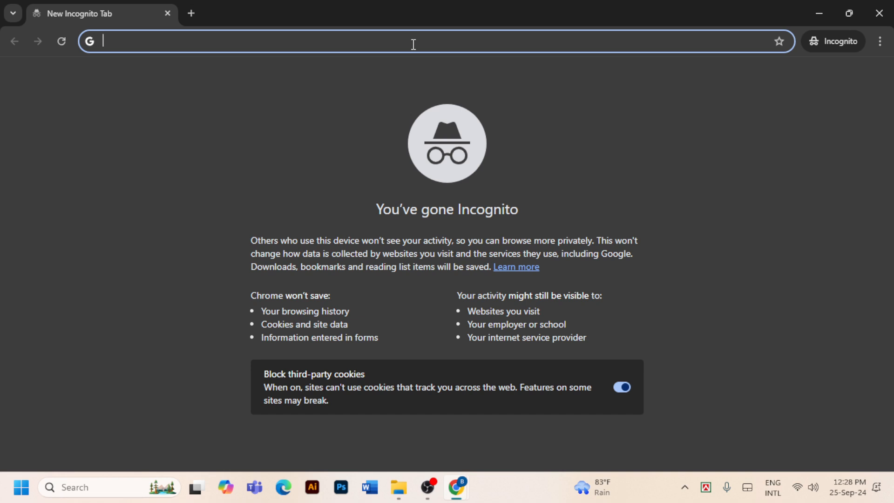
# - Search Google for "fiverr freelancing" in the incognito window and dismiss the English results suggestion
pyautogui.write('fiv')
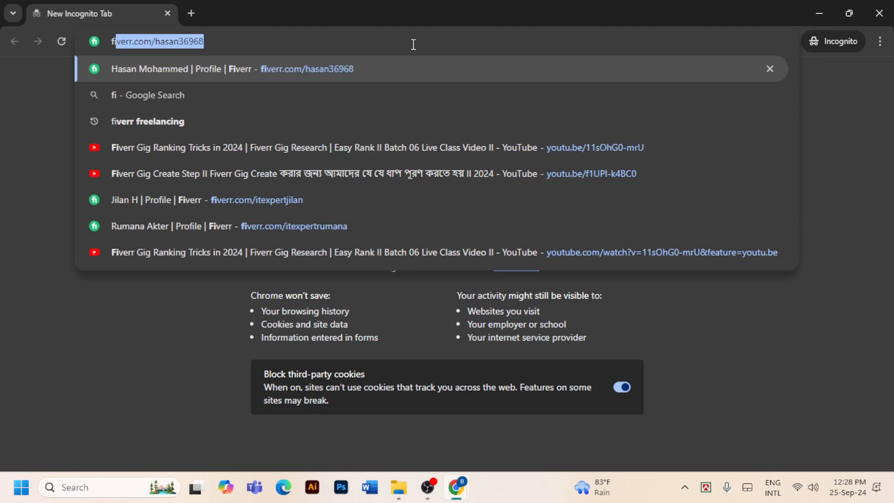
pyautogui.write('err ')
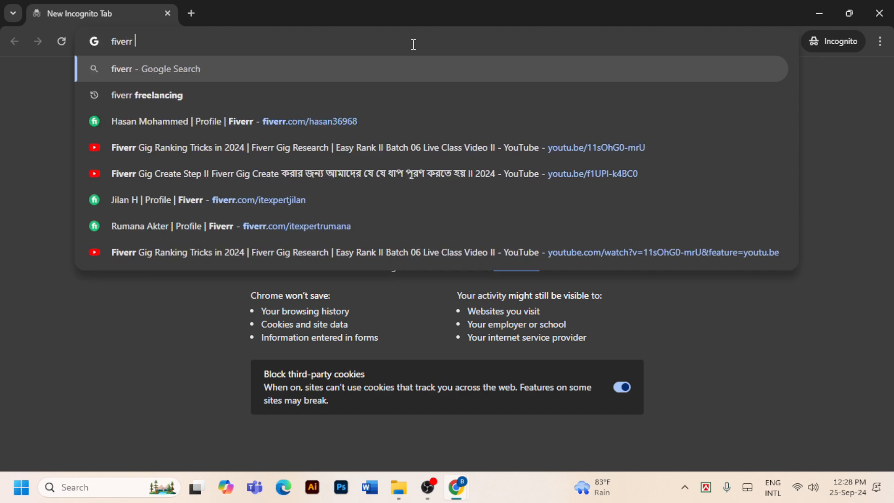
pyautogui.write('freelancing')
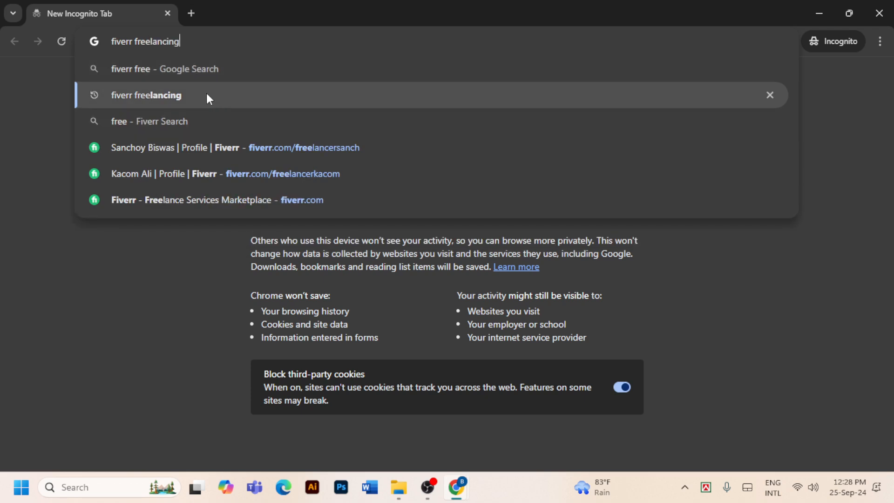
pyautogui.click(206, 95)
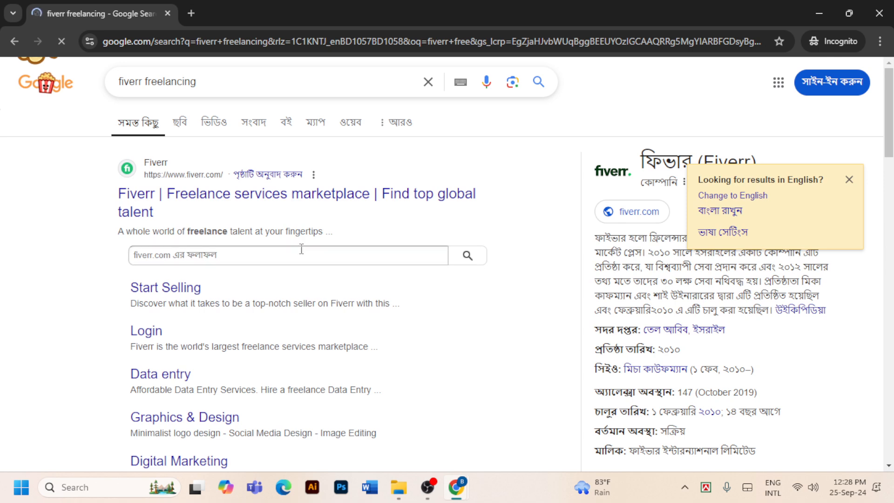
pyautogui.click(848, 180)
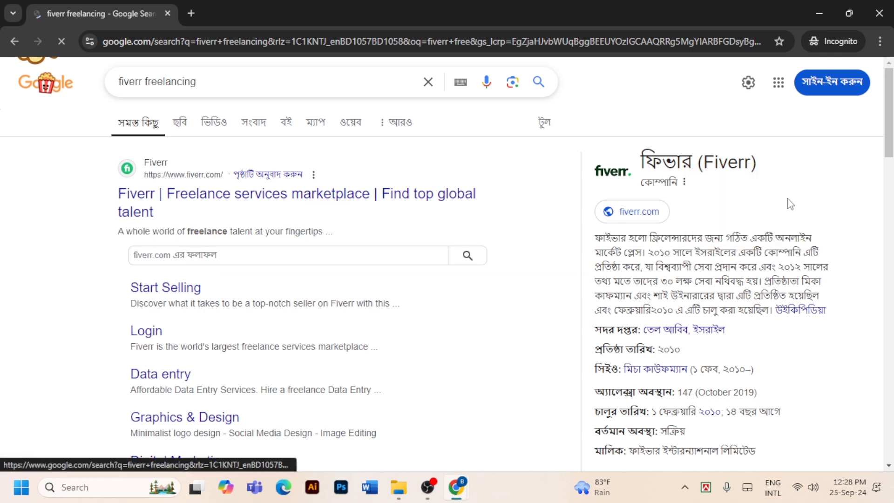
# - Open the Fiverr website from the results, dismiss the account creation dialog, and search its services for "keyword research"
pyautogui.click(312, 196)
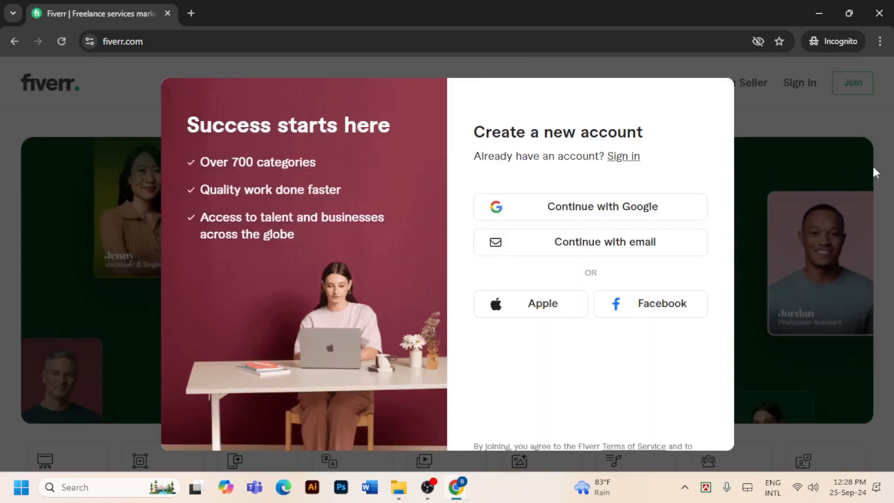
pyautogui.click(806, 131)
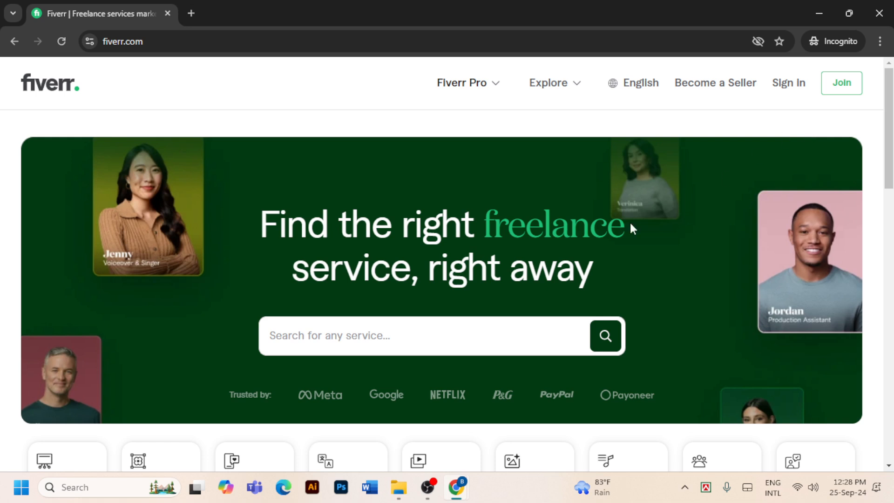
pyautogui.scroll(-3, 336, 387)
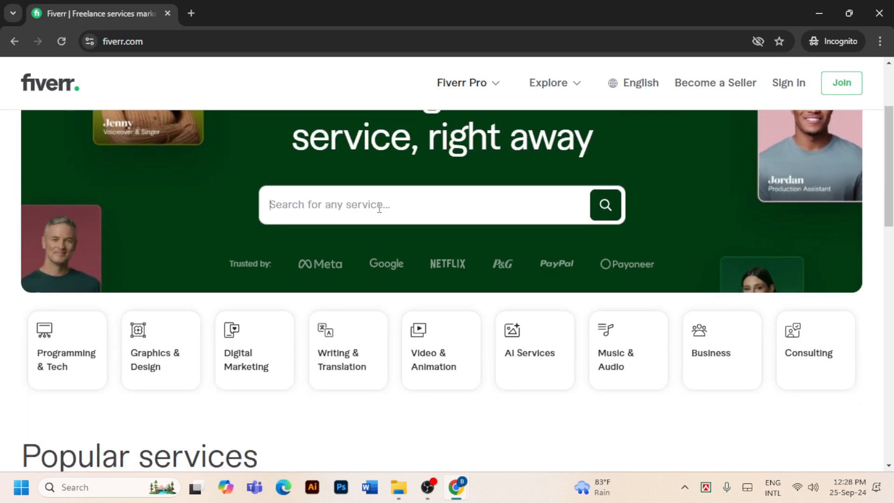
pyautogui.write('keyword')
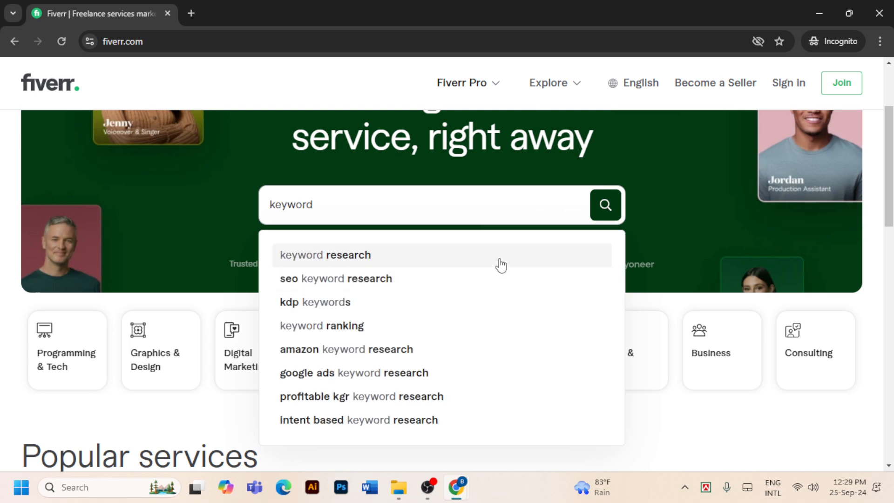
pyautogui.click(374, 266)
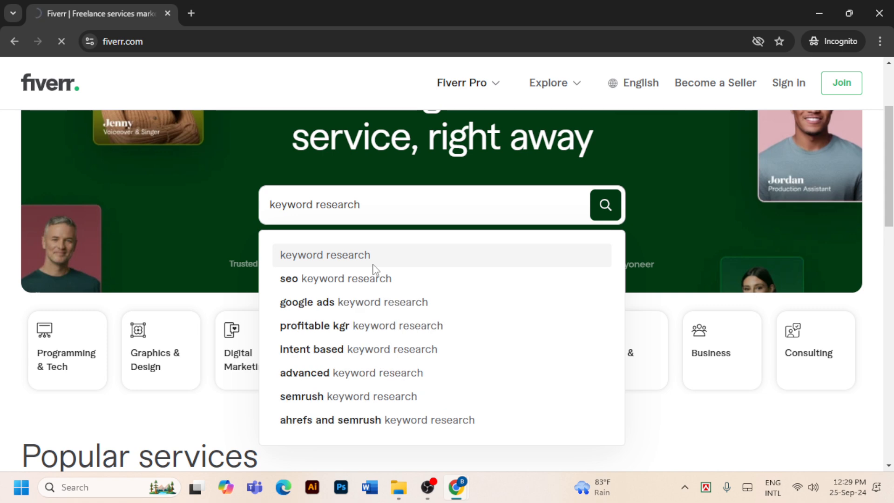
# - Examine the titles, ratings and starting prices of the gigs listed for keyword research
pyautogui.scroll(-4, 347, 265)
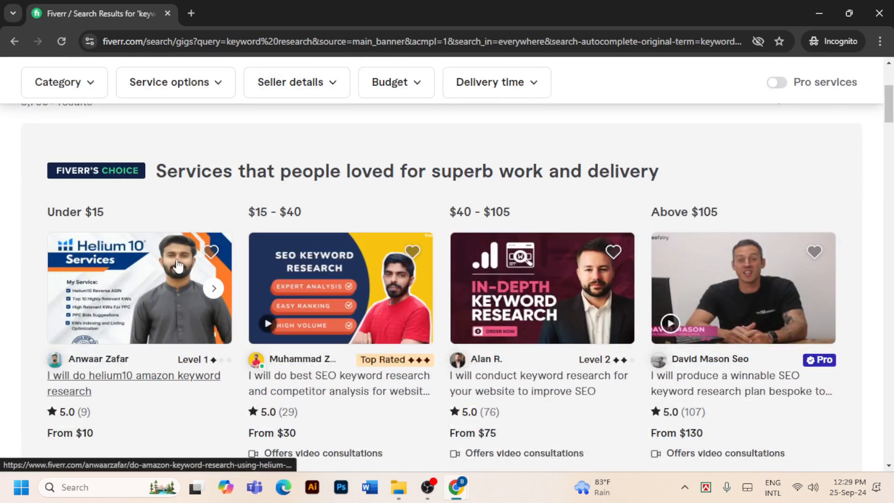
pyautogui.scroll(3, 46, 235)
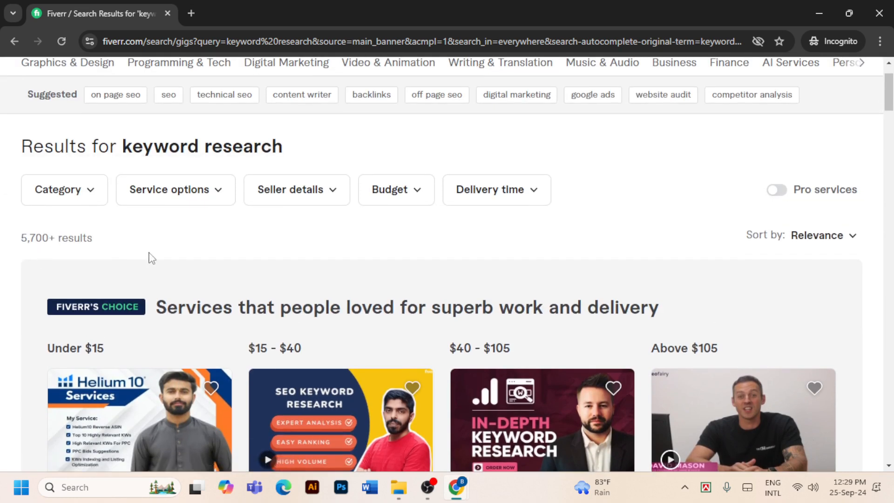
pyautogui.scroll(-3, 329, 303)
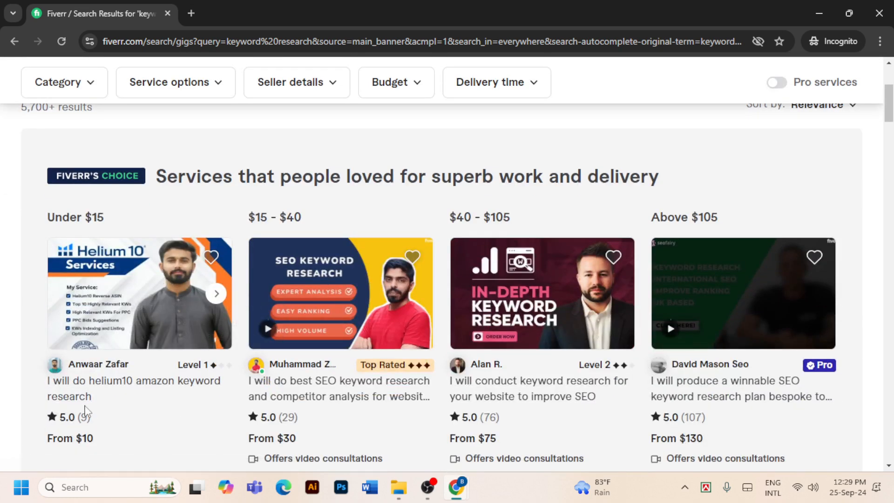
pyautogui.scroll(-2, 571, 426)
pyautogui.scroll(-4, 570, 426)
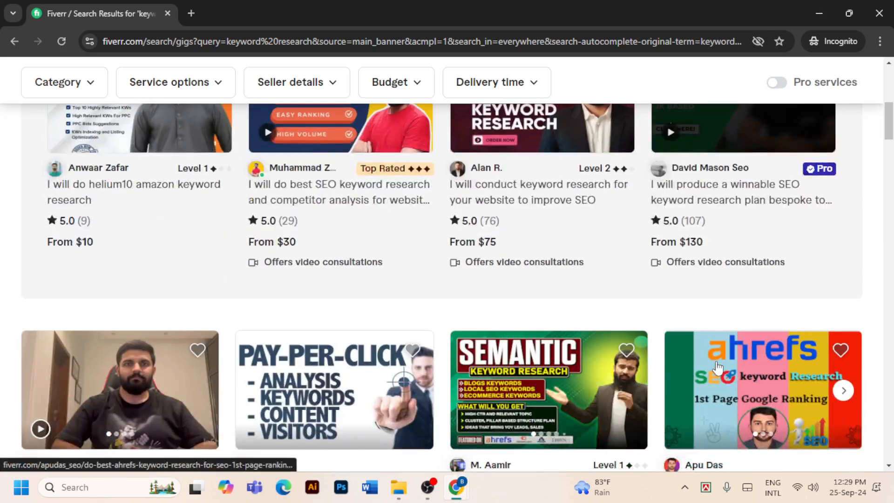
pyautogui.scroll(-3, 714, 368)
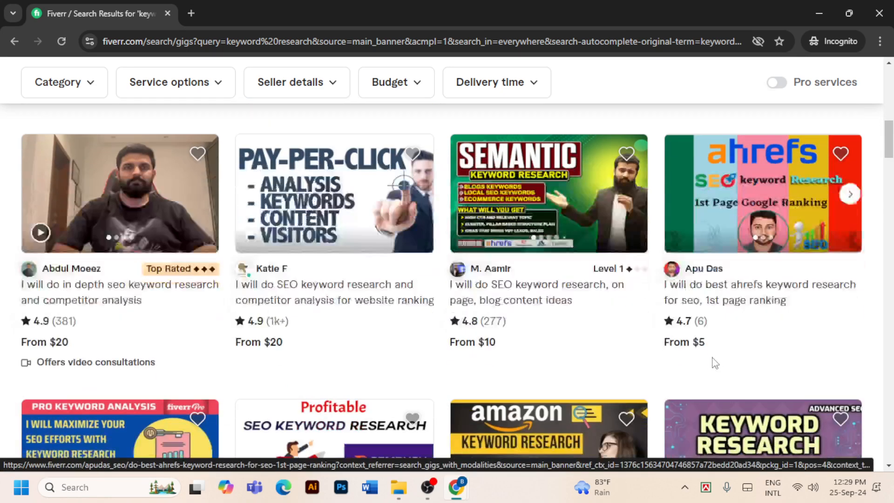
pyautogui.scroll(-1, 497, 373)
pyautogui.scroll(-4, 497, 373)
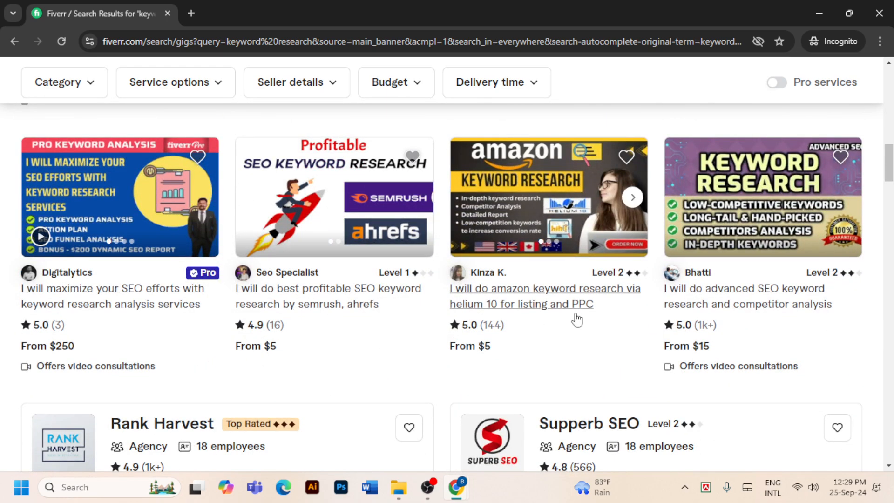
pyautogui.scroll(-8, 577, 321)
pyautogui.scroll(-3, 577, 321)
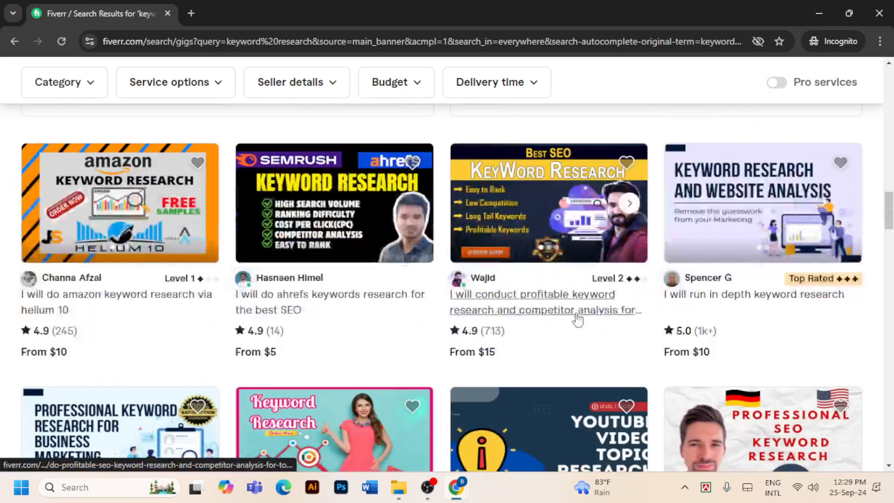
pyautogui.scroll(-4, 744, 279)
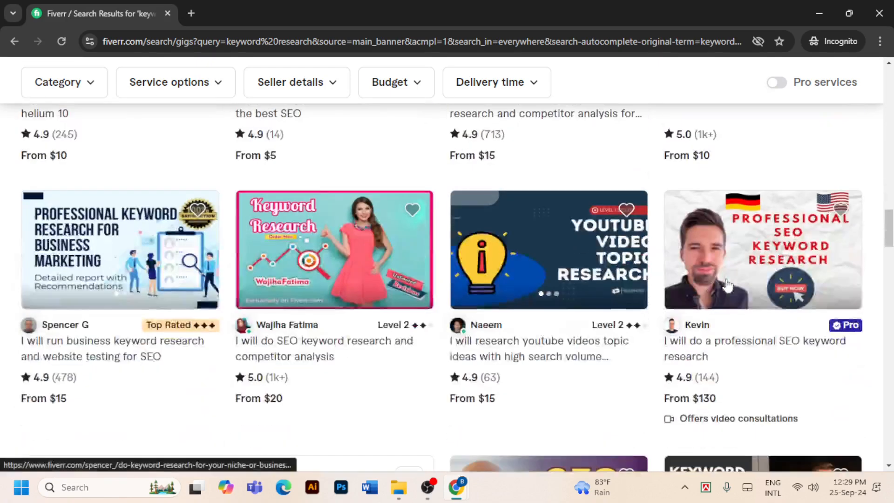
pyautogui.scroll(3, 704, 303)
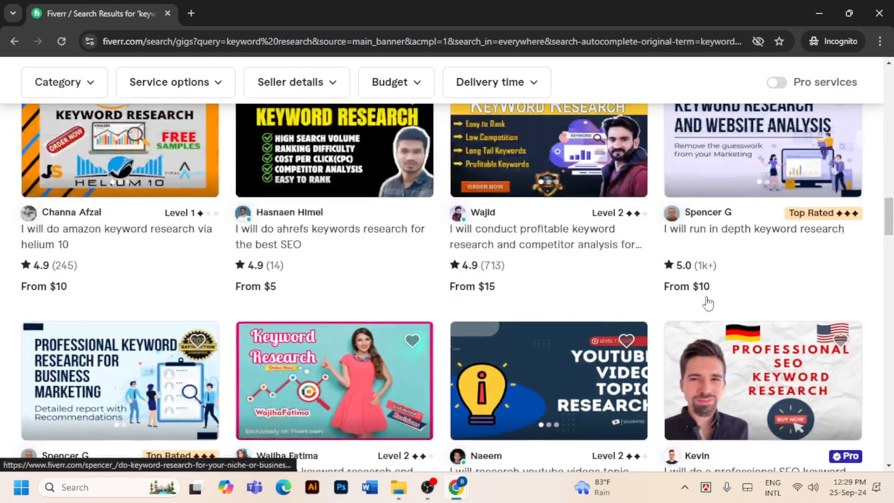
# - Open the gig "I will run in depth keyword research", view its Standard and Premium packages, and return to the search results
pyautogui.click(707, 231)
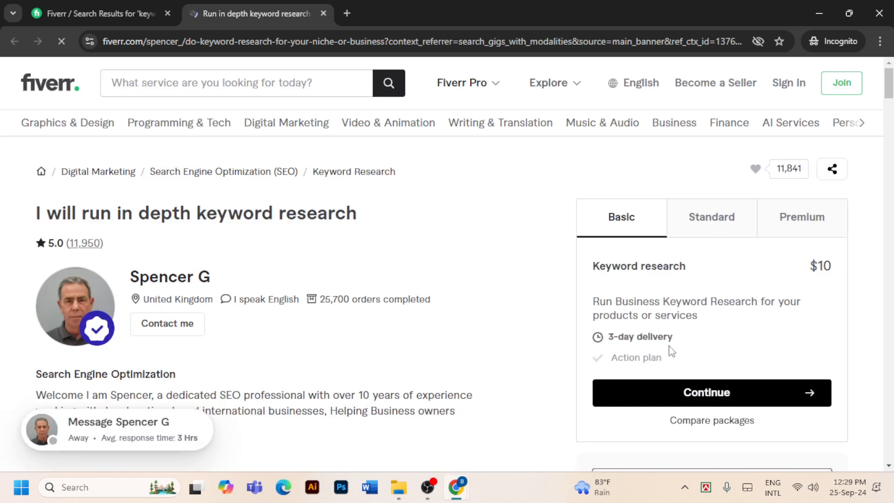
pyautogui.click(718, 221)
pyautogui.click(798, 220)
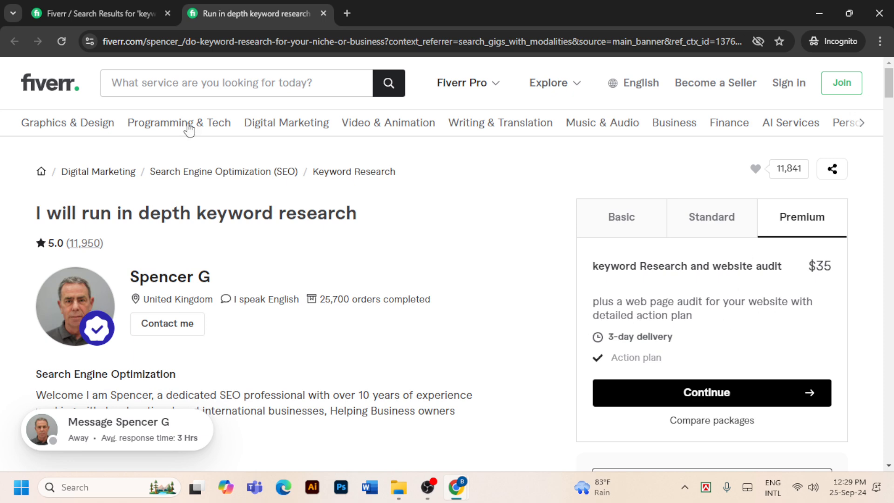
pyautogui.click(99, 16)
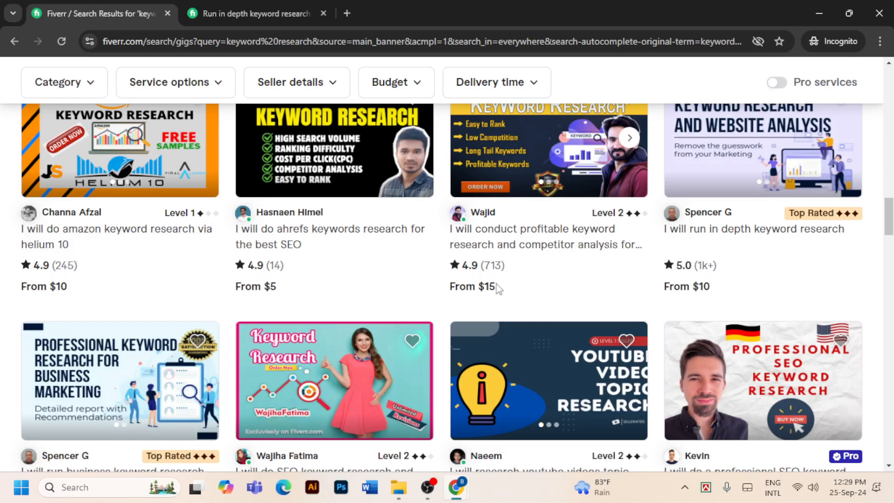
# - Compare more gigs' prices, view the Basic package of "I will provide the best keyword research for seo", and return to the results
pyautogui.scroll(6, 497, 287)
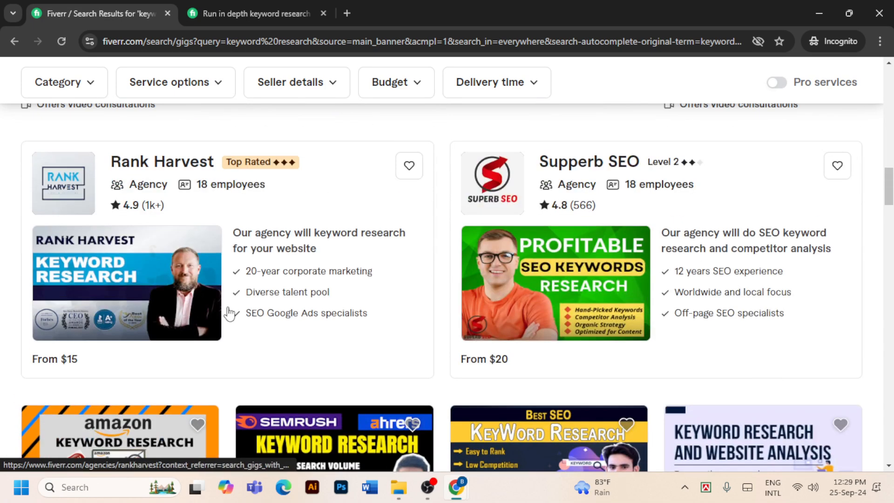
pyautogui.scroll(7, 237, 312)
pyautogui.scroll(1, 571, 346)
pyautogui.scroll(5, 572, 345)
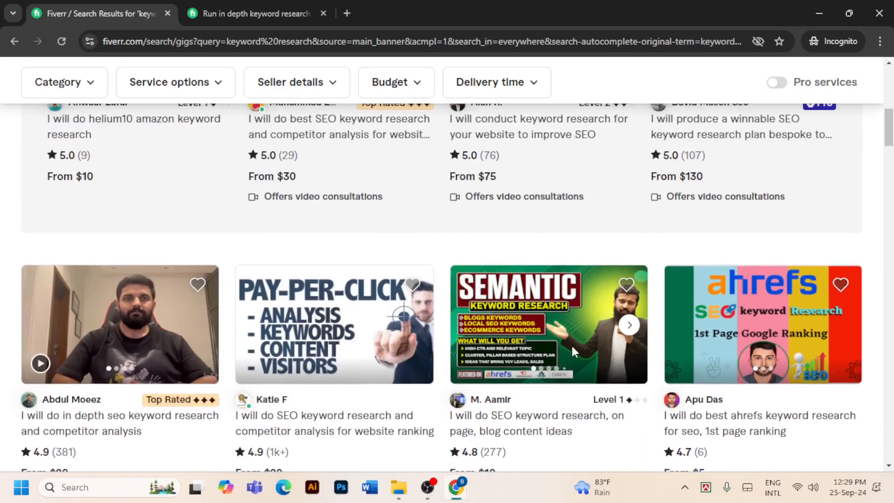
pyautogui.scroll(2, 570, 343)
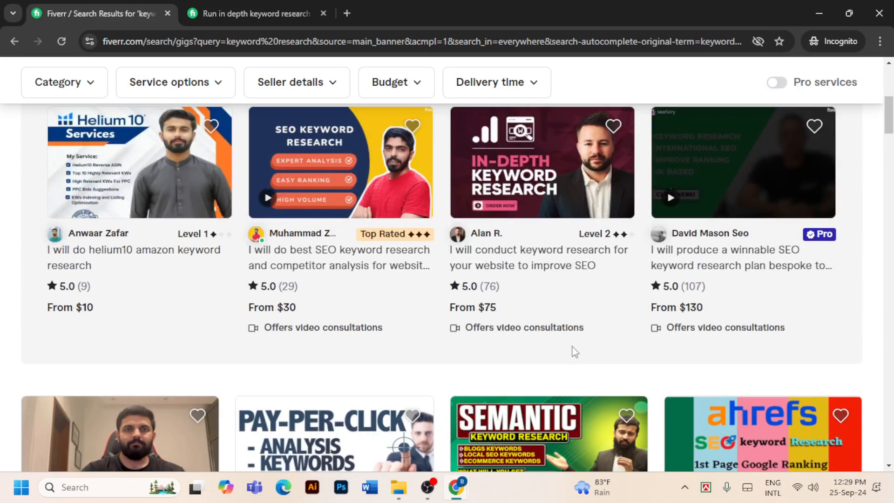
pyautogui.scroll(-16, 418, 279)
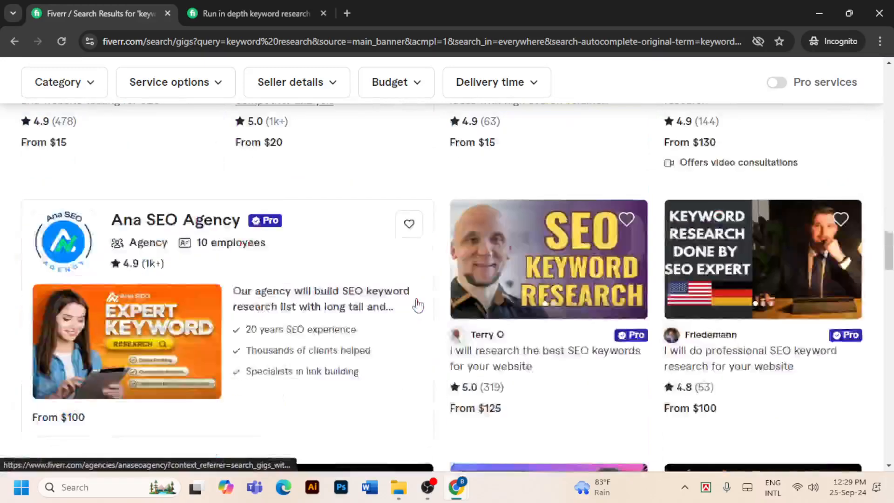
pyautogui.scroll(-7, 418, 305)
pyautogui.scroll(-2, 417, 305)
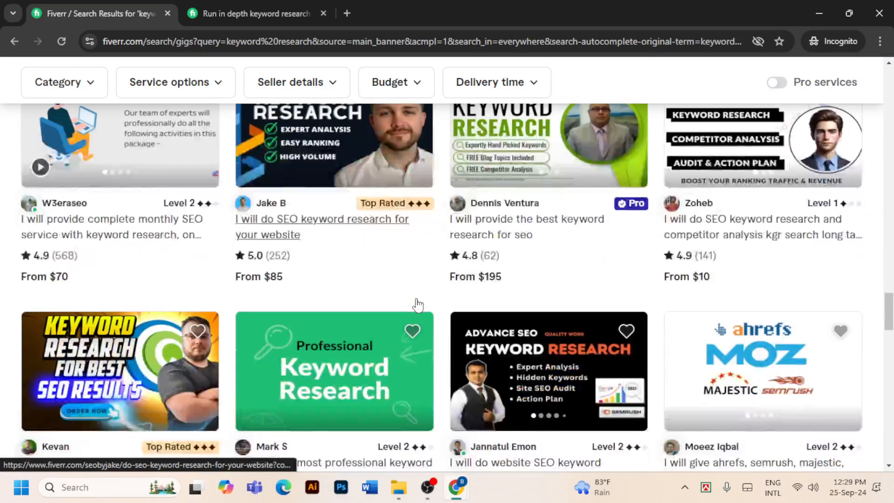
pyautogui.scroll(-2, 418, 305)
pyautogui.scroll(4, 417, 305)
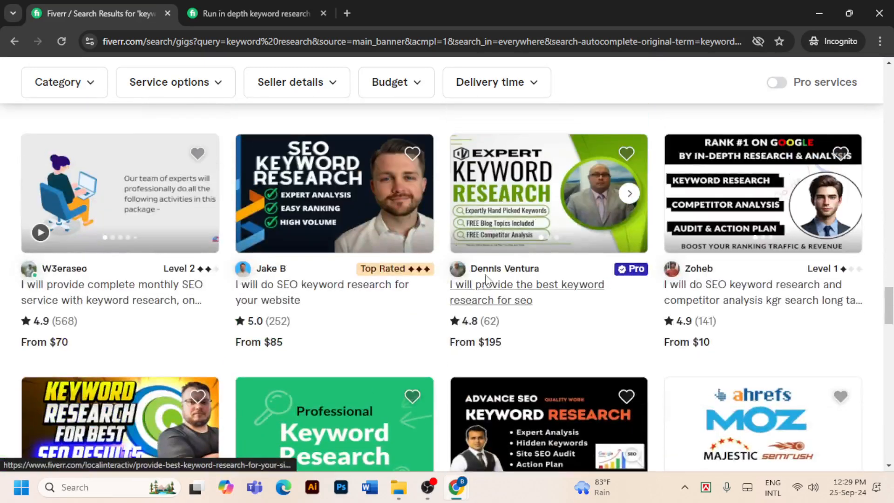
pyautogui.click(486, 283)
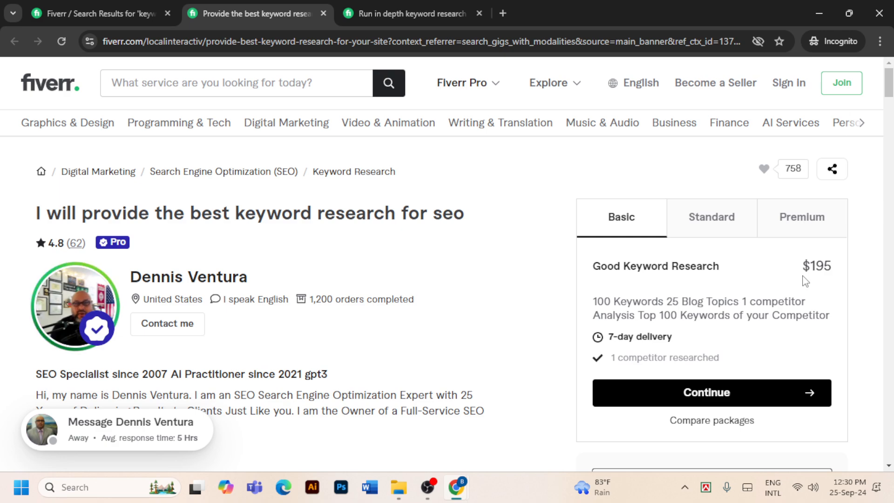
pyautogui.click(85, 15)
# - Examine the remaining keyword research gigs on the first results page and go back to the Fiverr search field
pyautogui.scroll(-3, 396, 306)
pyautogui.scroll(-8, 396, 306)
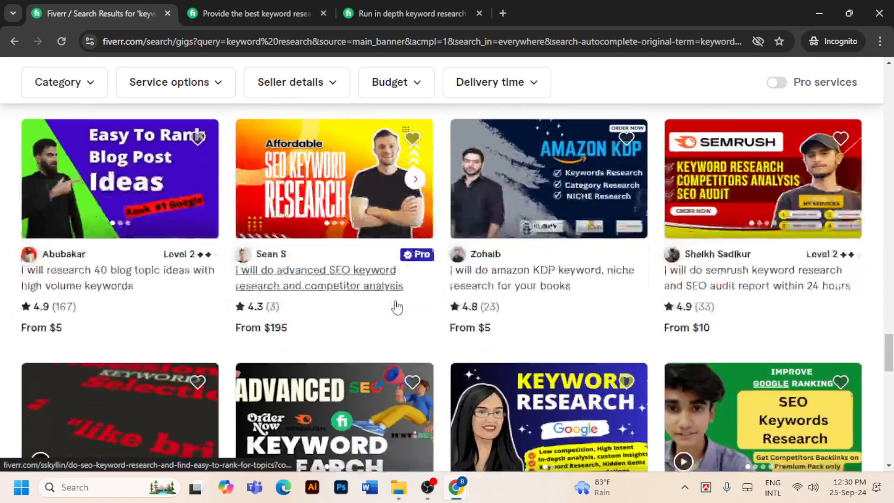
pyautogui.scroll(-3, 396, 306)
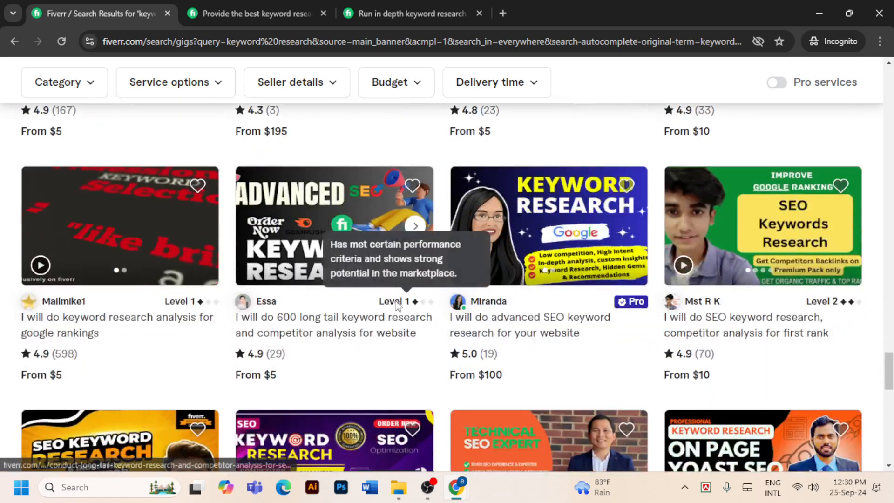
pyautogui.scroll(-7, 723, 315)
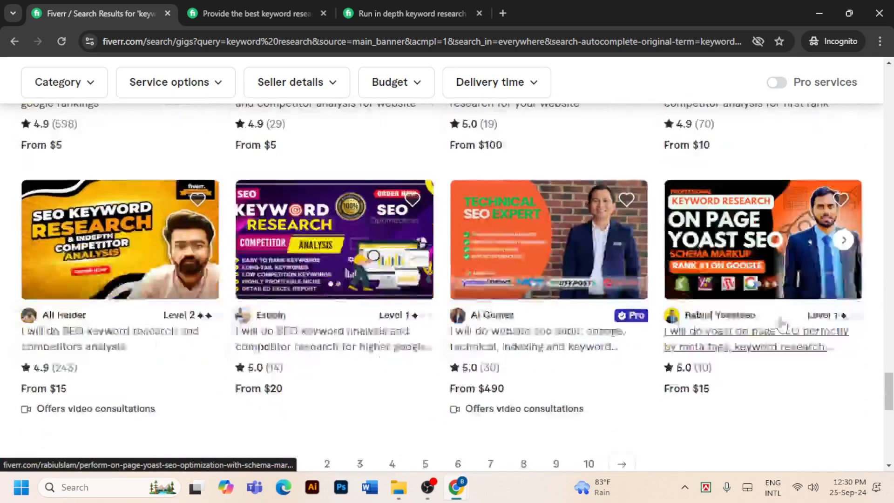
pyautogui.scroll(13, 605, 289)
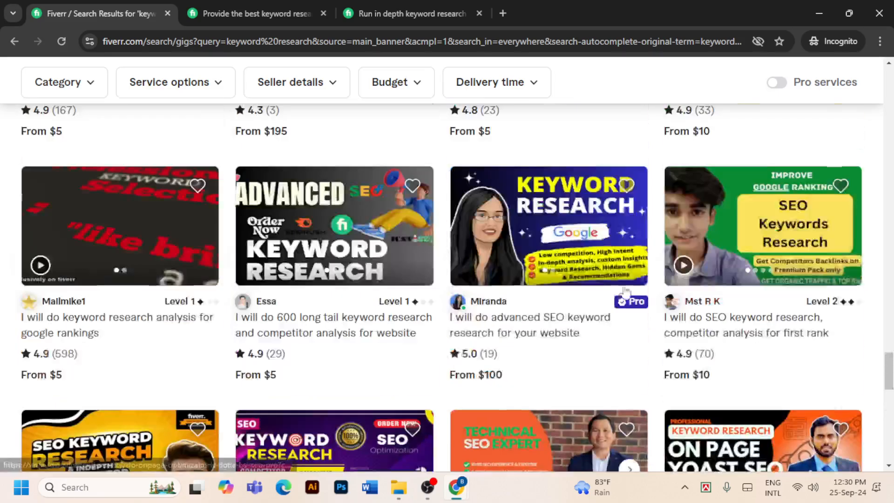
pyautogui.scroll(10, 638, 332)
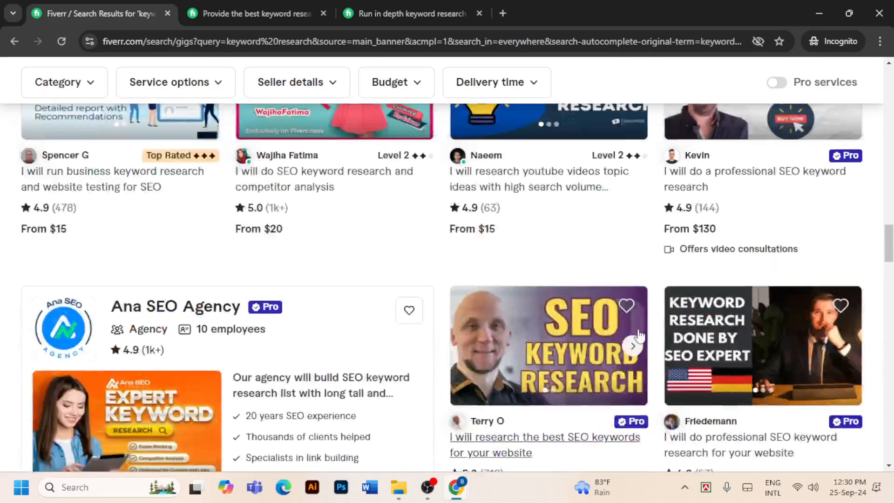
pyautogui.scroll(15, 638, 332)
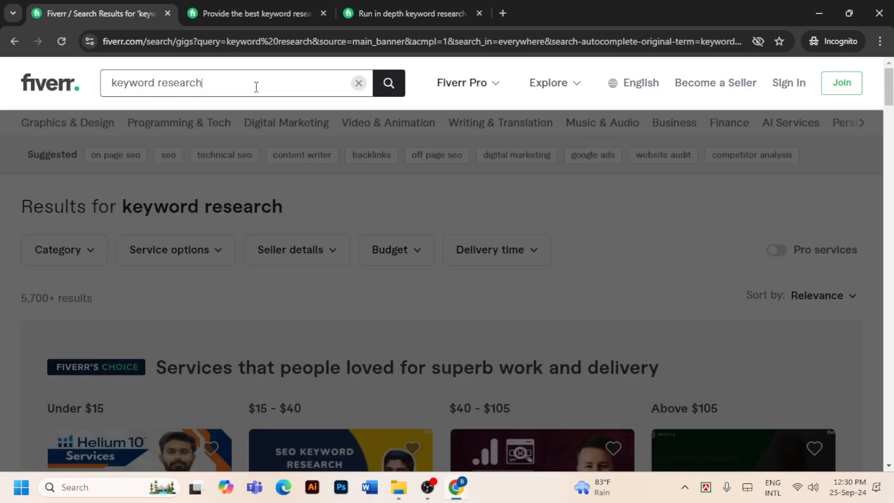
# - Search Fiverr for the suggested term "seo keyword research" and view the Fiverr's Choice gigs by price range
pyautogui.click(255, 86)
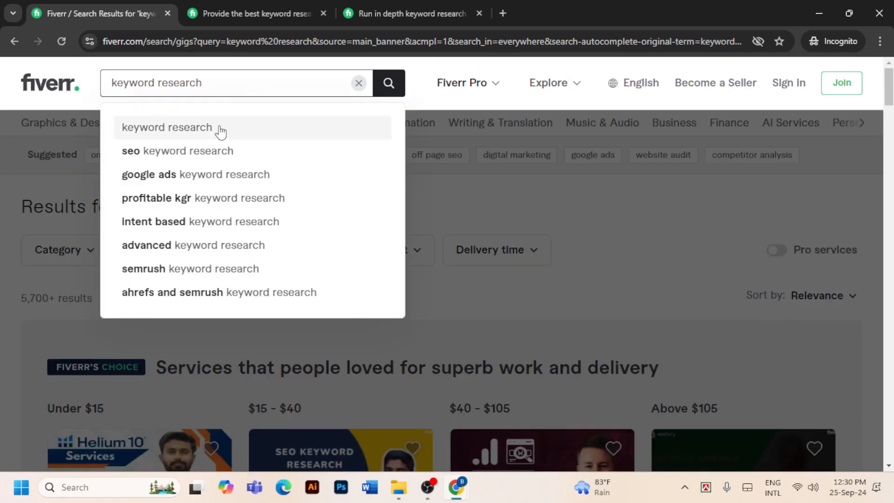
pyautogui.click(219, 150)
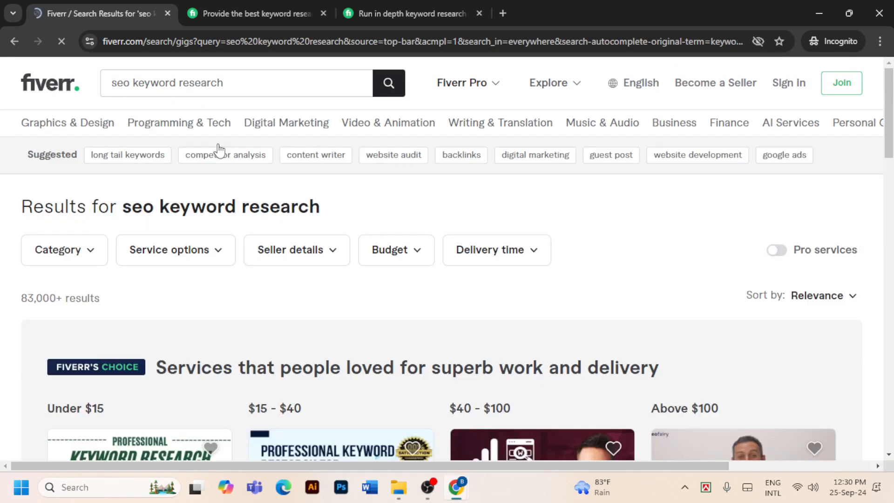
pyautogui.scroll(-5, 322, 387)
pyautogui.scroll(-1, 322, 387)
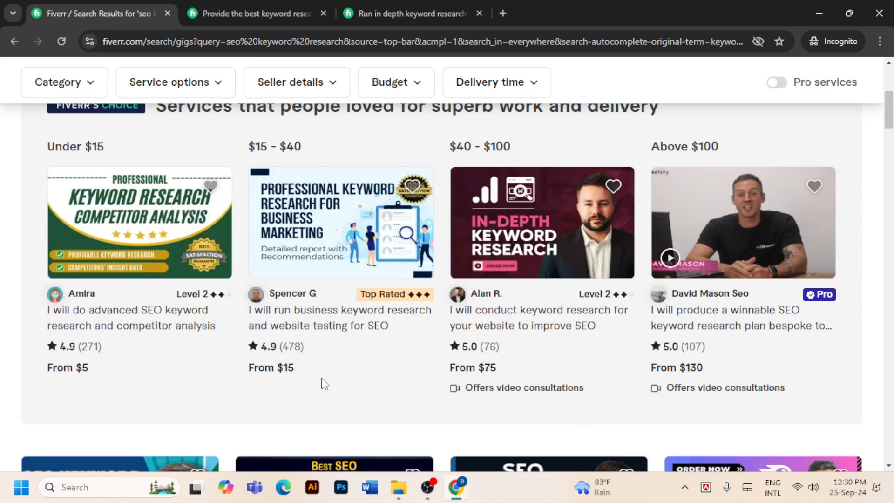
# - Examine the titles, ratings and starting prices of the gigs and agency offers listed for seo keyword research
pyautogui.scroll(-4, 324, 384)
pyautogui.scroll(-3, 324, 379)
pyautogui.scroll(-4, 323, 361)
pyautogui.scroll(-1, 323, 361)
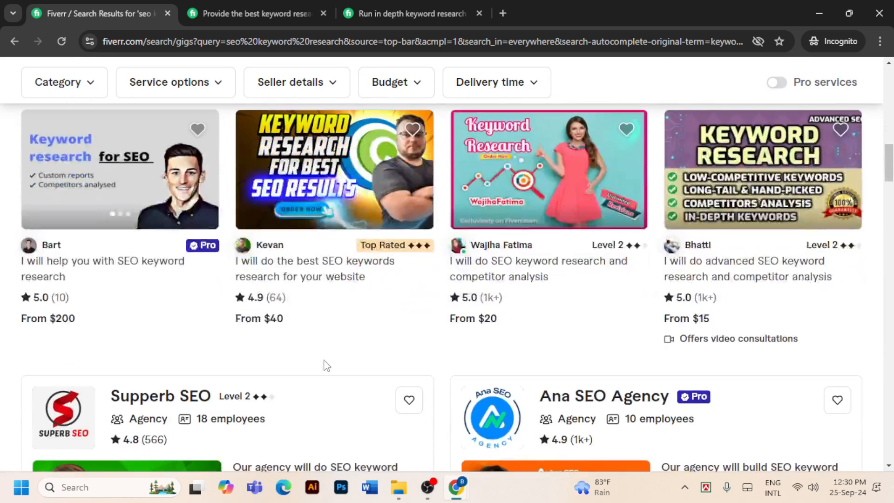
pyautogui.scroll(-1, 326, 363)
pyautogui.scroll(5, 363, 355)
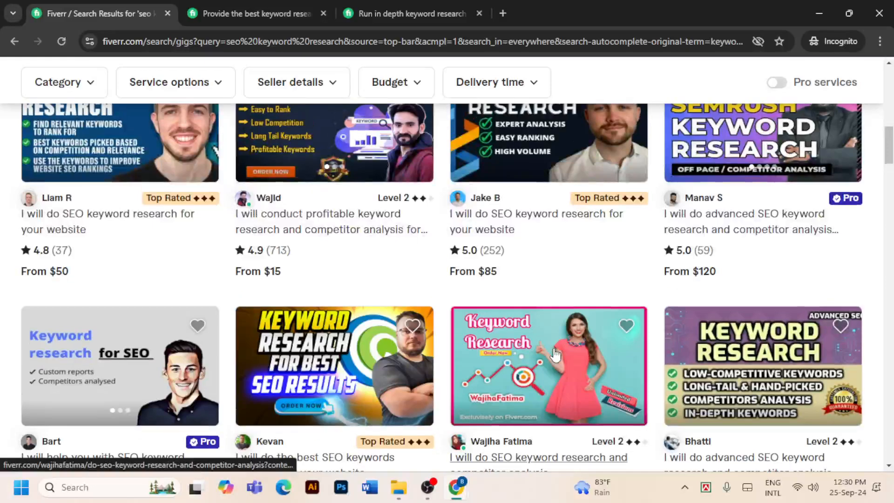
pyautogui.scroll(-10, 555, 355)
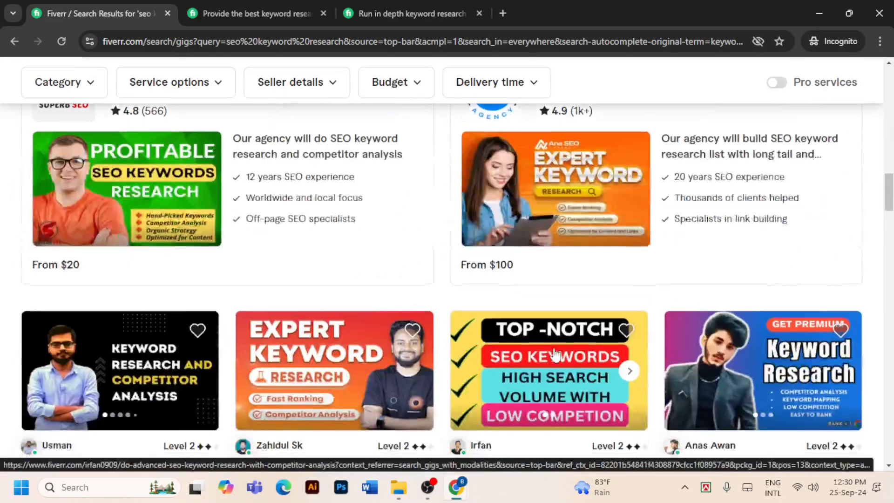
pyautogui.scroll(-1, 554, 355)
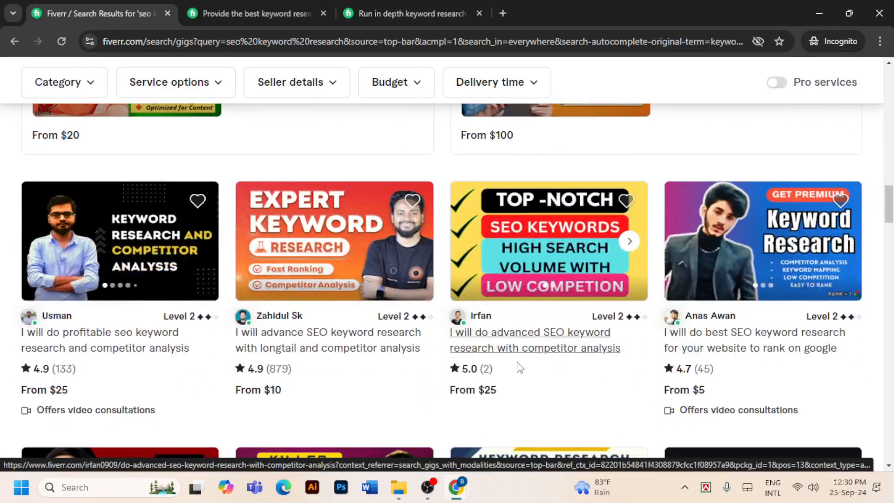
# - Open the gig "I will advance SEO keyword research with longtail and competitor analysis", compare its three packages, and return to the results
pyautogui.click(283, 331)
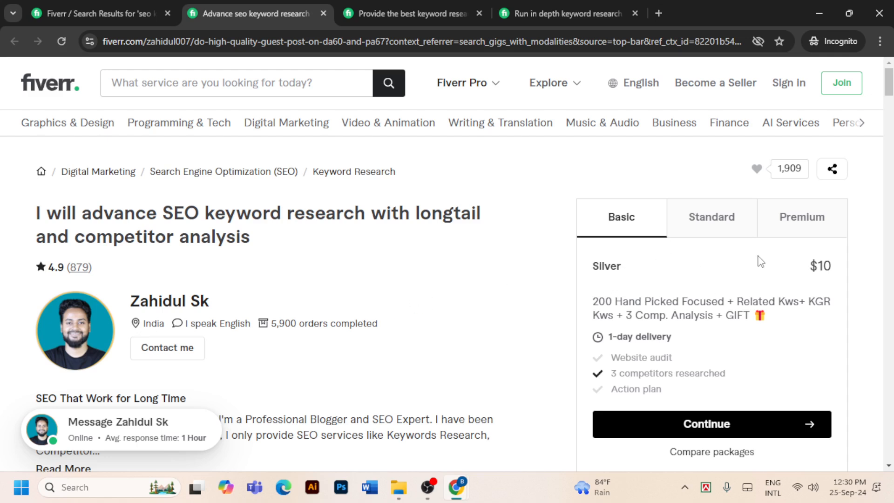
pyautogui.click(710, 233)
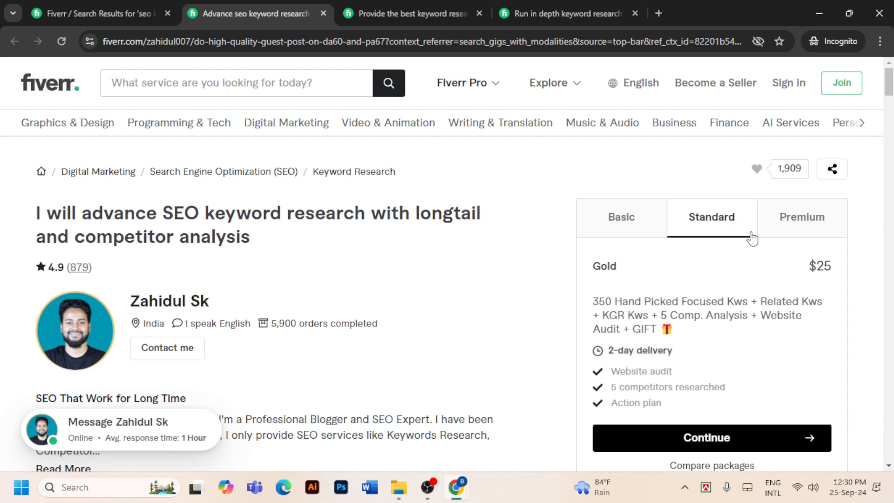
pyautogui.click(794, 228)
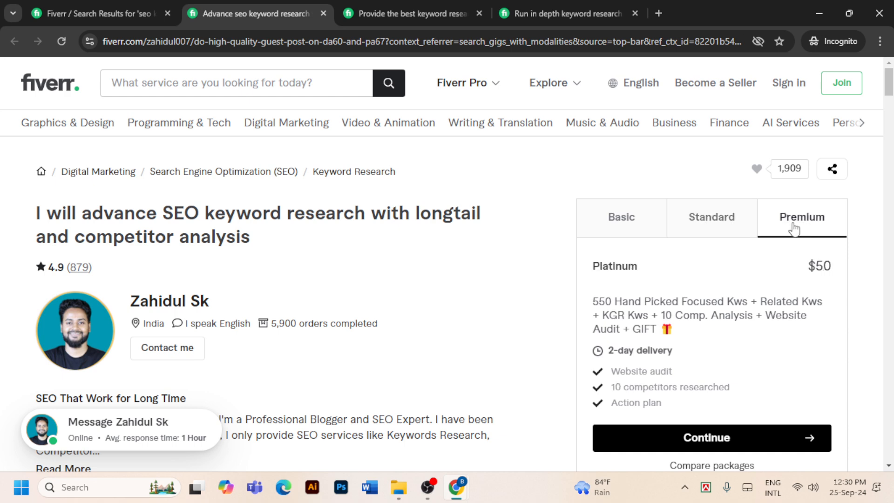
pyautogui.click(719, 224)
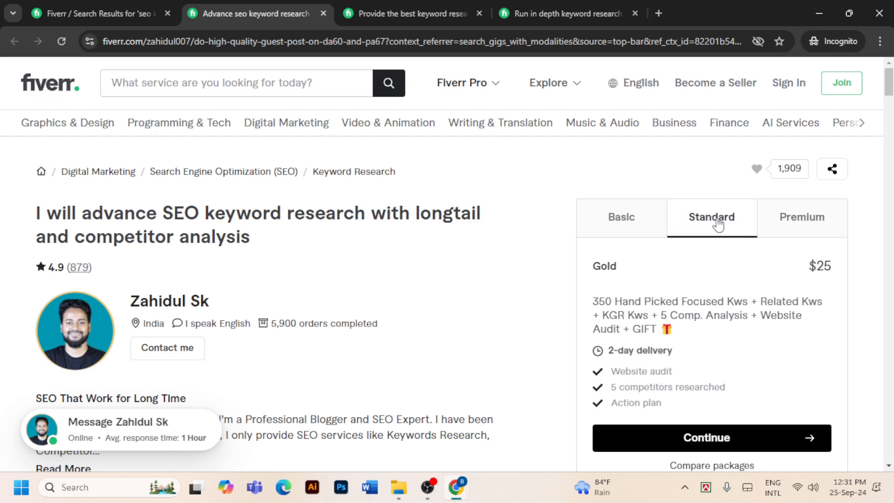
pyautogui.click(636, 230)
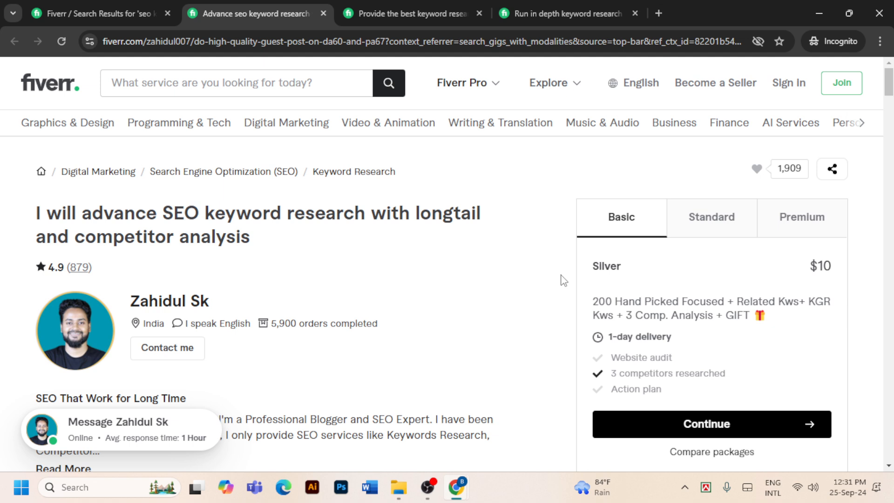
pyautogui.click(105, 5)
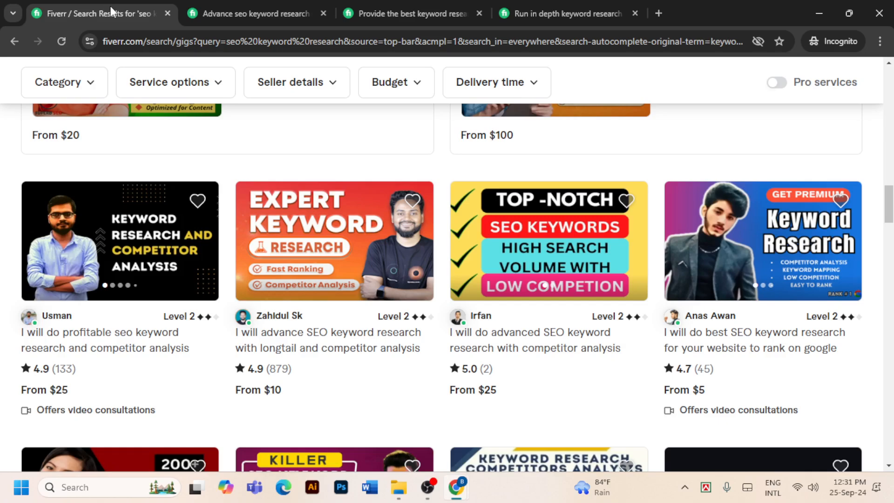
# - Open the gig "I will do easy to rank SEO keyword research and competitor analysis" and view its Standard and Premium packages
pyautogui.scroll(-2, 434, 329)
pyautogui.scroll(-5, 303, 292)
pyautogui.scroll(-5, 304, 292)
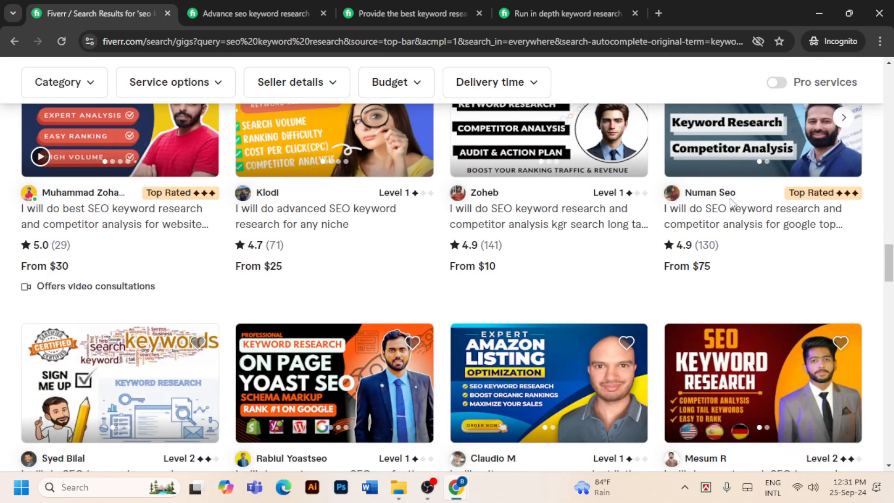
pyautogui.scroll(-3, 529, 263)
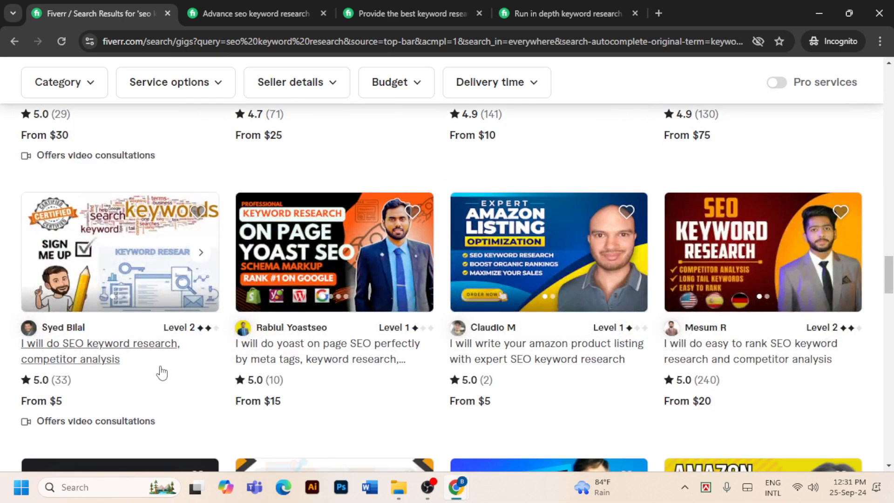
pyautogui.click(709, 345)
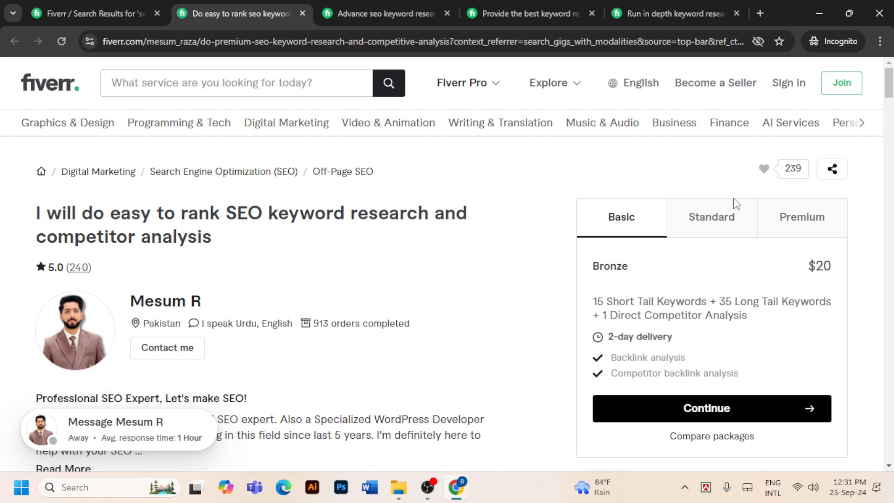
pyautogui.click(711, 222)
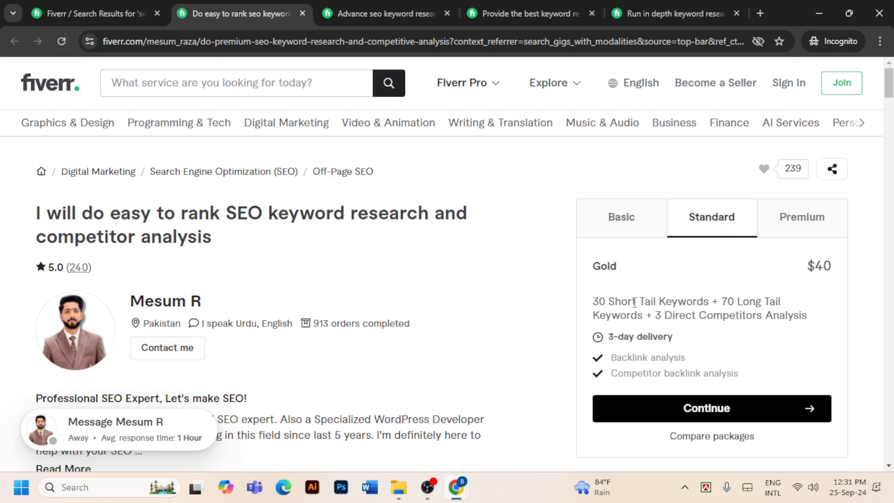
pyautogui.click(788, 223)
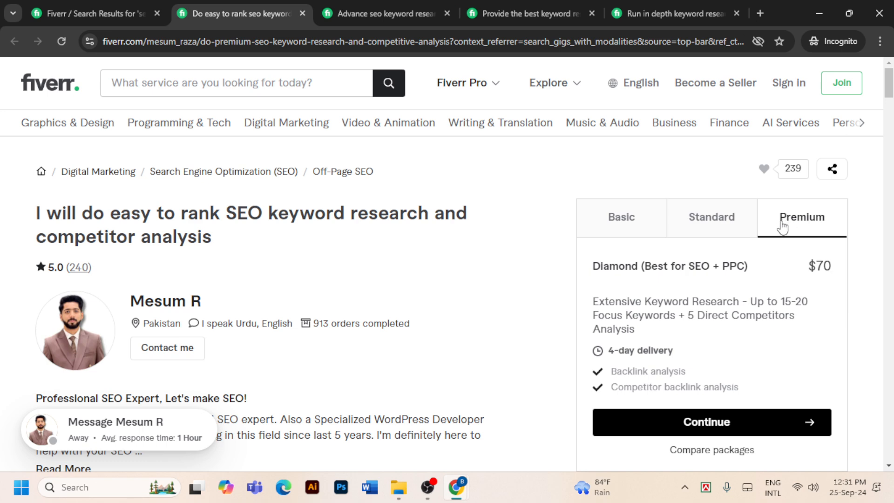
# - Compare the Basic, Standard and Premium packages of the easy-to-rank gig once more and return to the search results
pyautogui.click(710, 226)
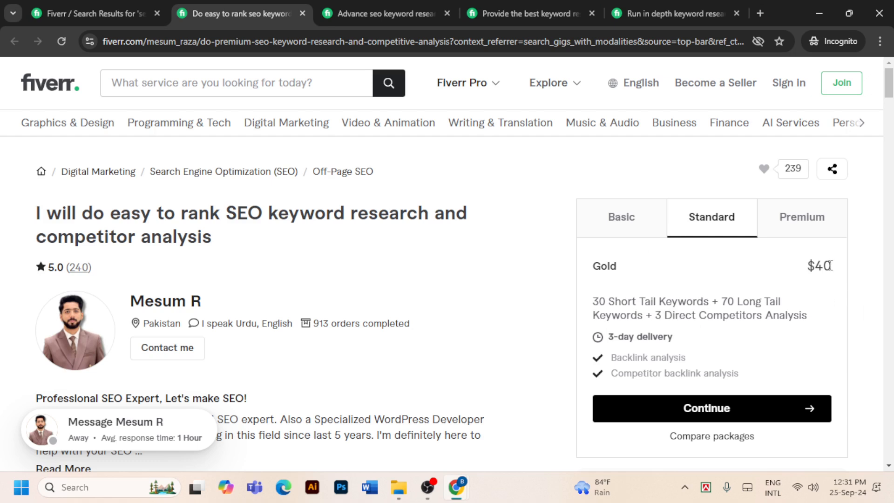
pyautogui.click(605, 218)
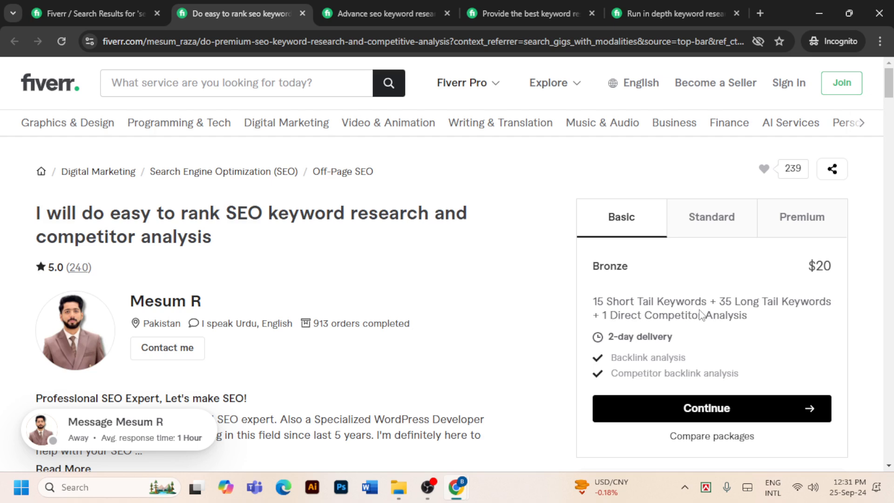
pyautogui.click(723, 216)
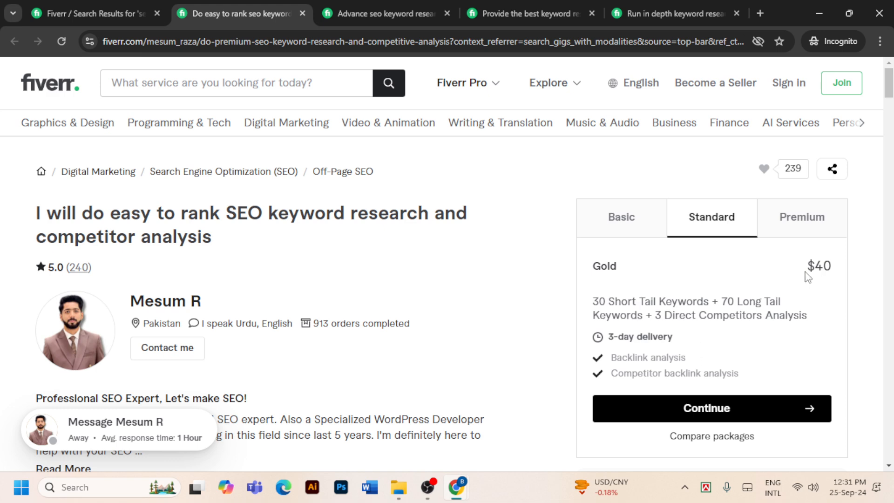
pyautogui.click(811, 233)
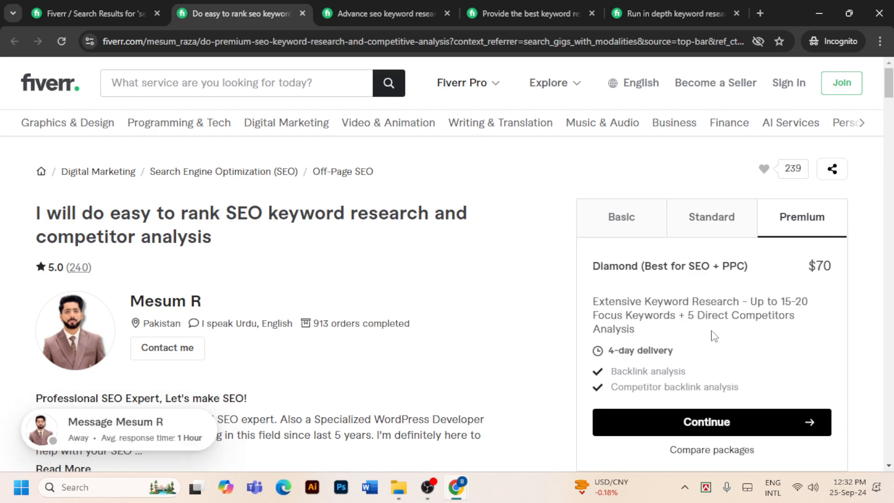
pyautogui.scroll(-4, 714, 335)
pyautogui.scroll(4, 719, 326)
pyautogui.click(103, 6)
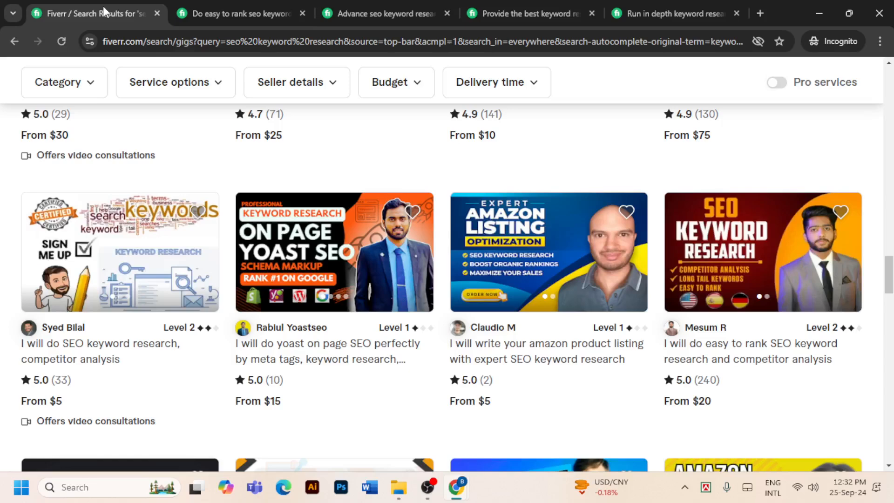
# - Open the gig "I will do perfect youtube SEO, keywords research for organic growth" and read its description
pyautogui.scroll(-10, 361, 223)
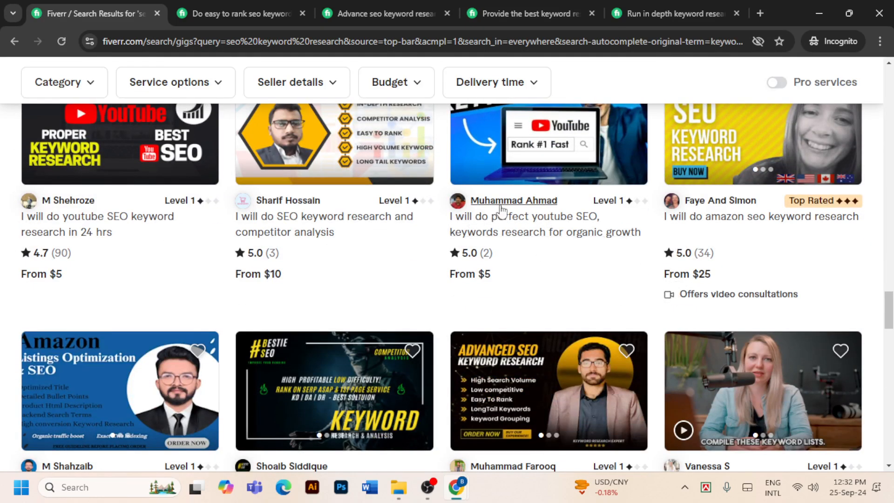
pyautogui.click(495, 228)
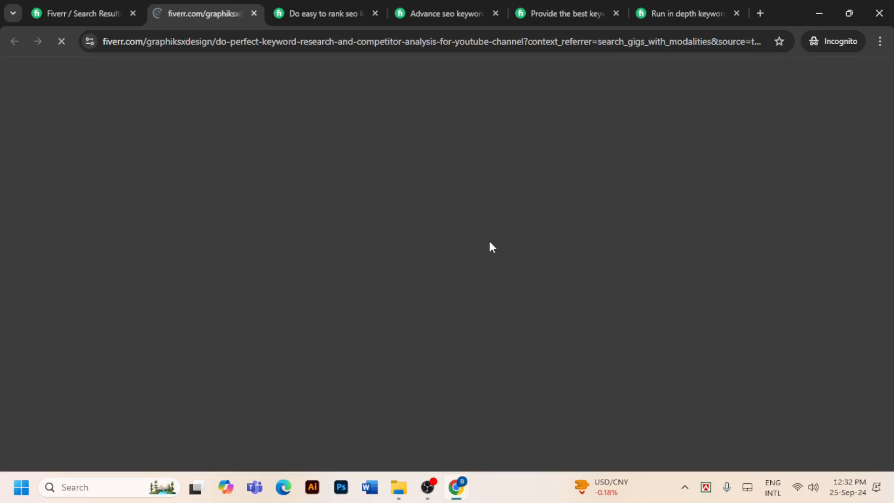
pyautogui.scroll(-10, 489, 256)
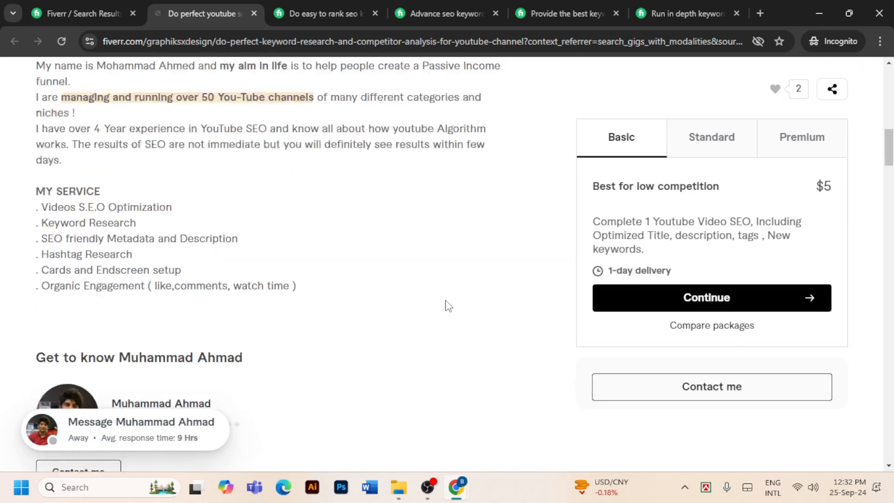
pyautogui.scroll(-5, 446, 306)
pyautogui.scroll(10, 479, 209)
pyautogui.scroll(10, 551, 260)
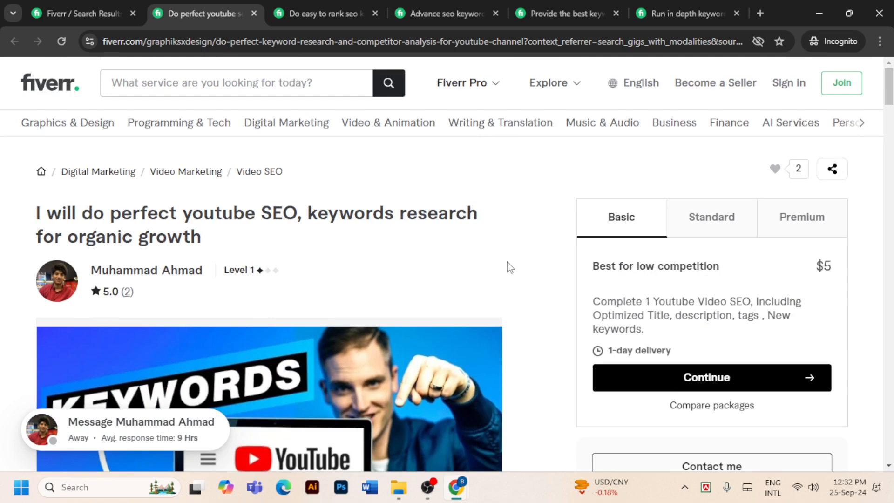
# - View the YouTube SEO gig's Standard and Premium packages and highlight "keywords research" in its title
pyautogui.click(719, 227)
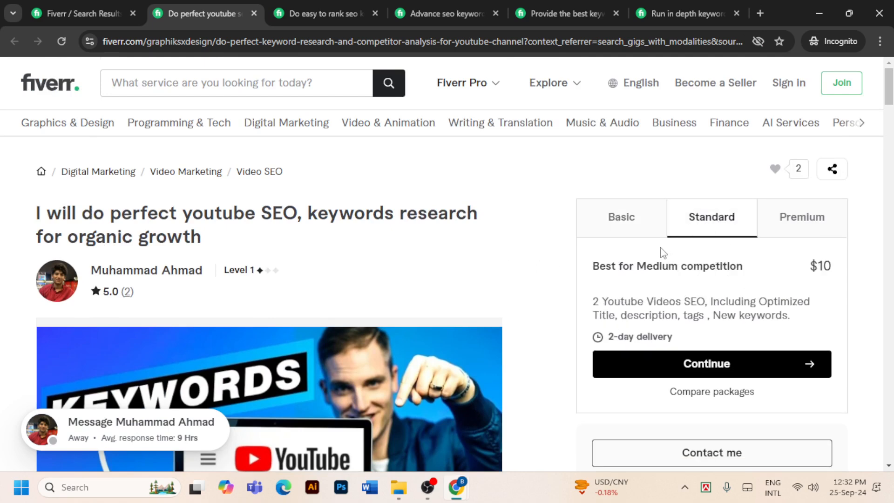
pyautogui.click(818, 231)
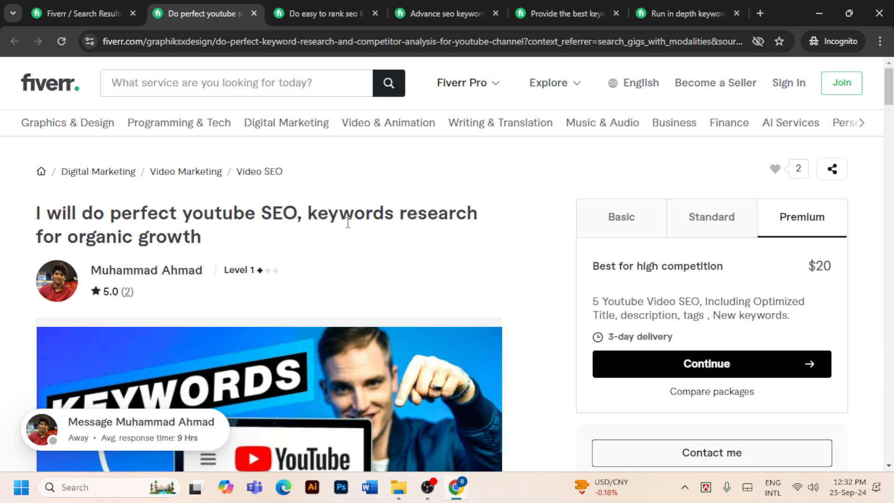
pyautogui.moveTo(308, 213); pyautogui.dragTo(511, 212)
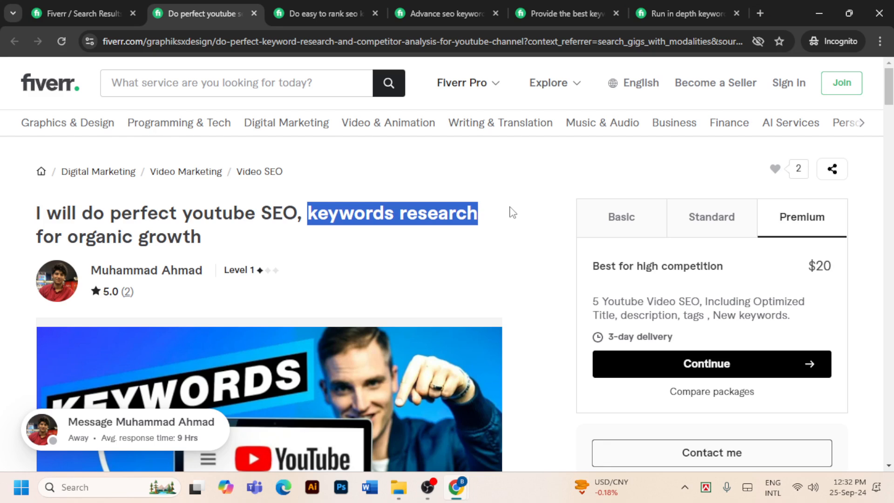
# - Read the YouTube SEO gig's description and seller details, and open the seller's profile to view the other services and reviews
pyautogui.scroll(-15, 270, 321)
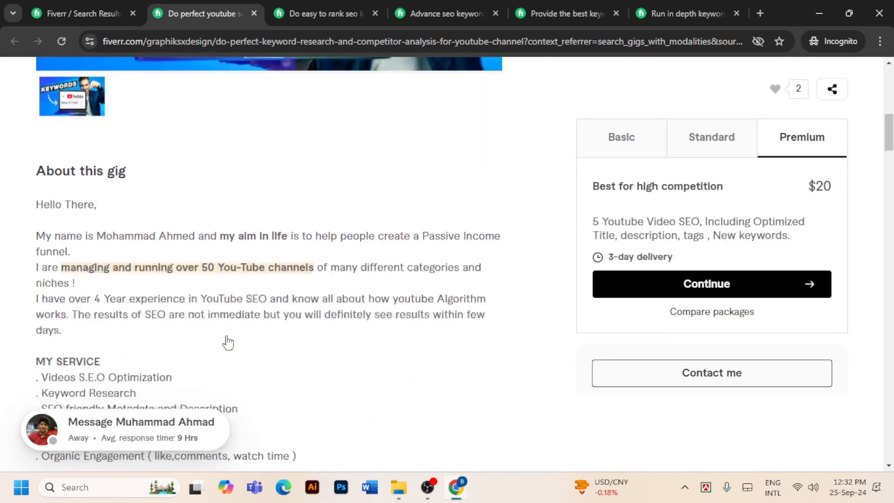
pyautogui.scroll(-5, 227, 342)
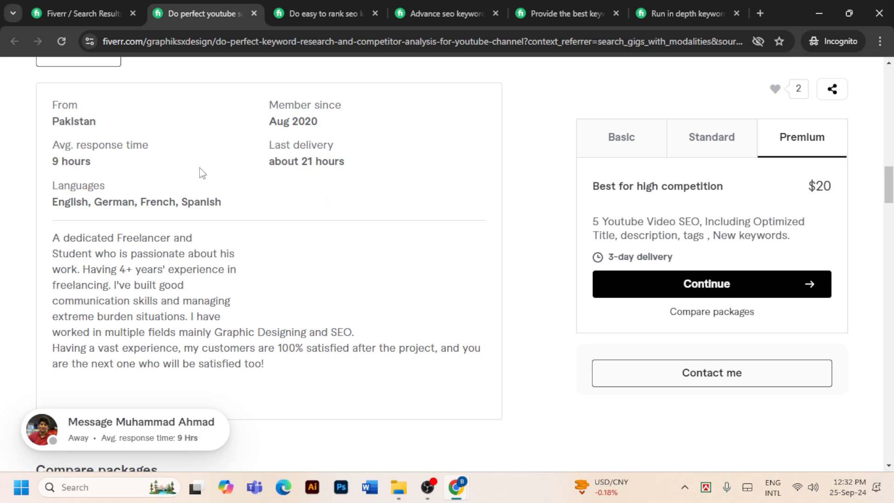
pyautogui.scroll(7, 409, 219)
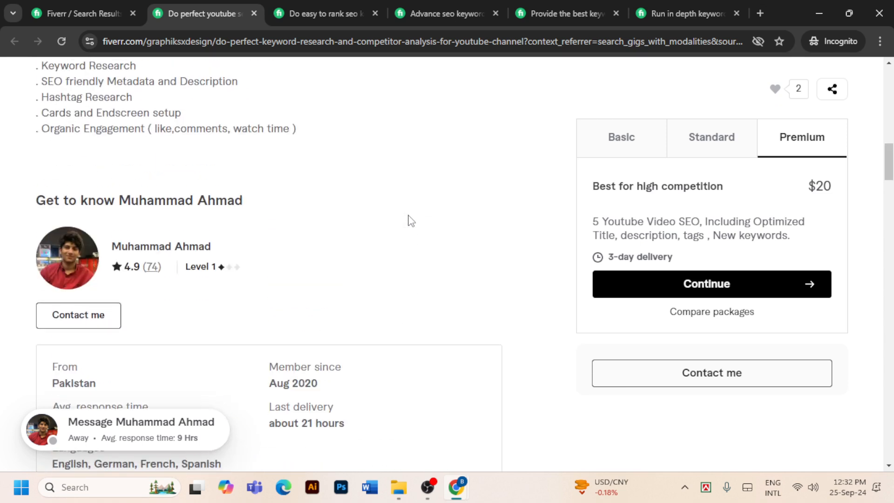
pyautogui.scroll(-4, 409, 220)
pyautogui.click(139, 186)
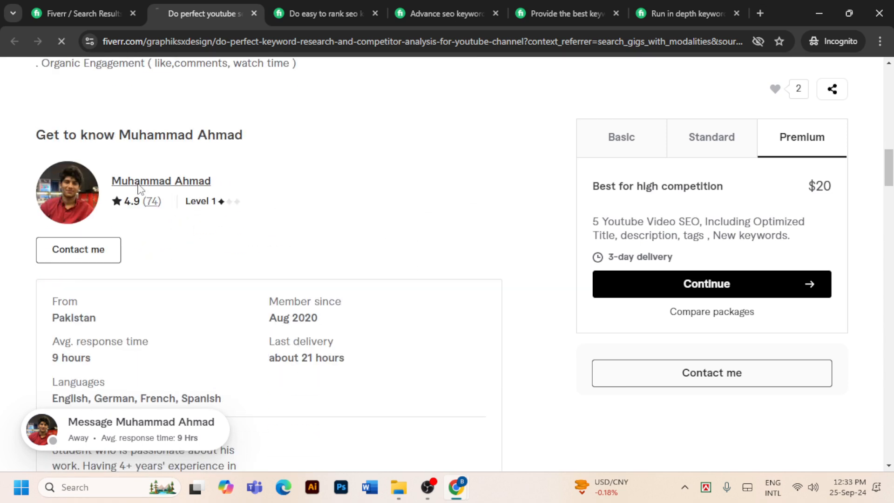
pyautogui.scroll(-8, 325, 231)
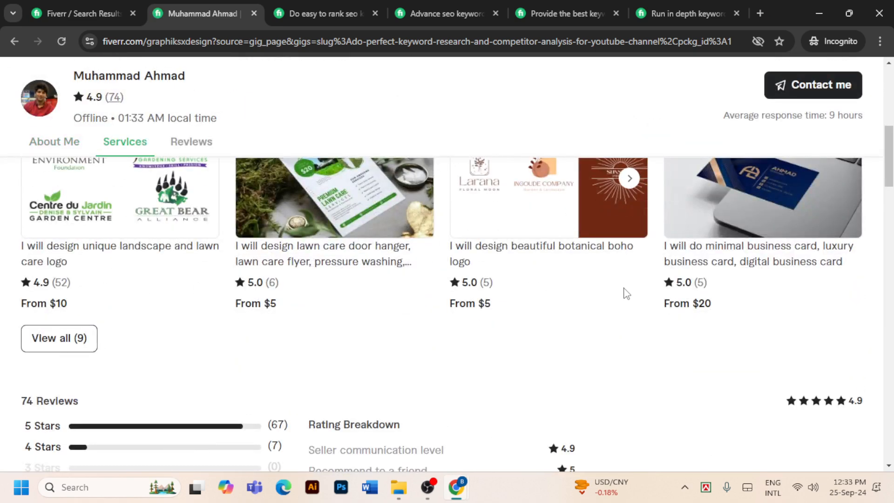
# - Show all of the seller's services, look through the remaining gigs and return to the profile header
pyautogui.click(60, 338)
pyautogui.scroll(-4, 271, 355)
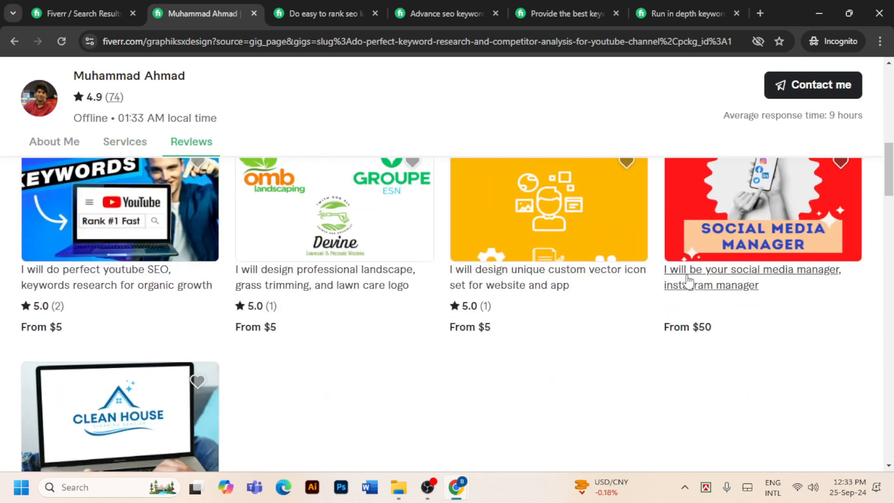
pyautogui.scroll(3, 688, 281)
pyautogui.scroll(10, 688, 281)
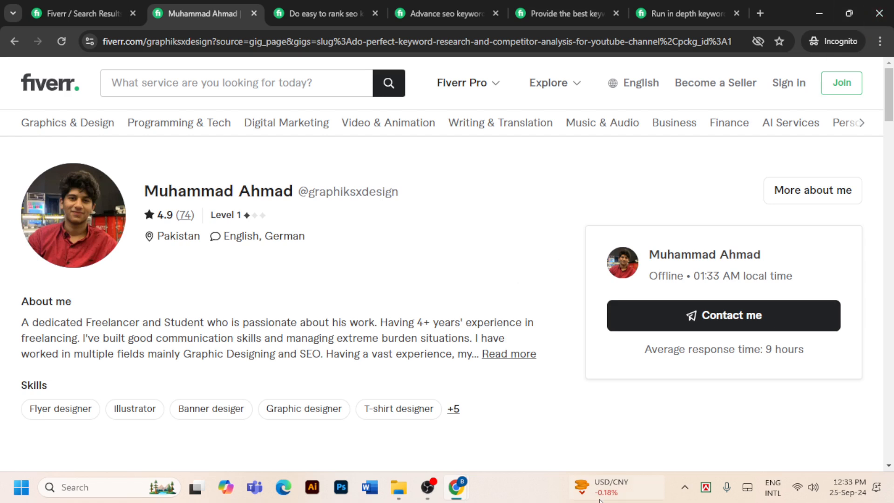
# - Switch to the browser window with the allintitle search, open Google Sheets and create a blank spreadsheet
pyautogui.moveTo(456, 487)
pyautogui.click(431, 447)
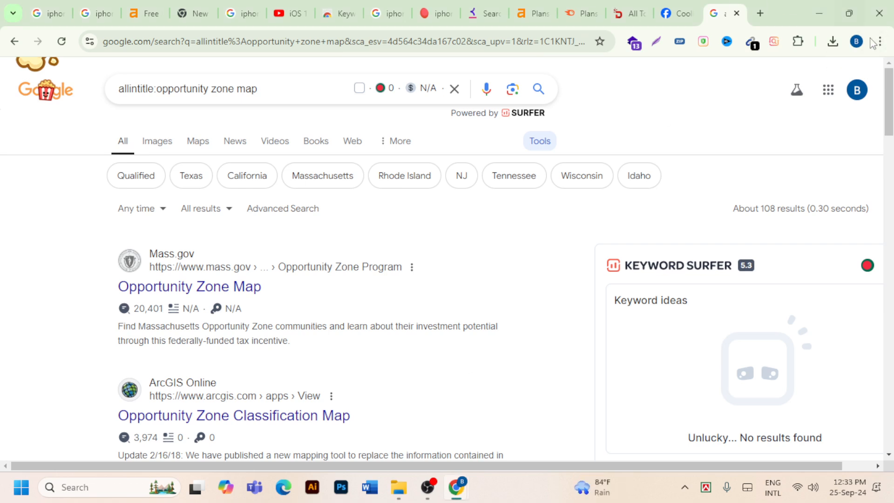
pyautogui.click(828, 89)
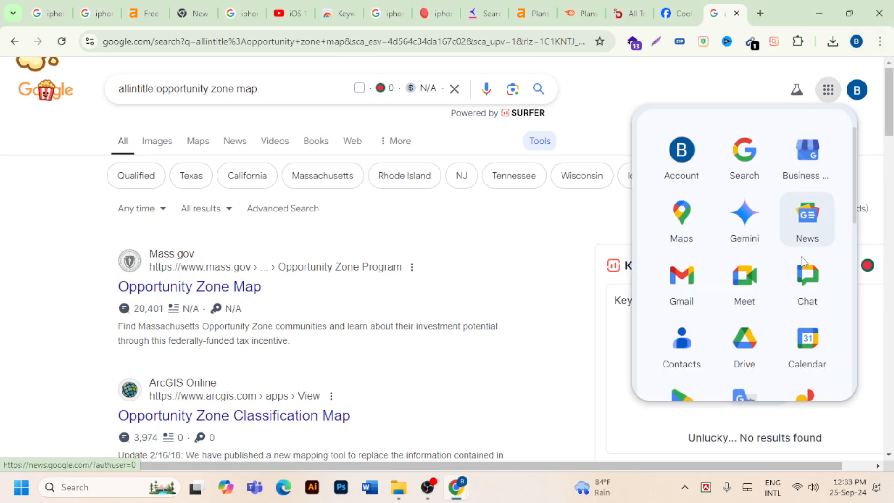
pyautogui.scroll(-5, 782, 316)
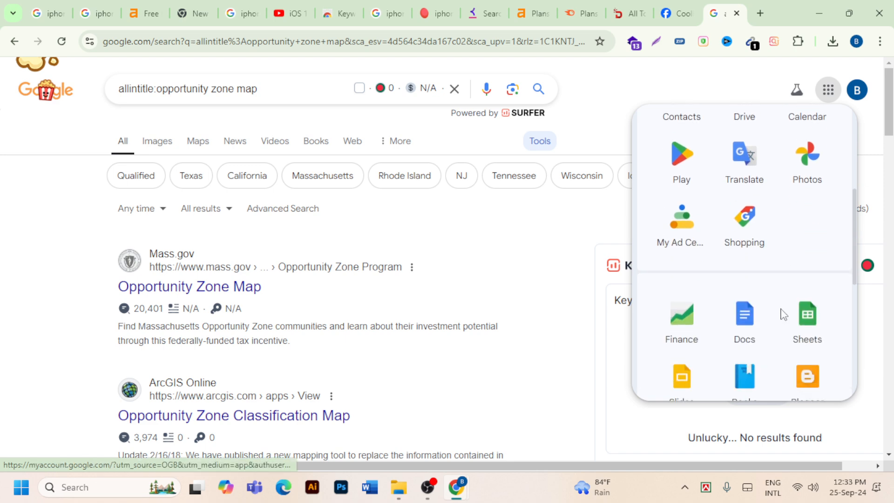
pyautogui.click(801, 319)
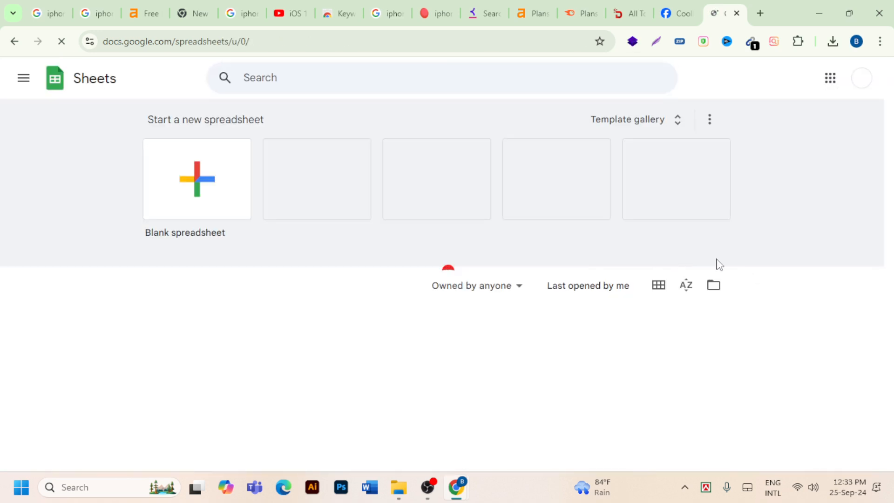
pyautogui.click(223, 194)
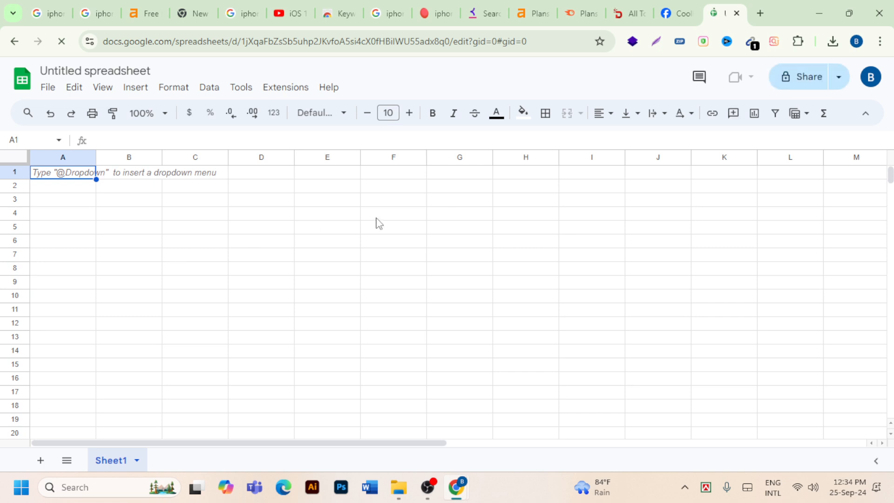
# - Try to rename the untitled spreadsheet as "iphone 11 pro"
pyautogui.click(134, 72)
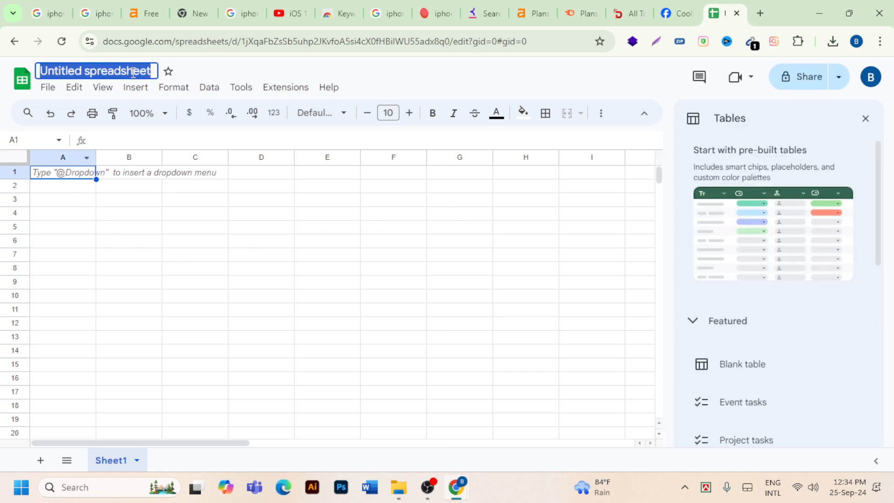
pyautogui.write('iph')
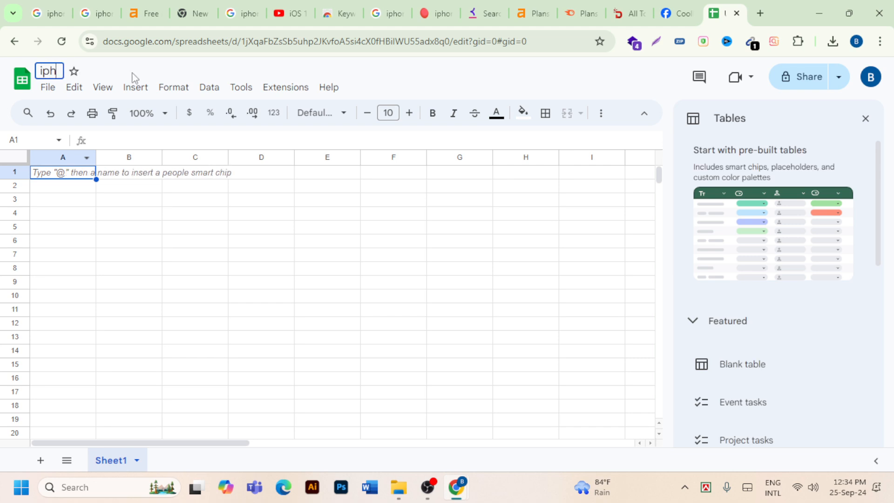
pyautogui.write('one 11 pr')
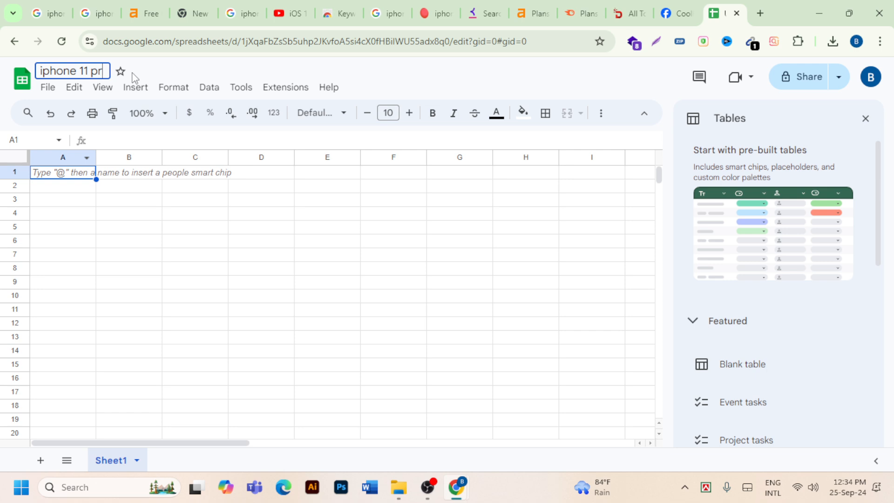
pyautogui.write('o')
pyautogui.press('Return')
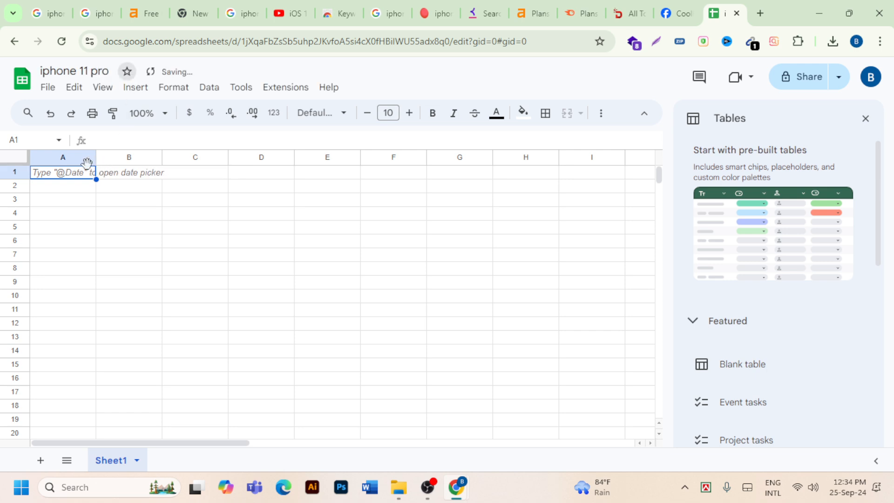
# - Enter the column headers "keyword", "search volume", "kd" and "location" in cells A1 to D1
pyautogui.write('k')
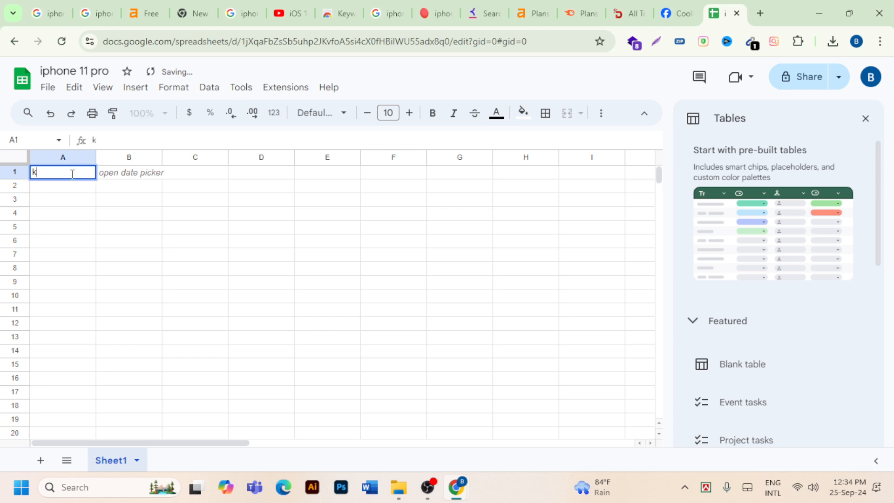
pyautogui.write('eyword')
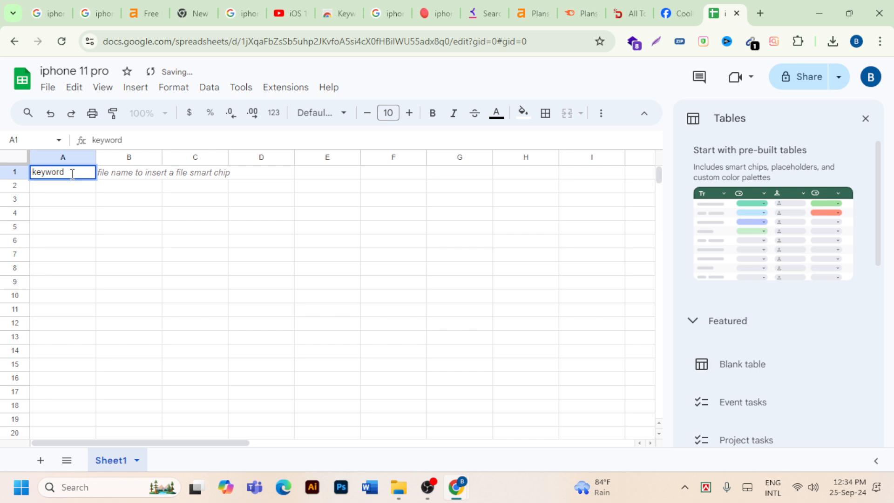
pyautogui.click(123, 175)
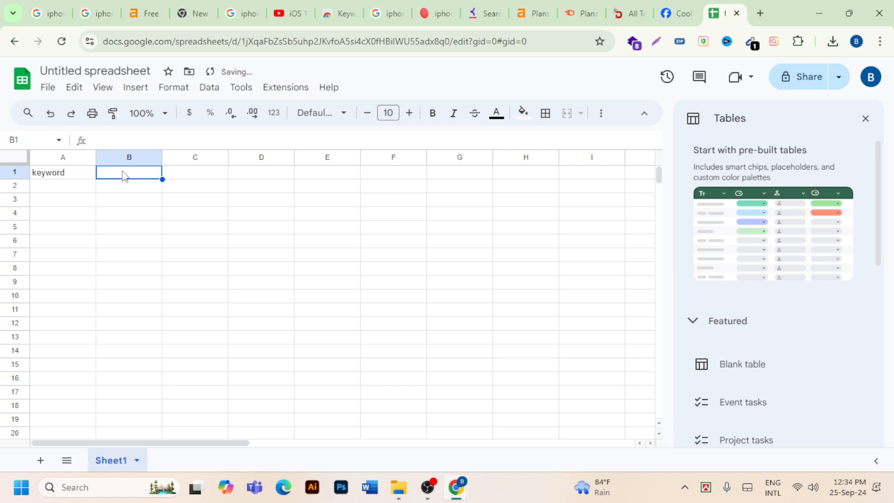
pyautogui.write('search volume')
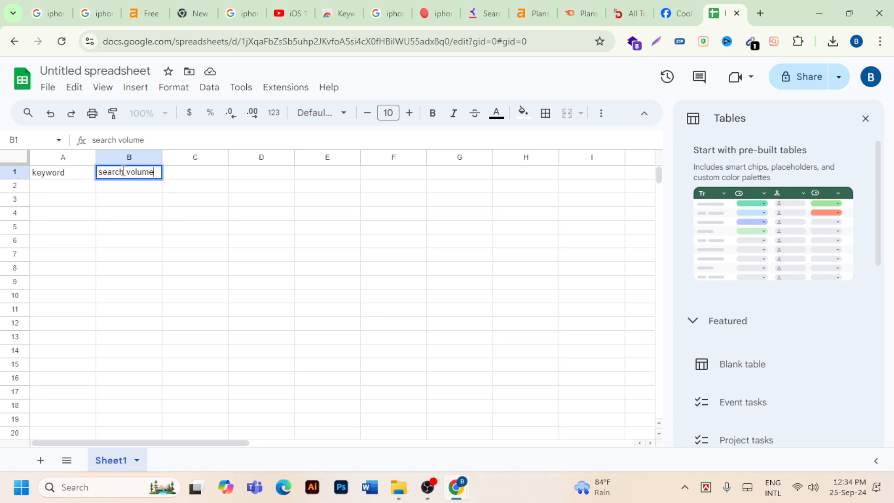
pyautogui.click(196, 174)
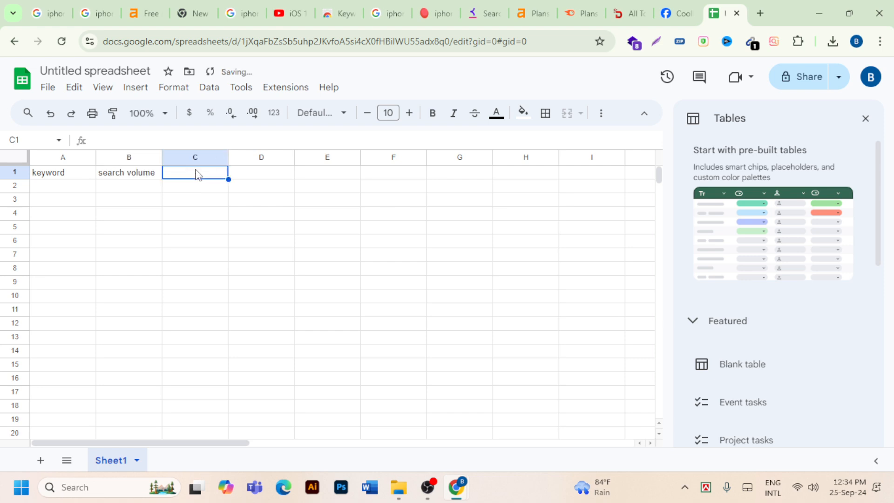
pyautogui.write('kd')
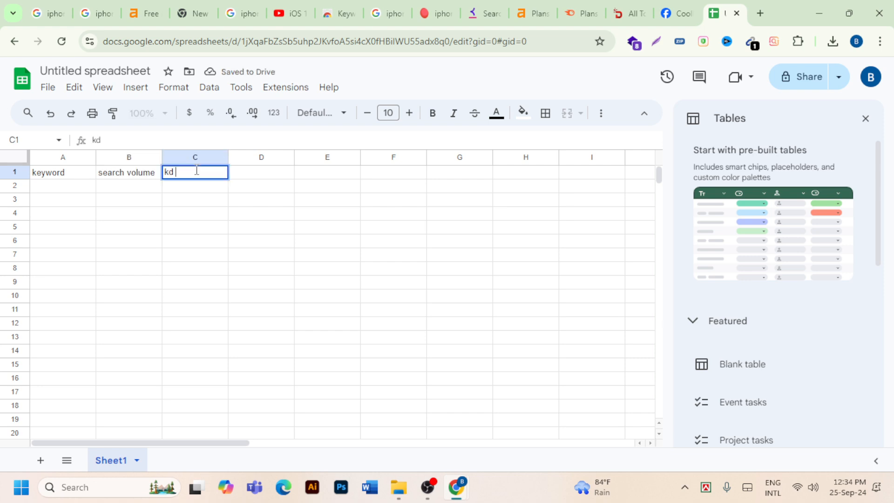
pyautogui.moveTo(188, 171); pyautogui.dragTo(151, 176)
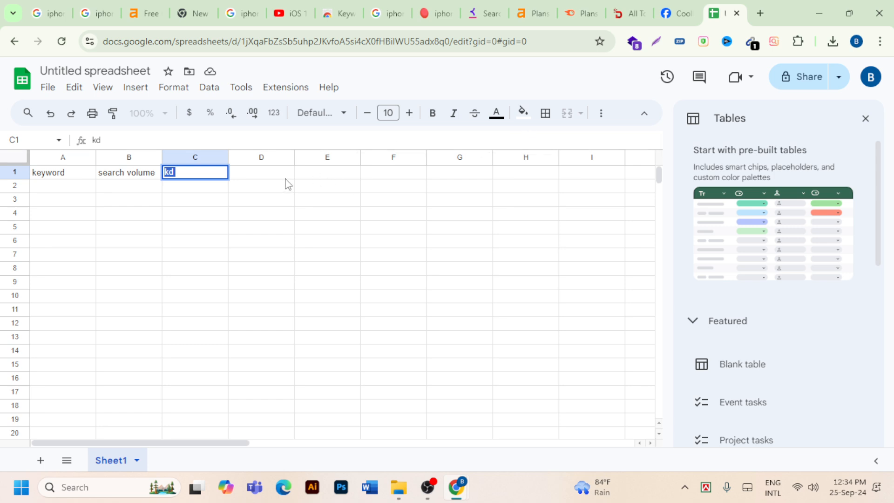
pyautogui.press('Tab')
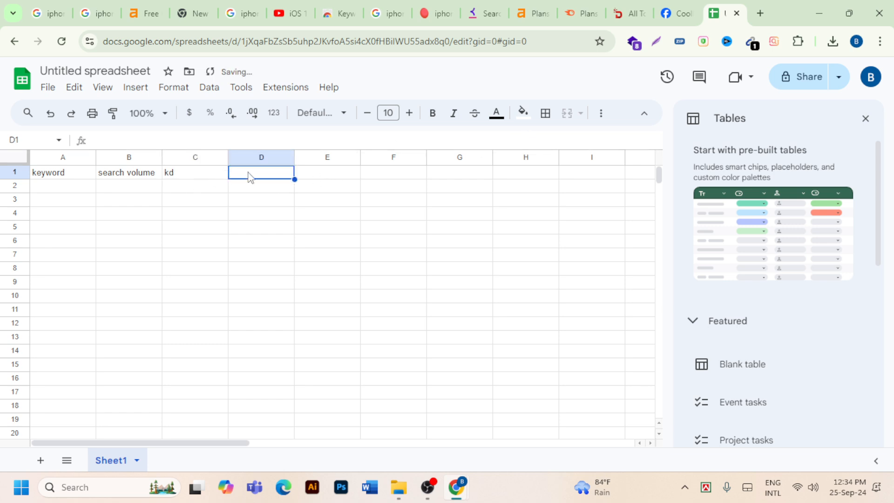
pyautogui.write('lo')
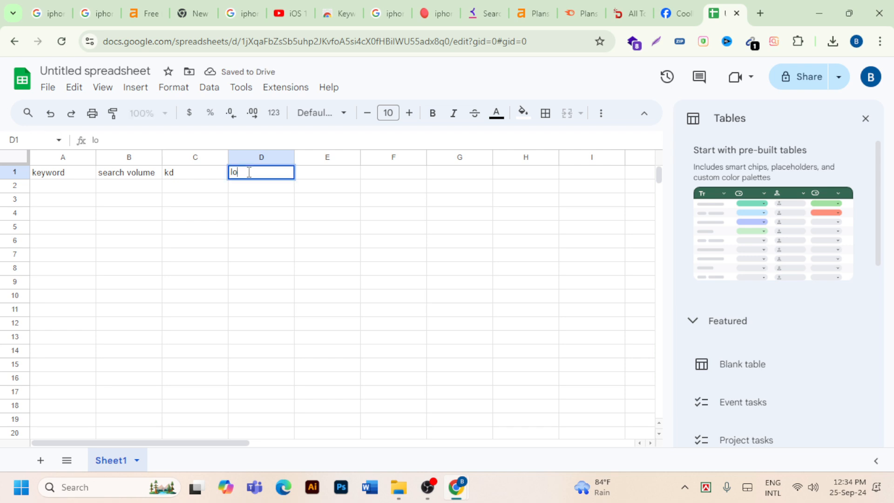
pyautogui.write('cation')
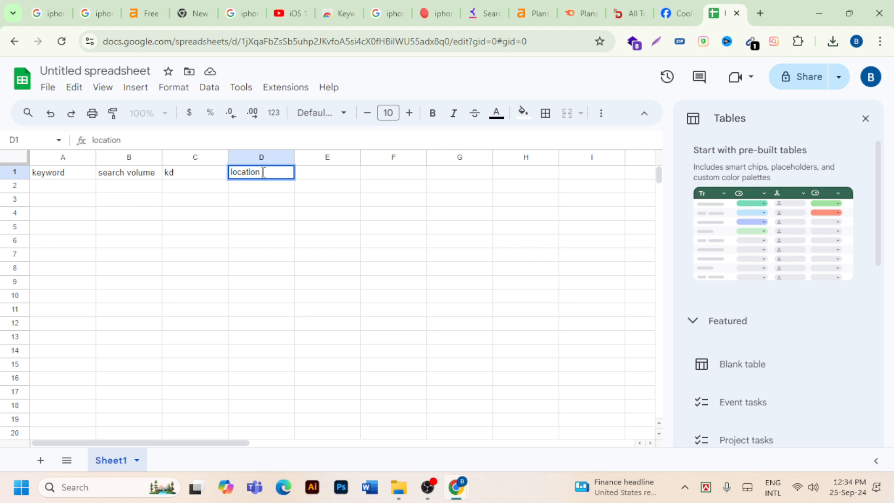
# - Enter "golden keyword" as the column header in cell E1
pyautogui.click(313, 179)
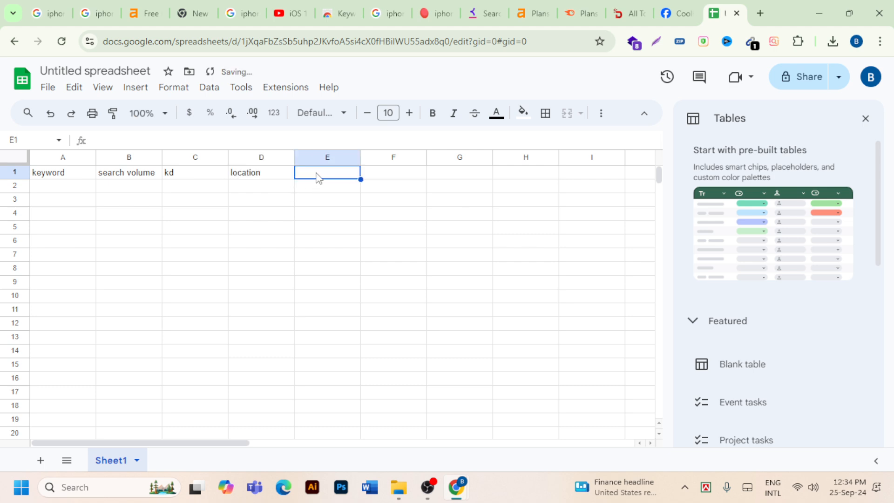
pyautogui.write('kgr')
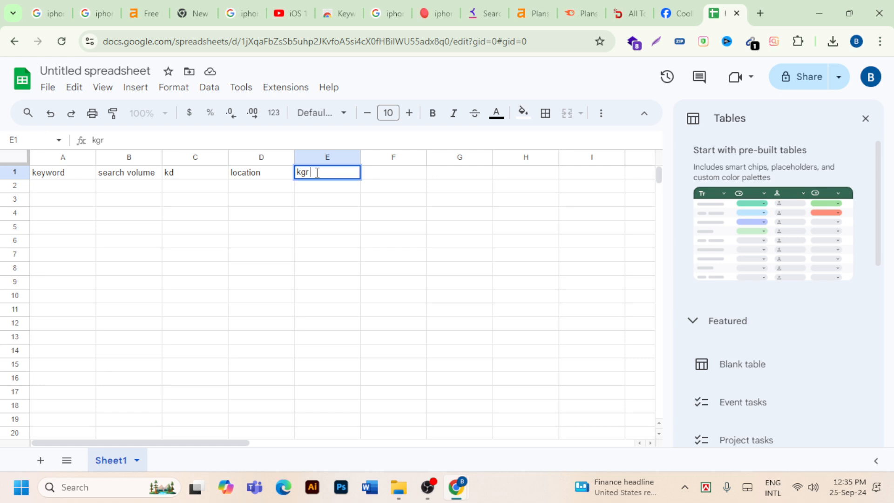
pyautogui.press('BackSpace')
pyautogui.press('BackSpace')
pyautogui.press('BackSpace')
pyautogui.write('golden')
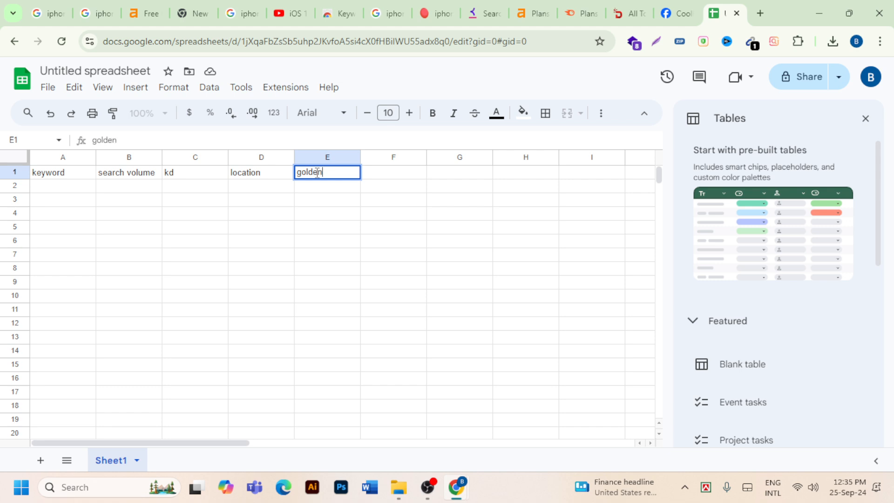
pyautogui.write(' key')
pyautogui.write('woed')
pyautogui.press('BackSpace')
pyautogui.press('BackSpace')
pyautogui.write('e')
pyautogui.press('BackSpace')
pyautogui.press('BackSpace')
pyautogui.write('ord')
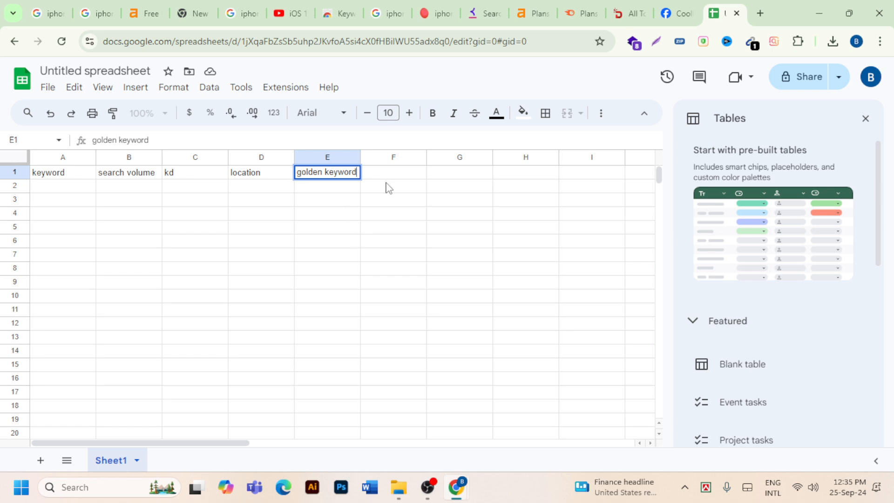
# - Enter the column headers "high", "law" and "medium" in cells F1 to H1
pyautogui.click(398, 175)
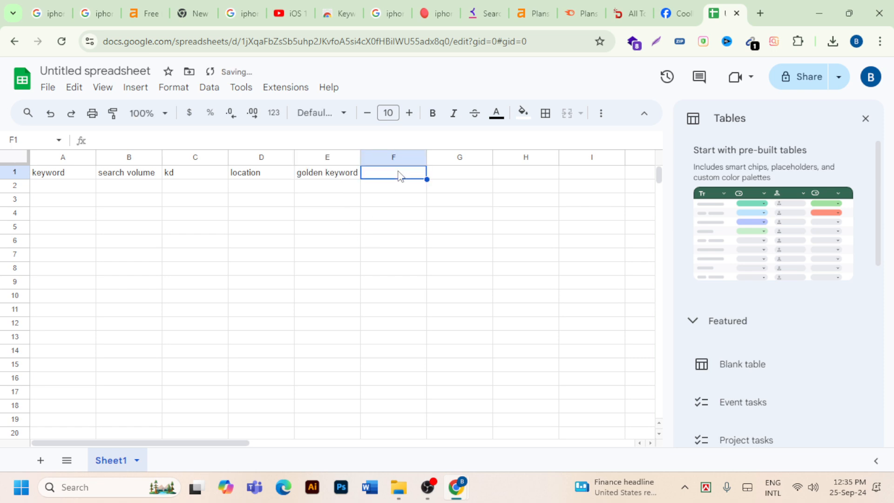
pyautogui.write('highh')
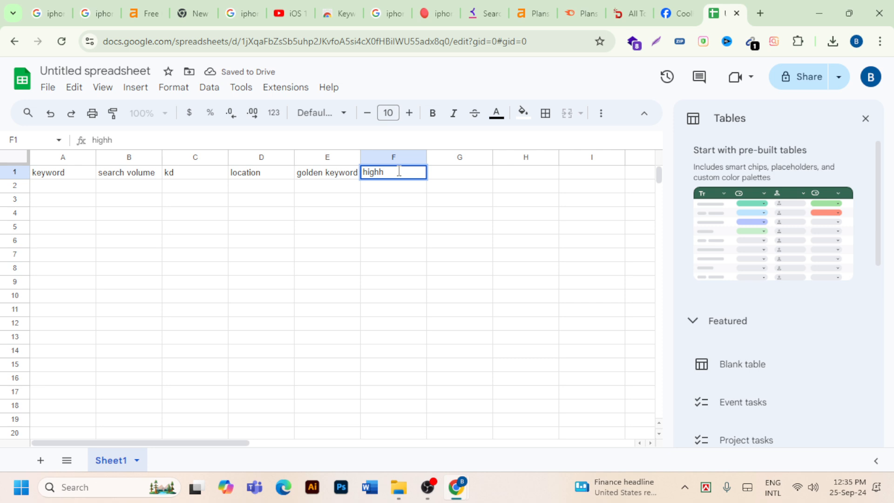
pyautogui.press('BackSpace')
pyautogui.click(450, 179)
pyautogui.write('law')
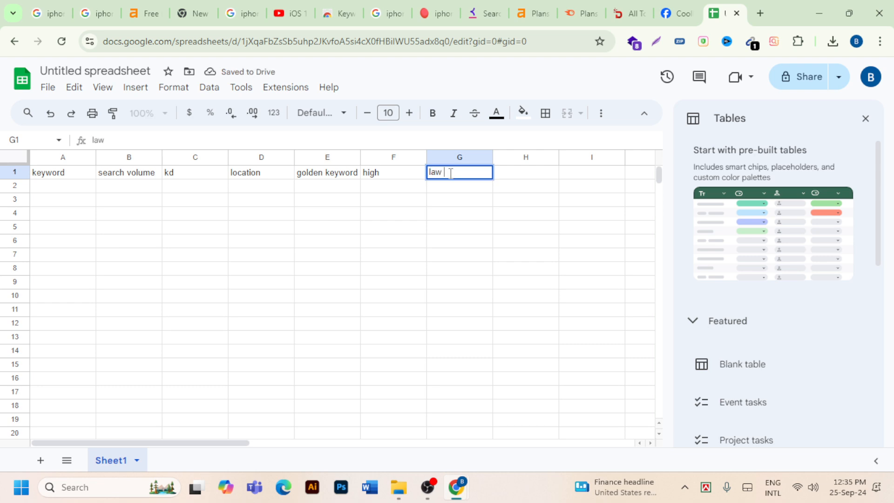
pyautogui.click(523, 173)
pyautogui.write('m')
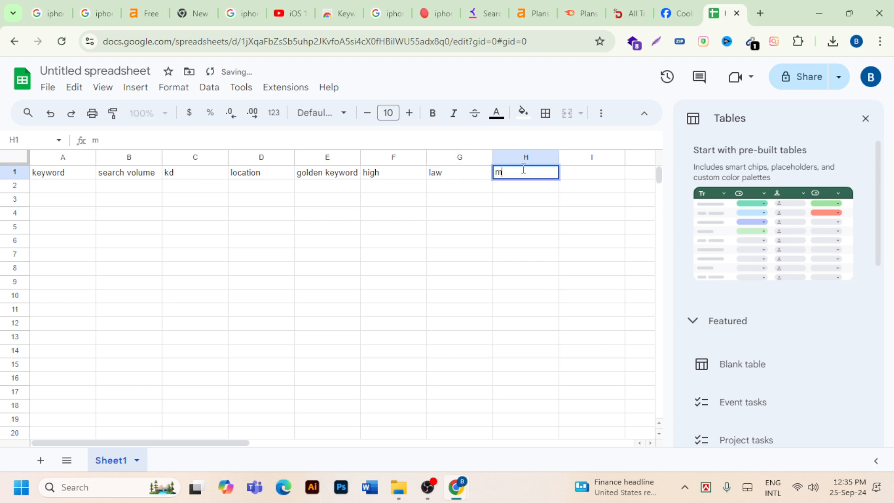
pyautogui.write('edium')
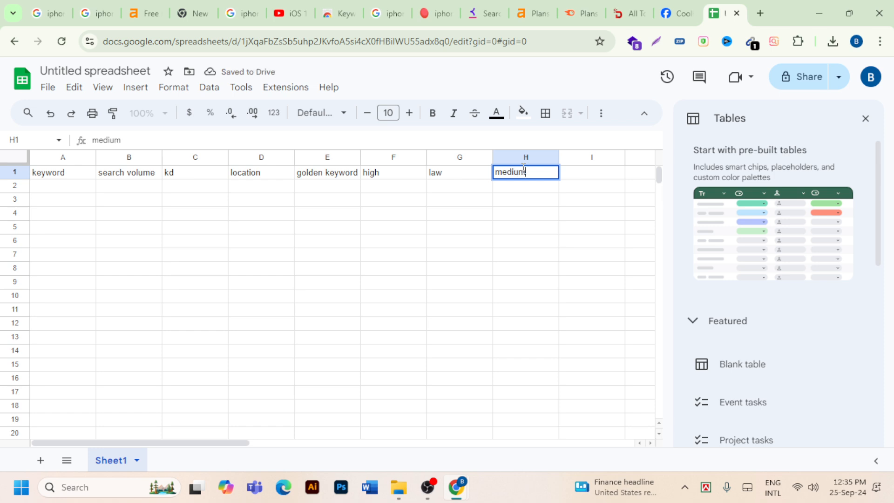
# - Correct the header in cell G1 to "low"
pyautogui.click(436, 177)
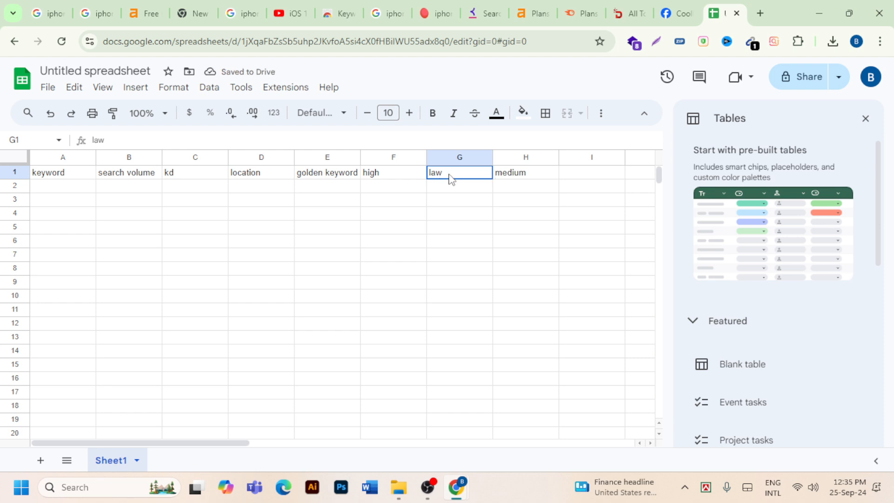
pyautogui.doubleClick(449, 174)
pyautogui.click(449, 174)
pyautogui.press('BackSpace')
pyautogui.press('BackSpace')
pyautogui.write('ow')
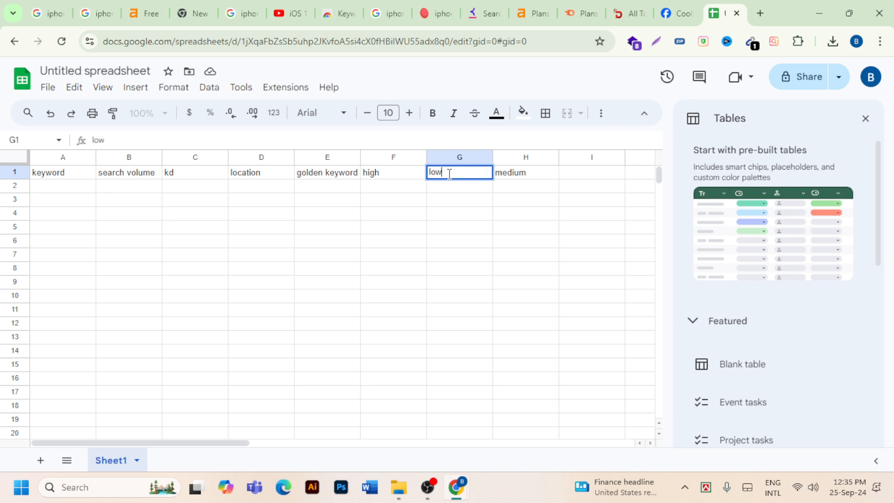
pyautogui.click(568, 176)
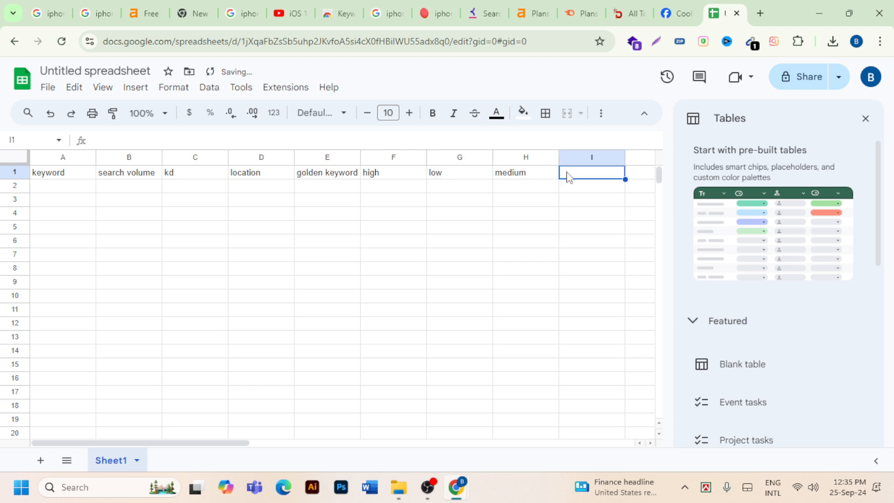
# - Fill the entire header row 1 with yellow
pyautogui.click(18, 175)
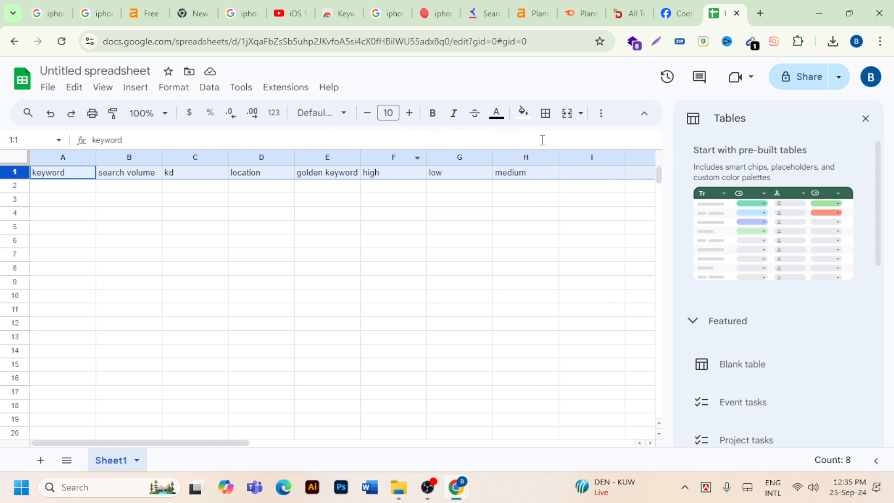
pyautogui.click(530, 119)
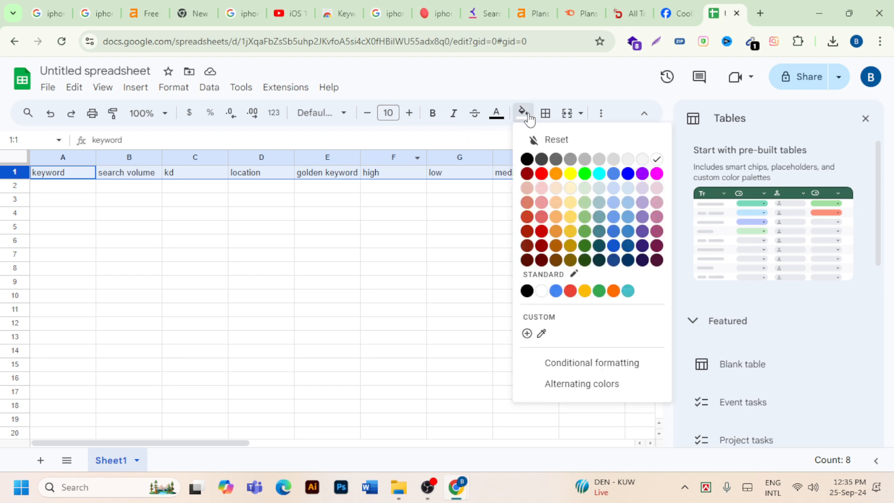
pyautogui.click(571, 174)
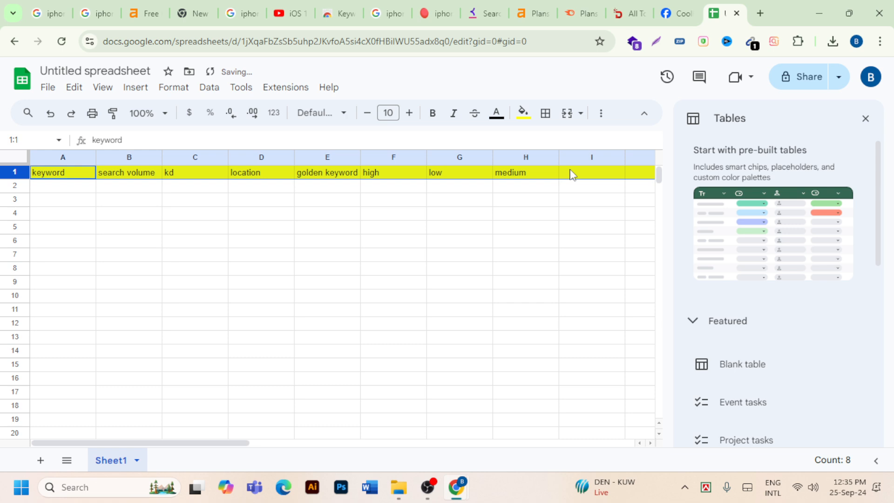
pyautogui.click(372, 199)
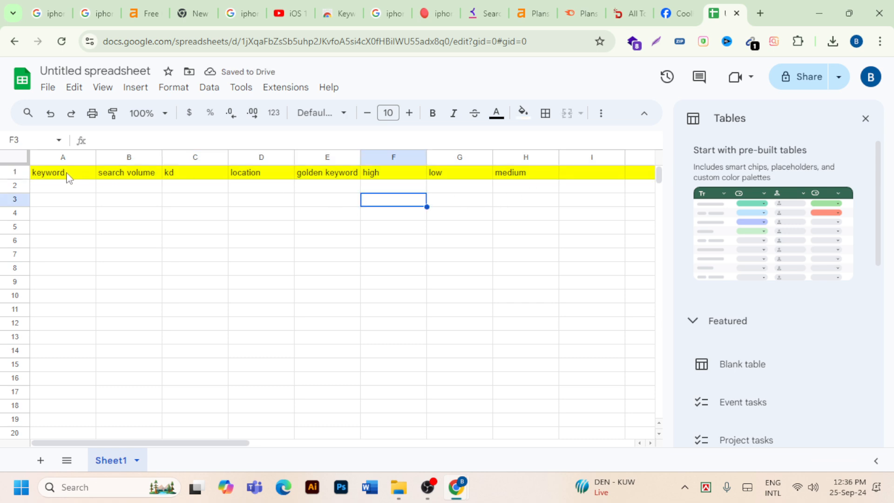
# - Set the text color of the entire header row 1 to red
pyautogui.click(17, 173)
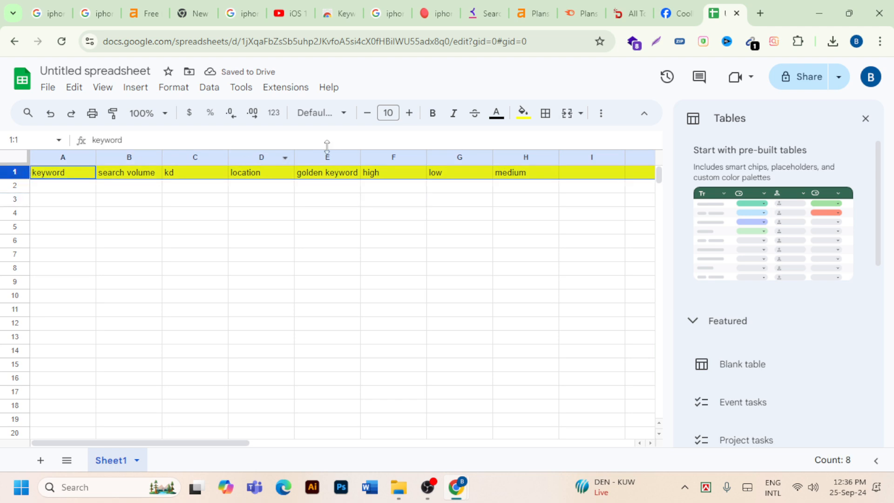
pyautogui.click(496, 113)
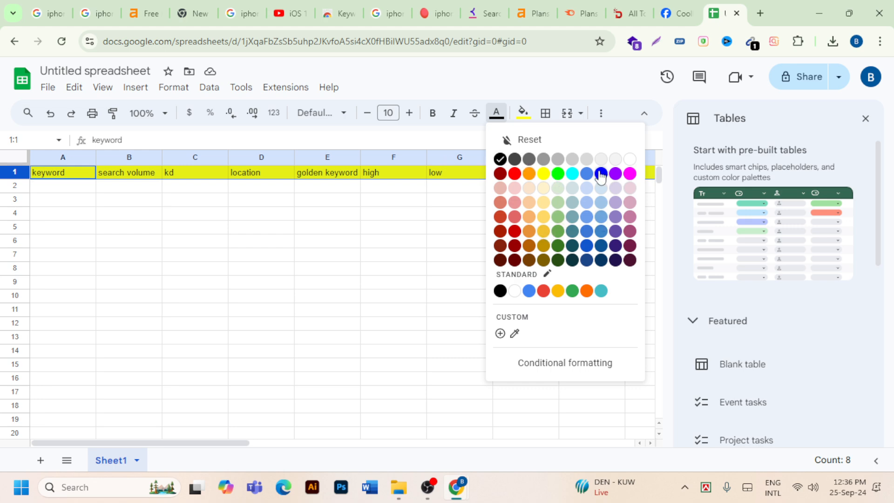
pyautogui.click(514, 174)
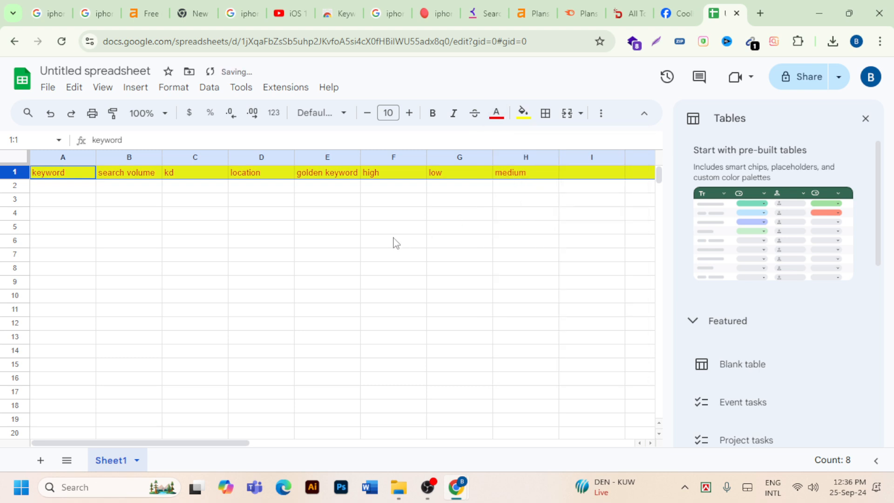
pyautogui.click(377, 223)
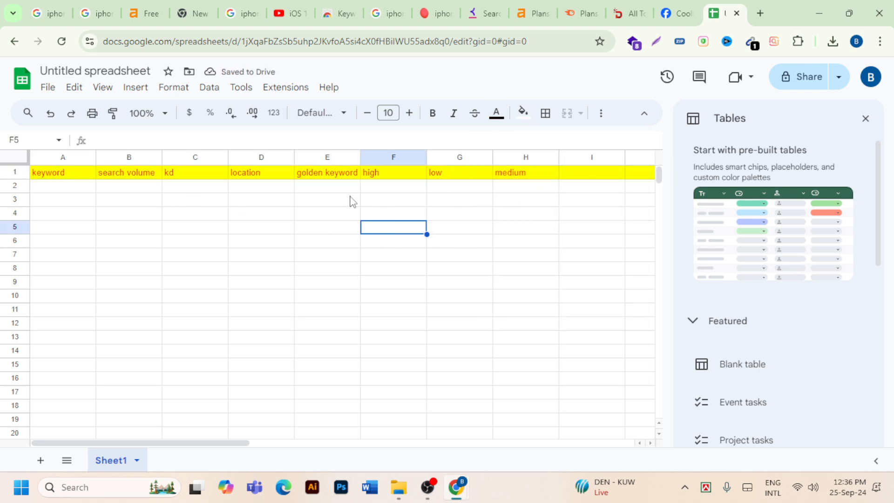
pyautogui.click(279, 208)
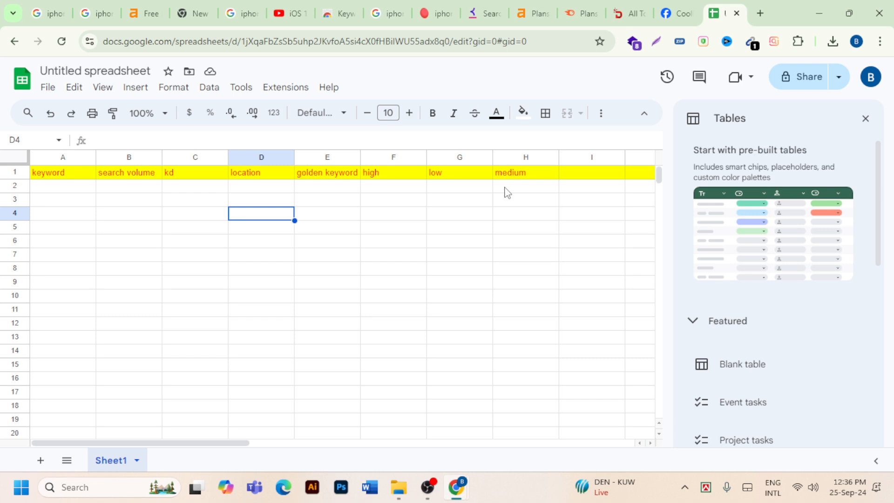
# - Extend the header in cell F1 to "high rank keyword" and widen column F to fit it
pyautogui.click(385, 175)
pyautogui.doubleClick(386, 173)
pyautogui.write('rank')
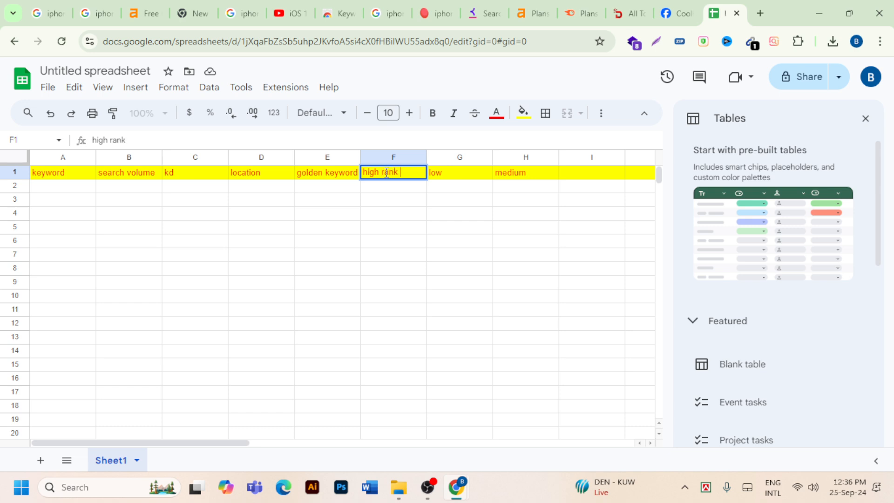
pyautogui.write(' keyword')
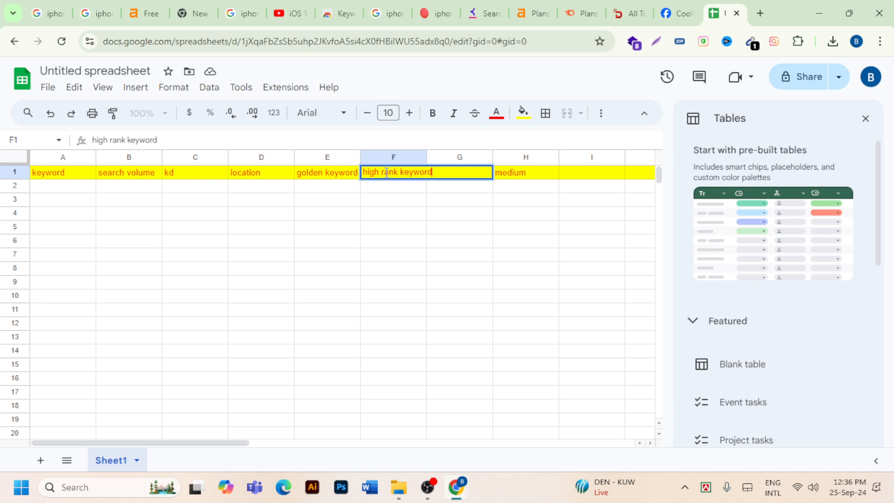
pyautogui.moveTo(425, 157); pyautogui.dragTo(446, 157)
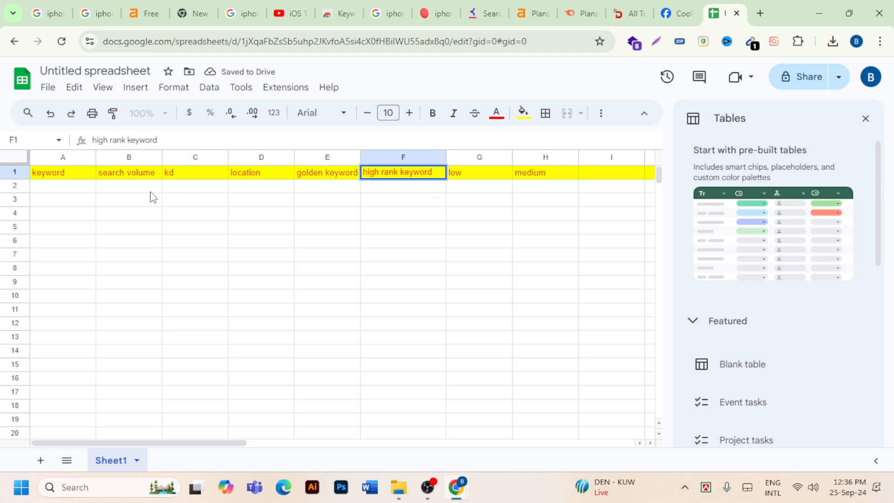
pyautogui.click(385, 188)
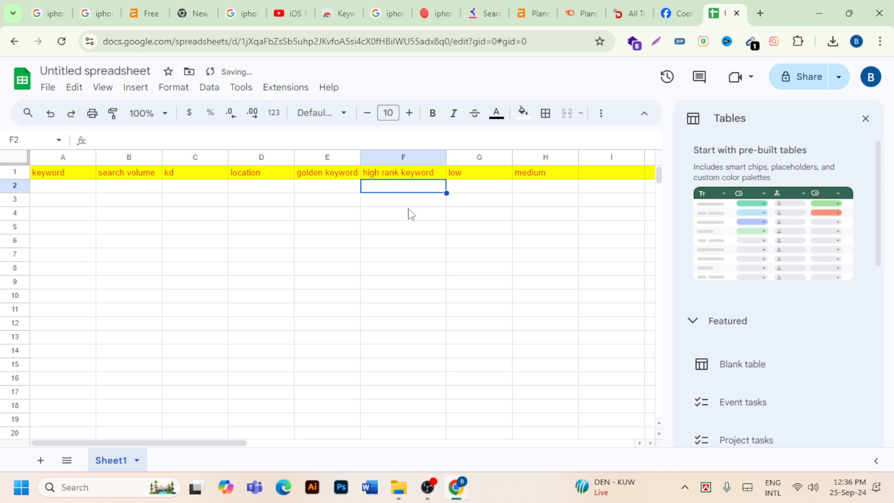
pyautogui.click(470, 207)
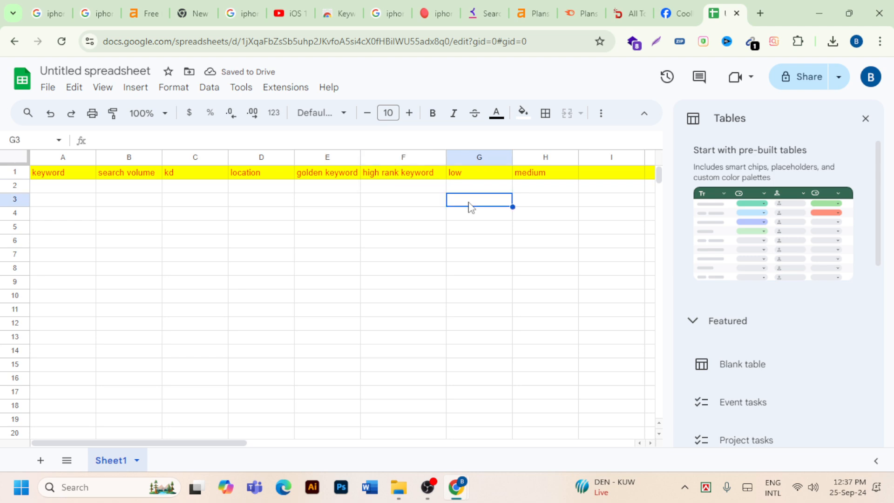
pyautogui.click(533, 219)
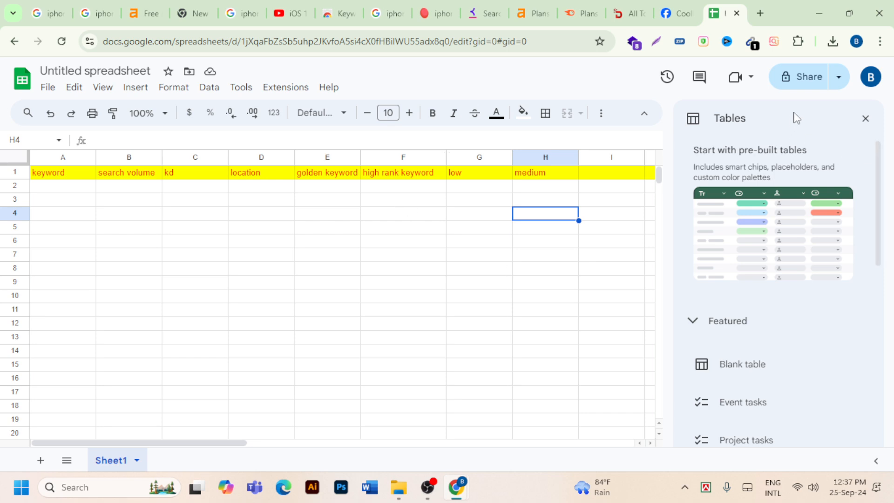
# - Start sharing the spreadsheet and save it under the name "tttUntitled spreadsheet"
pyautogui.click(807, 73)
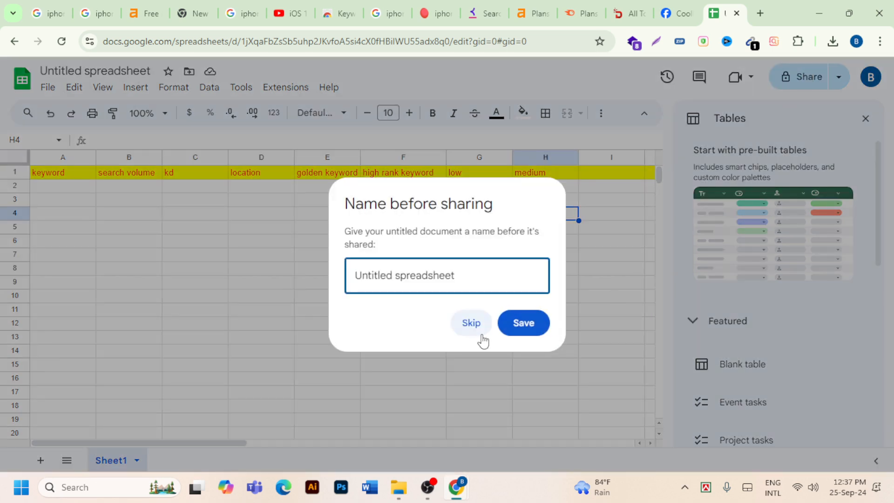
pyautogui.click(441, 290)
pyautogui.write('ttt')
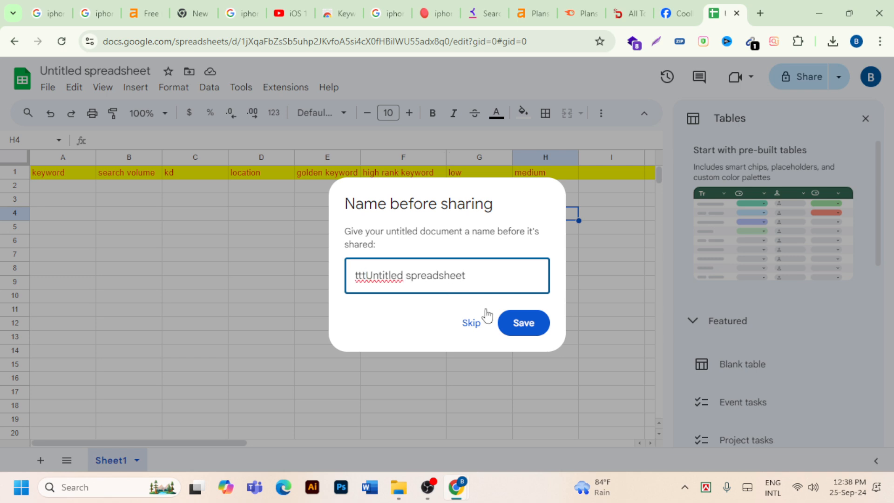
pyautogui.click(522, 324)
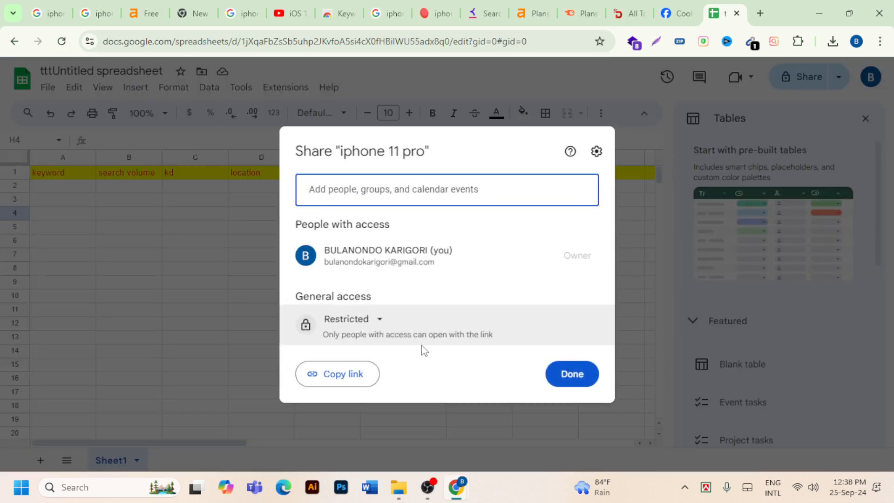
# - Set general access to "Anyone with the link" and share the spreadsheet with the first suggested contact as Editor
pyautogui.click(379, 320)
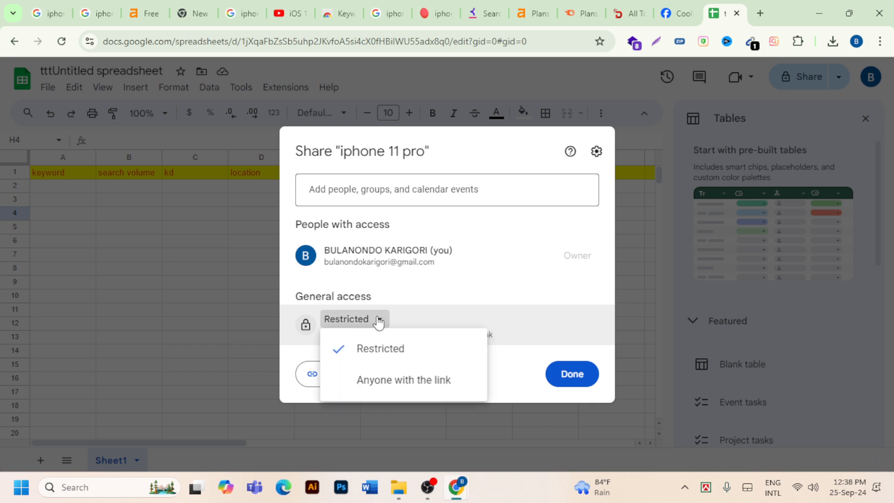
pyautogui.click(393, 381)
pyautogui.click(408, 184)
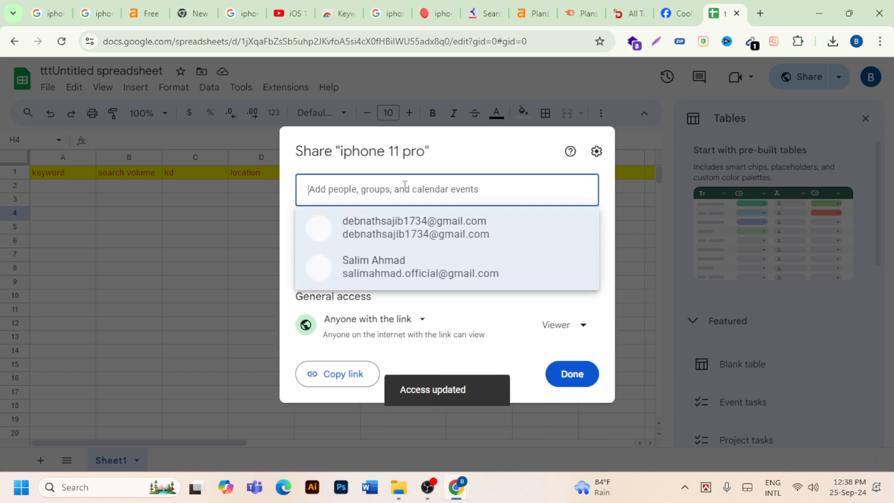
pyautogui.click(399, 234)
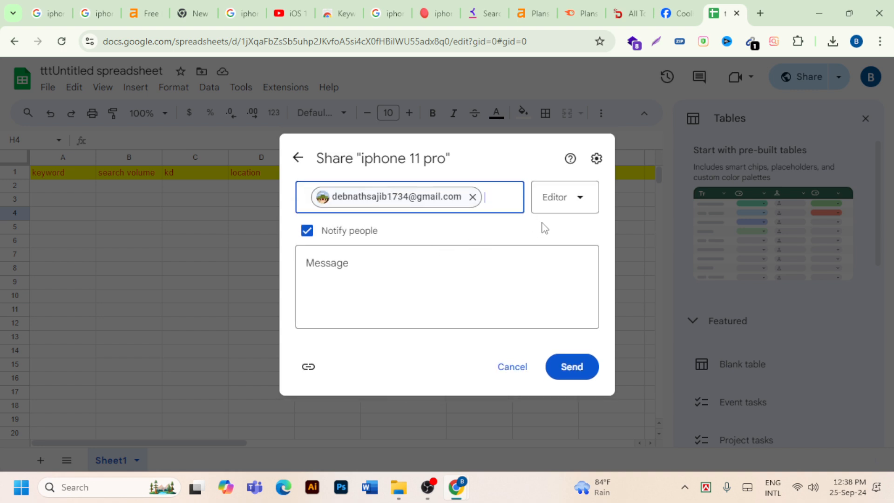
pyautogui.click(572, 375)
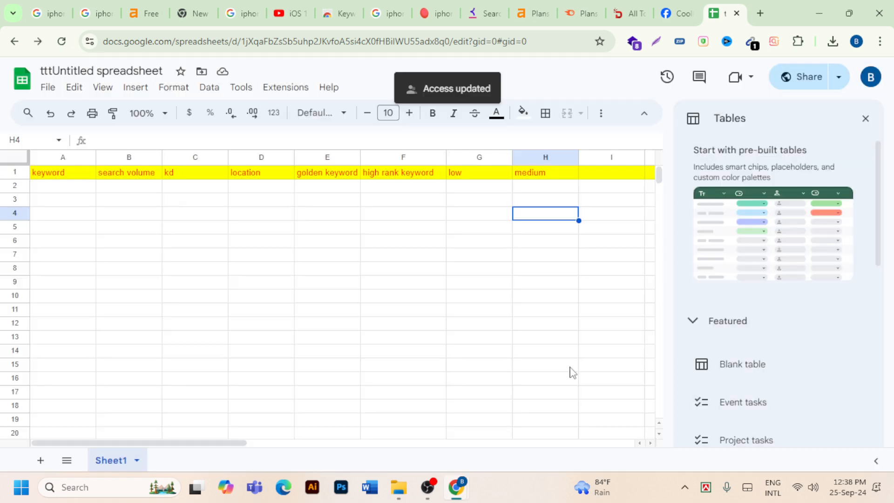
# - Copy the spreadsheet's sharing link and open a new browser tab
pyautogui.click(793, 78)
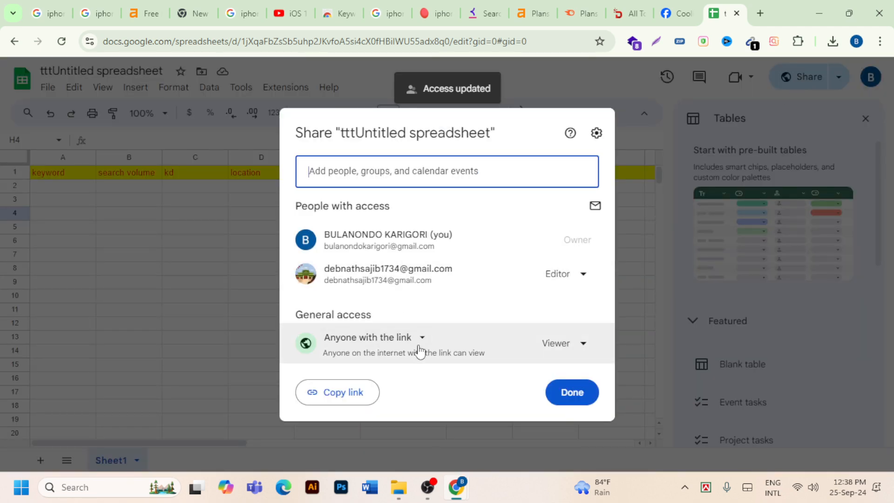
pyautogui.click(332, 396)
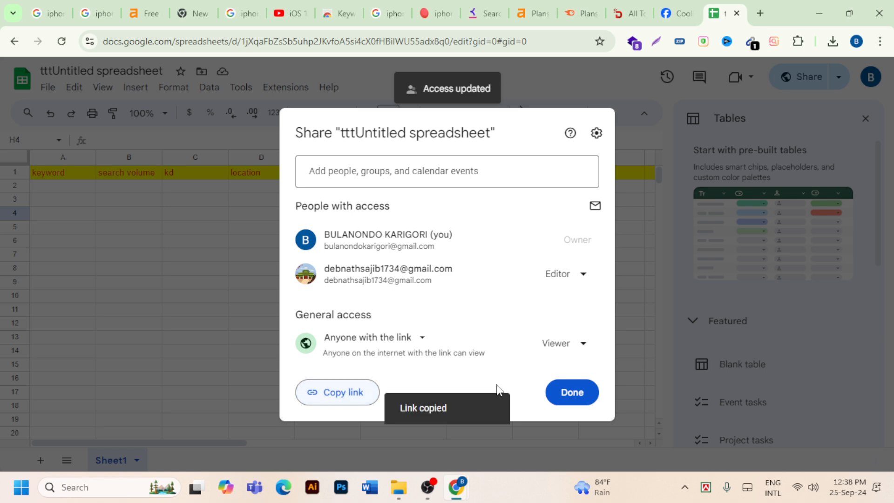
pyautogui.click(595, 391)
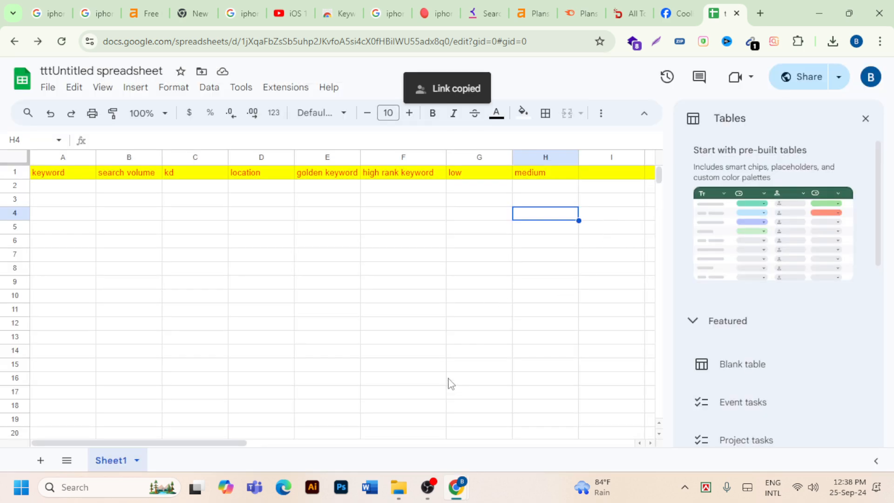
pyautogui.rightClick(484, 299)
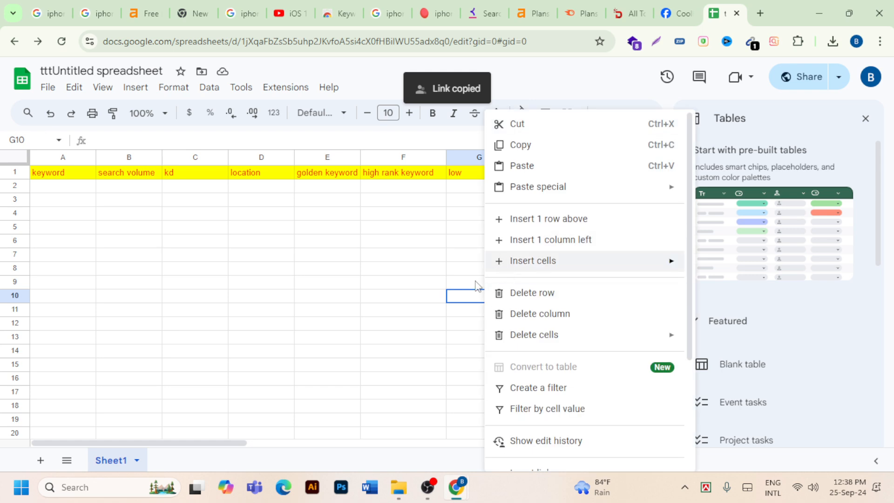
pyautogui.click(377, 239)
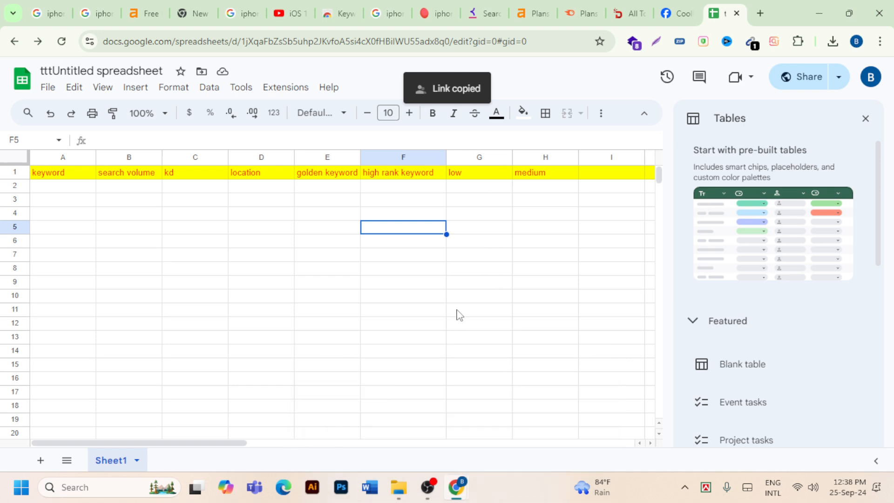
pyautogui.click(760, 13)
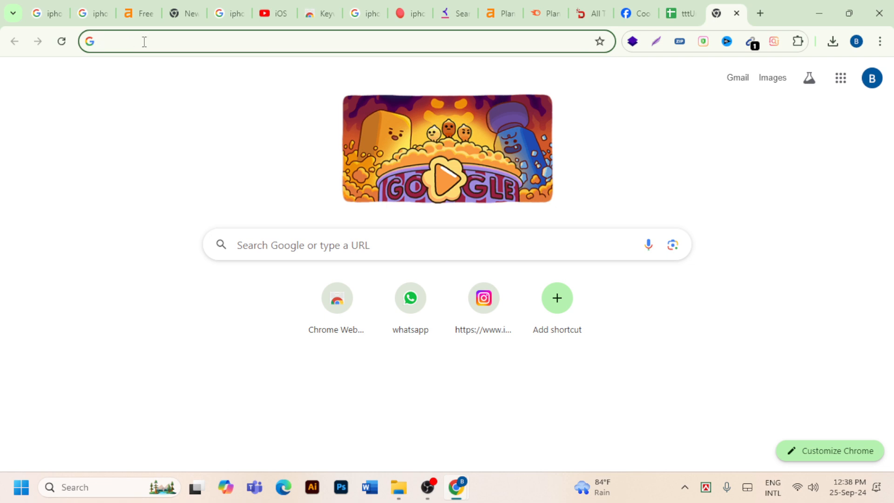
pyautogui.write('ke')
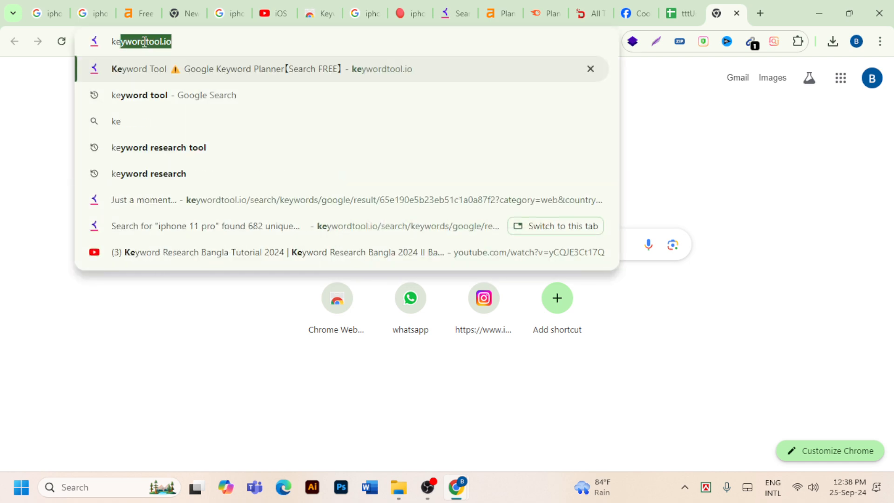
pyautogui.write('yw')
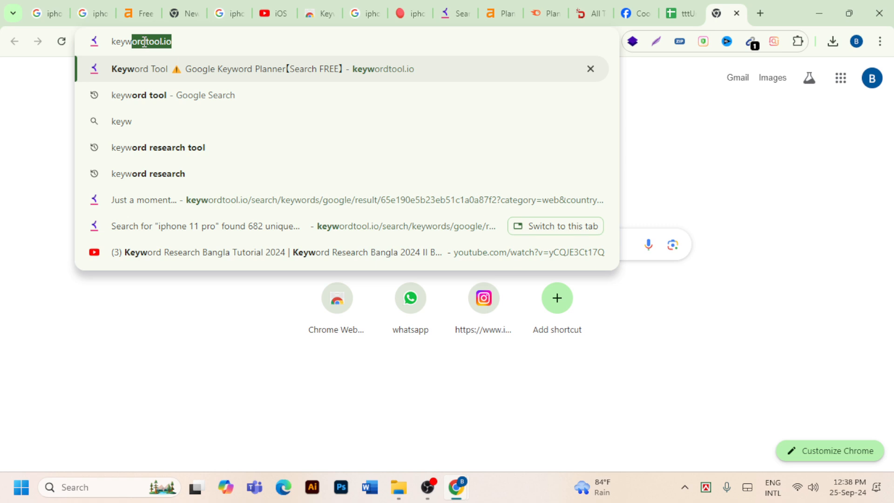
pyautogui.press('BackSpace')
pyautogui.press('BackSpace')
pyautogui.press('BackSpace')
pyautogui.press('BackSpace')
pyautogui.press('BackSpace')
# - Search Google for "word tracker" and open the Wordtracker free keyword research tool website
pyautogui.write('wo')
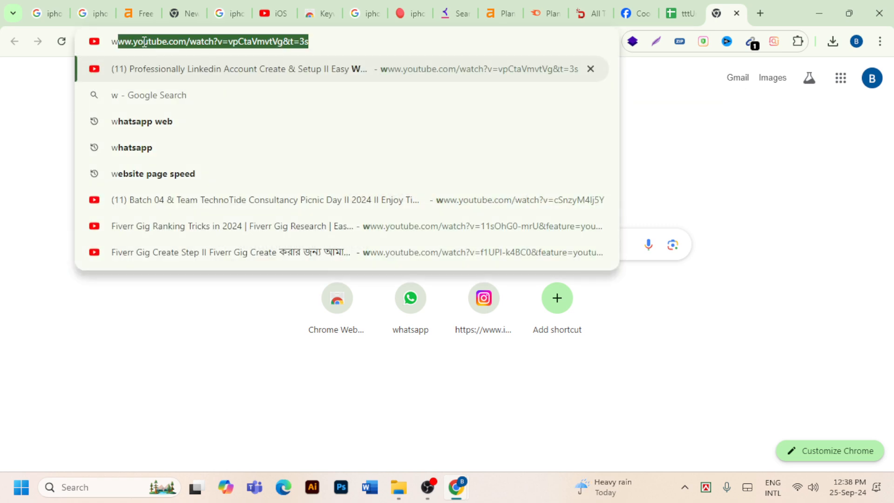
pyautogui.write('rd ')
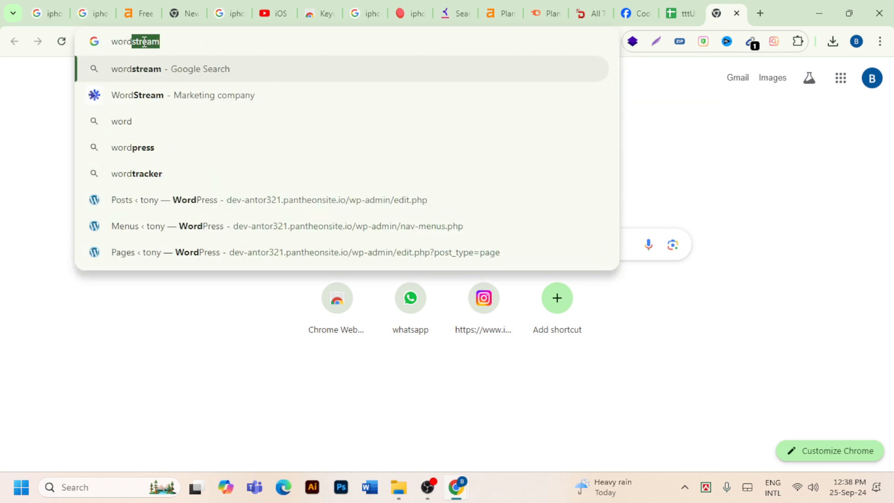
pyautogui.write('trac')
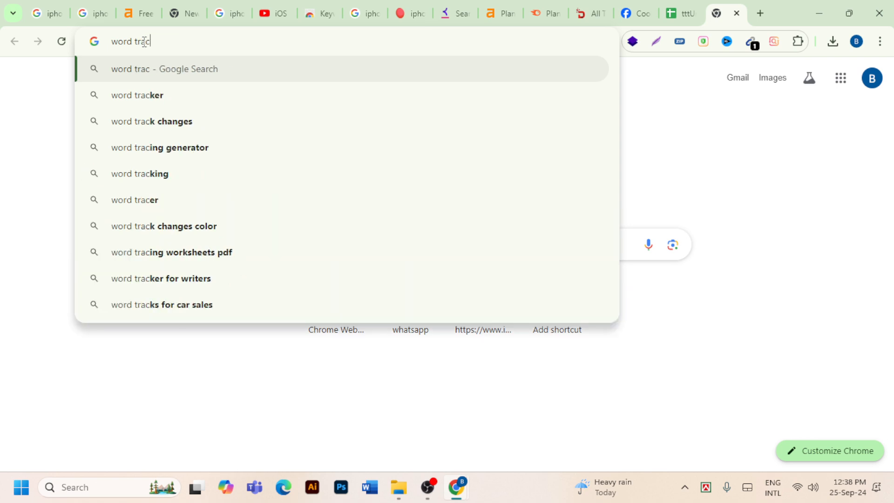
pyautogui.click(162, 94)
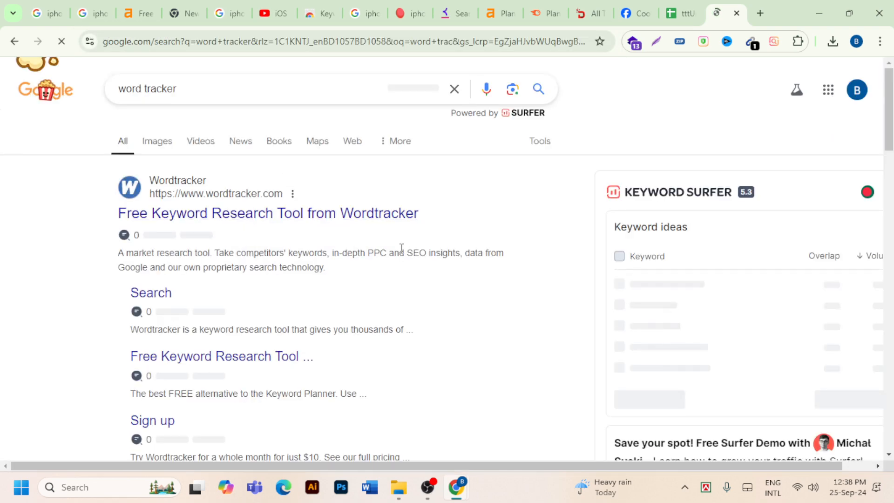
pyautogui.click(250, 221)
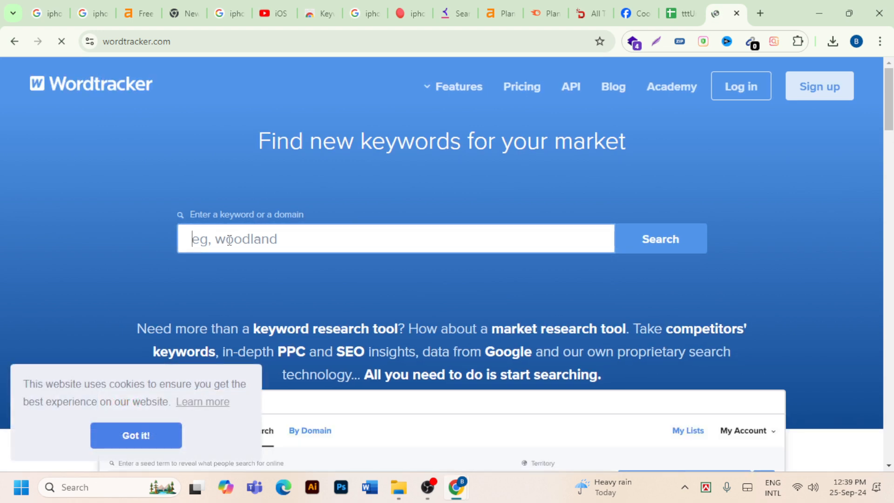
# - Search Wordtracker for the keyword "iphone 11 pro" and dismiss the promotional pop-up over the results
pyautogui.click(231, 237)
pyautogui.write('iph')
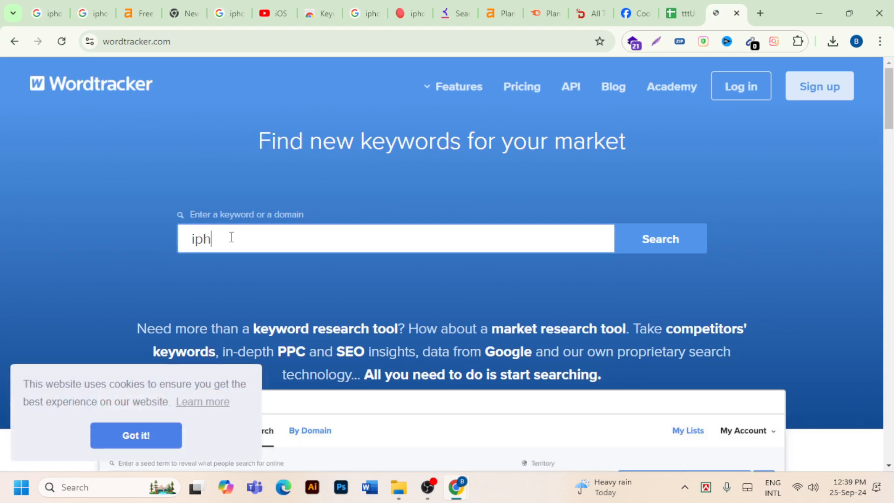
pyautogui.write('one ')
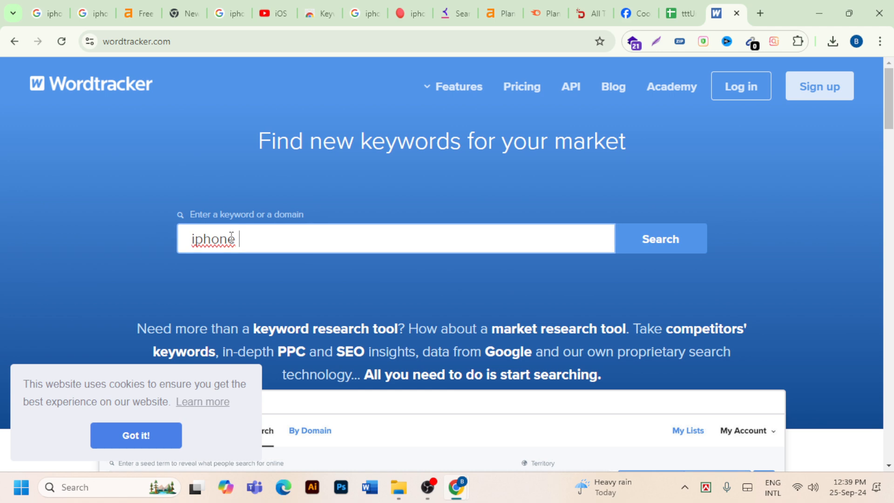
pyautogui.write('11 pr')
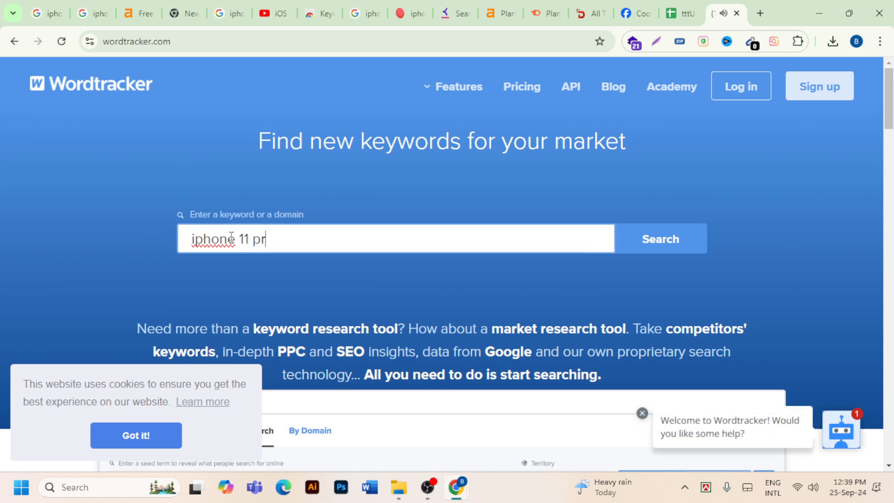
pyautogui.write('o')
pyautogui.click(671, 256)
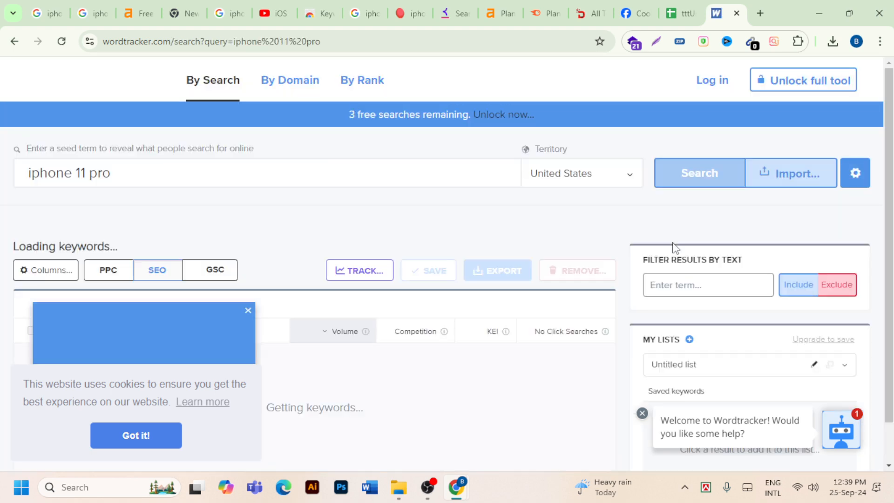
pyautogui.click(250, 312)
# - Examine the keyword results for "iphone 11 pro", comparing volume, competition, KEI and no click searches
pyautogui.scroll(-3, 522, 286)
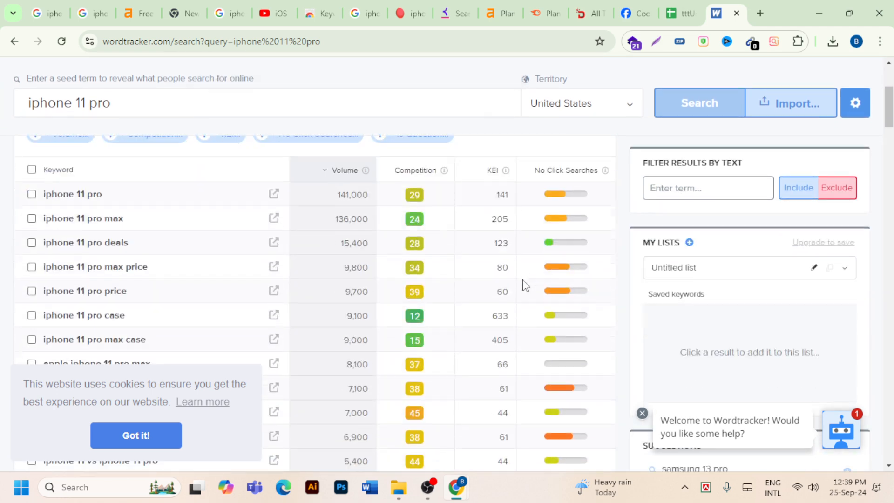
pyautogui.scroll(3, 522, 285)
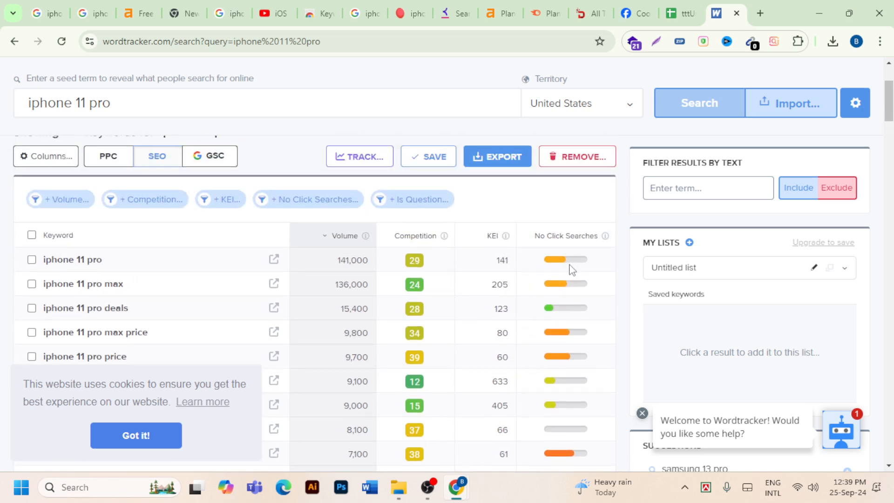
pyautogui.scroll(-1, 572, 269)
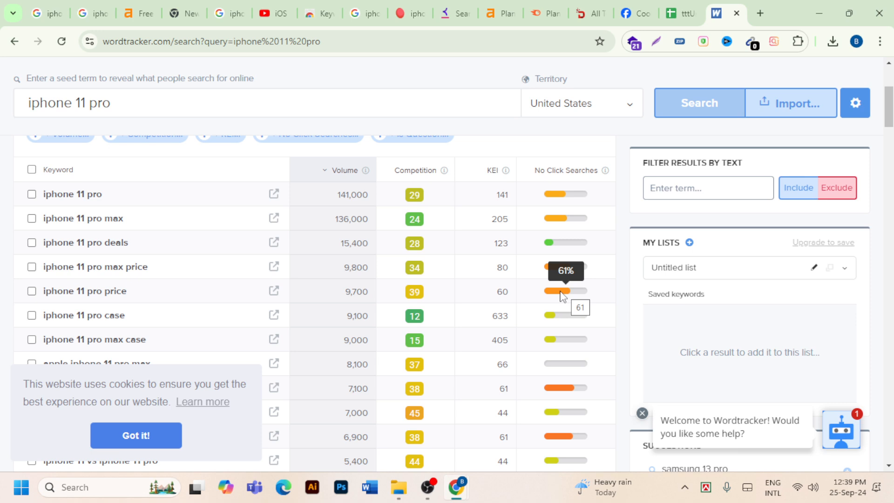
pyautogui.scroll(1, 409, 315)
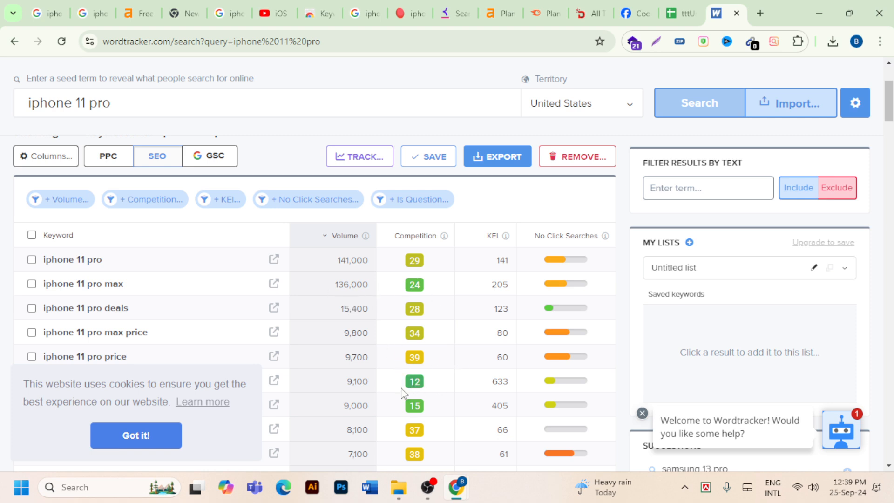
pyautogui.scroll(-1, 404, 390)
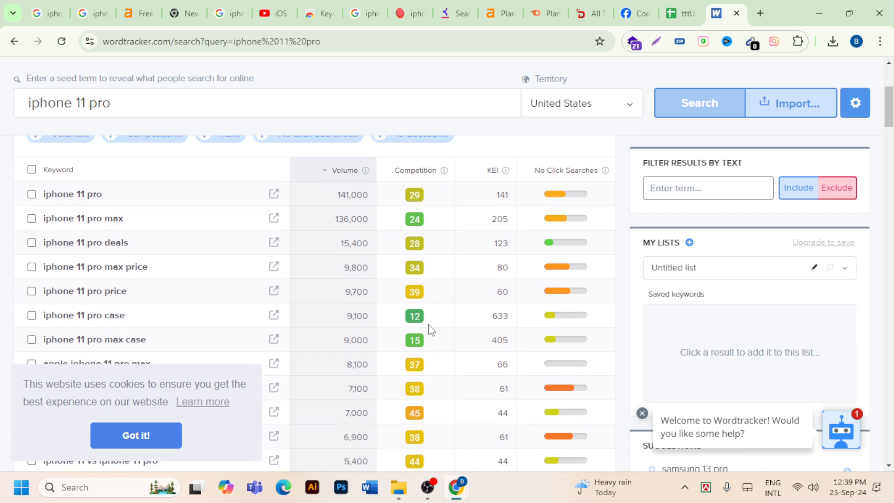
pyautogui.scroll(-10, 404, 331)
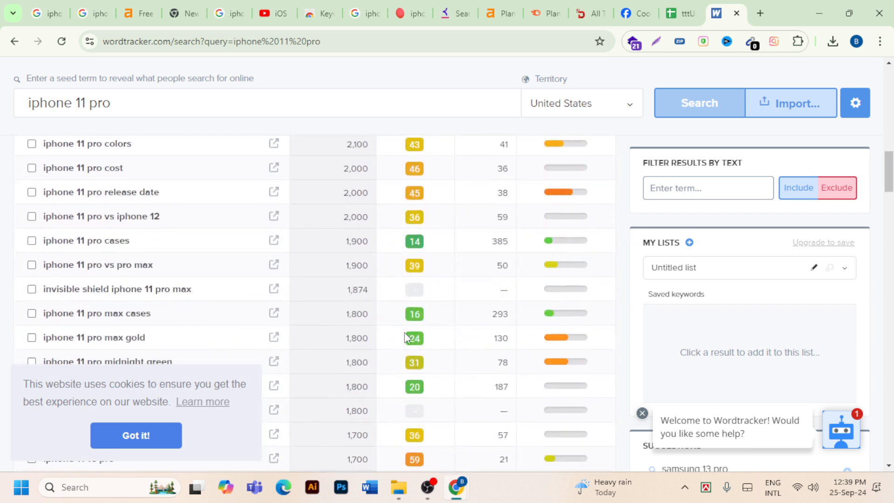
pyautogui.scroll(-20, 403, 342)
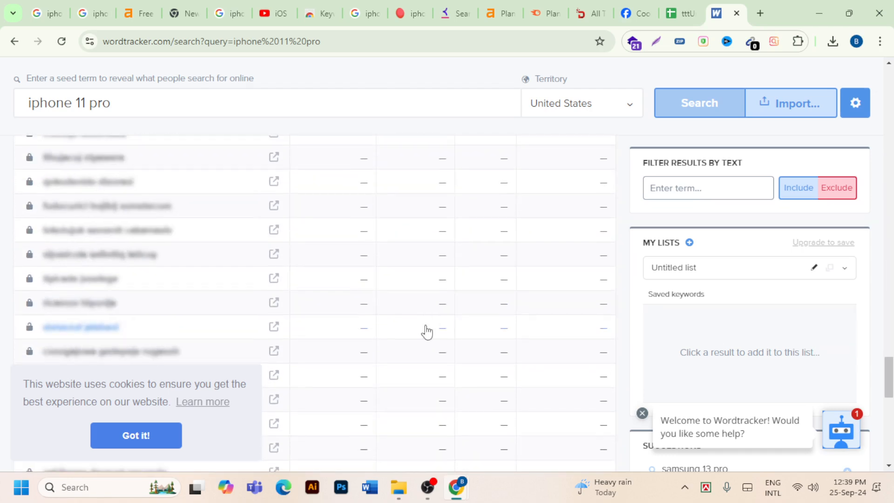
pyautogui.scroll(20, 429, 330)
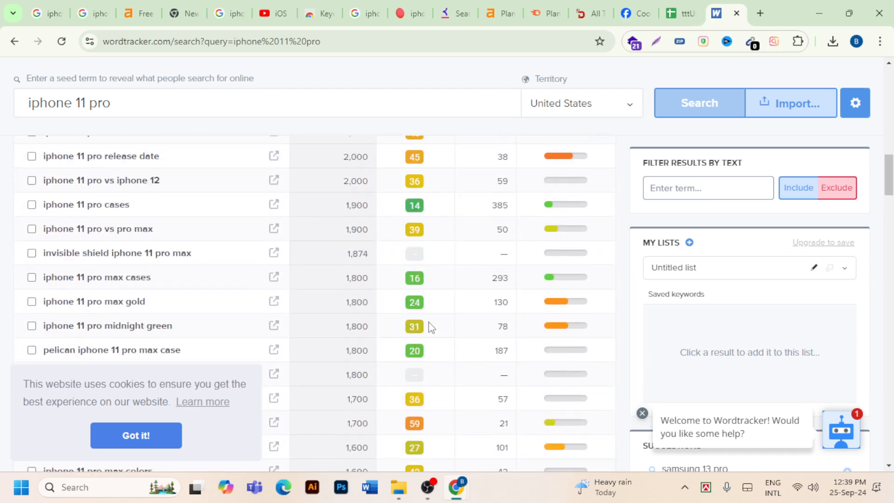
pyautogui.scroll(5, 428, 329)
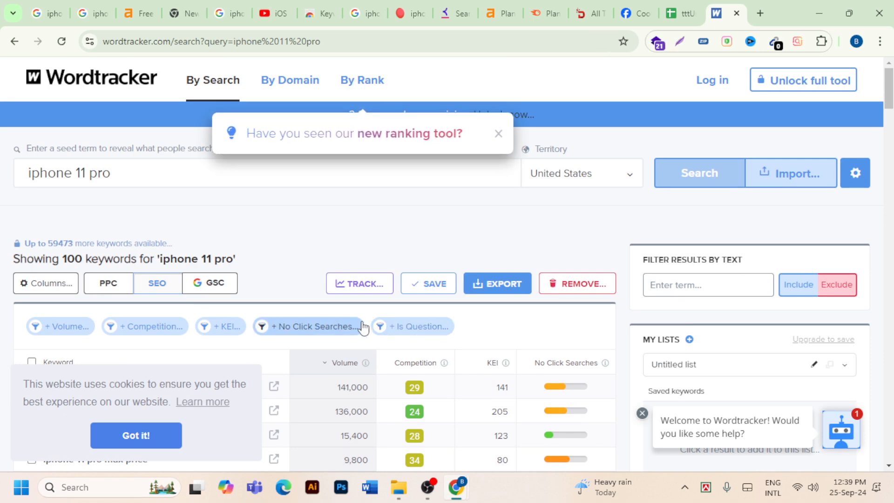
pyautogui.scroll(-3, 400, 325)
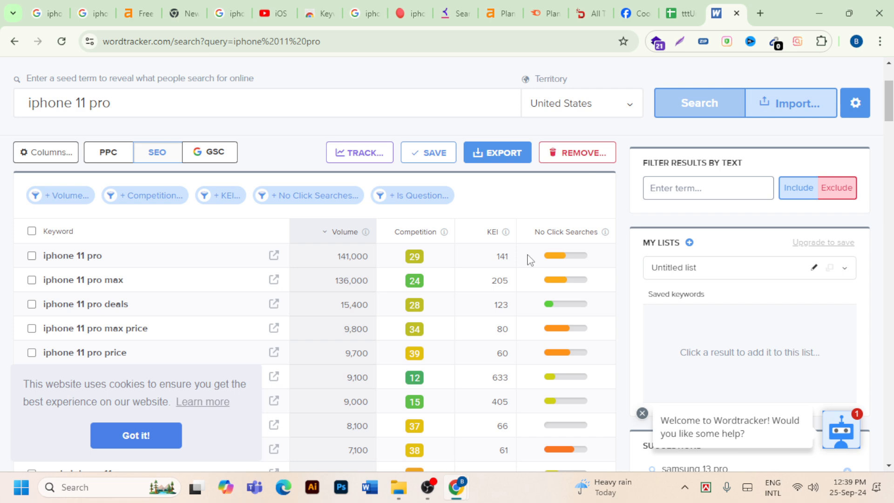
pyautogui.click(425, 491)
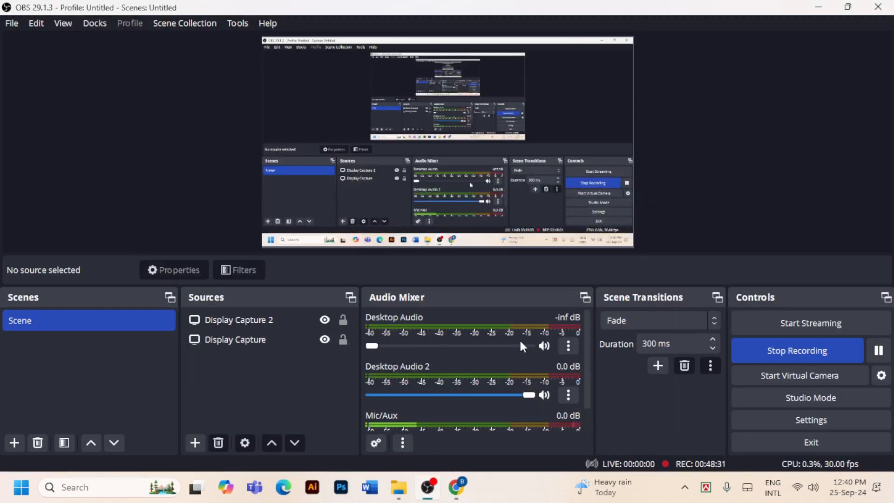